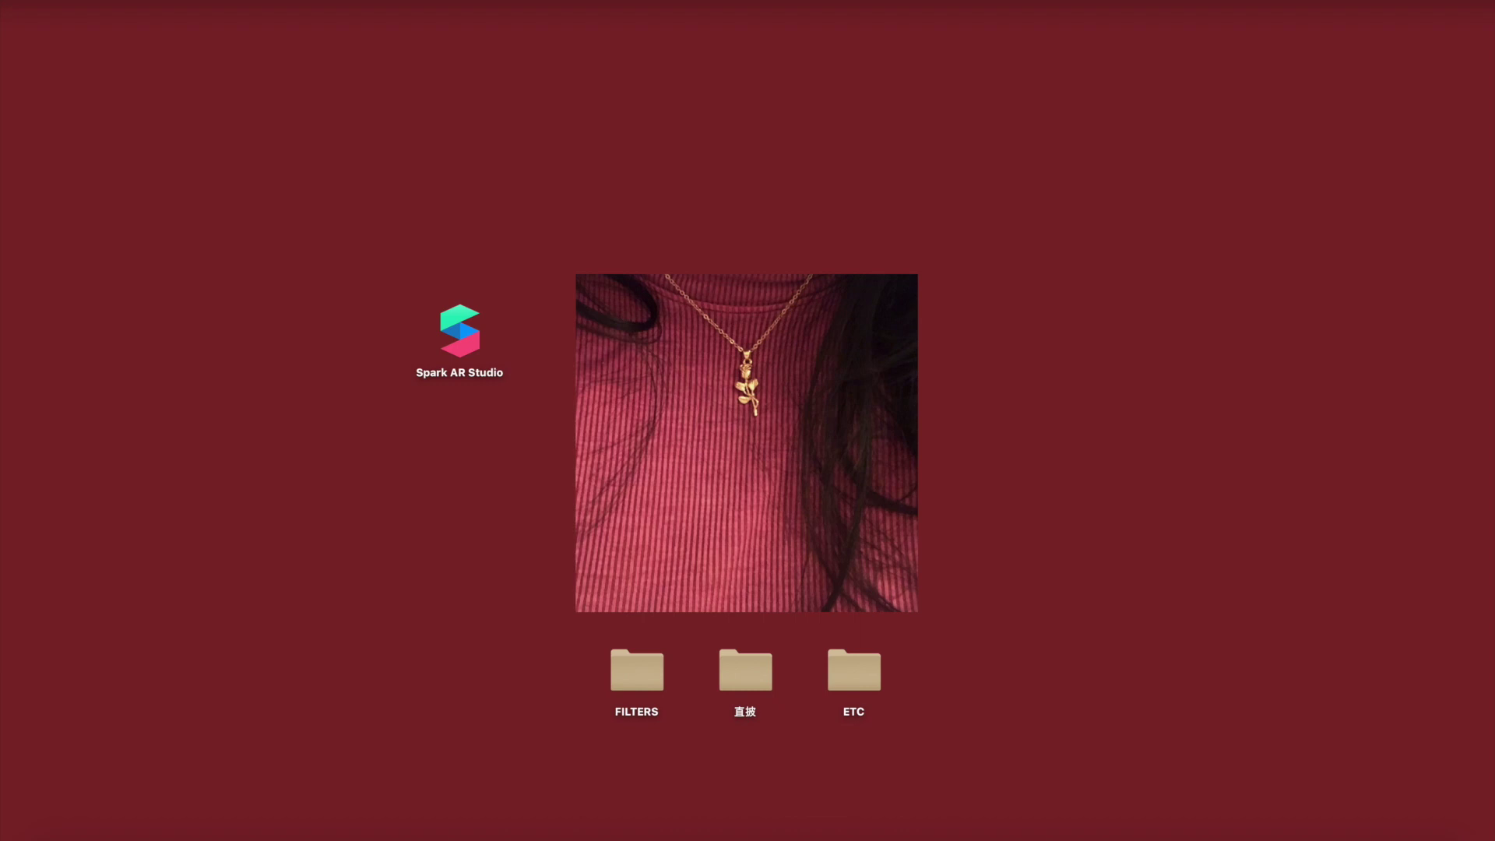
- Launch Spark AR Studio and open the recent project Eye Color.arproj, accepting the version 98.0.0 update
left_click(734, 838)
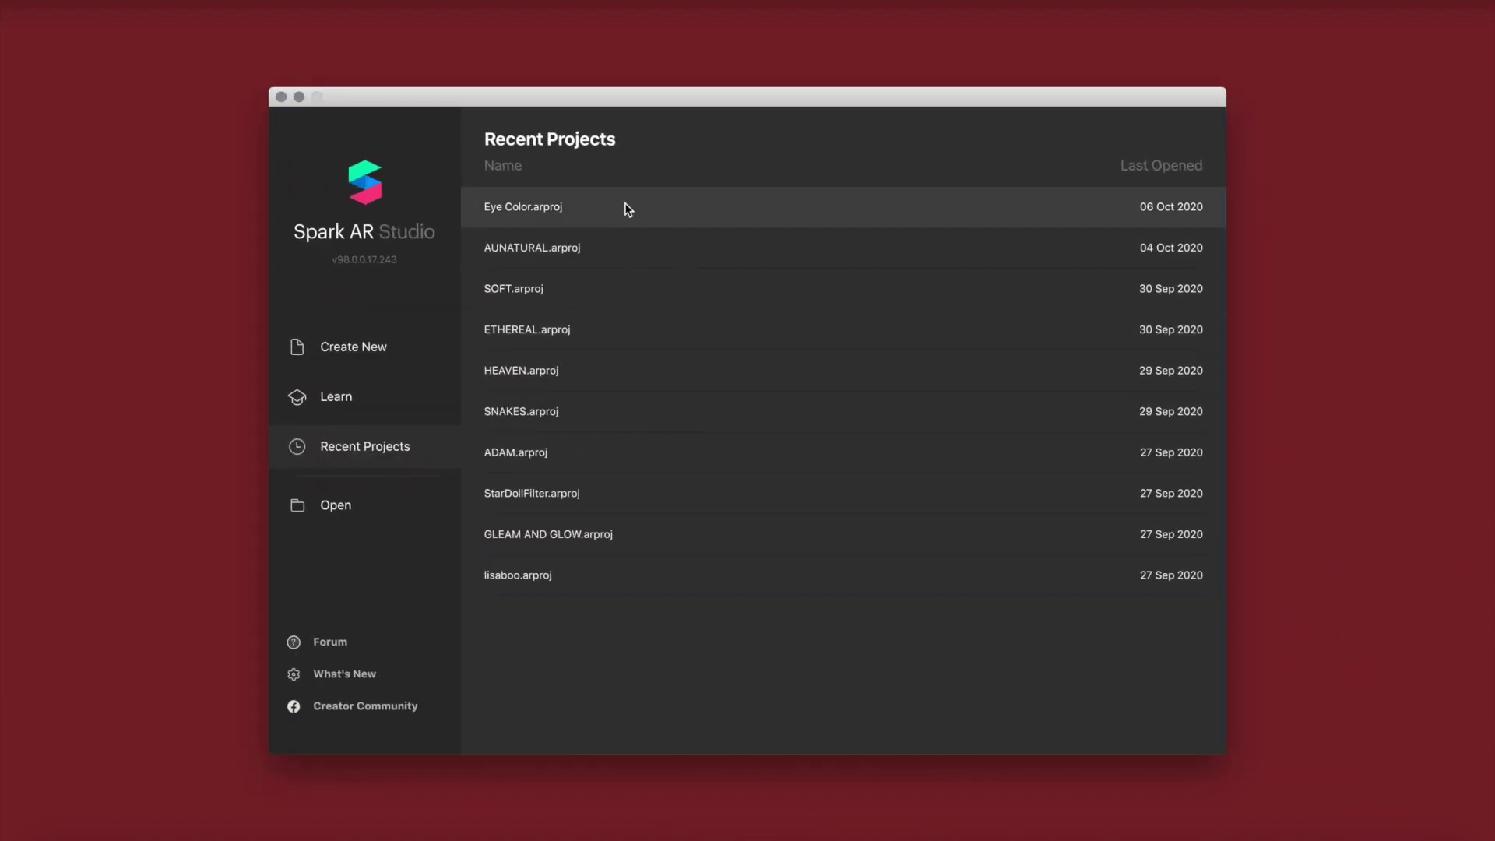
left_click(1039, 192)
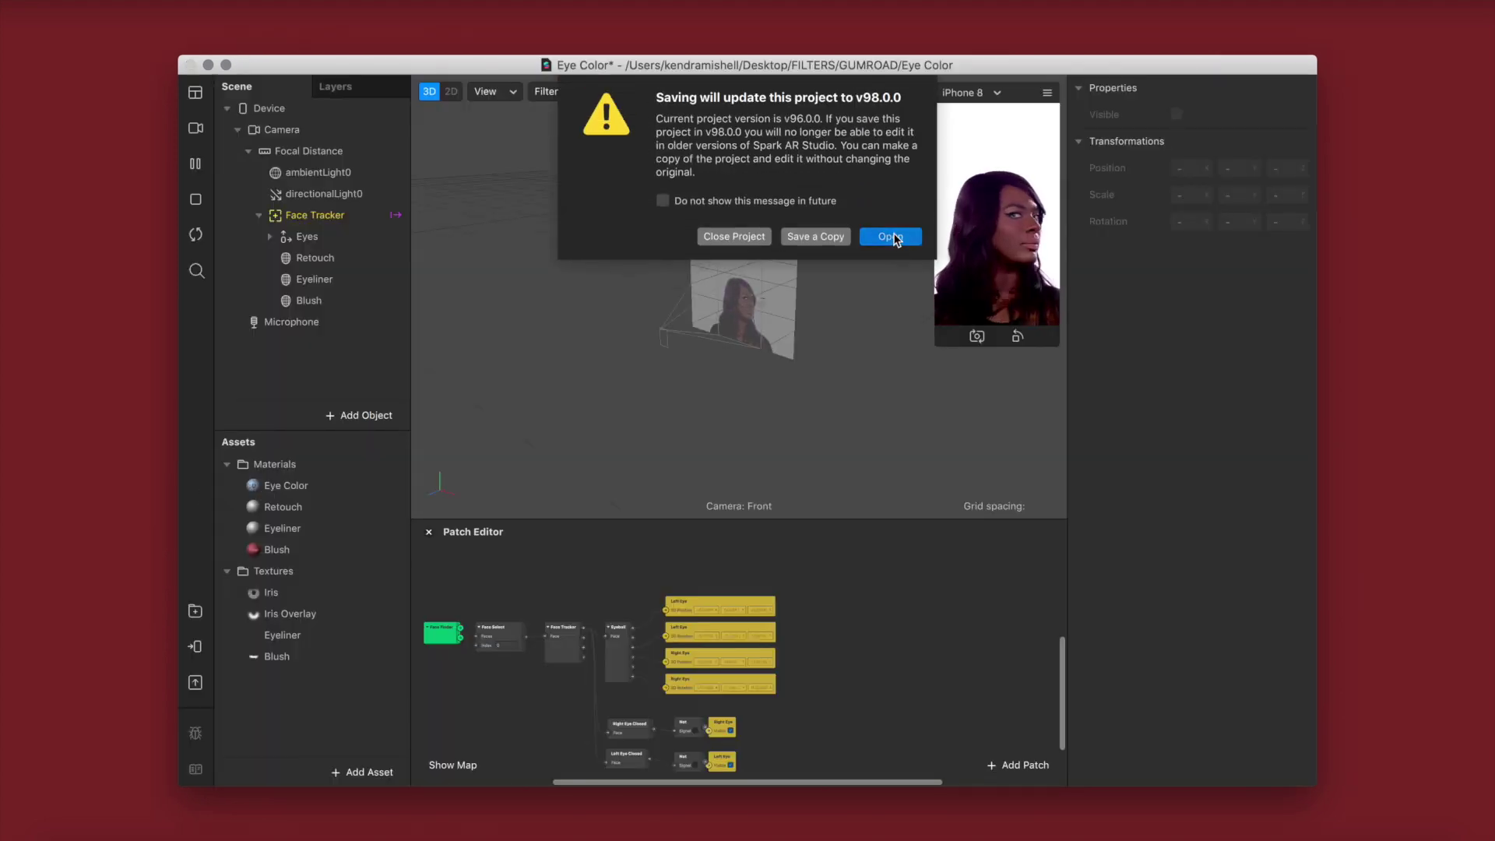
left_click(890, 236)
- Enlarge the iPhone 8 preview so the face is clearly visible while the patch graph stays uncovered
left_click(942, 344)
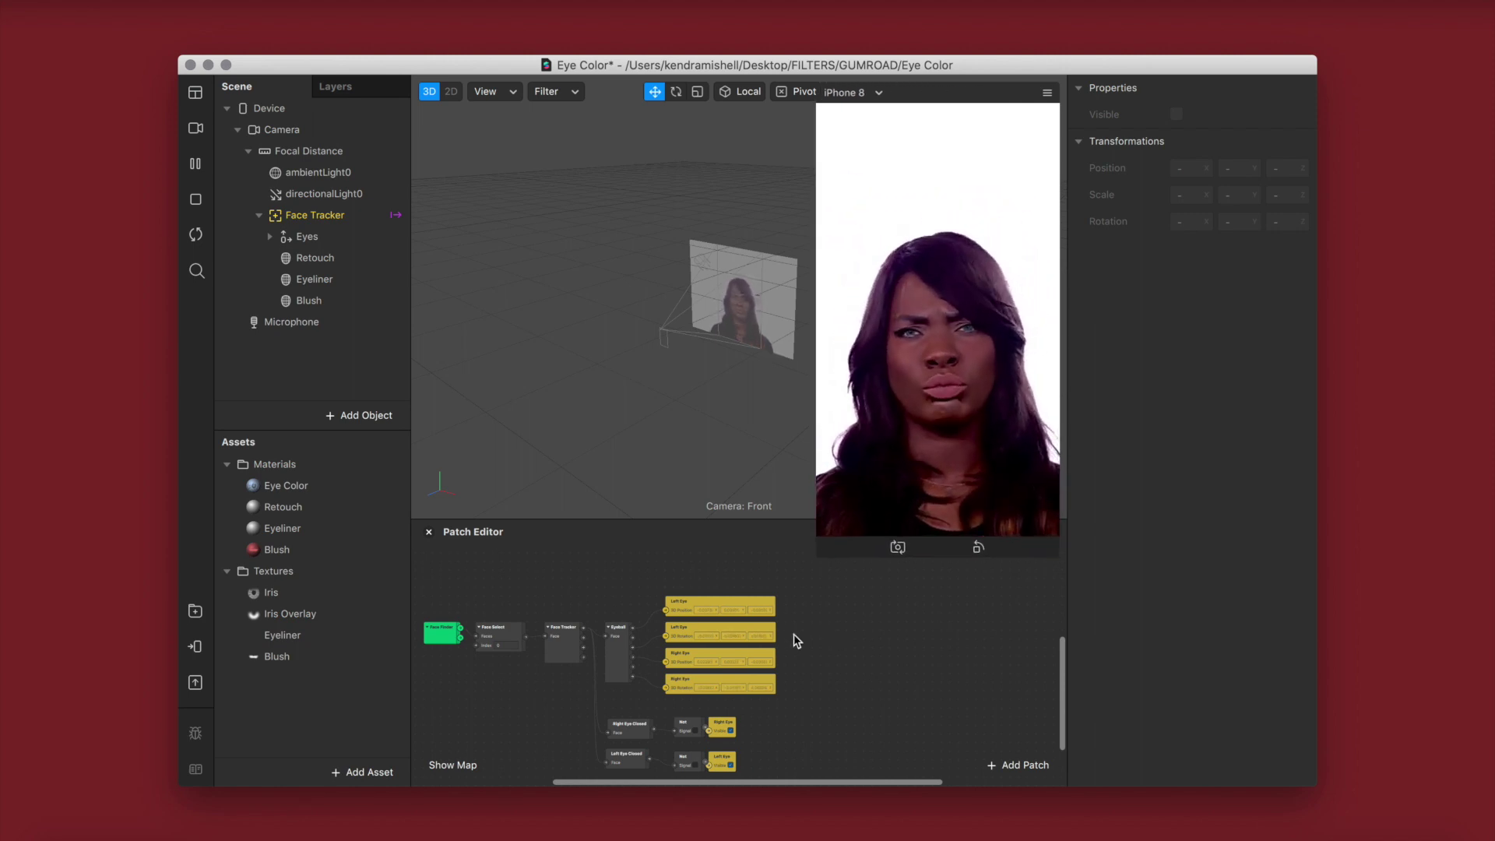
scroll(822, 635, "down", 2)
scroll(822, 635, "left", 2)
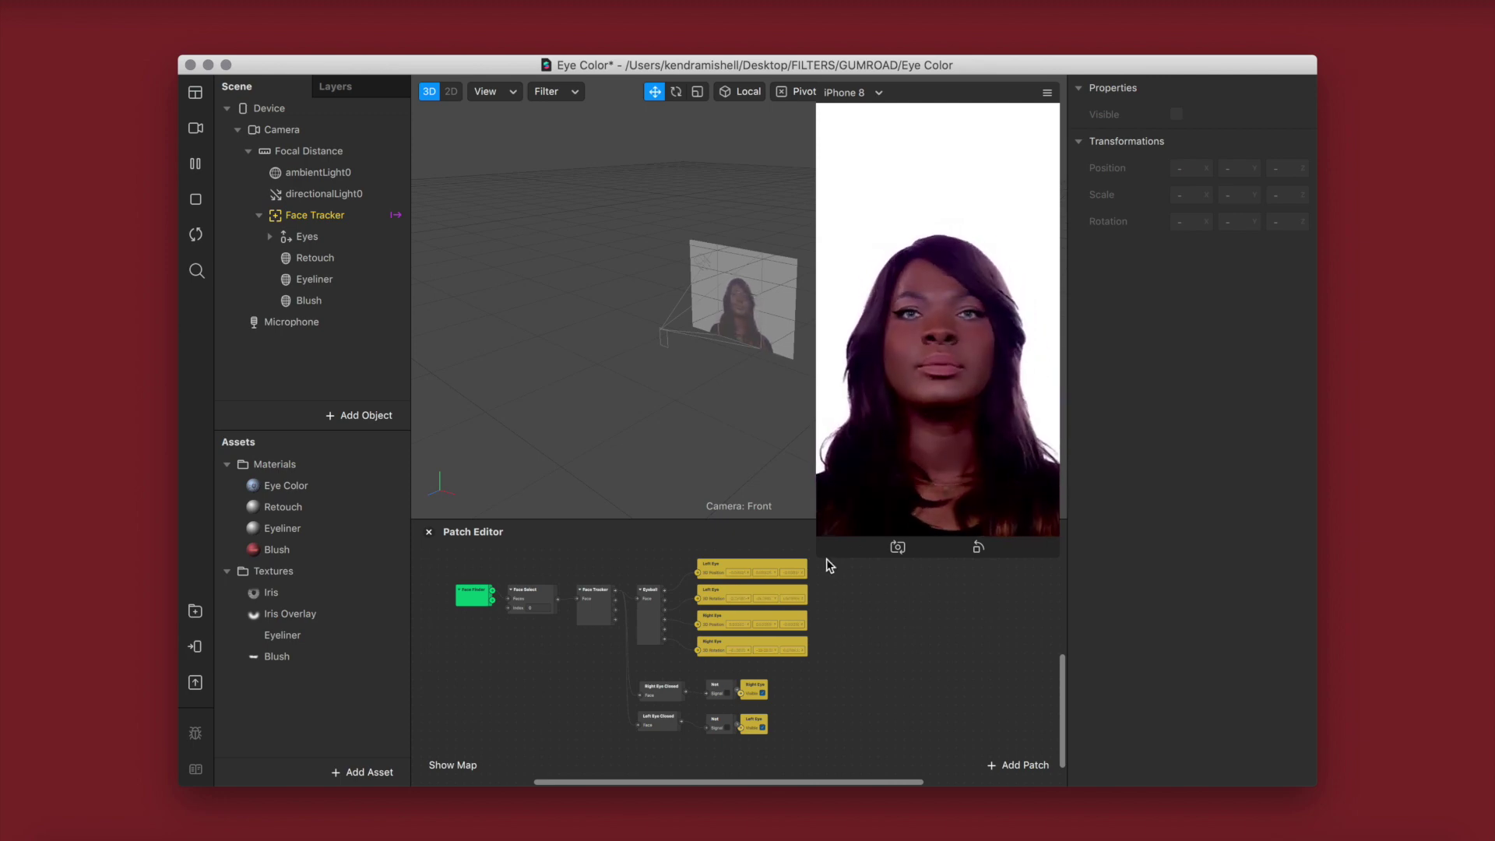
left_click_drag(821, 545, 761, 622)
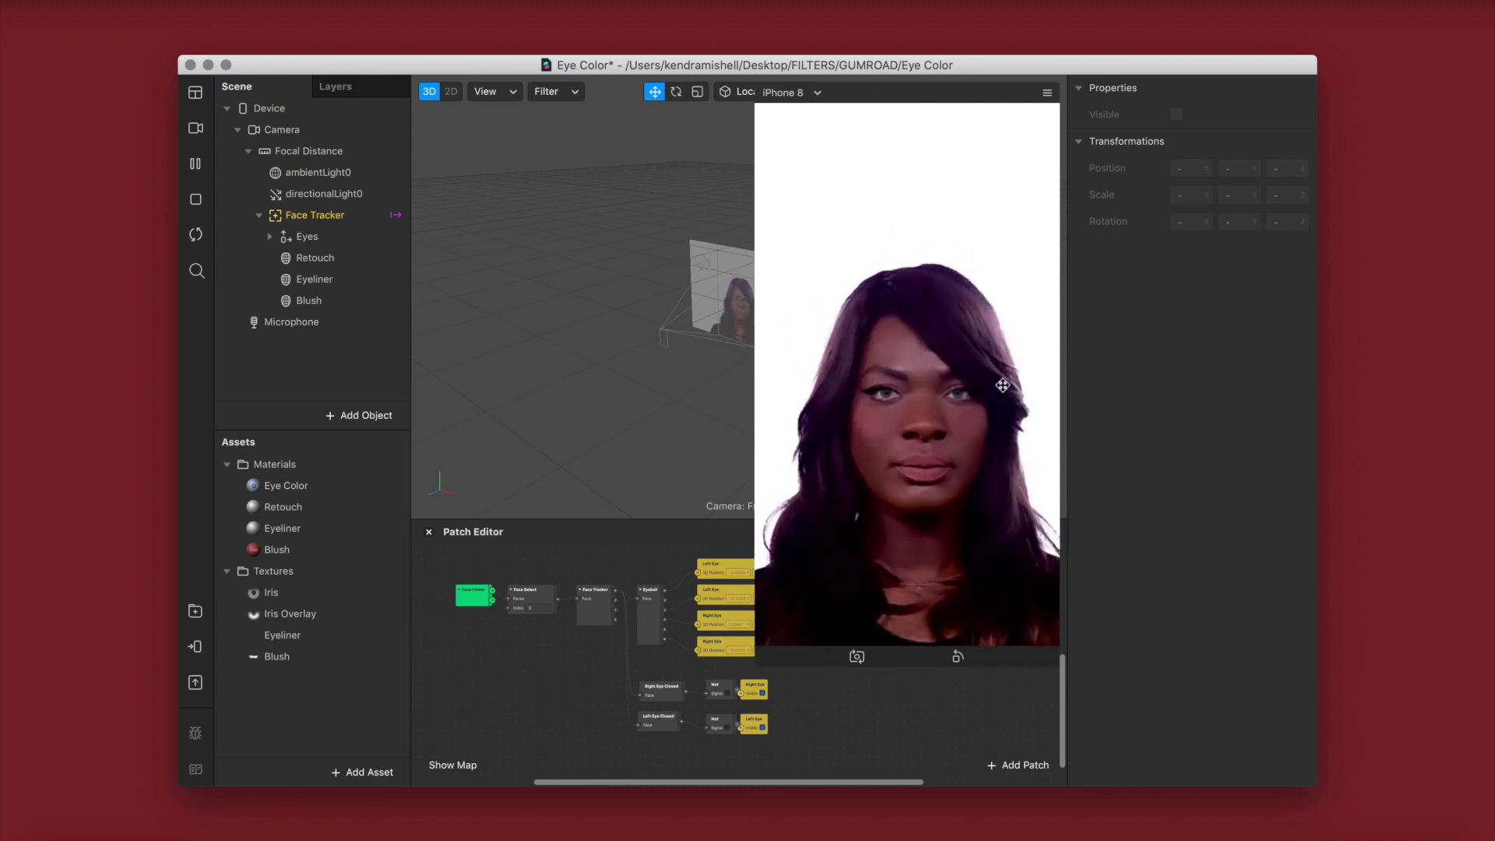
left_click_drag(755, 664, 811, 506)
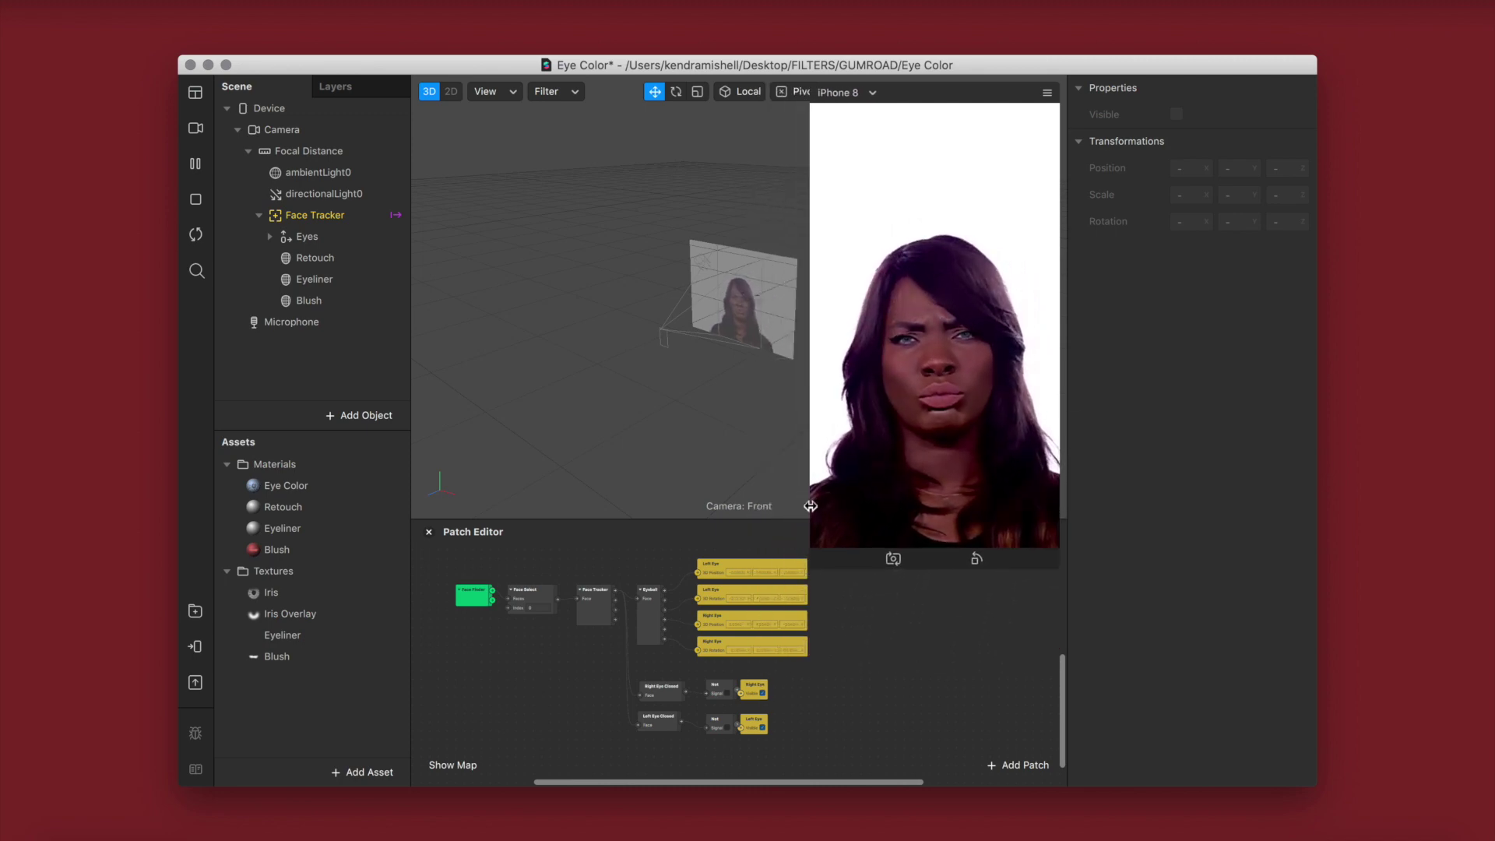
- Expand the Eyes group and examine its Left and Right null objects and the properties of their eye planes
left_click(352, 240)
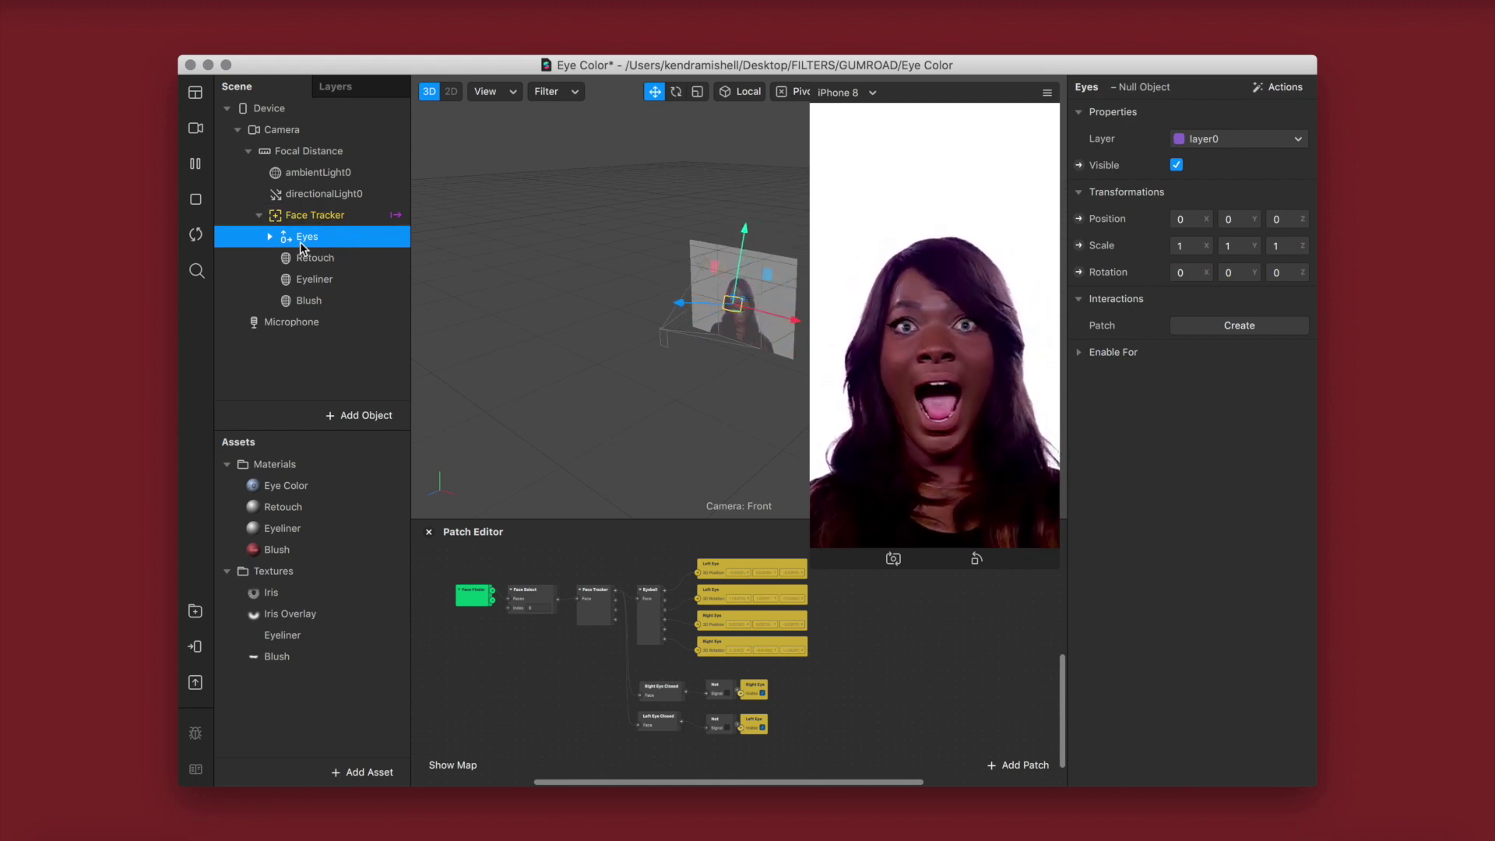
left_click(269, 236)
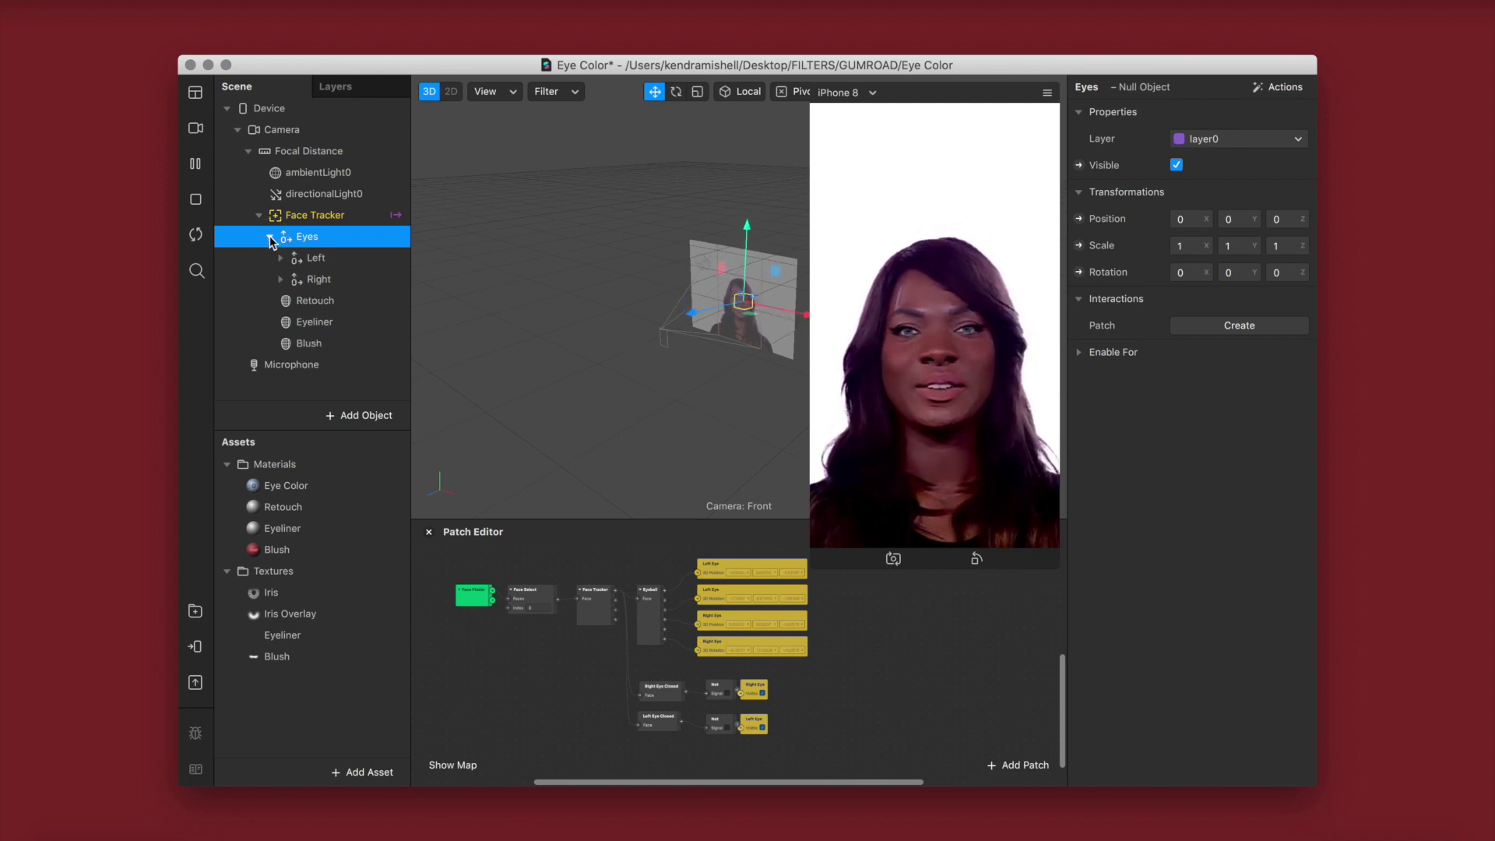
left_click(308, 259)
left_click(306, 280)
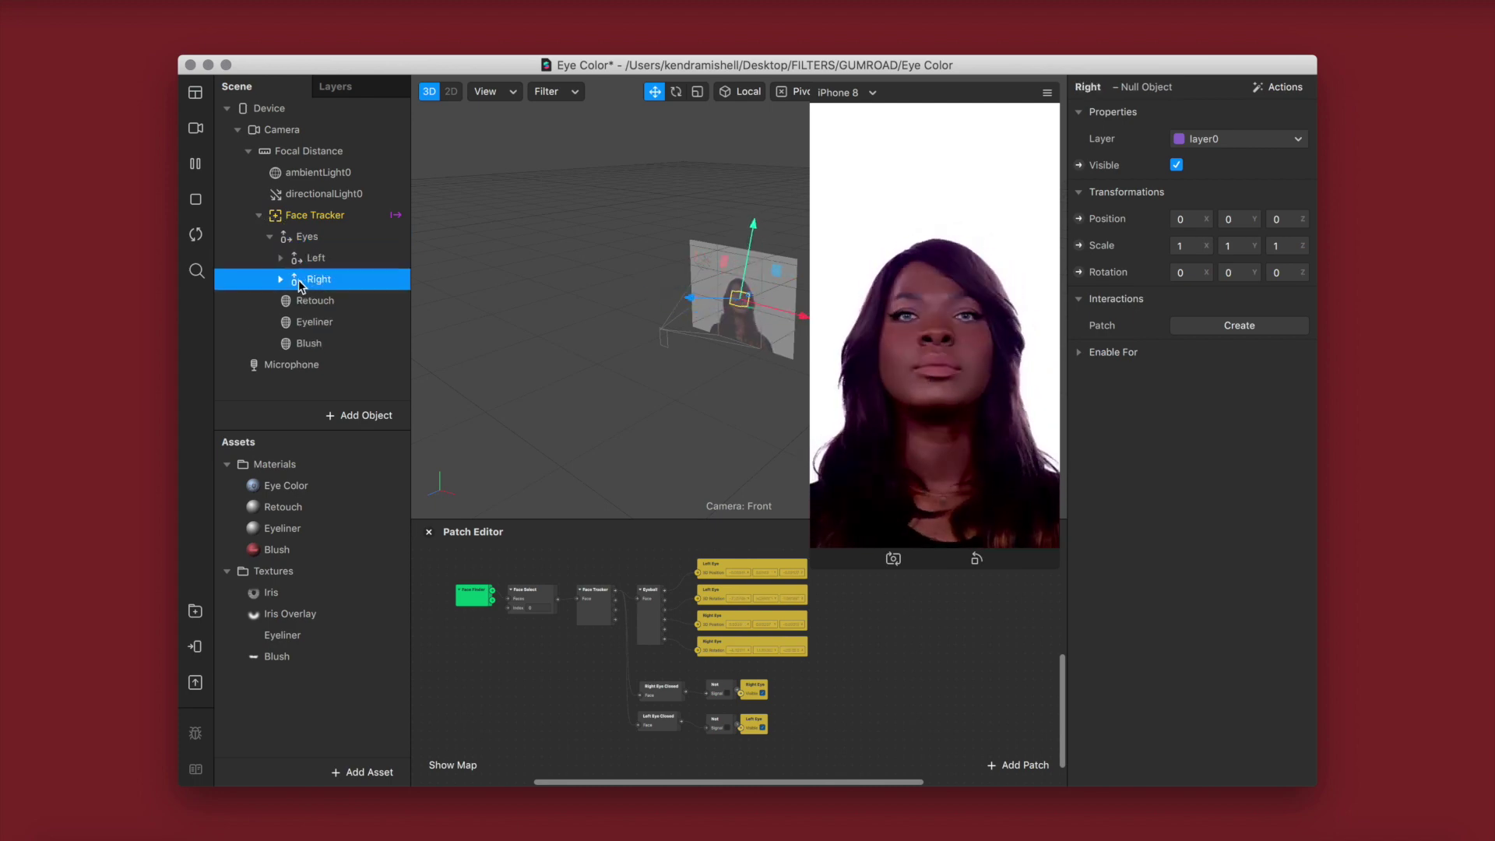
left_click(280, 279)
left_click(280, 258)
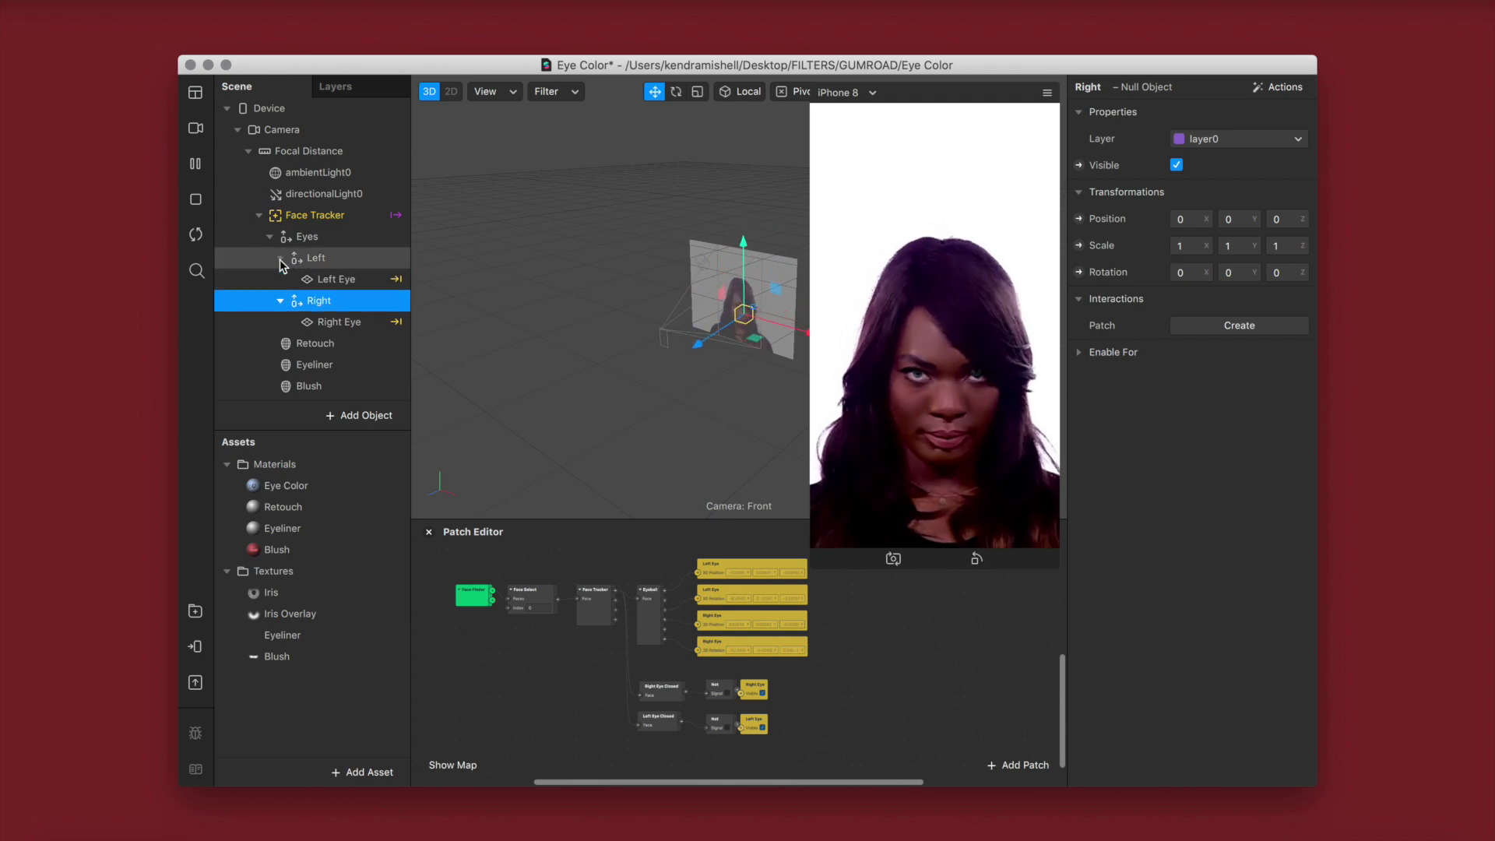
left_click(337, 282)
left_click(341, 324)
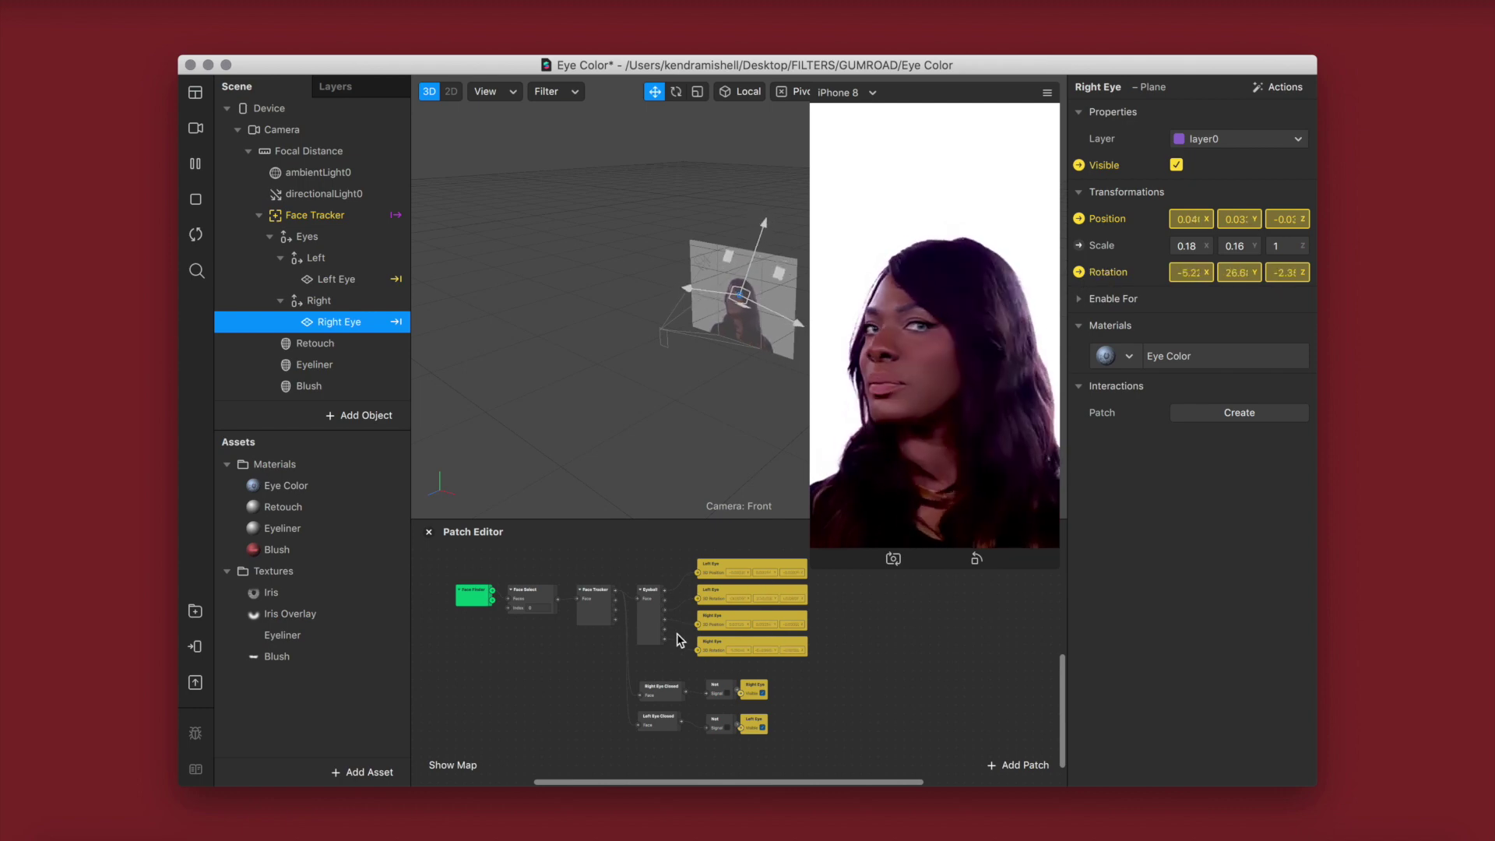
- Move the Right Eye and Left Eye visibility patches slightly farther from their Not patches
left_click_drag(798, 740, 733, 659)
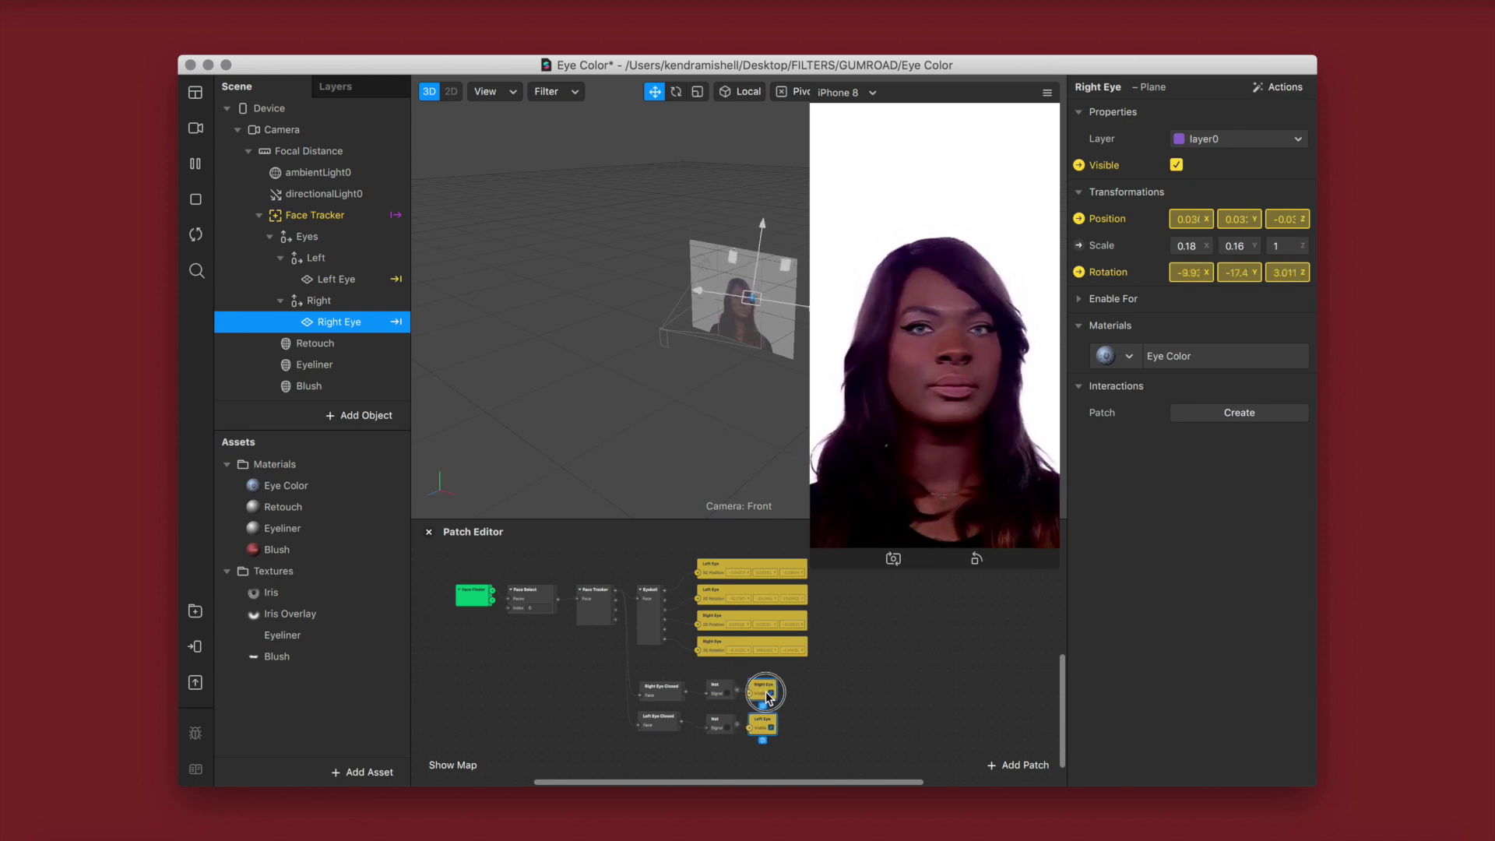
scroll(759, 698, "up", 5)
scroll(771, 697, "up", 3)
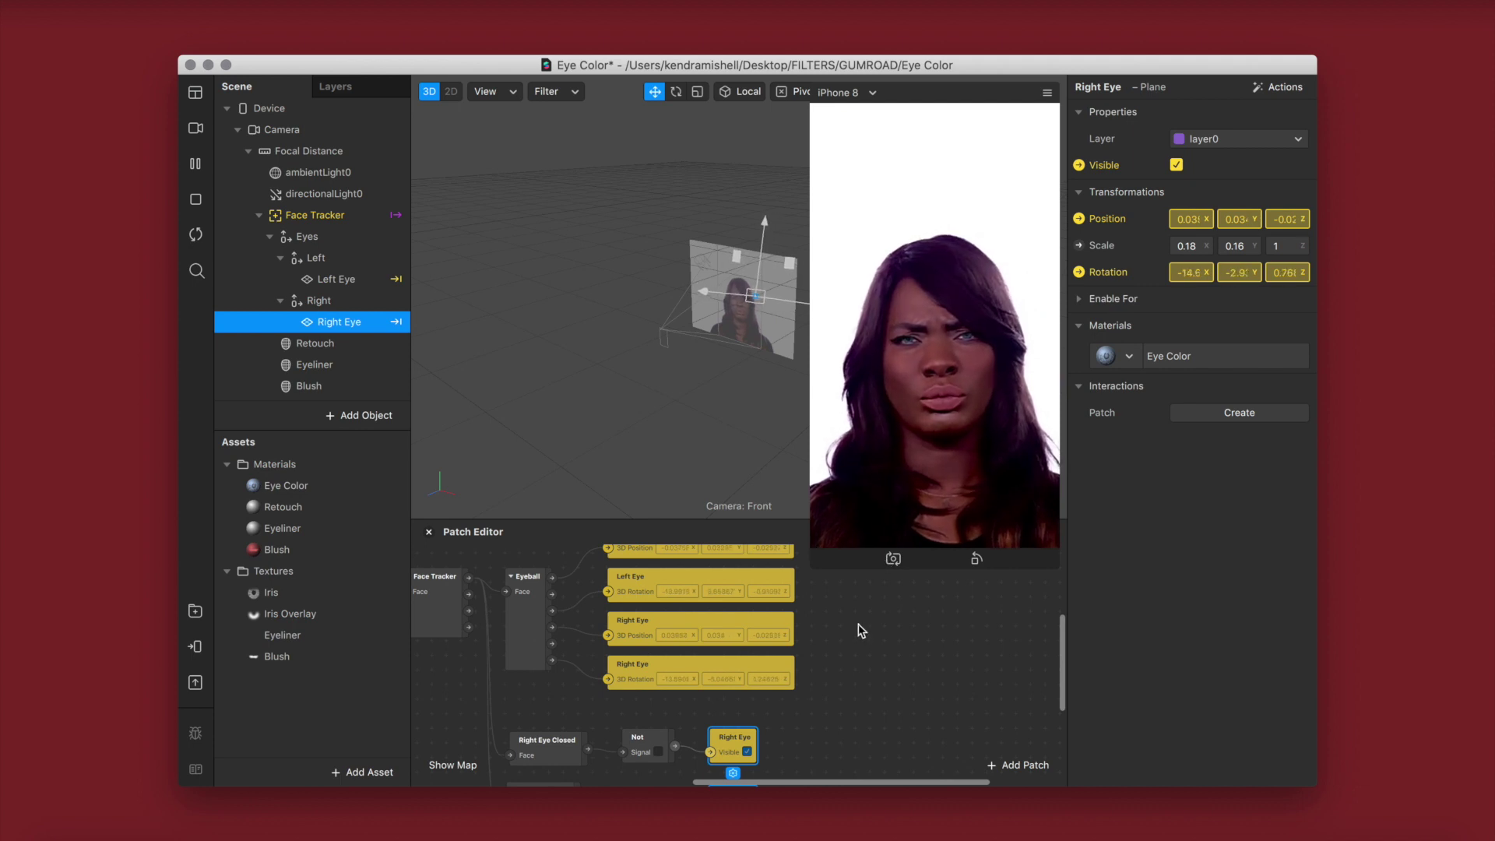
scroll(858, 627, "up", 3)
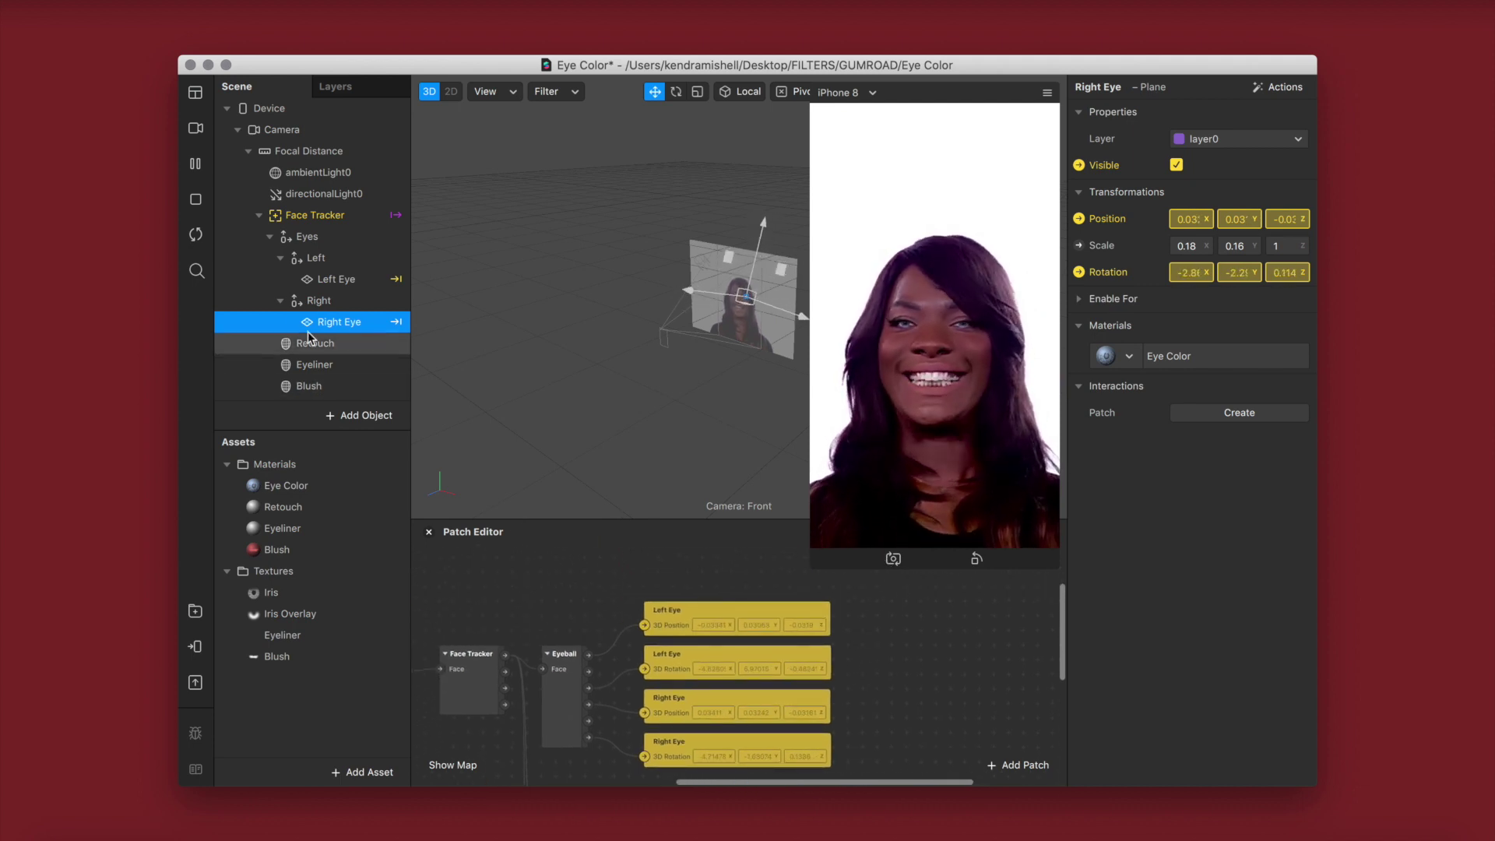
- Collapse the Left, Right and Eyes objects in the scene tree and rename Eyes to "Eyes 01"
left_click(281, 301)
left_click(281, 258)
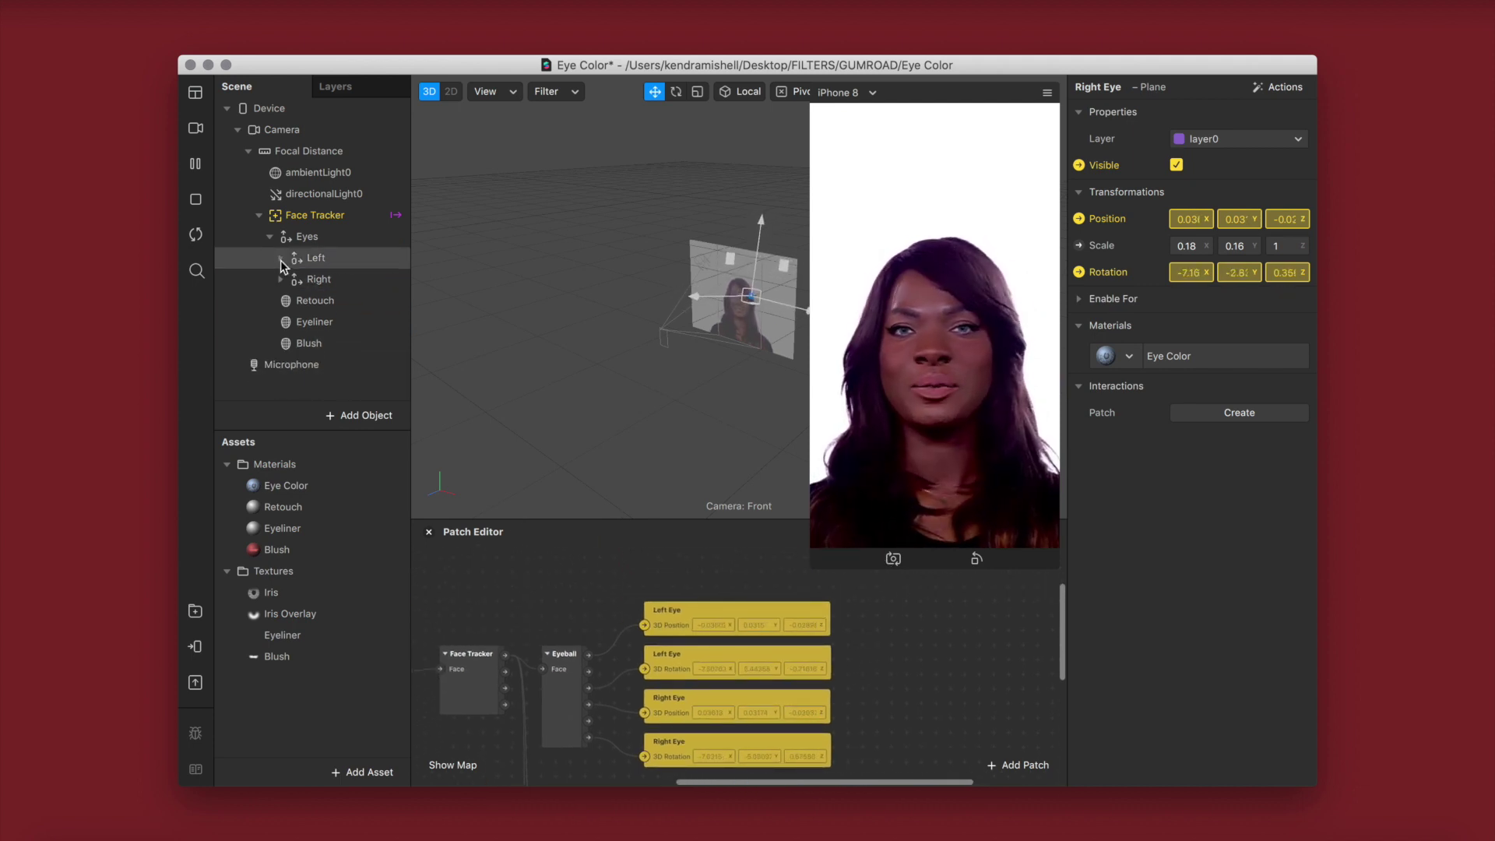
left_click(269, 237)
left_click(319, 239)
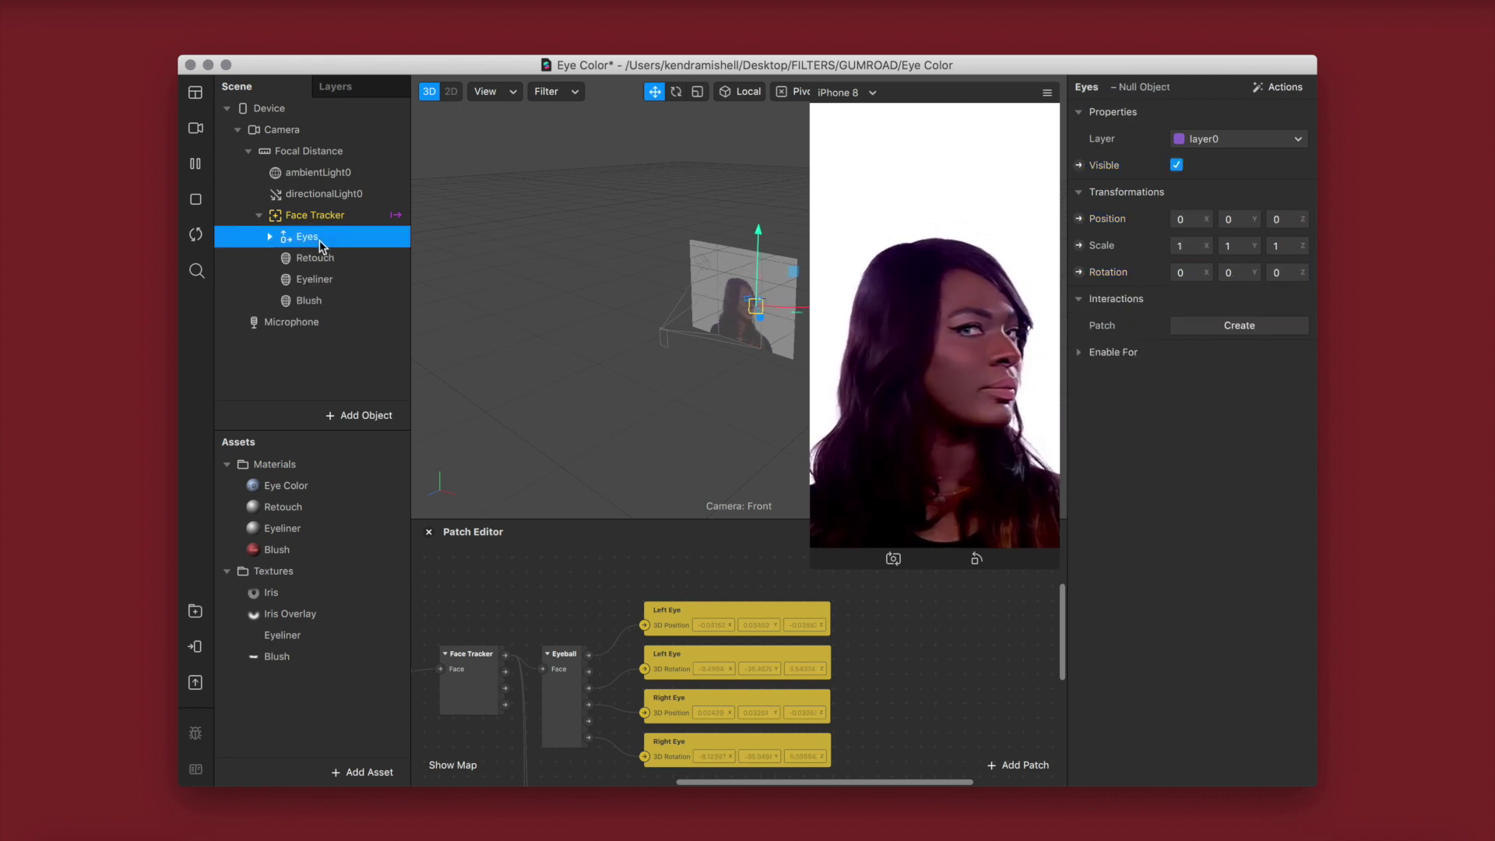
double_click(320, 240)
left_click(347, 244)
type("01")
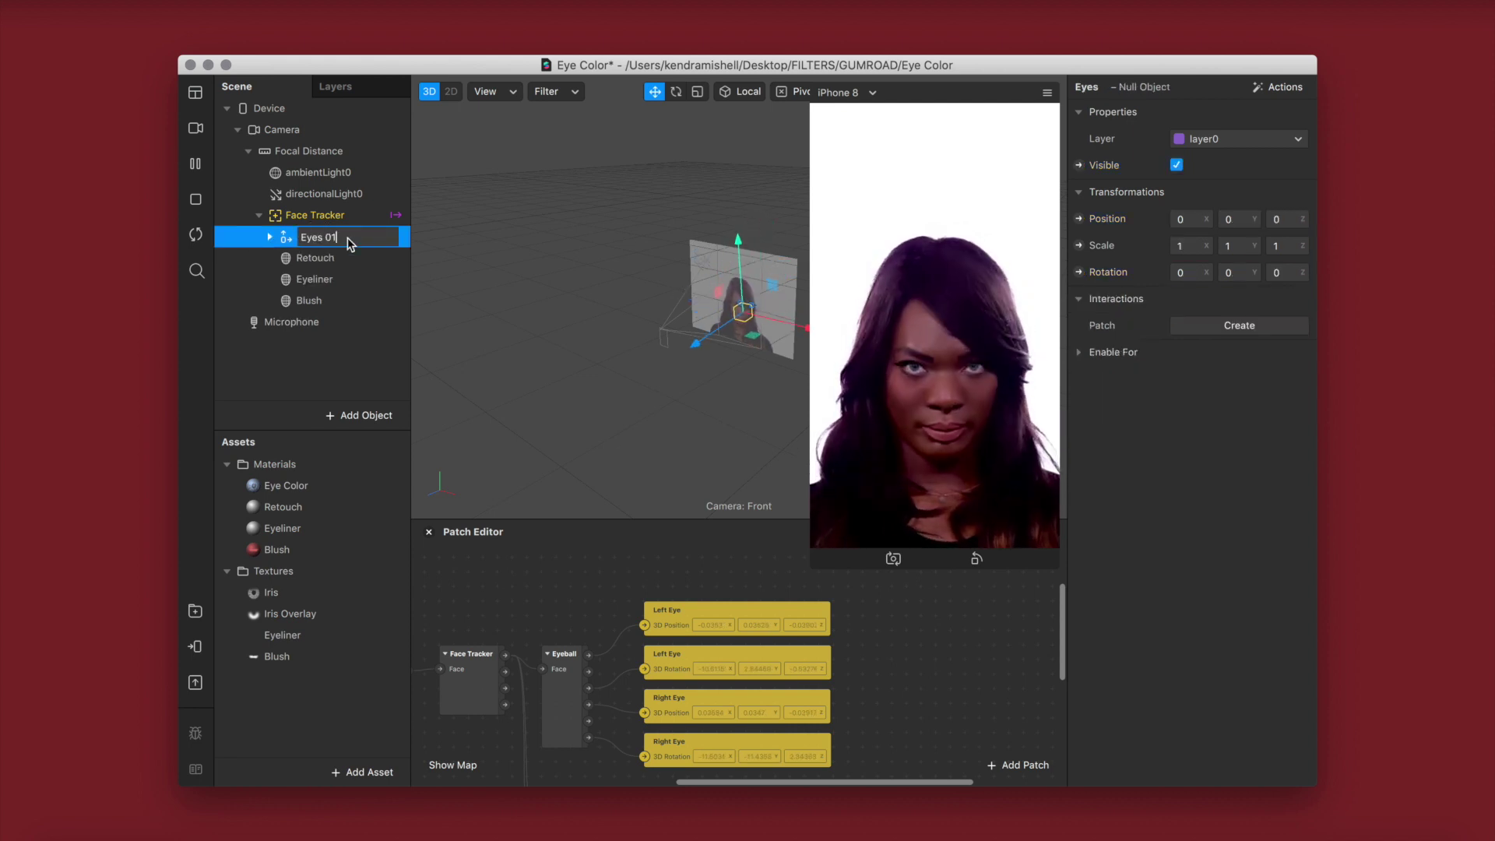
key("Return")
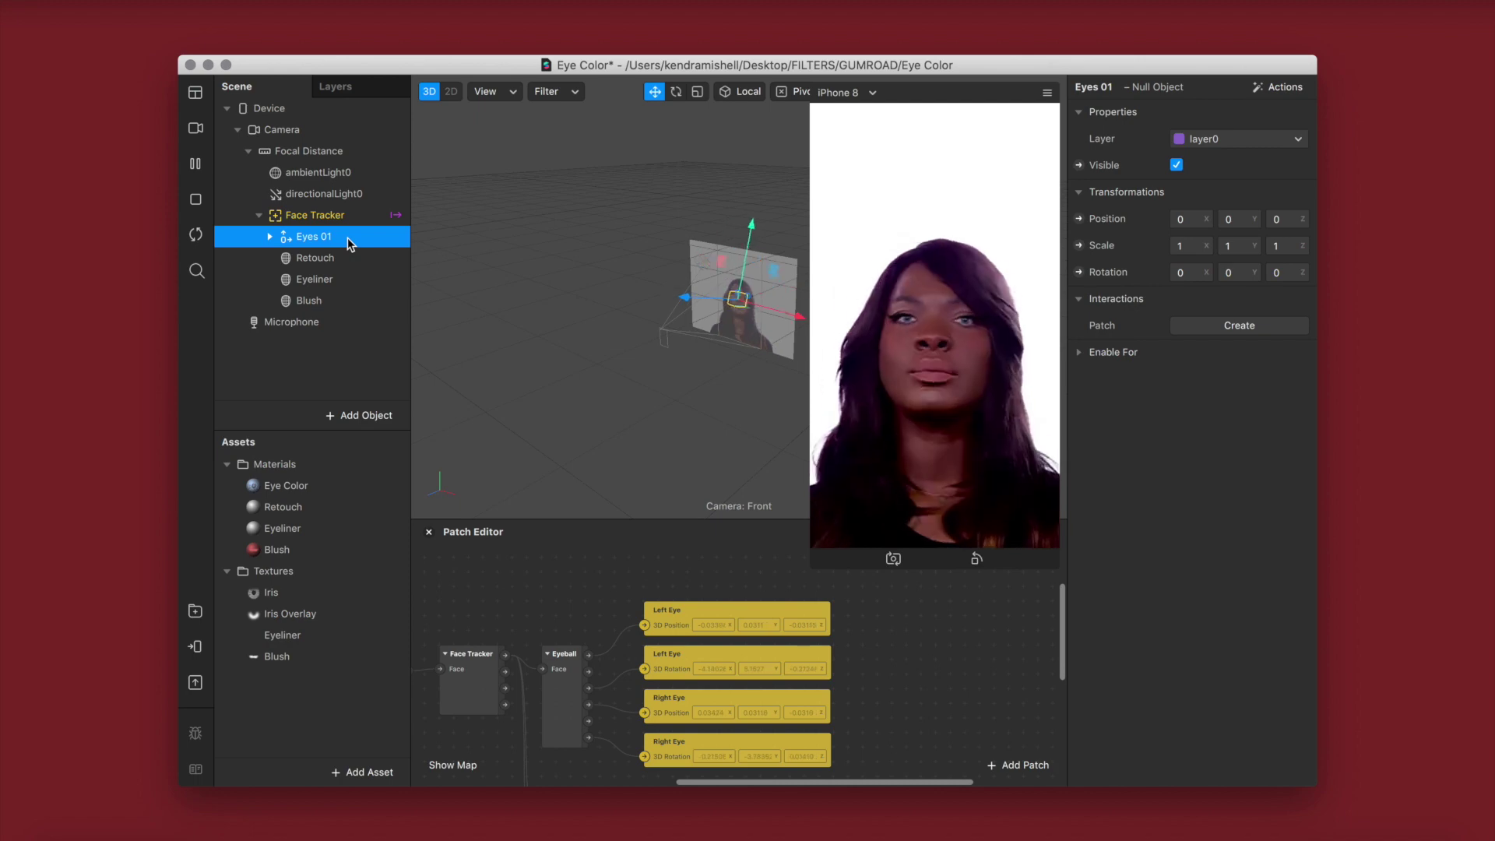
- Duplicate the Eyes 01 group, collapse the copy and rename it "Eyes 02"
right_click(349, 244)
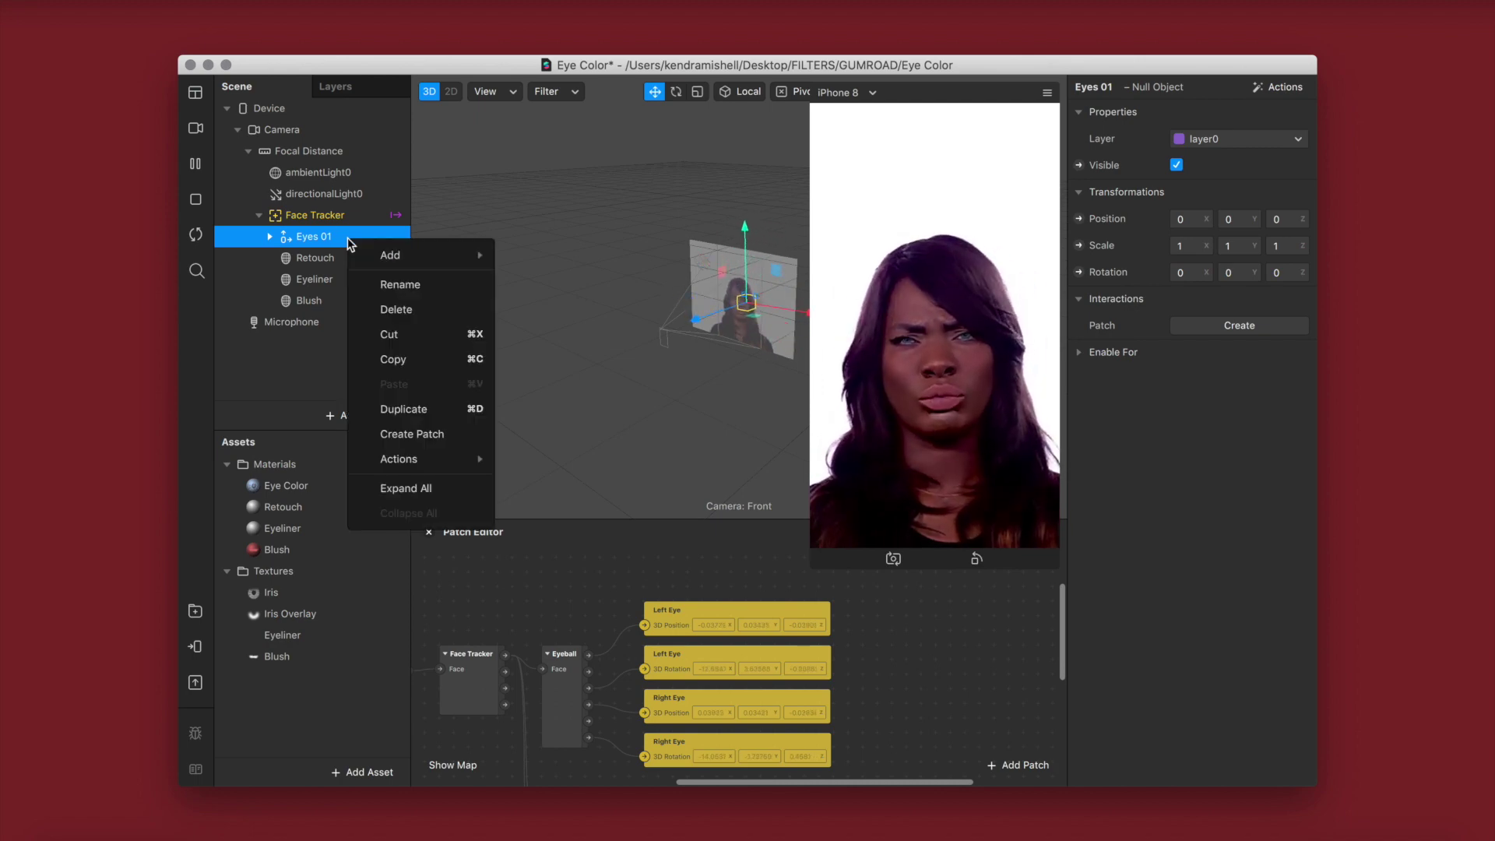
left_click(432, 409)
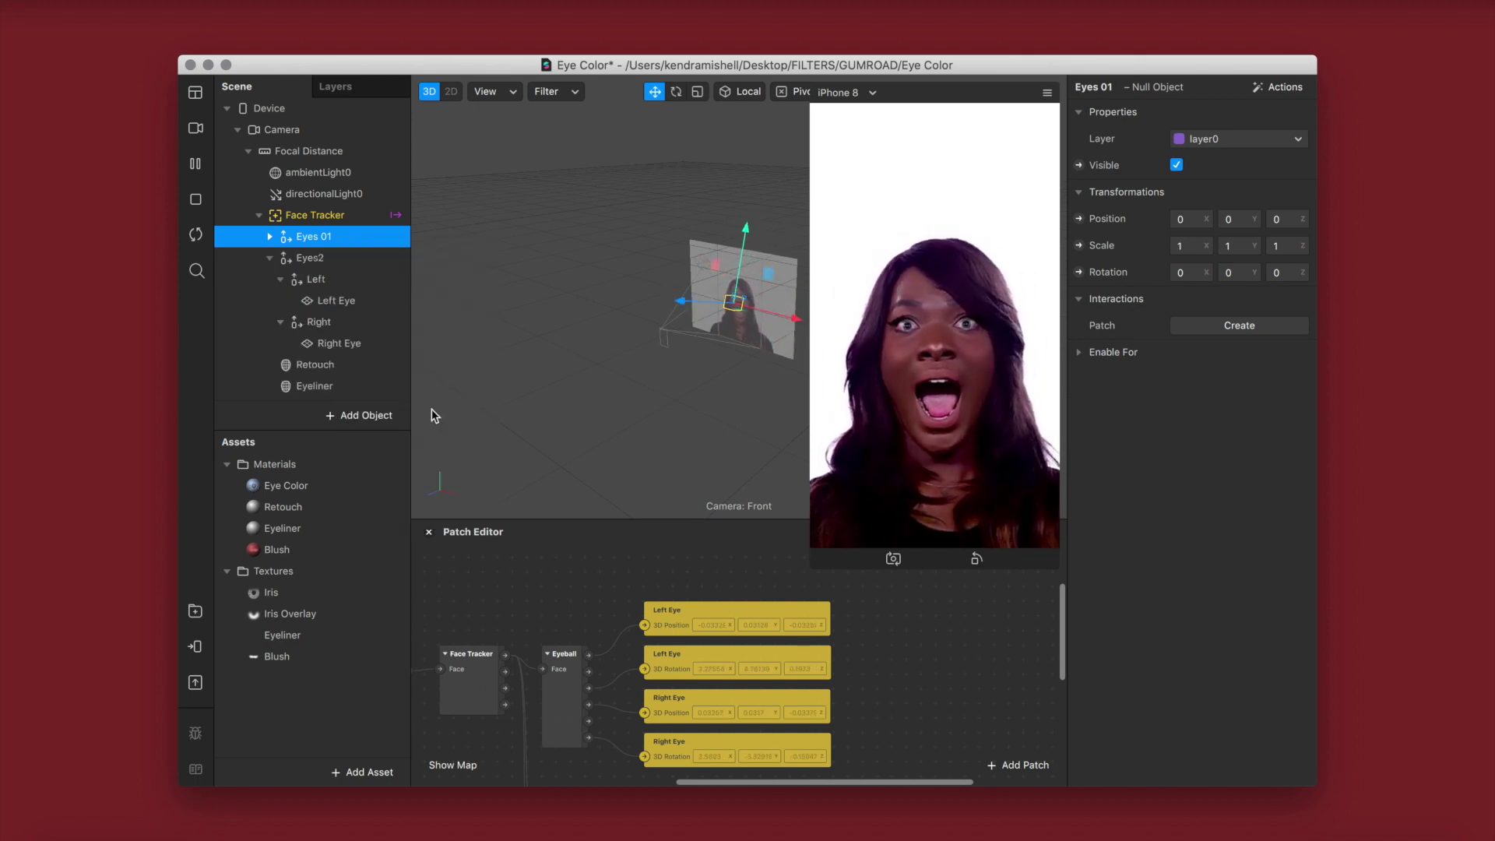
left_click(323, 258)
left_click(269, 258)
double_click(323, 258)
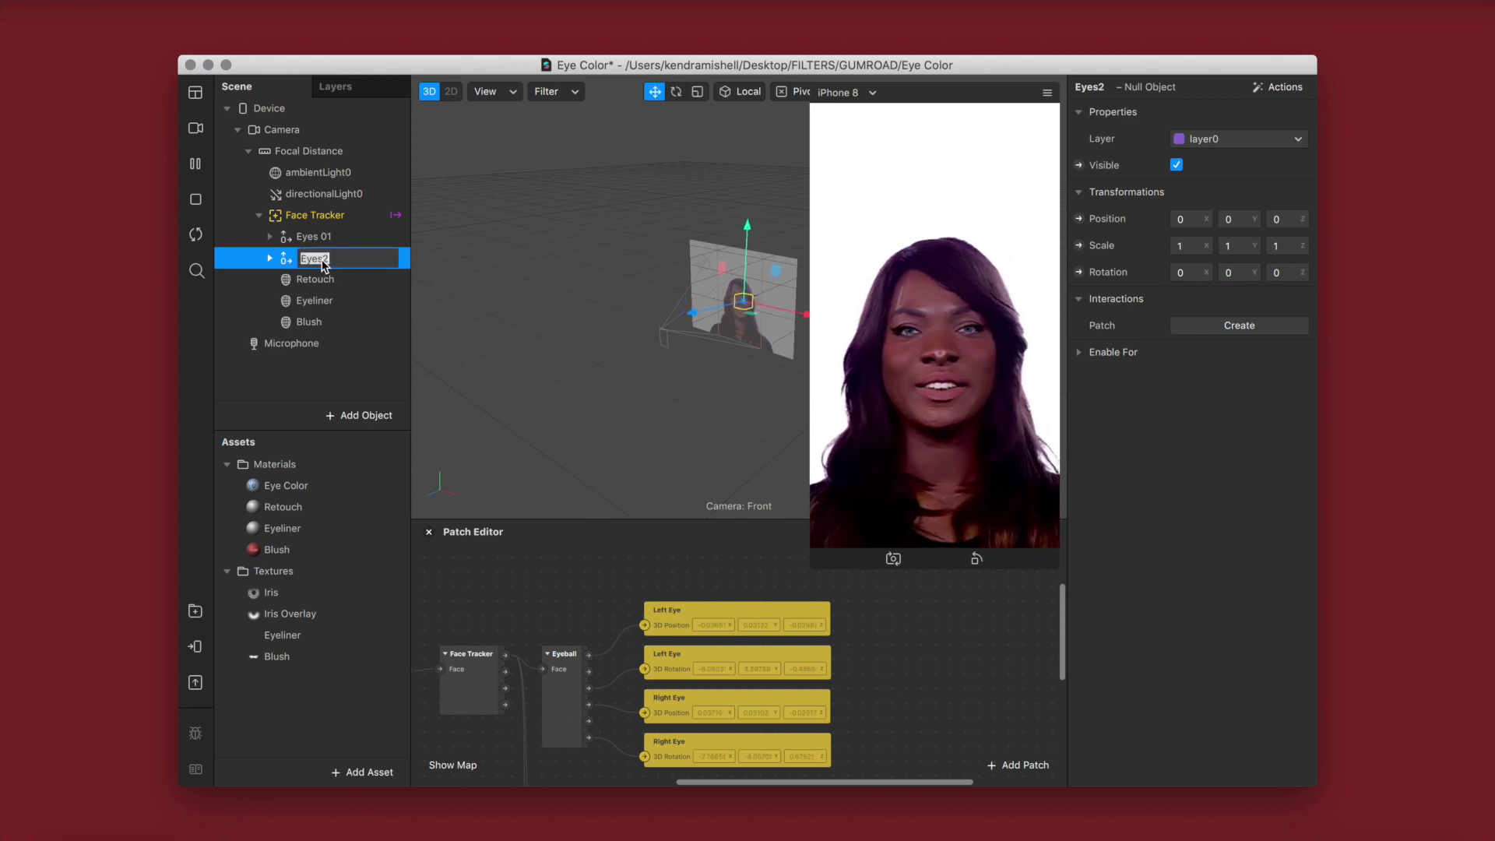
type("Eyes 02")
key("Return")
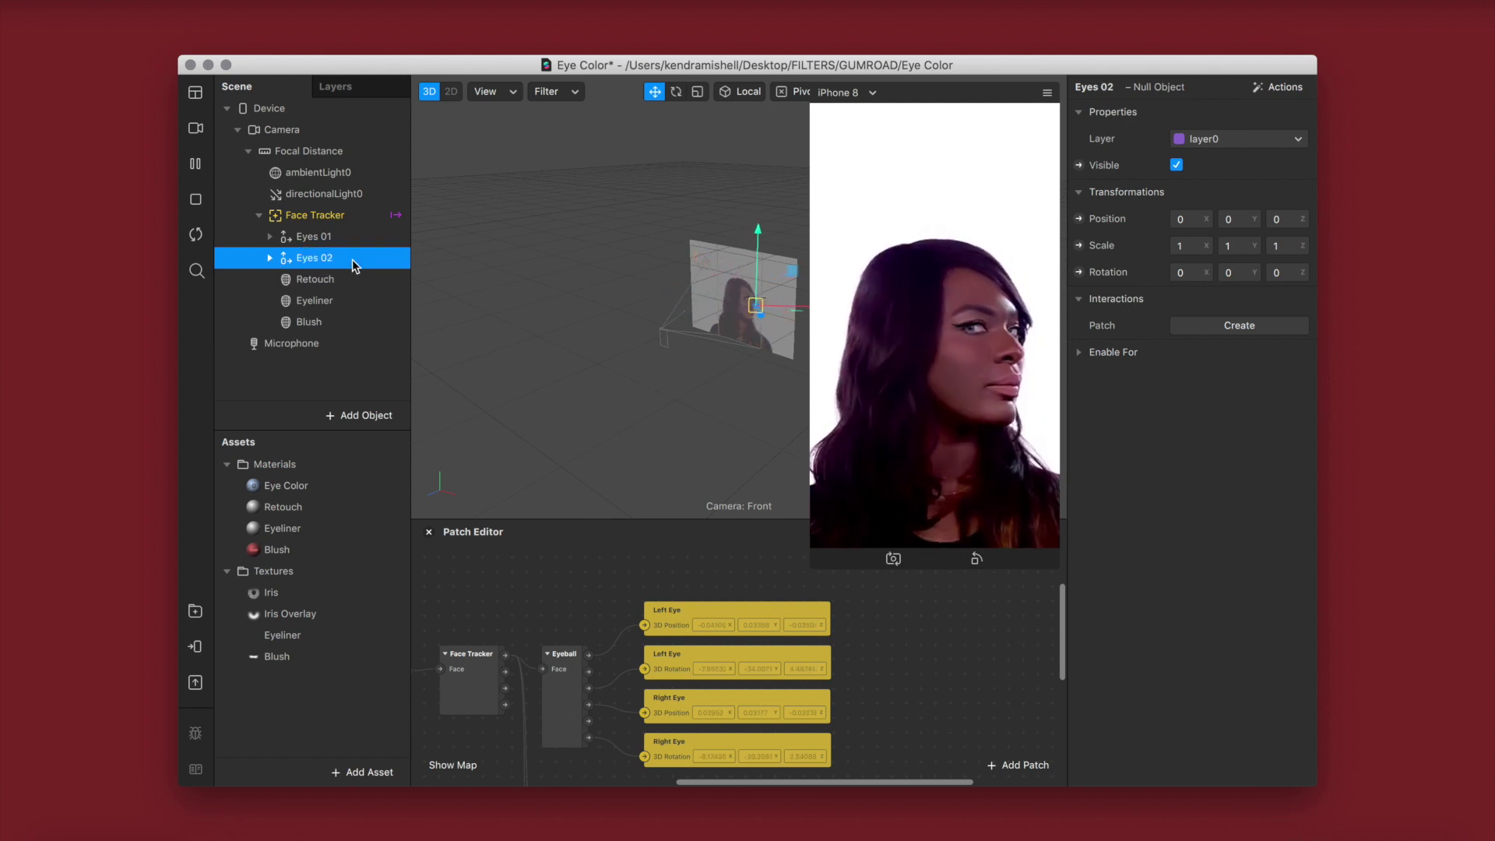
- Duplicate the Eyes 02 group and rename the copy "Eyes 03"
right_click(352, 260)
mouse_move(459, 278)
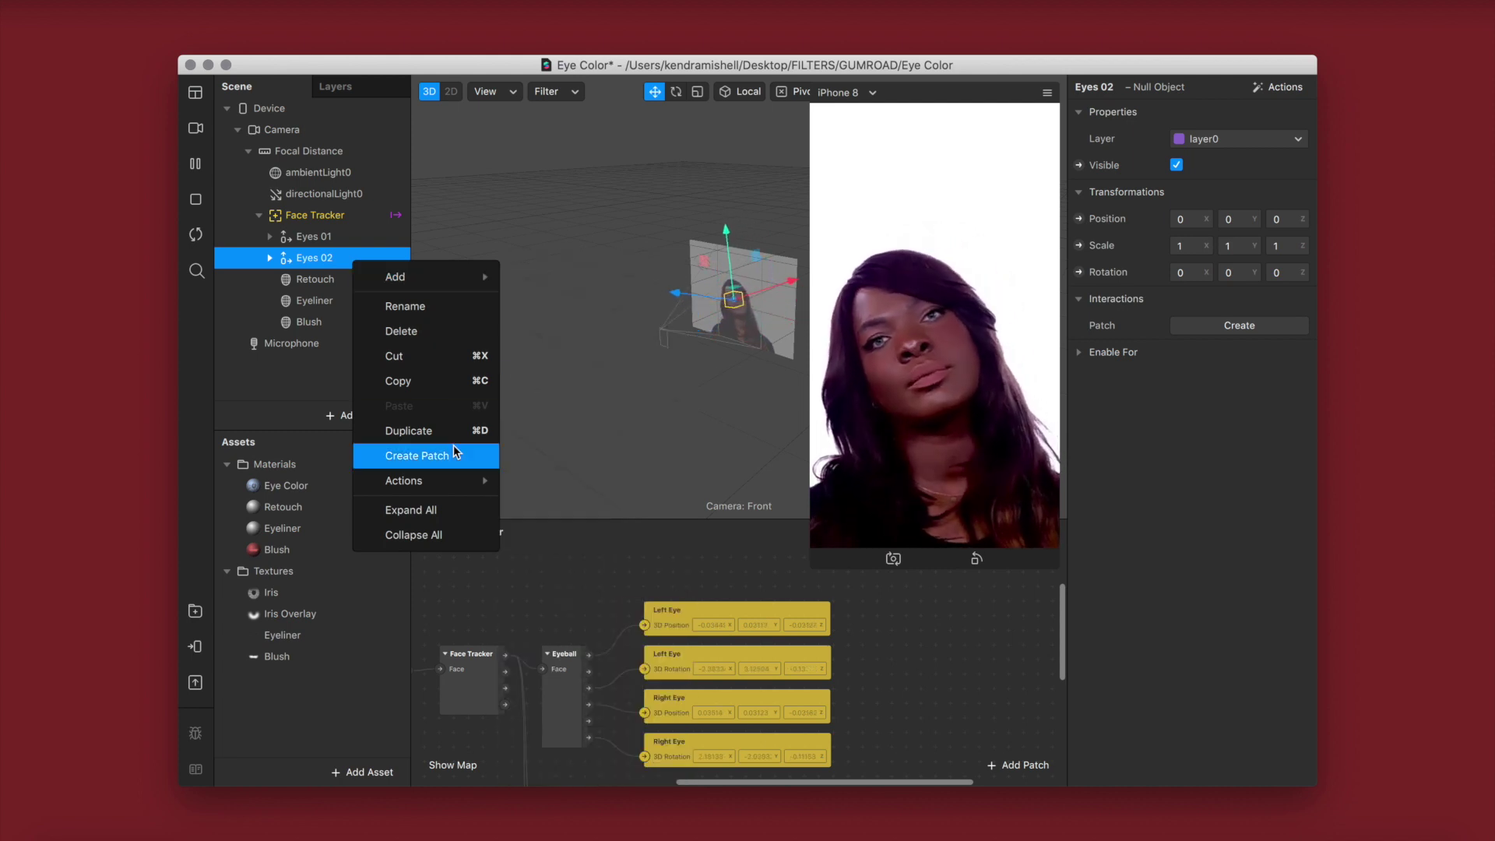
left_click(441, 428)
left_click(326, 287)
left_click(325, 286)
type("Eyes 03")
key("Return")
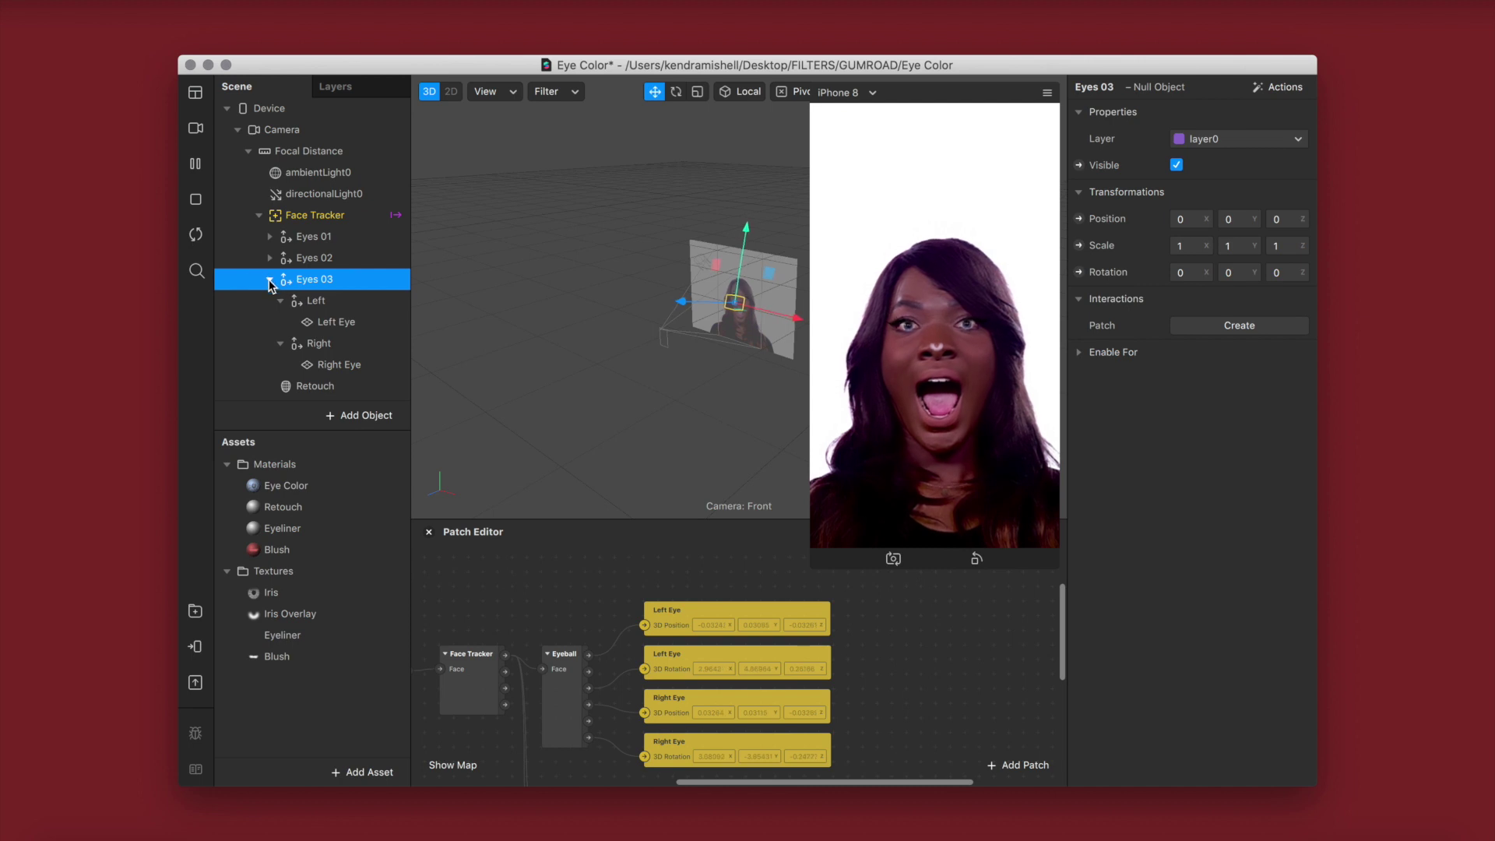
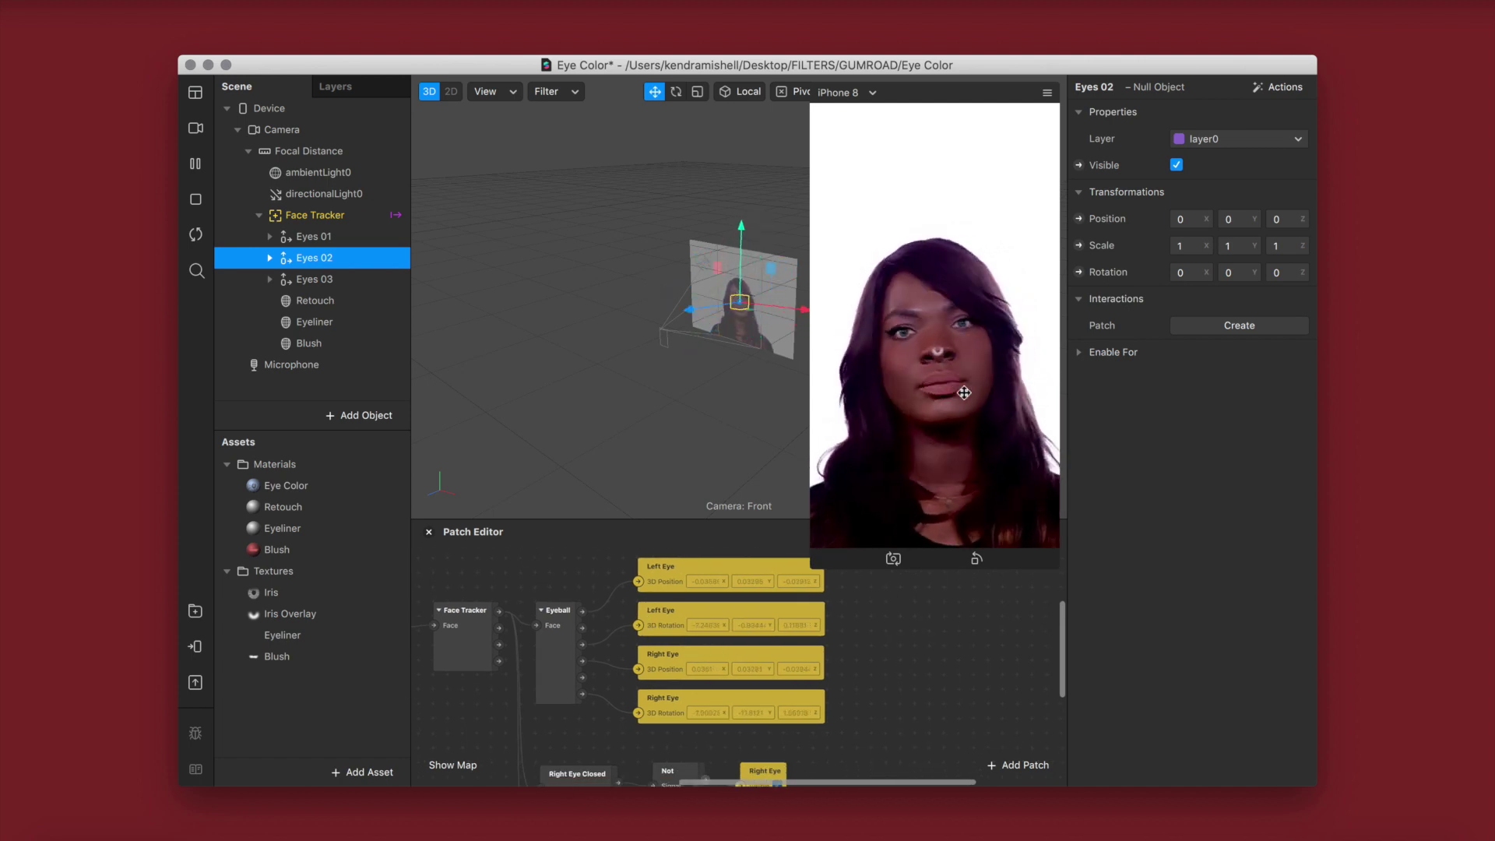
- Create Position, Rotation and Visible patches for the Left Eye plane inside Eyes 02
left_click(270, 258)
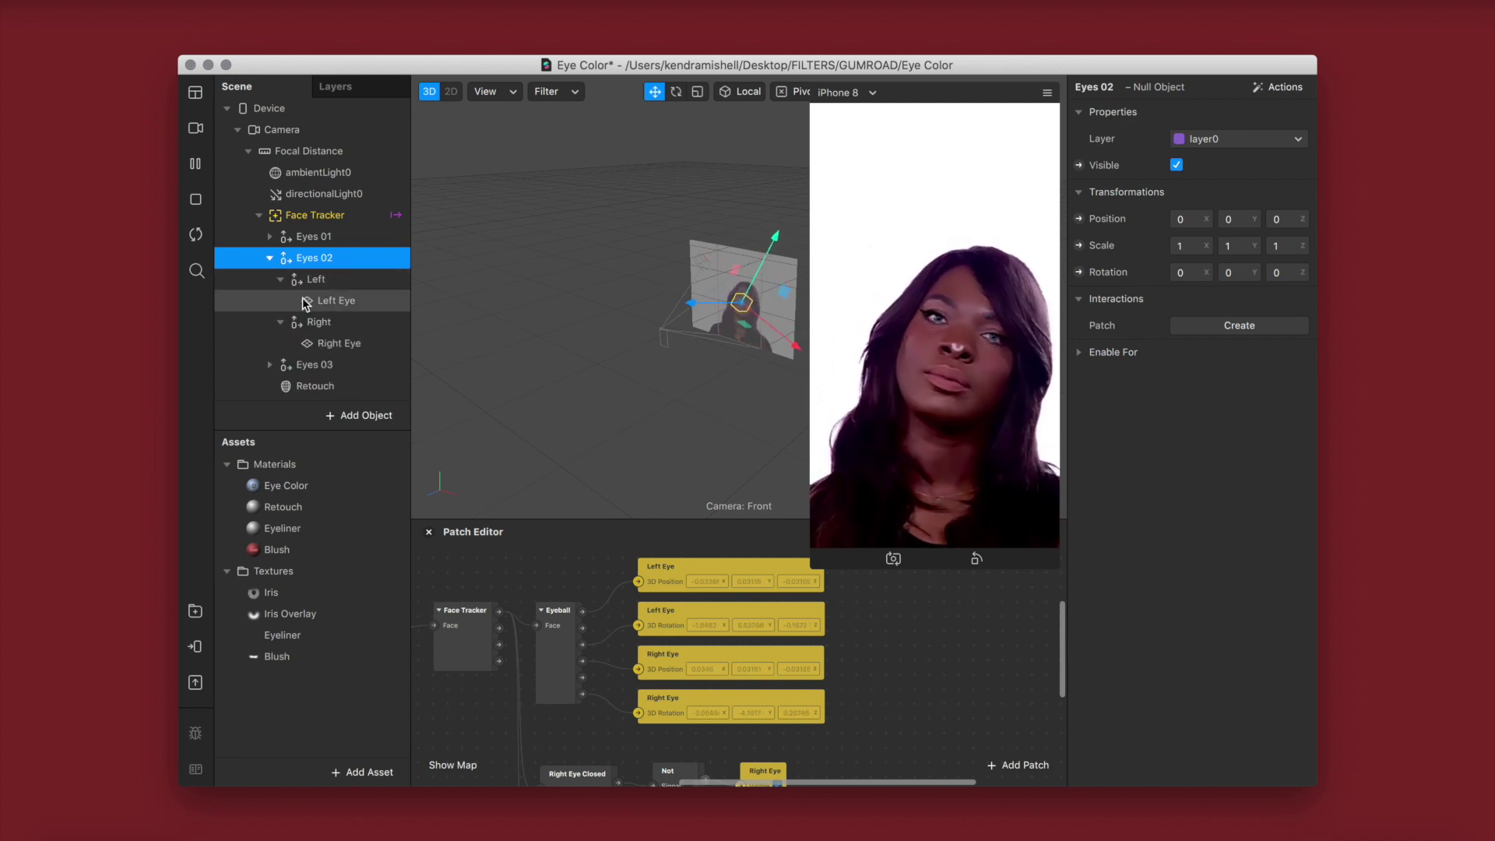
left_click(330, 304)
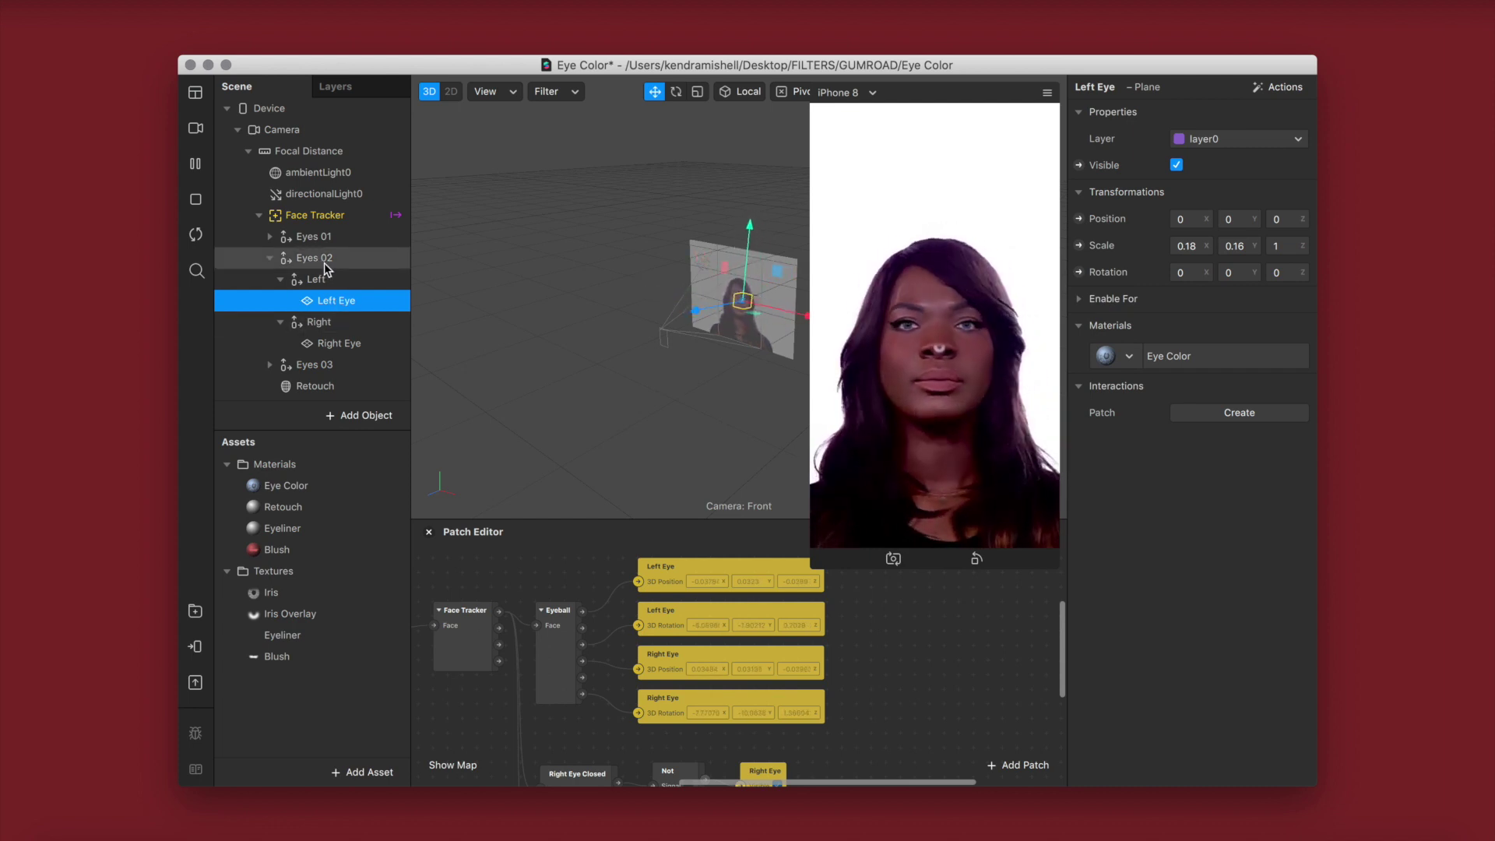
left_click(1079, 219)
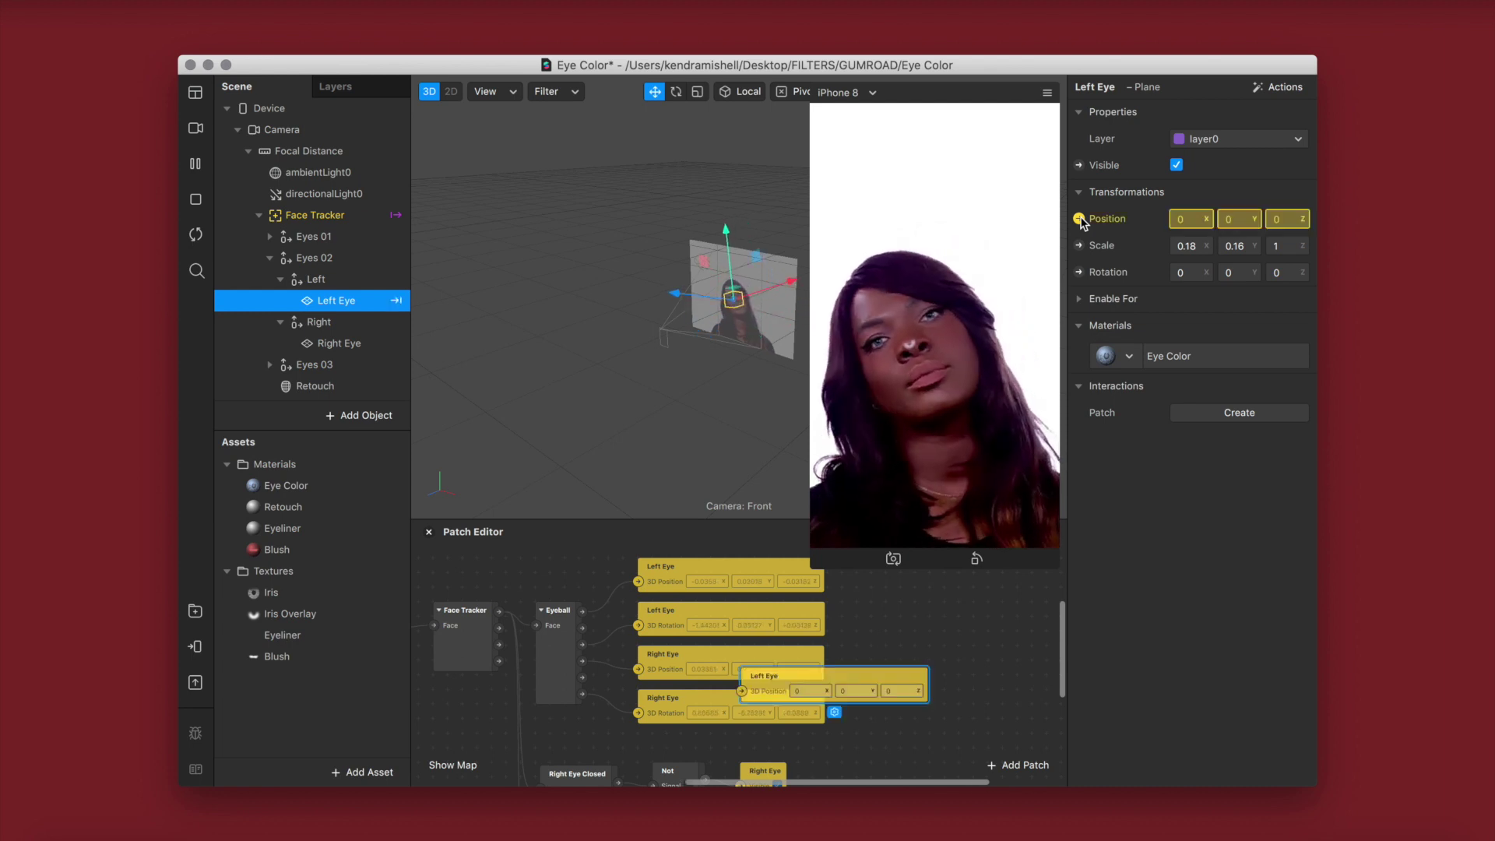
left_click(1080, 273)
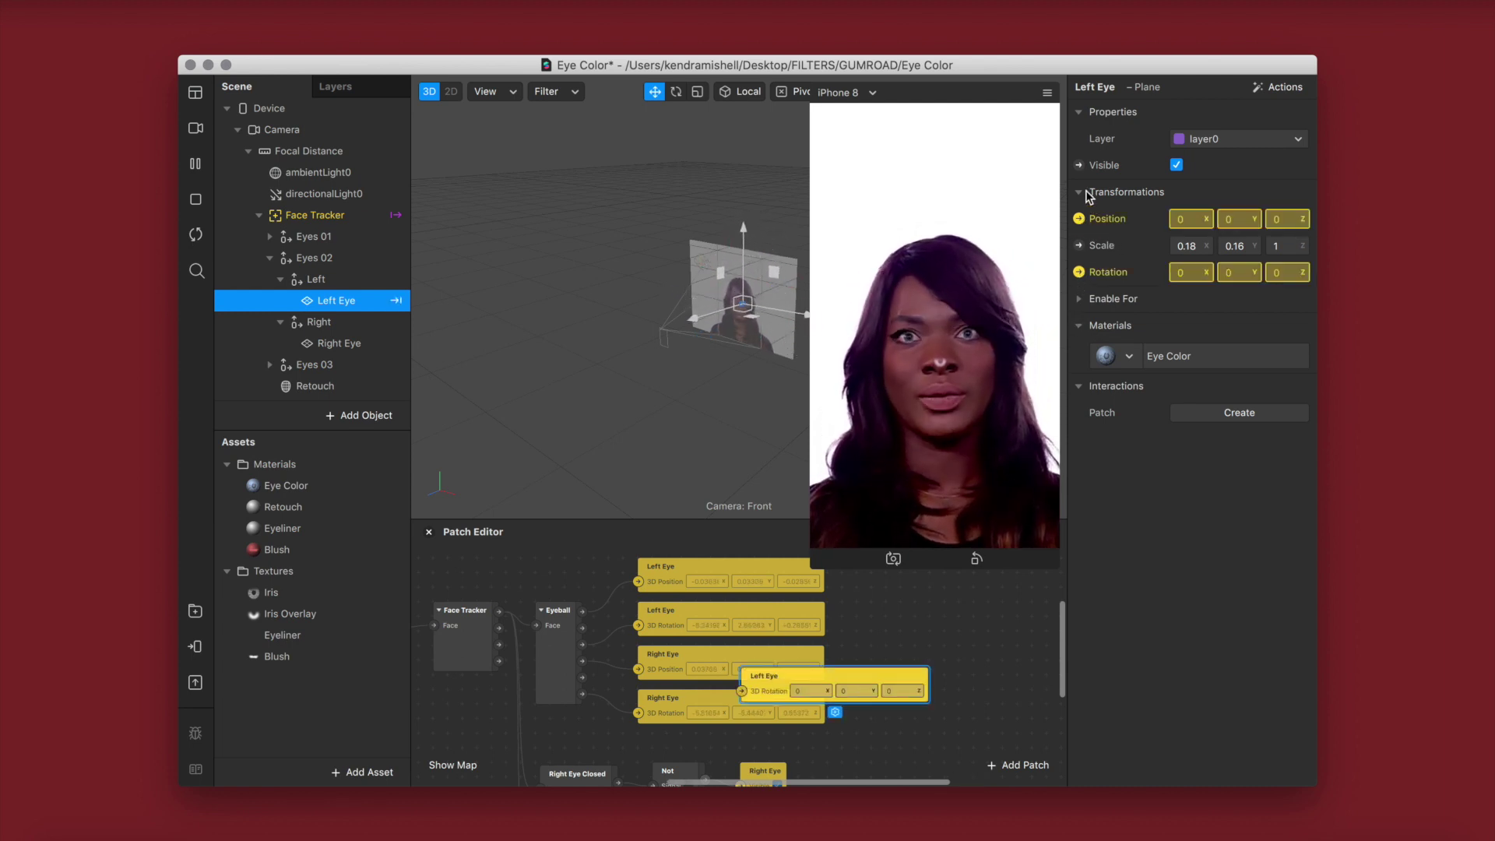
left_click(1079, 165)
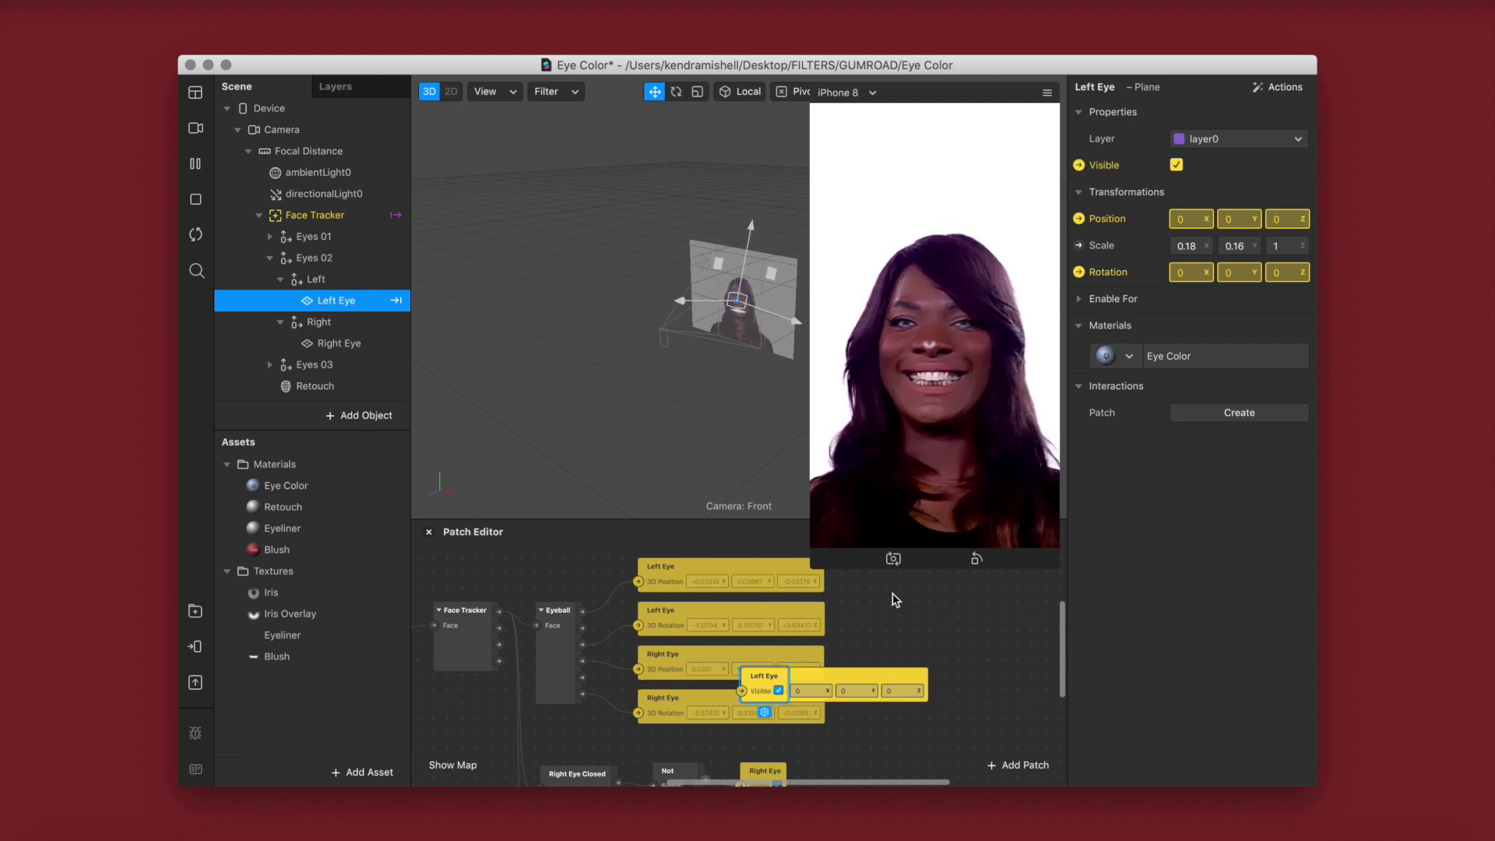
- Place the new Left Eye visibility patch beside the existing one and connect the Left Eye Closed branch's Not output to it
left_click_drag(787, 691, 834, 708)
scroll(834, 708, "down", 5)
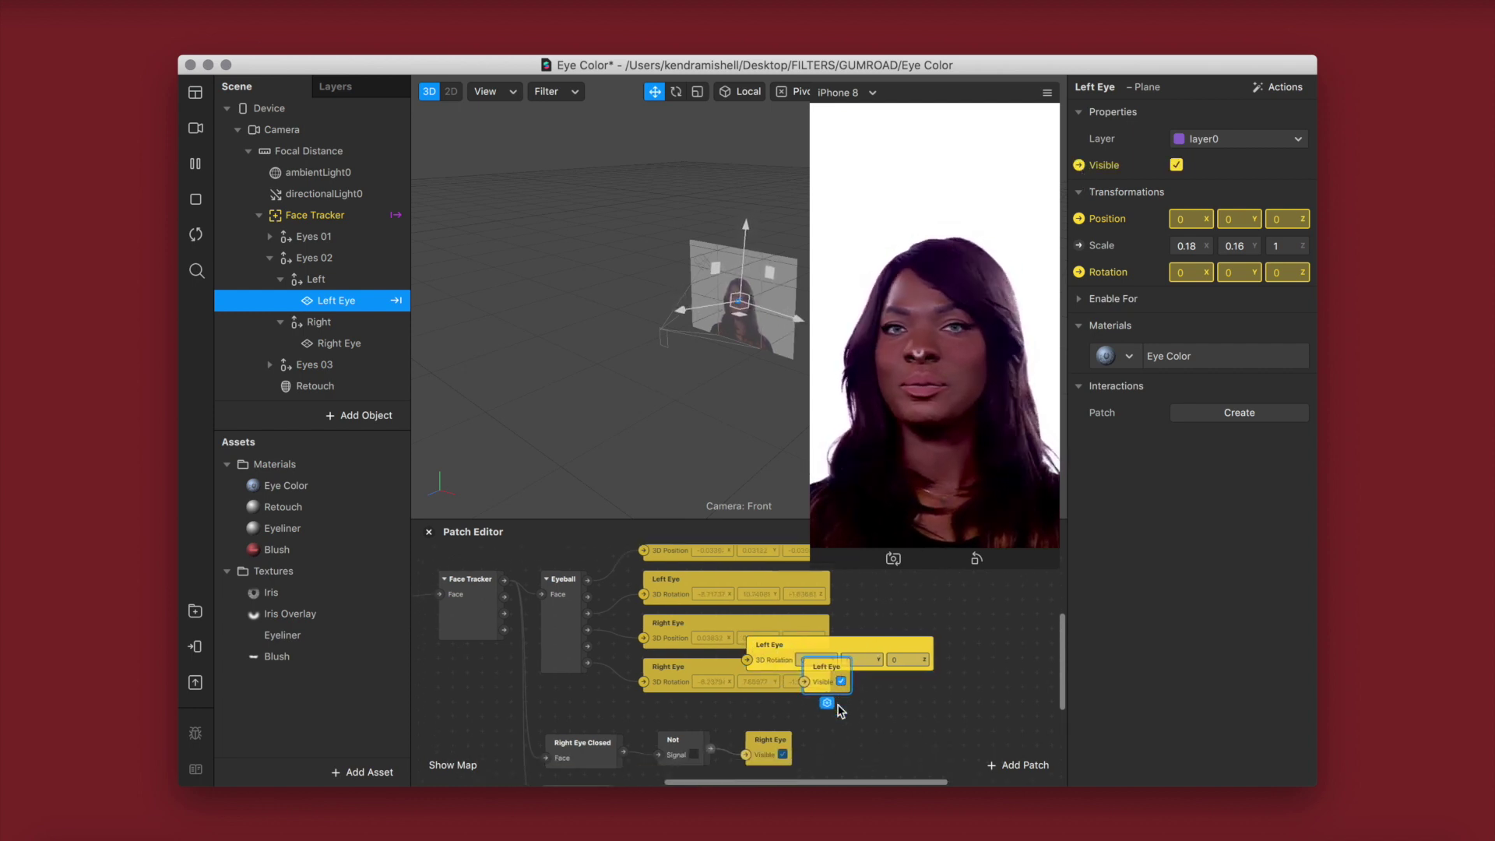
left_click_drag(809, 601, 826, 730)
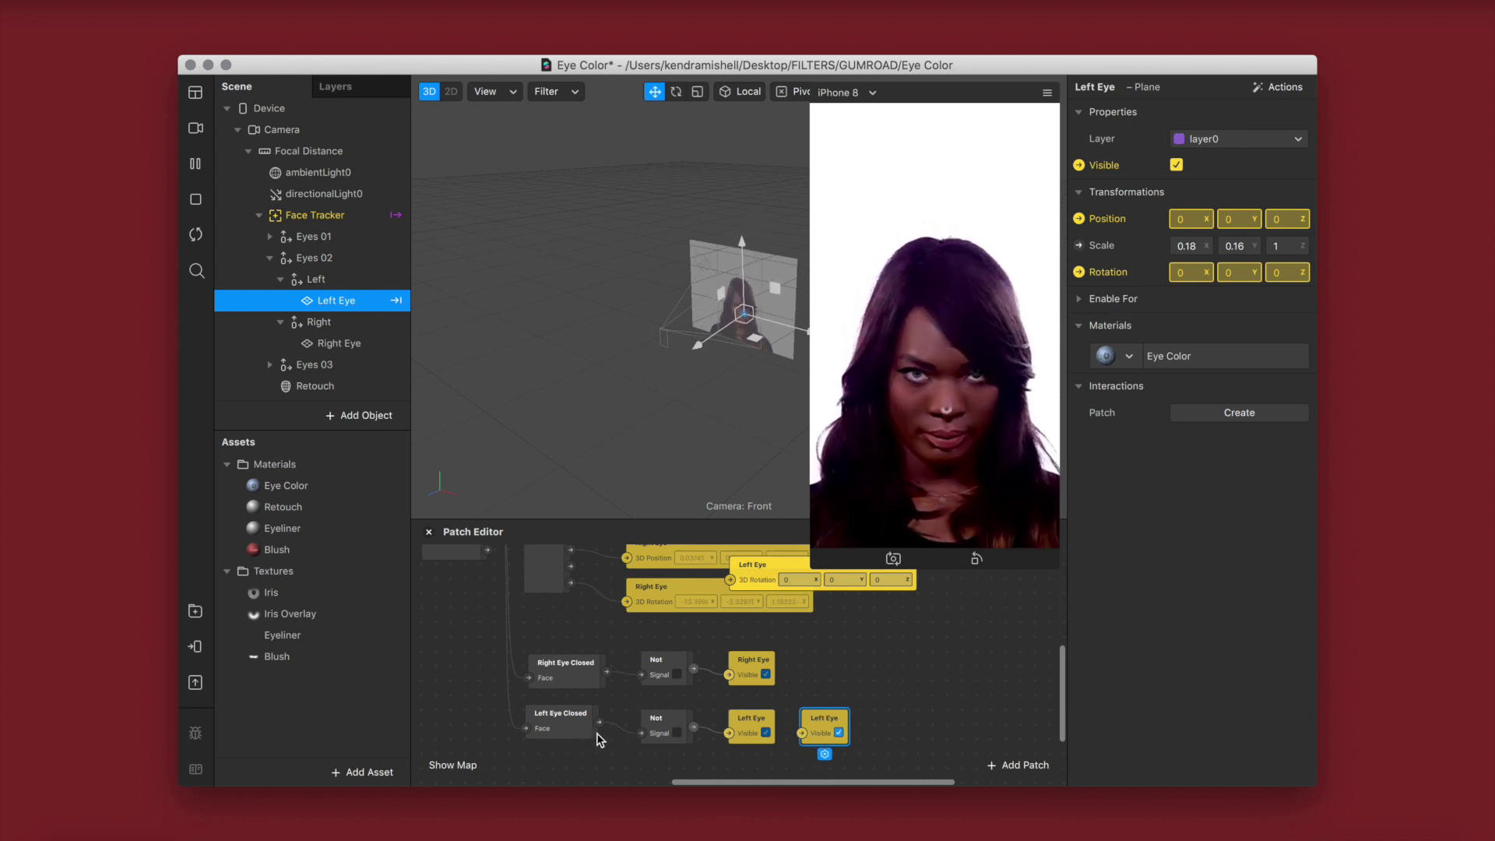
left_click_drag(692, 732, 808, 747)
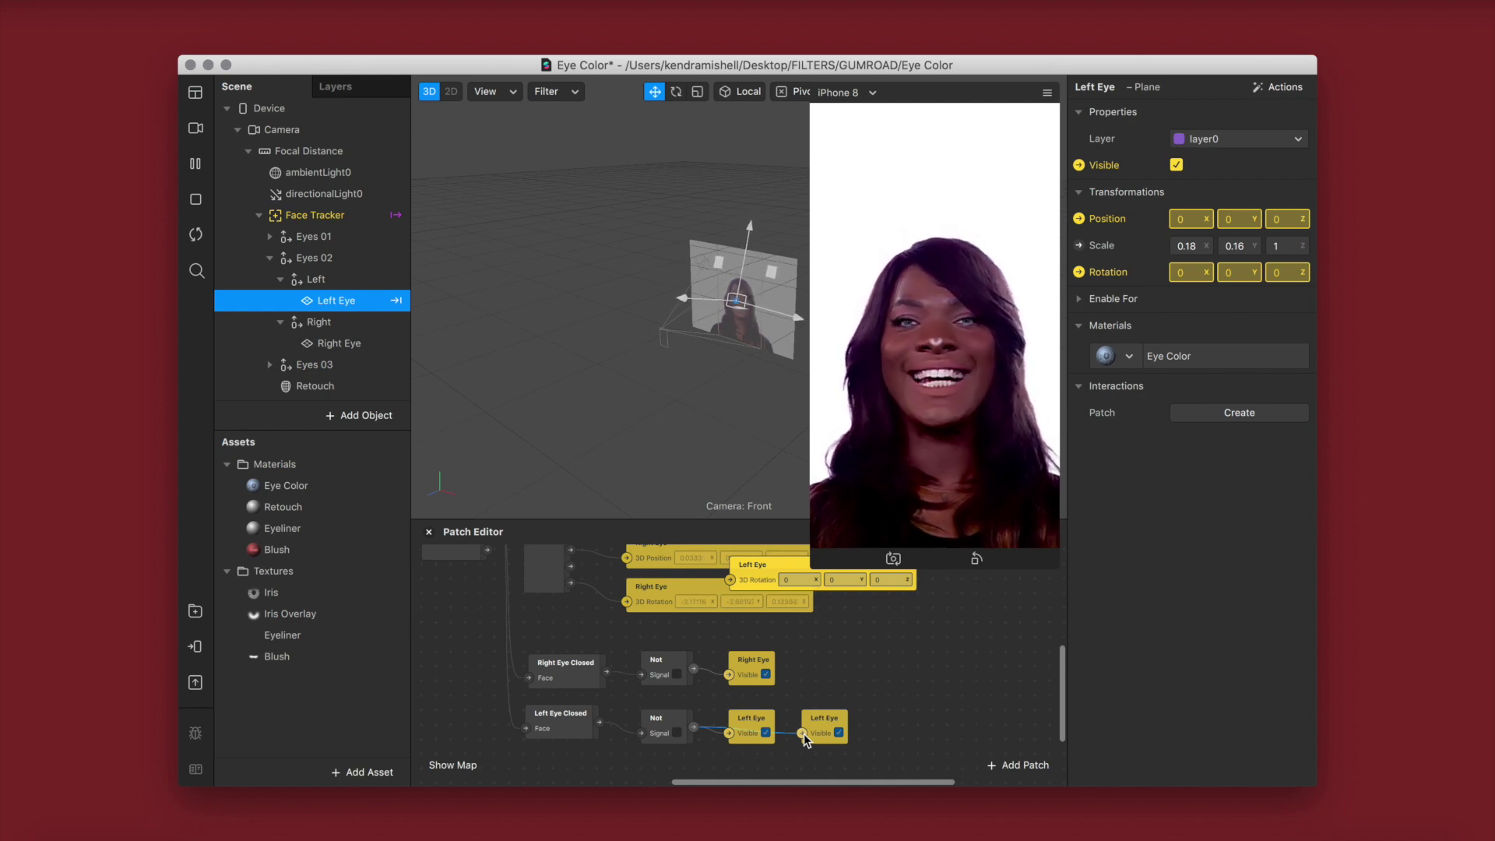
- Line up the new Left Eye position and rotation patches beside the originals and connect the Eyeball's left eye position output to 3D Position
scroll(804, 734, "up", 2)
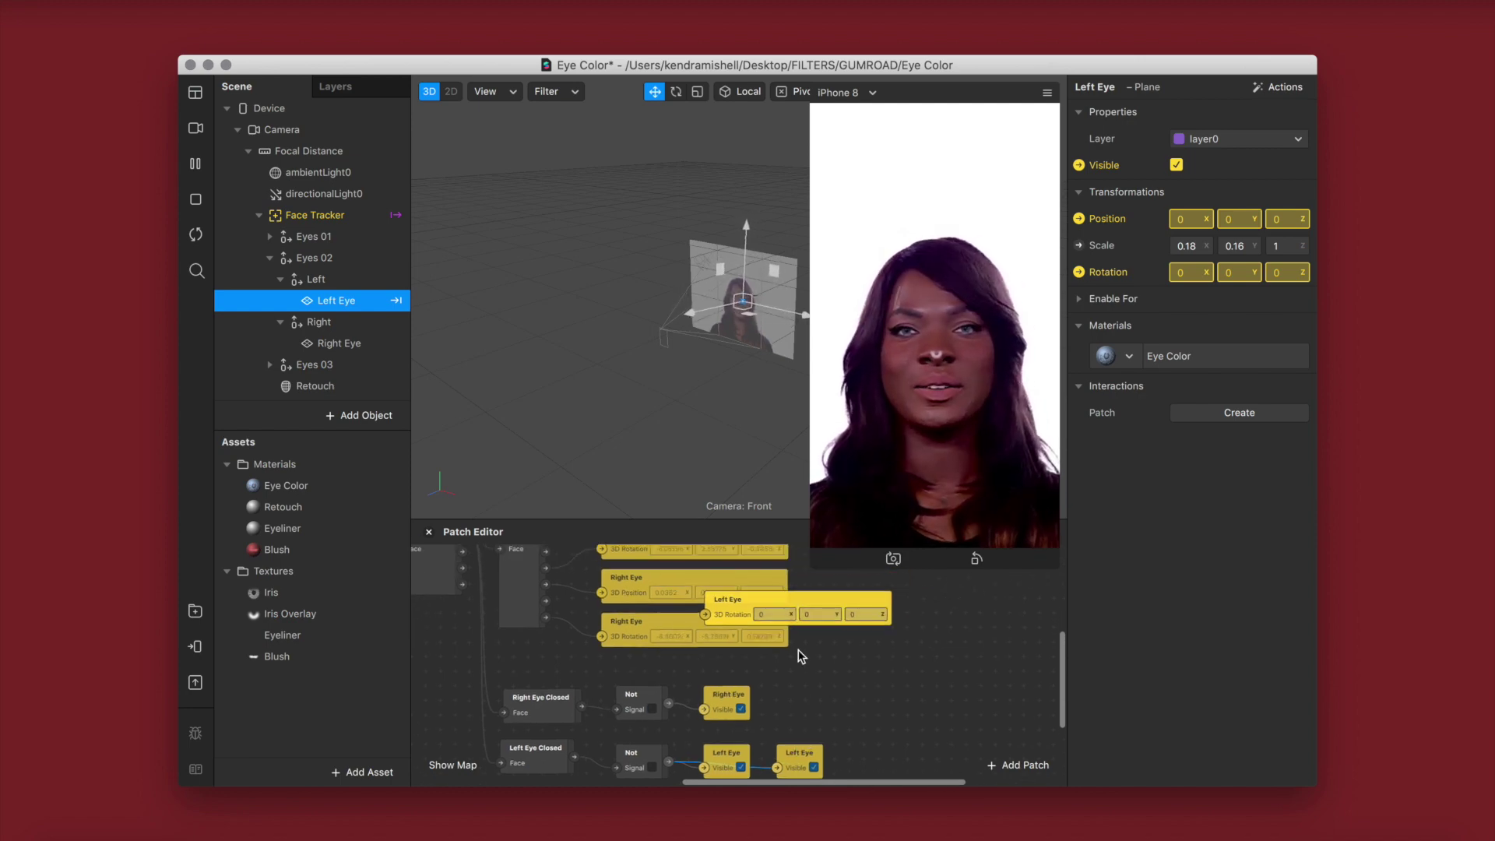
scroll(802, 657, "up", 3)
left_click_drag(692, 721, 819, 611)
left_click_drag(500, 650, 790, 620)
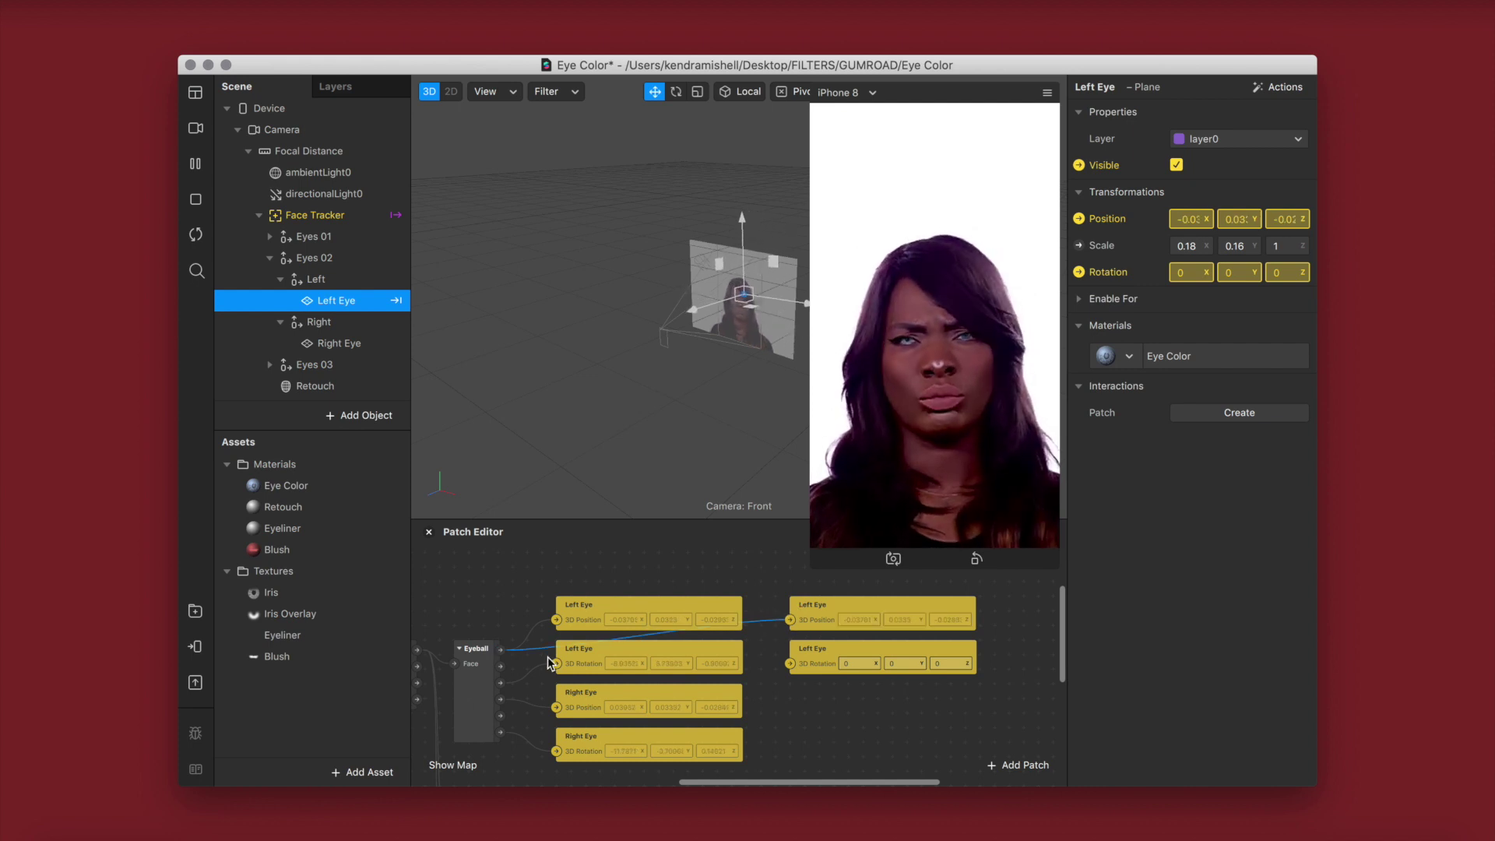
- Connect the Eyeball's left eye rotation output to the new Left Eye patch, and create Position, Rotation and Visible patches for the Eyes 02 Right Eye
left_click_drag(501, 683, 791, 664)
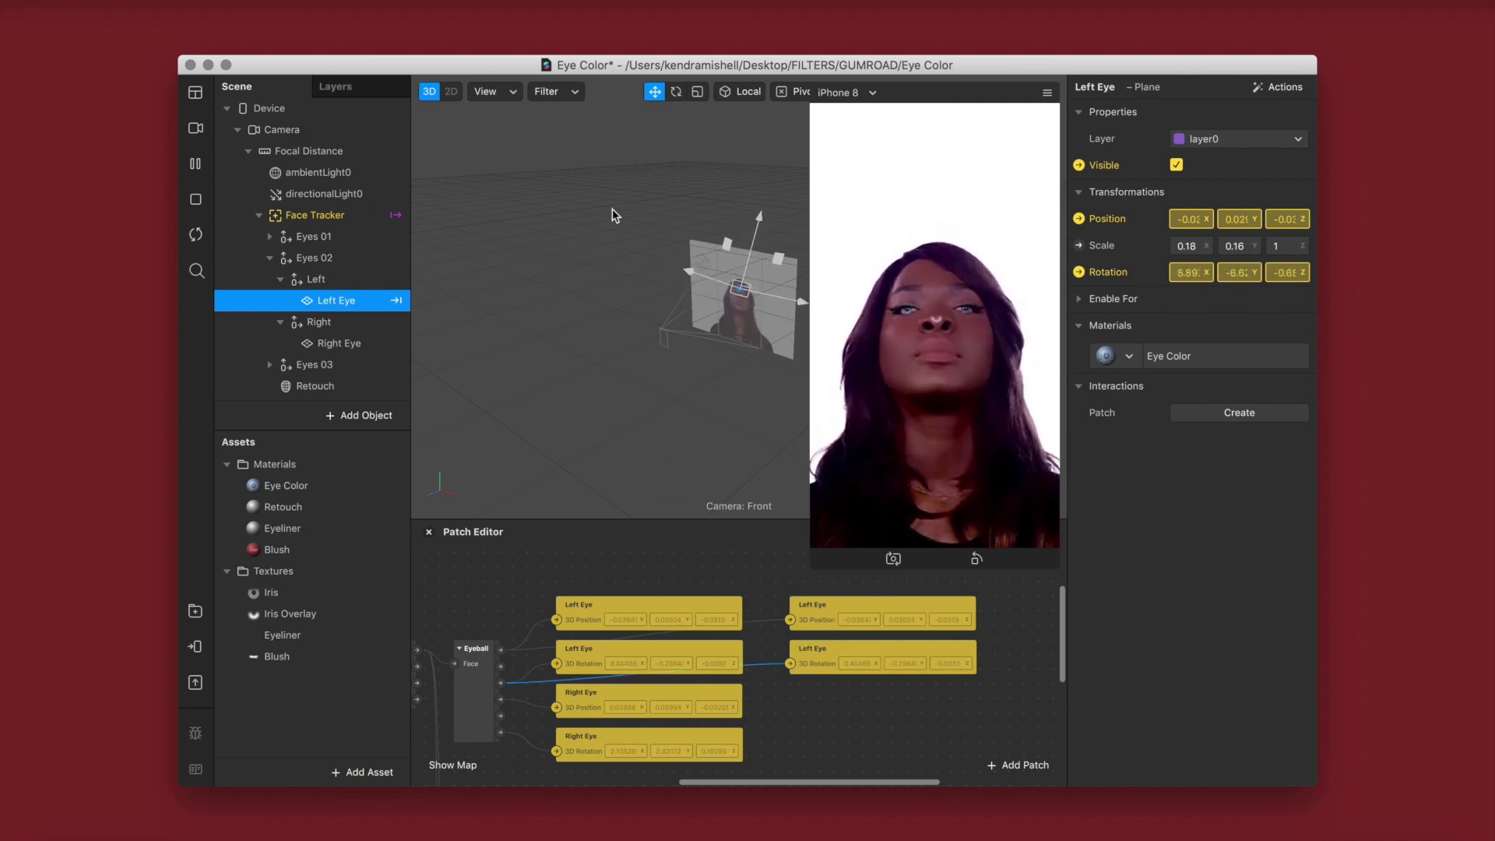
left_click(339, 347)
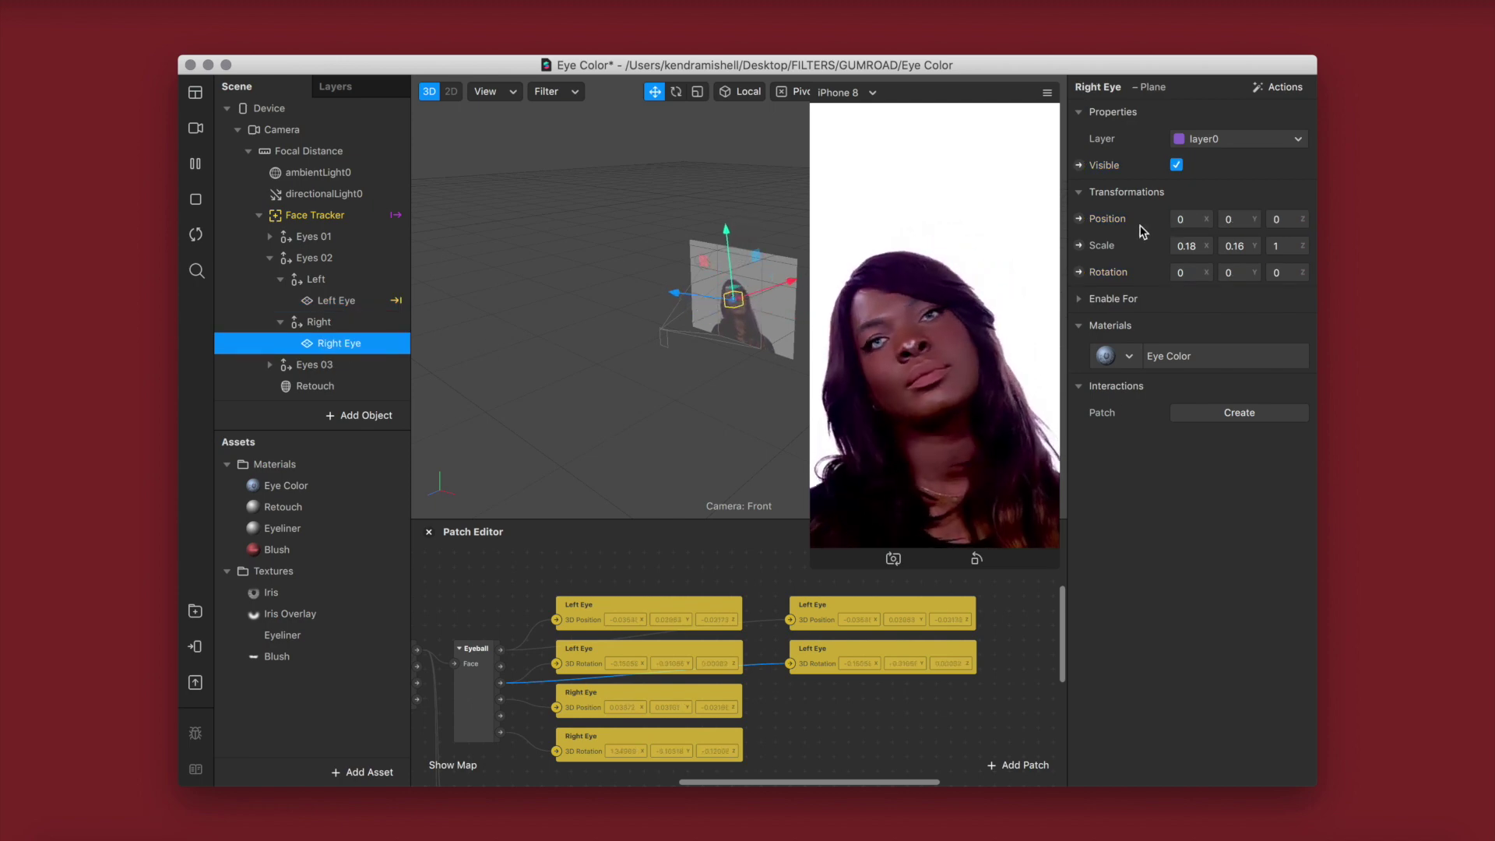
left_click(1079, 219)
left_click(1078, 272)
left_click(1079, 165)
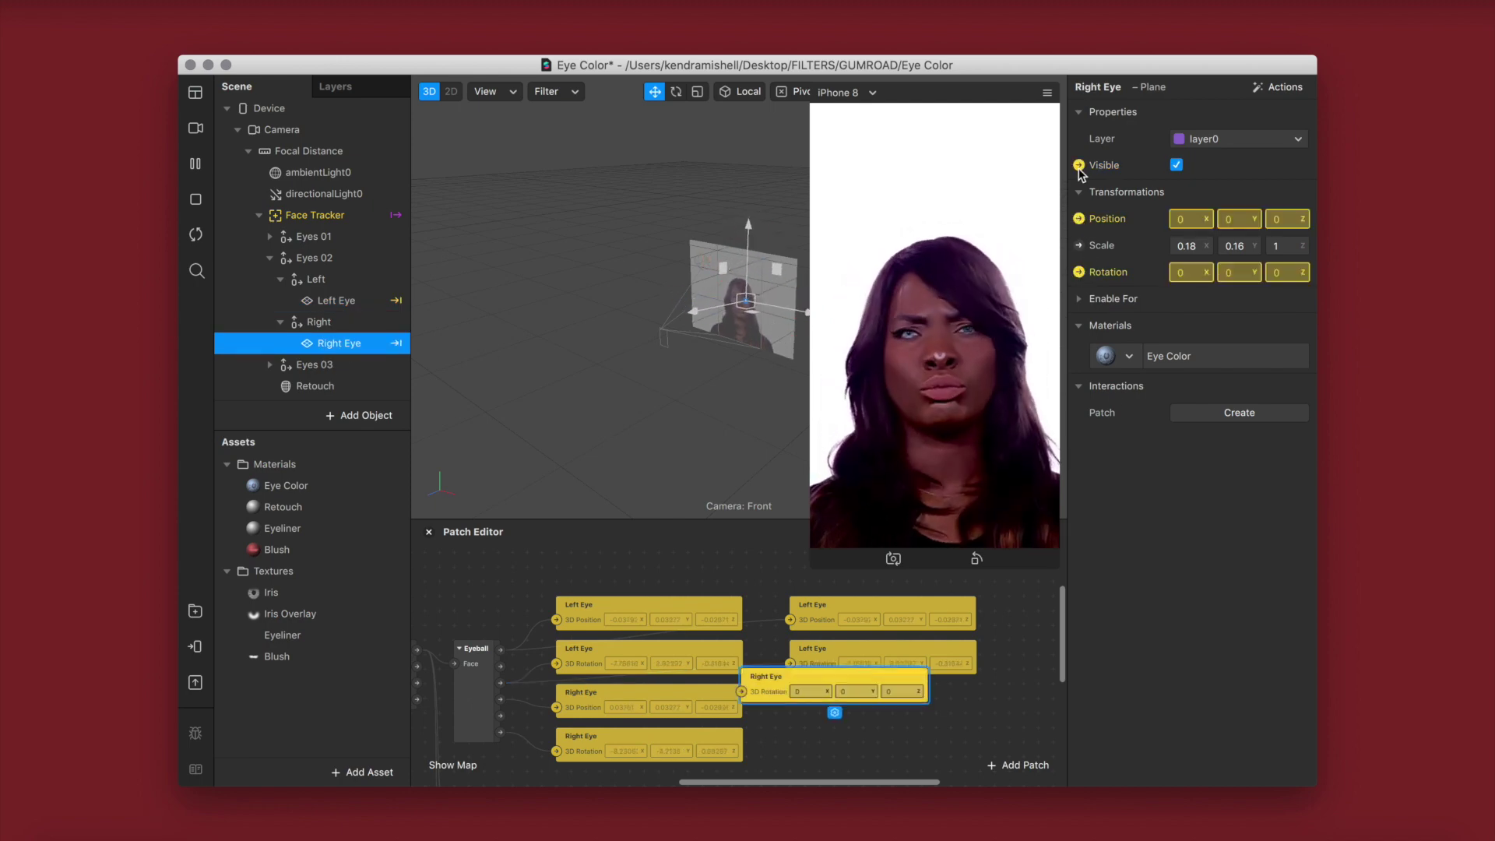
- Place the new Right Eye patches beside the originals, wiring the visibility patch to the Right Eye Closed branch's Not output
scroll(684, 760, "down", 5)
left_click_drag(753, 566, 741, 699)
left_click_drag(629, 706, 813, 750)
scroll(791, 678, "up", 2)
scroll(790, 677, "up", 2)
left_click_drag(782, 693, 840, 747)
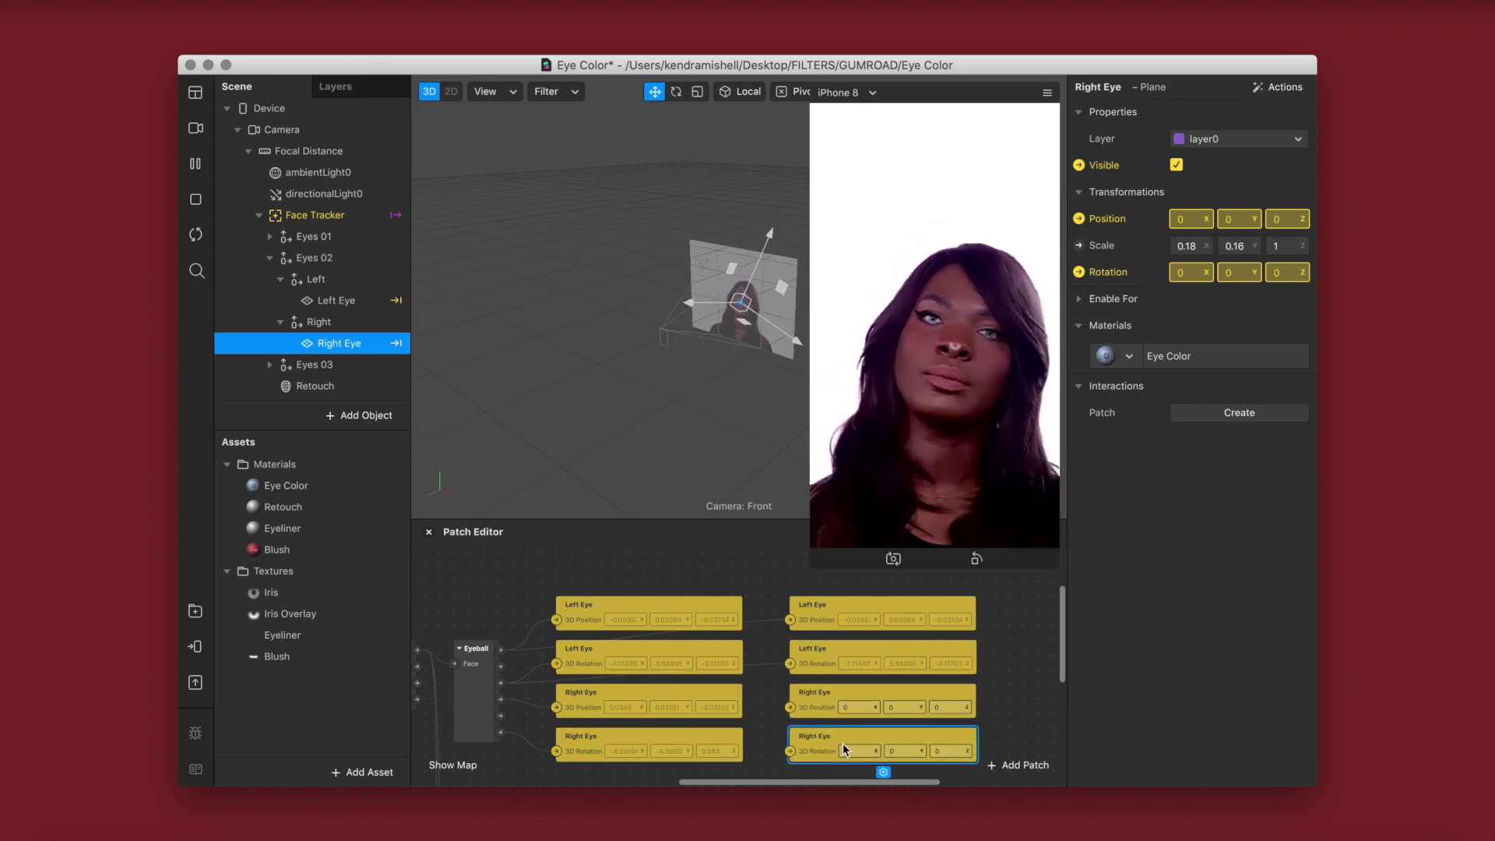
- Connect the Eyeball's right eye position and rotation outputs to the second column's Right Eye 3D Position and 3D Rotation patches
left_click_drag(500, 699, 789, 711)
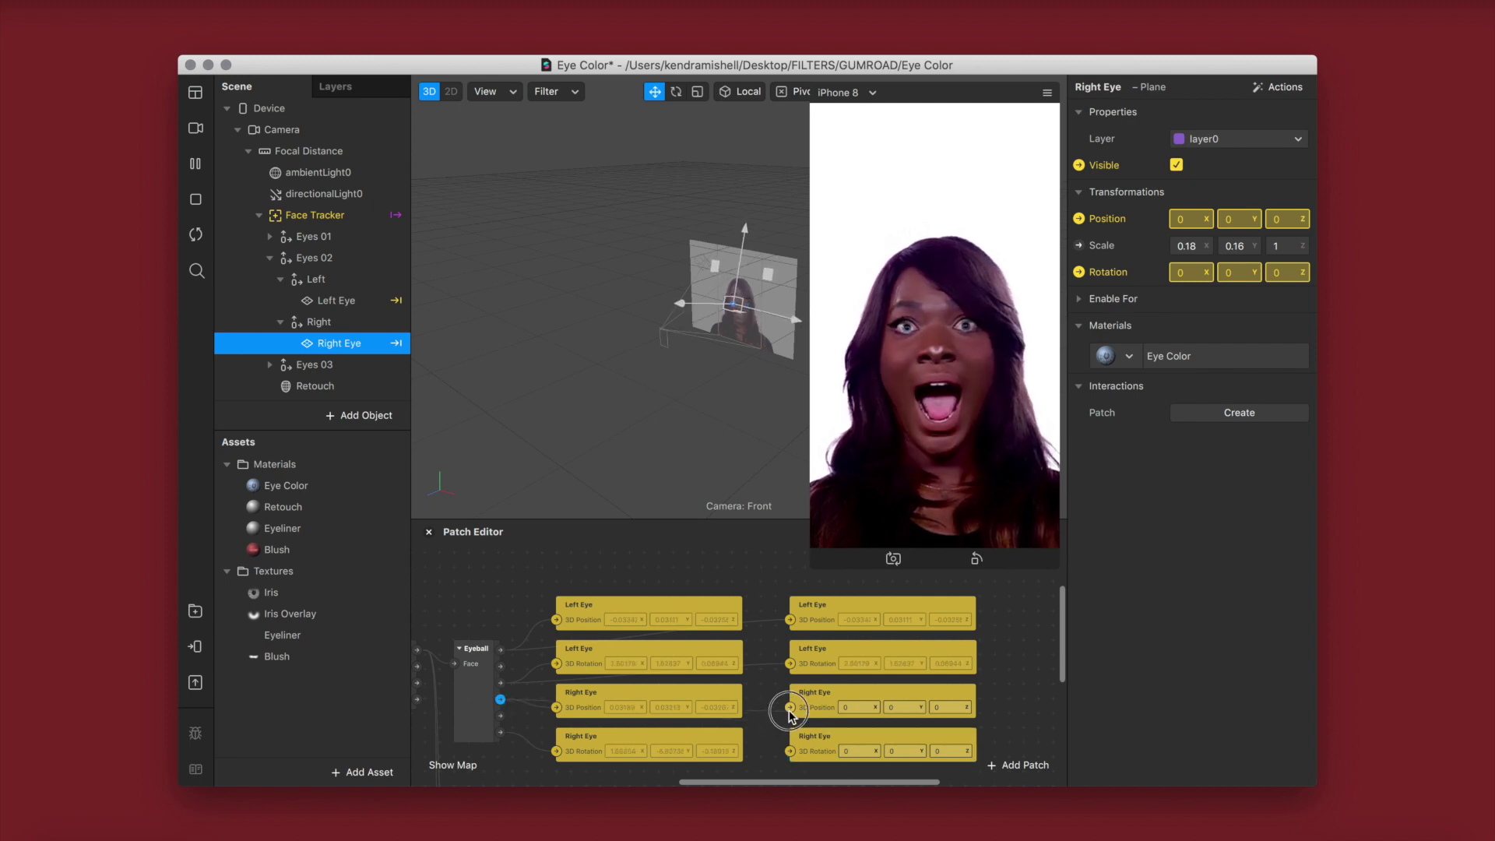
left_click_drag(500, 732, 792, 753)
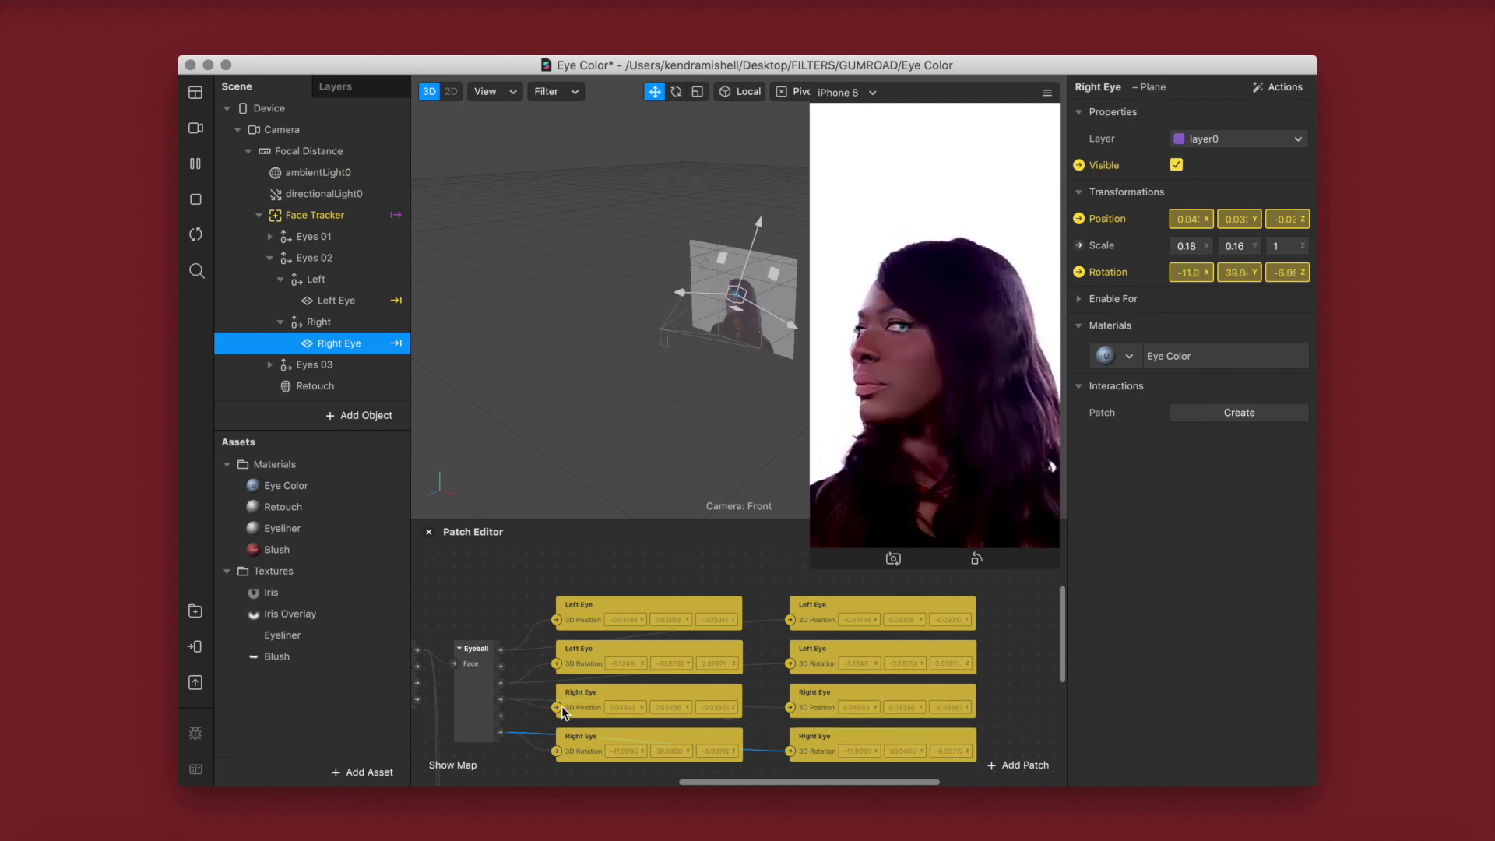
scroll(667, 715, "down", 3)
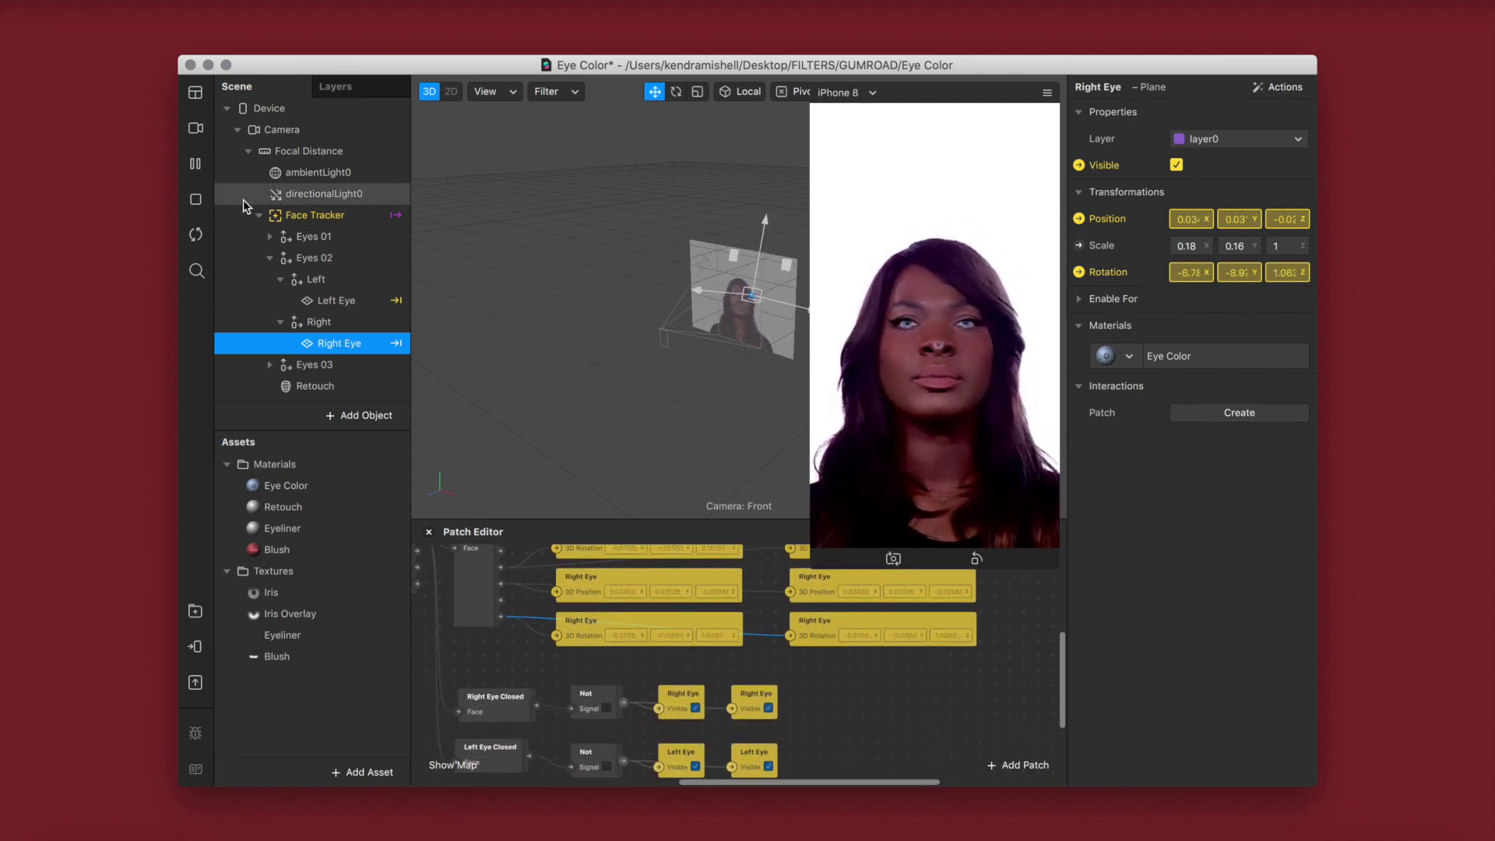
- Create Position, Rotation and Visible patches for the Left Eye plane inside Eyes 03
left_click(282, 322)
left_click(280, 278)
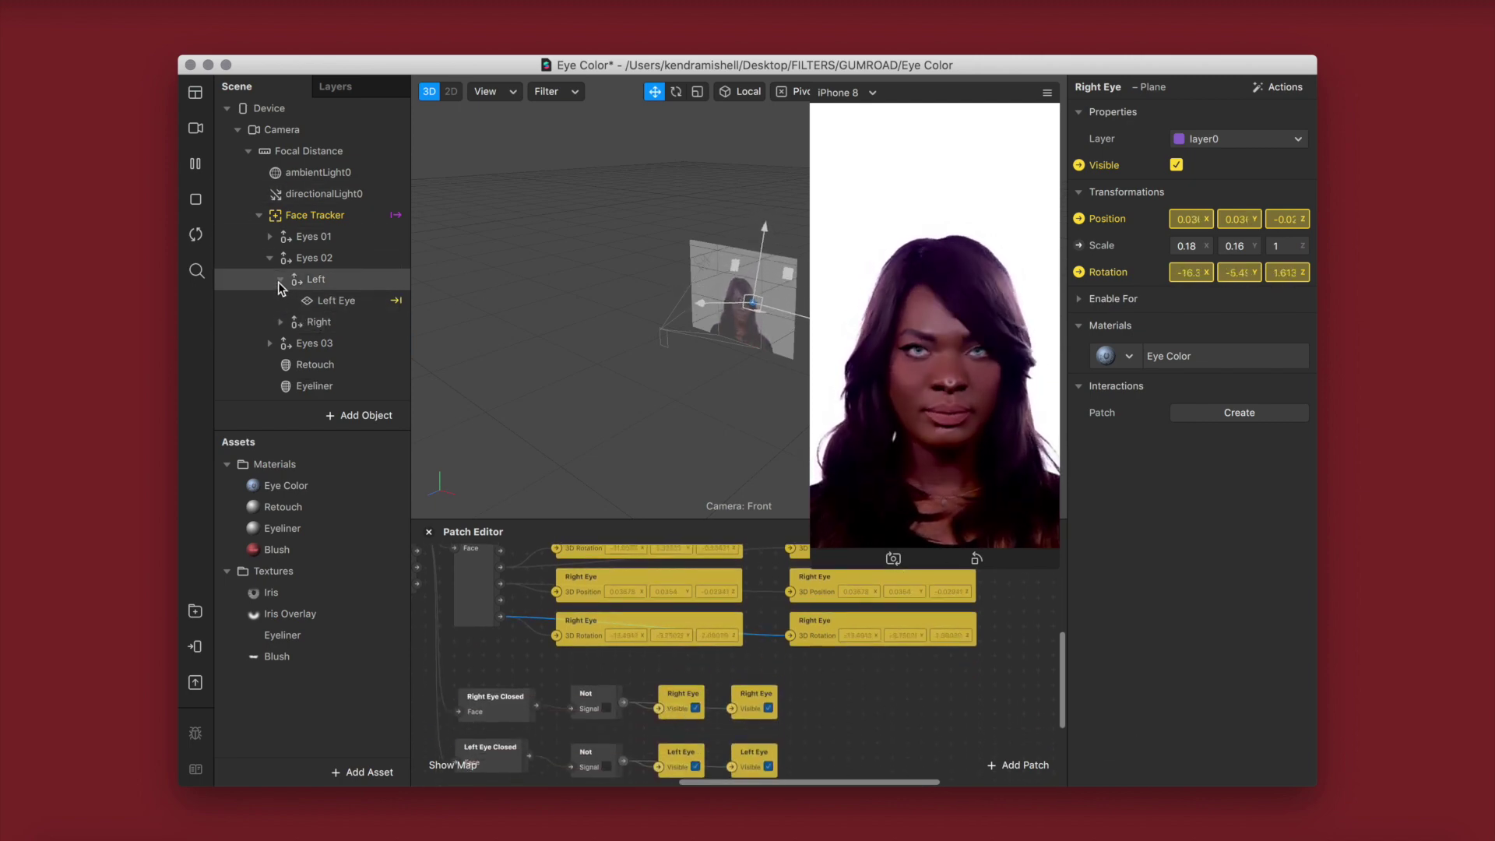
left_click(271, 257)
left_click(269, 279)
left_click(280, 301)
left_click(281, 343)
left_click(335, 322)
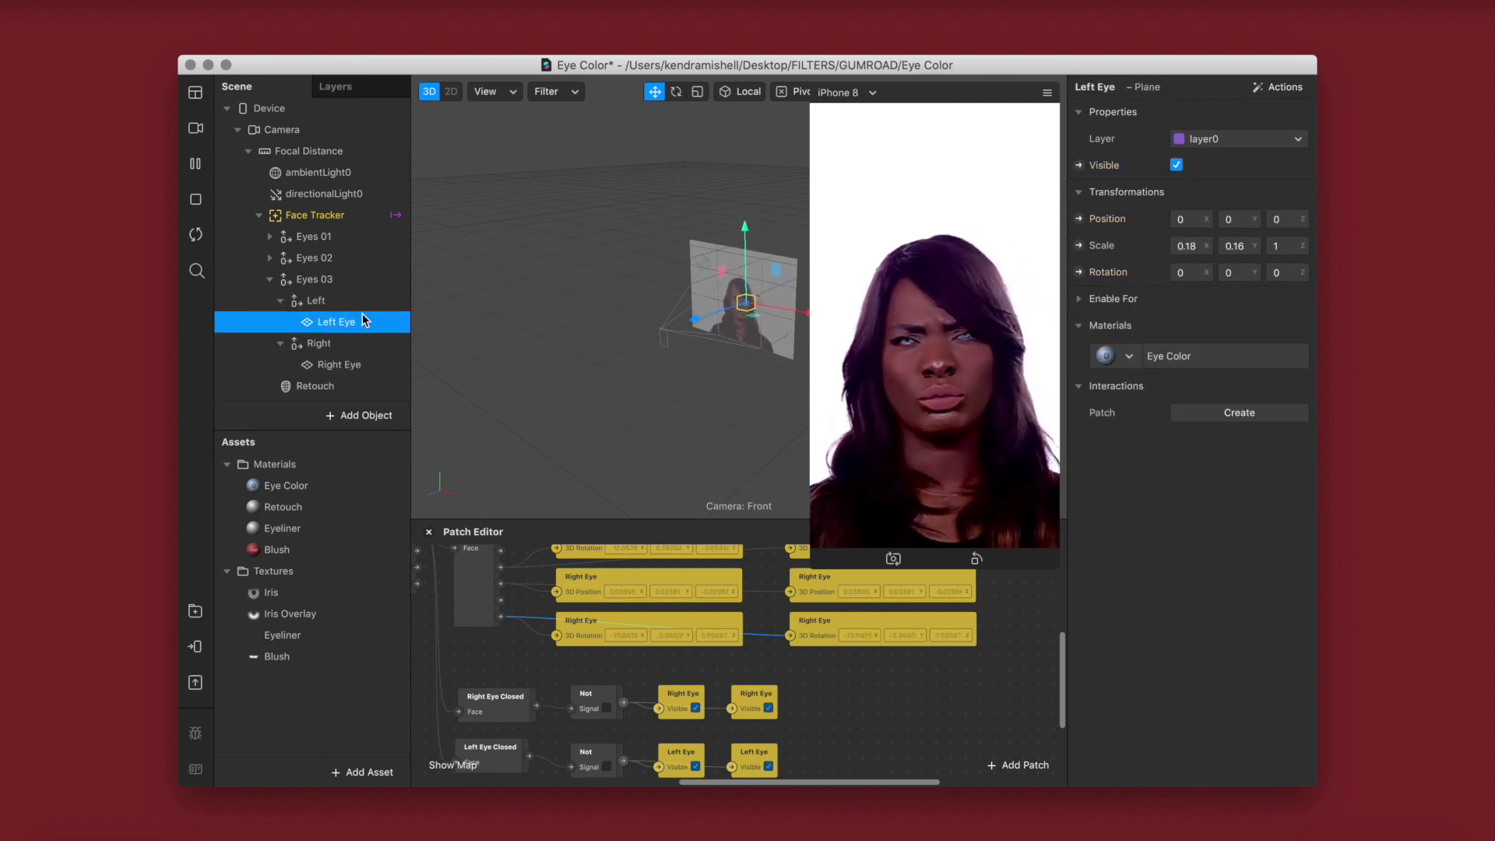
left_click(1079, 219)
left_click(1079, 271)
left_click(1079, 165)
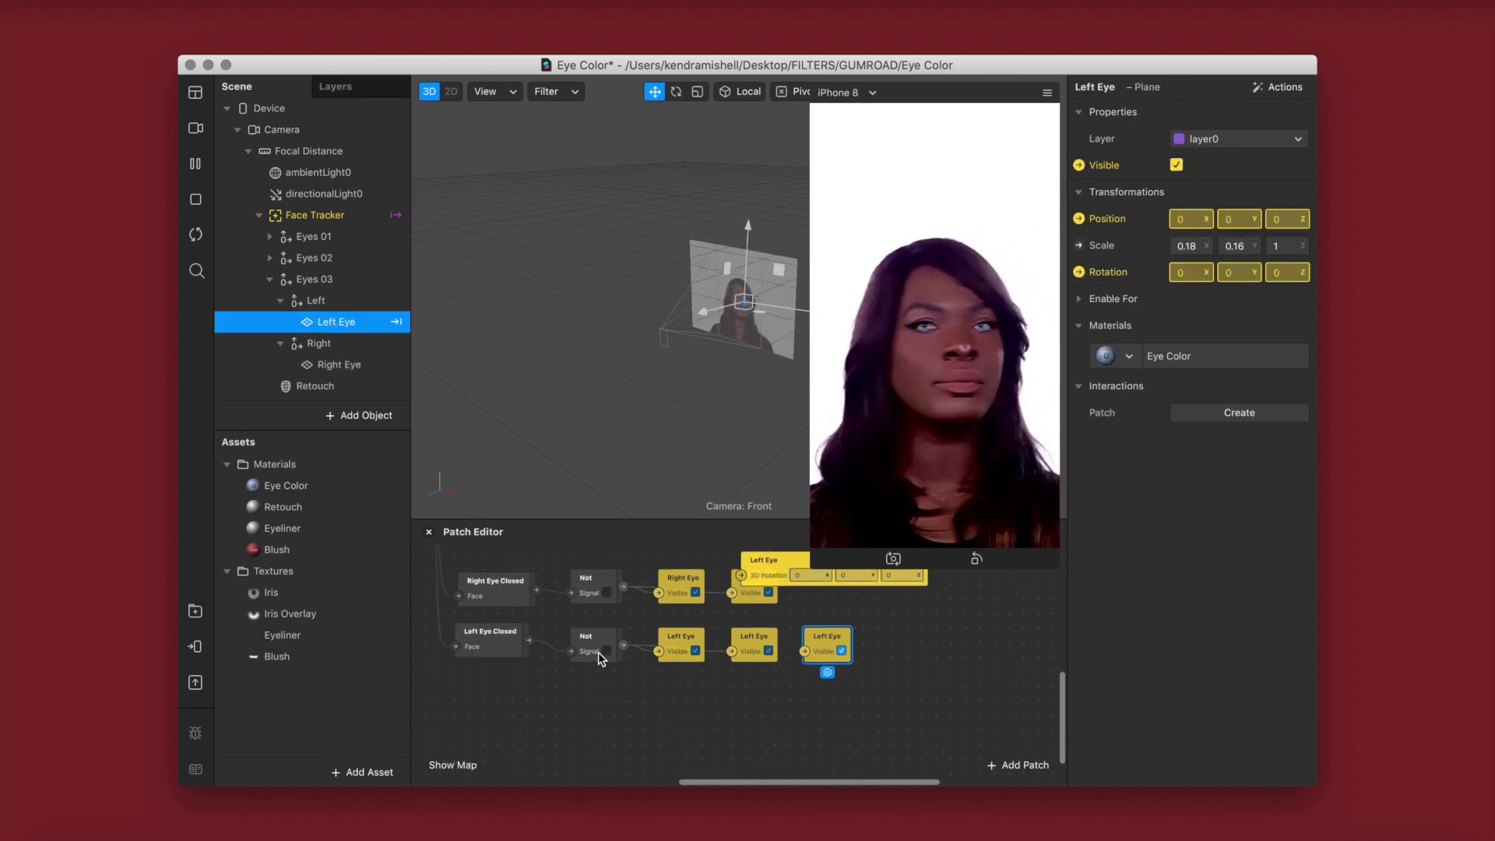
- Line up the Eyes 03 Left Eye position and rotation patches in a third column and connect them to the Eyeball's left eye outputs
scroll(754, 684, "up", 3)
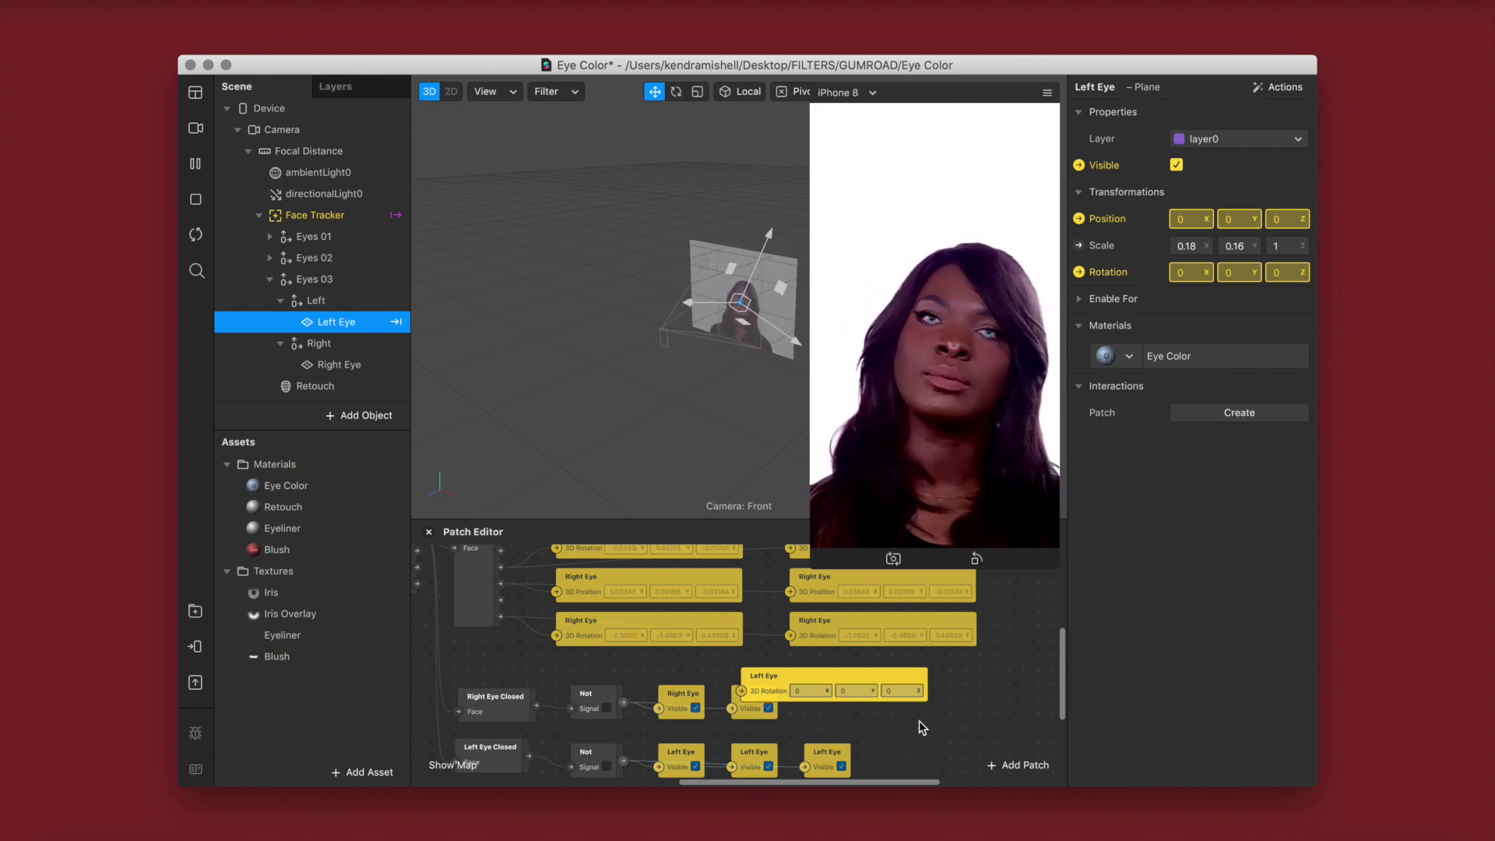
scroll(904, 721, "right", 3)
scroll(903, 721, "up", 2)
left_click_drag(658, 755, 927, 596)
scroll(857, 608, "left", 2)
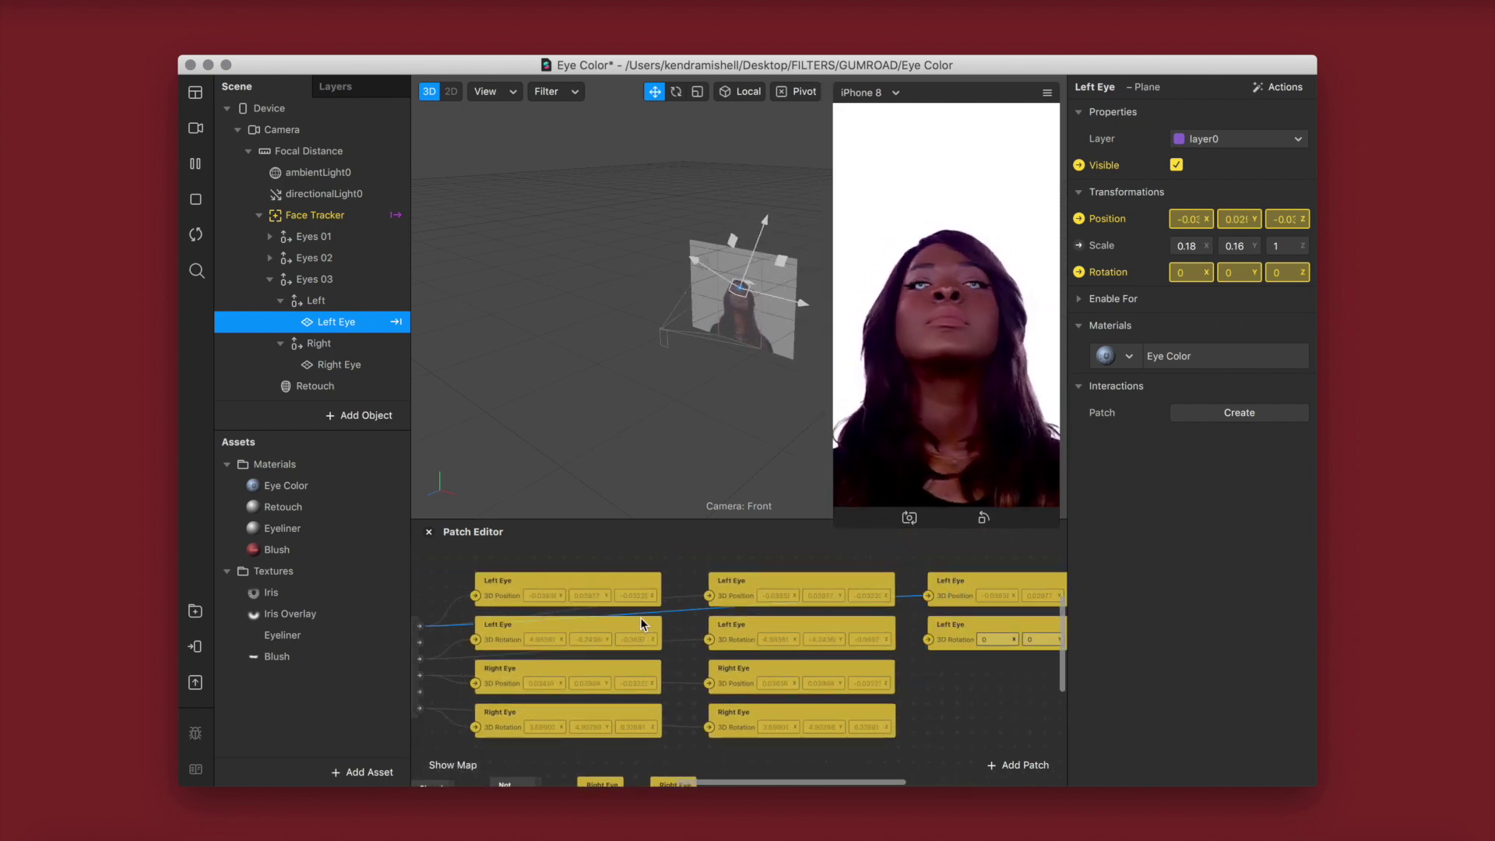
- Create Position, Rotation and Visible patches for the Right Eye plane inside Eyes 03
left_click(328, 366)
left_click(1078, 272)
left_click(1078, 165)
- Place the Eyes 03 Right Eye patches in the third column and connect the Eyeball's right eye position and rotation outputs to them
scroll(779, 701, "down", 3)
left_click_drag(810, 653, 952, 711)
left_click(724, 690)
scroll(724, 690, "up", 3)
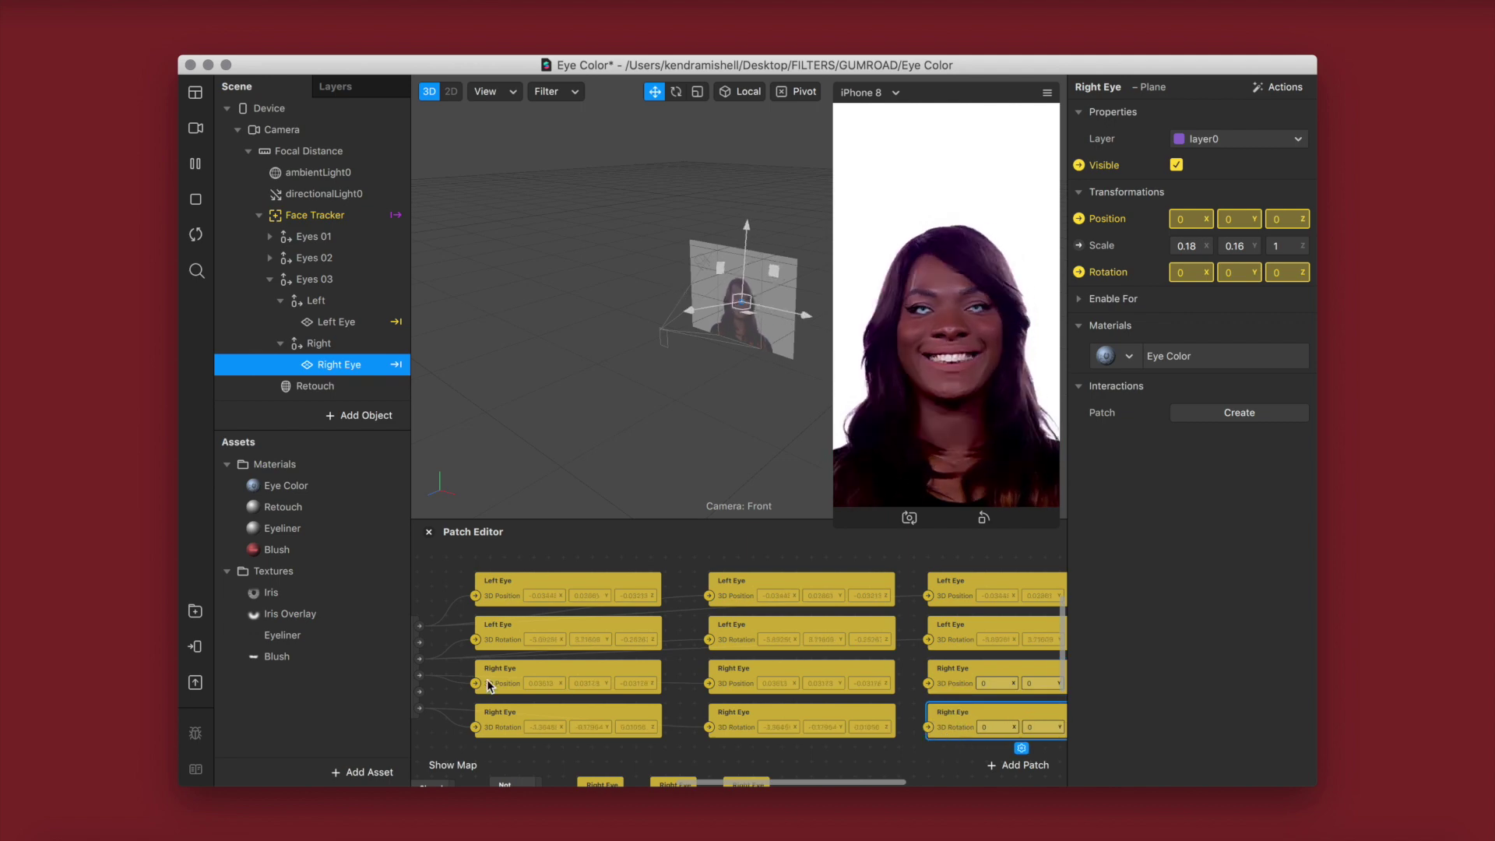
left_click_drag(420, 675, 928, 683)
left_click_drag(420, 708, 927, 725)
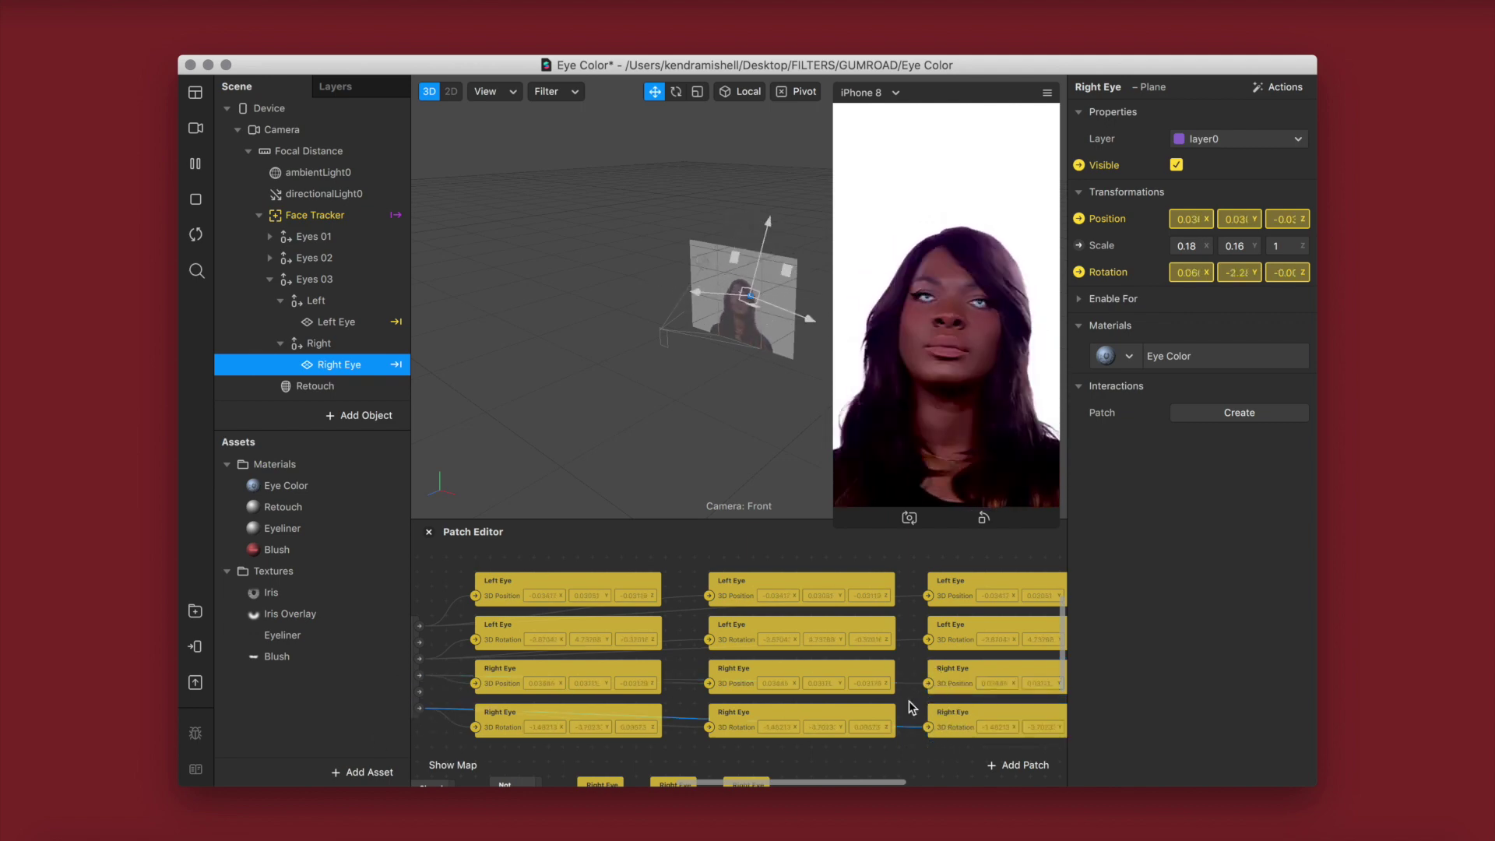
scroll(866, 670, "down", 5)
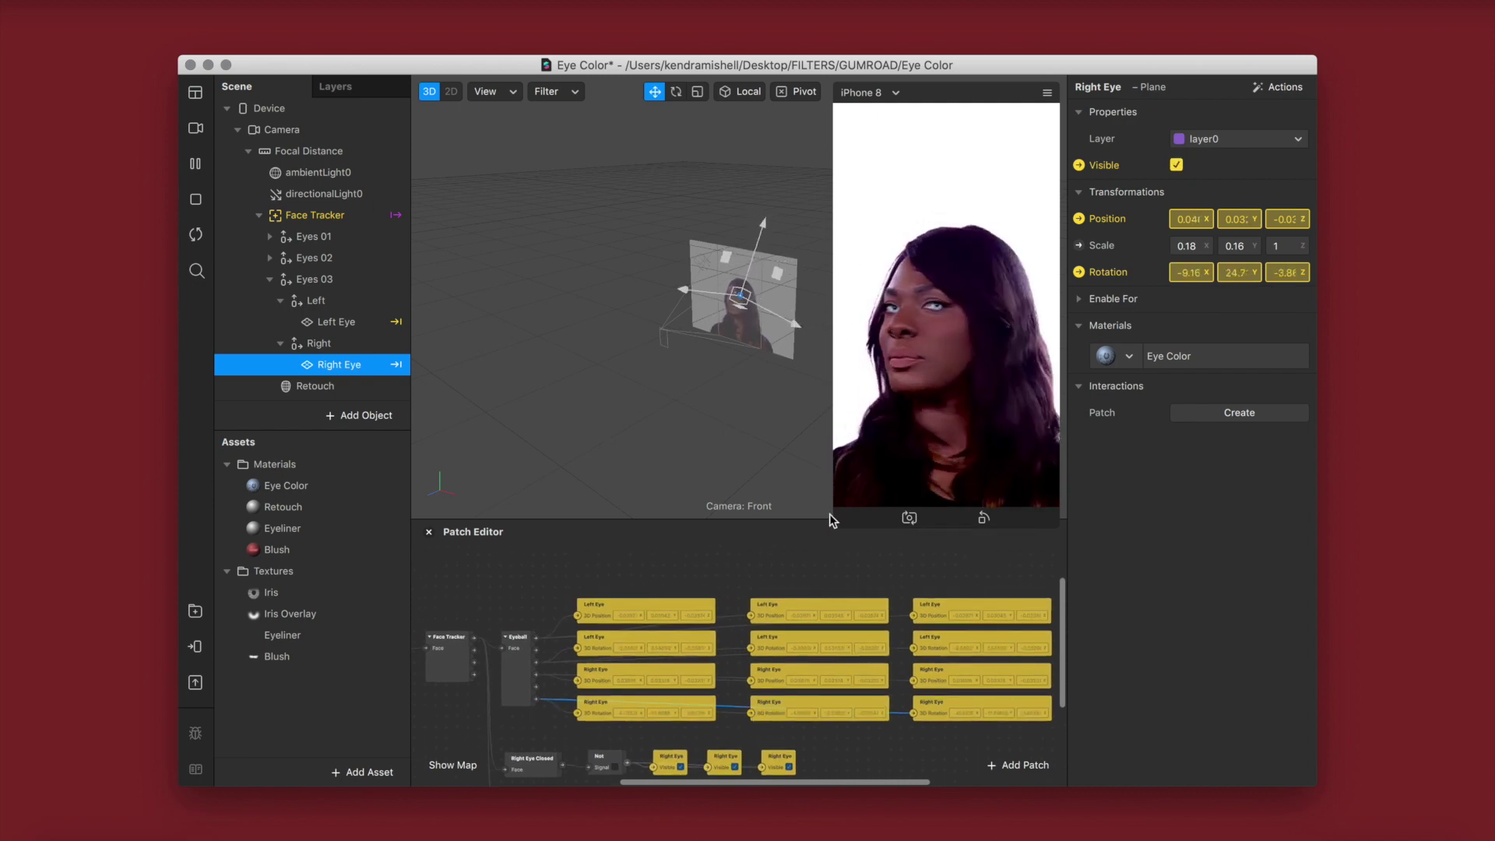
left_click_drag(833, 532, 842, 412)
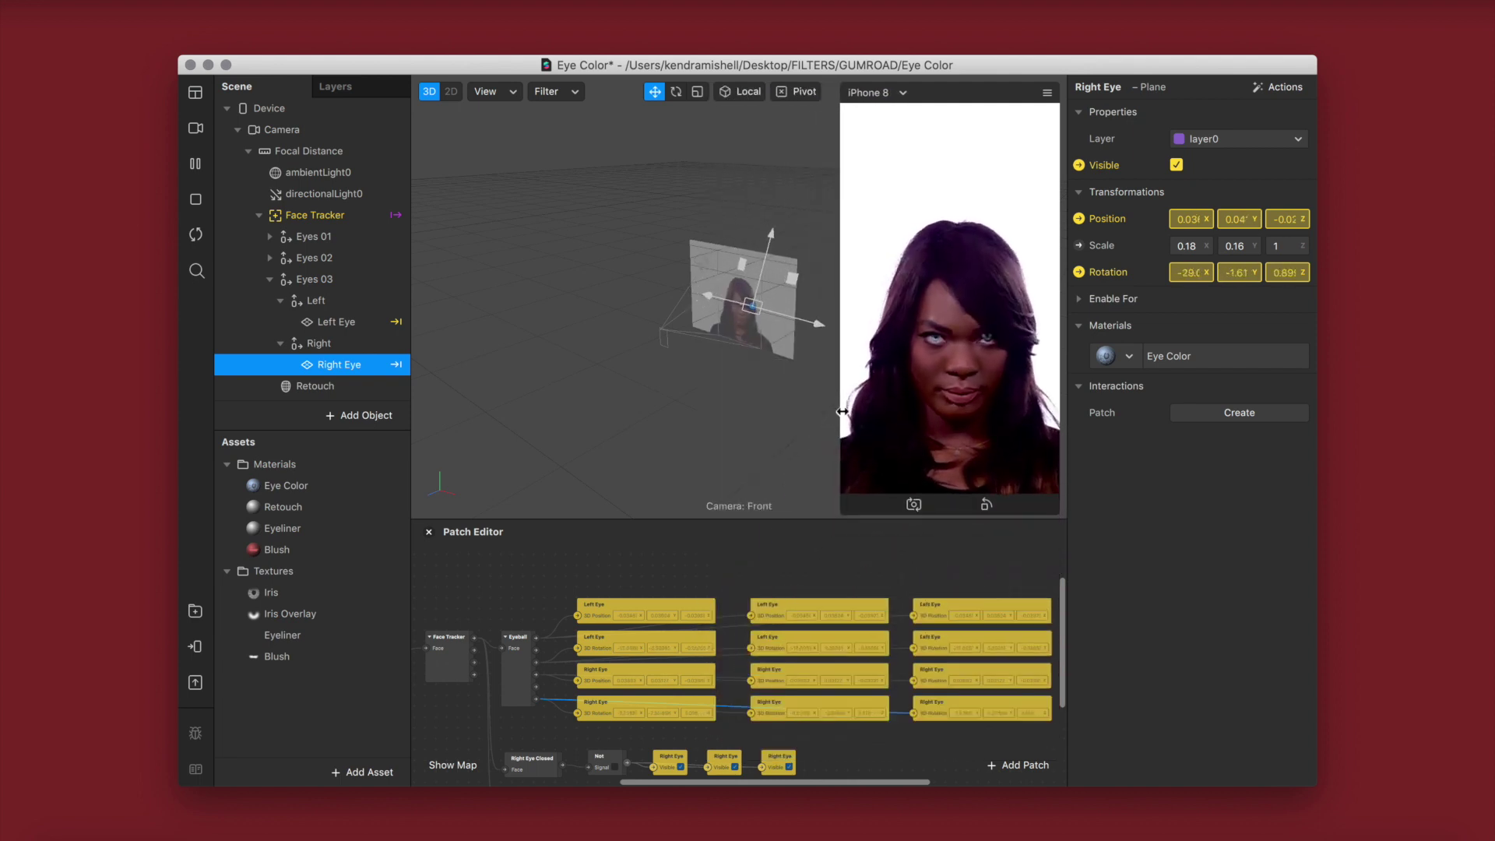
- Create a new material for the Left Eye plane inside Eyes 02 and rename it "Eye Color 2"
left_click(282, 344)
left_click(281, 301)
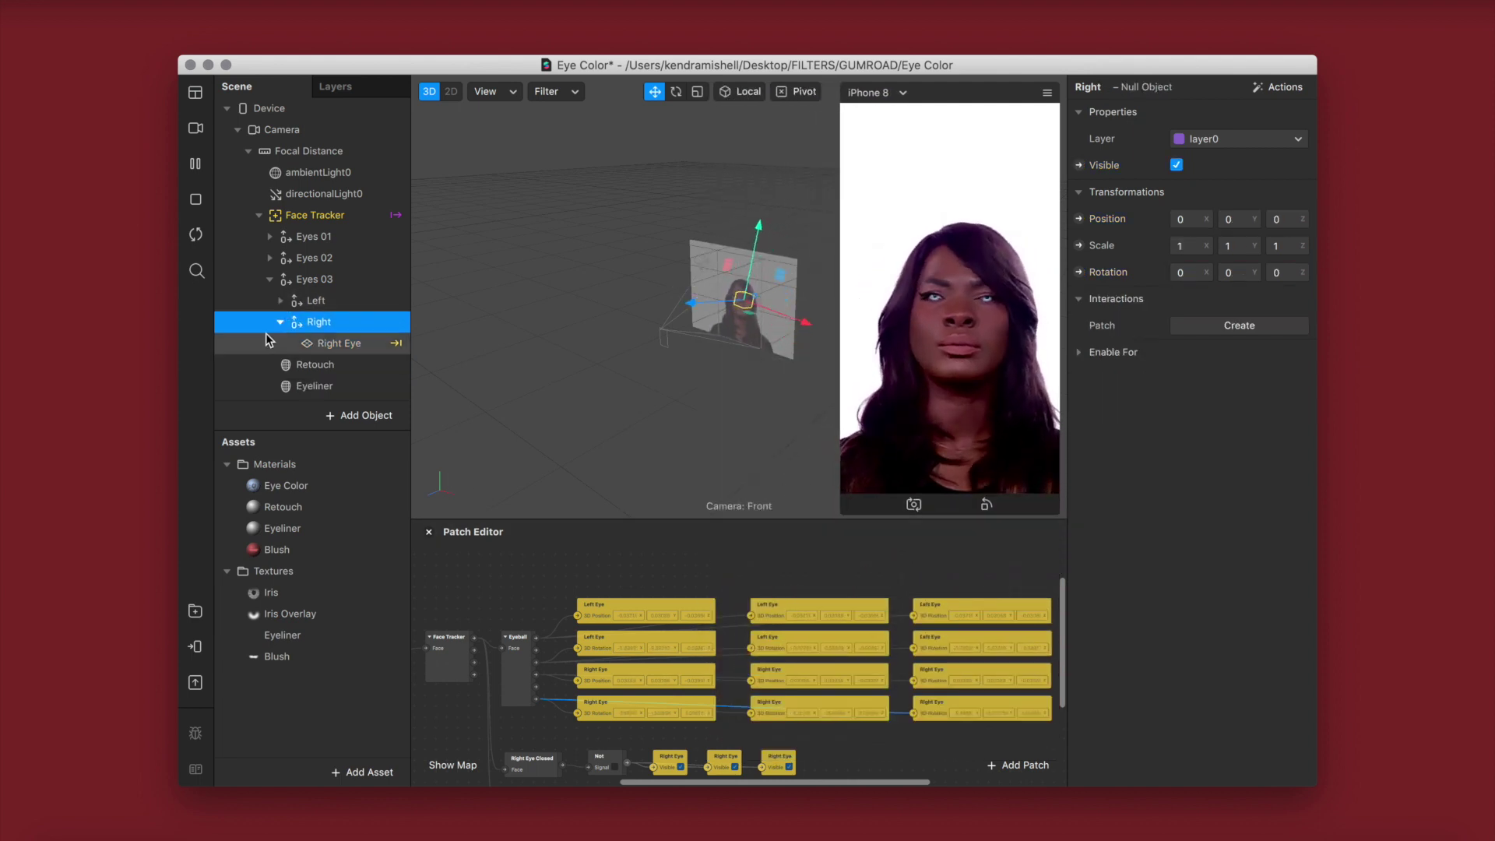
left_click(270, 279)
left_click(270, 258)
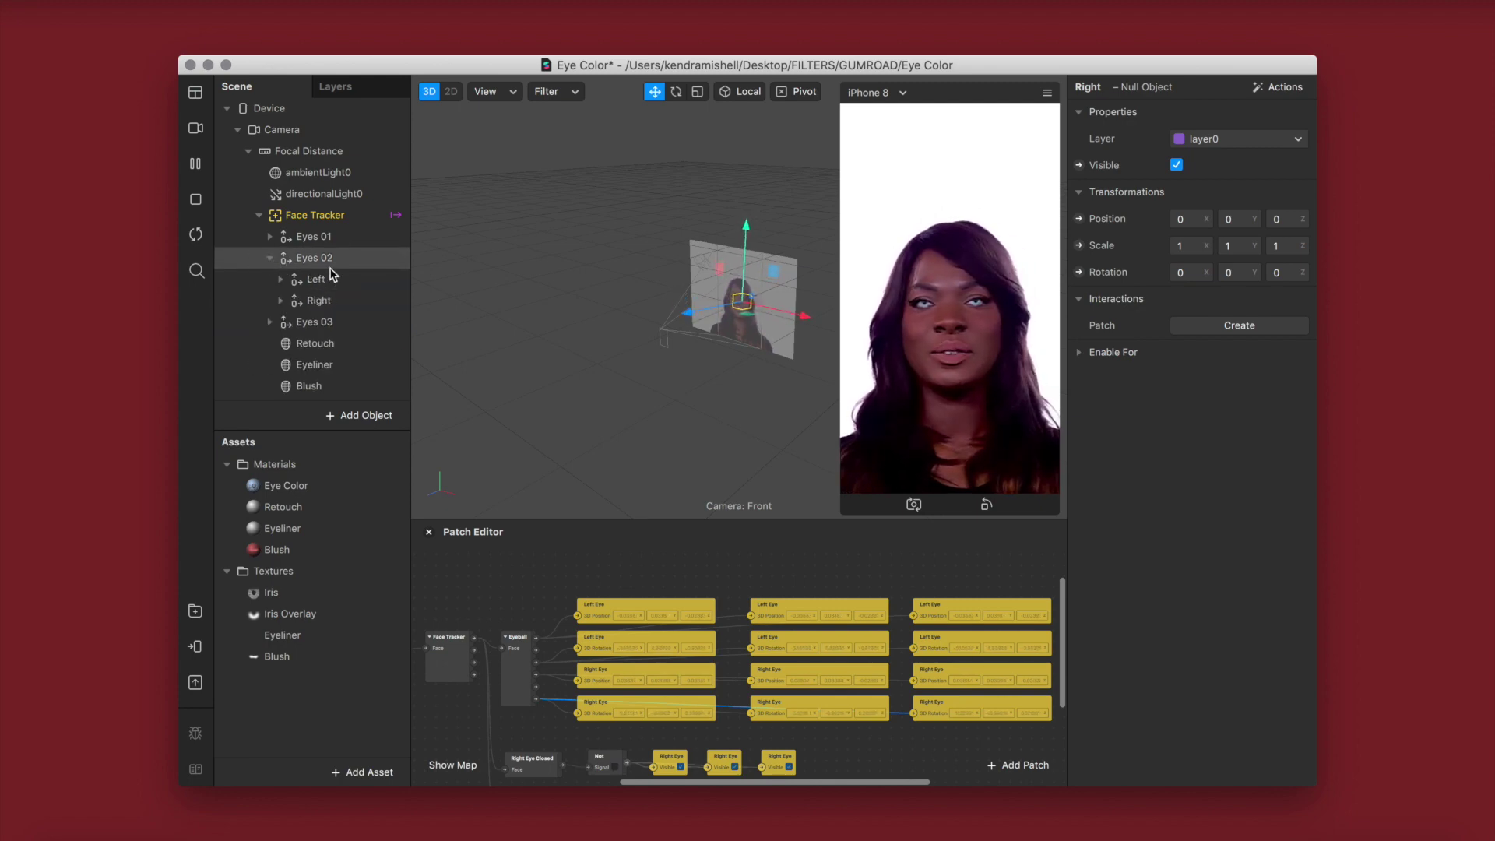
left_click(297, 285)
left_click(281, 280)
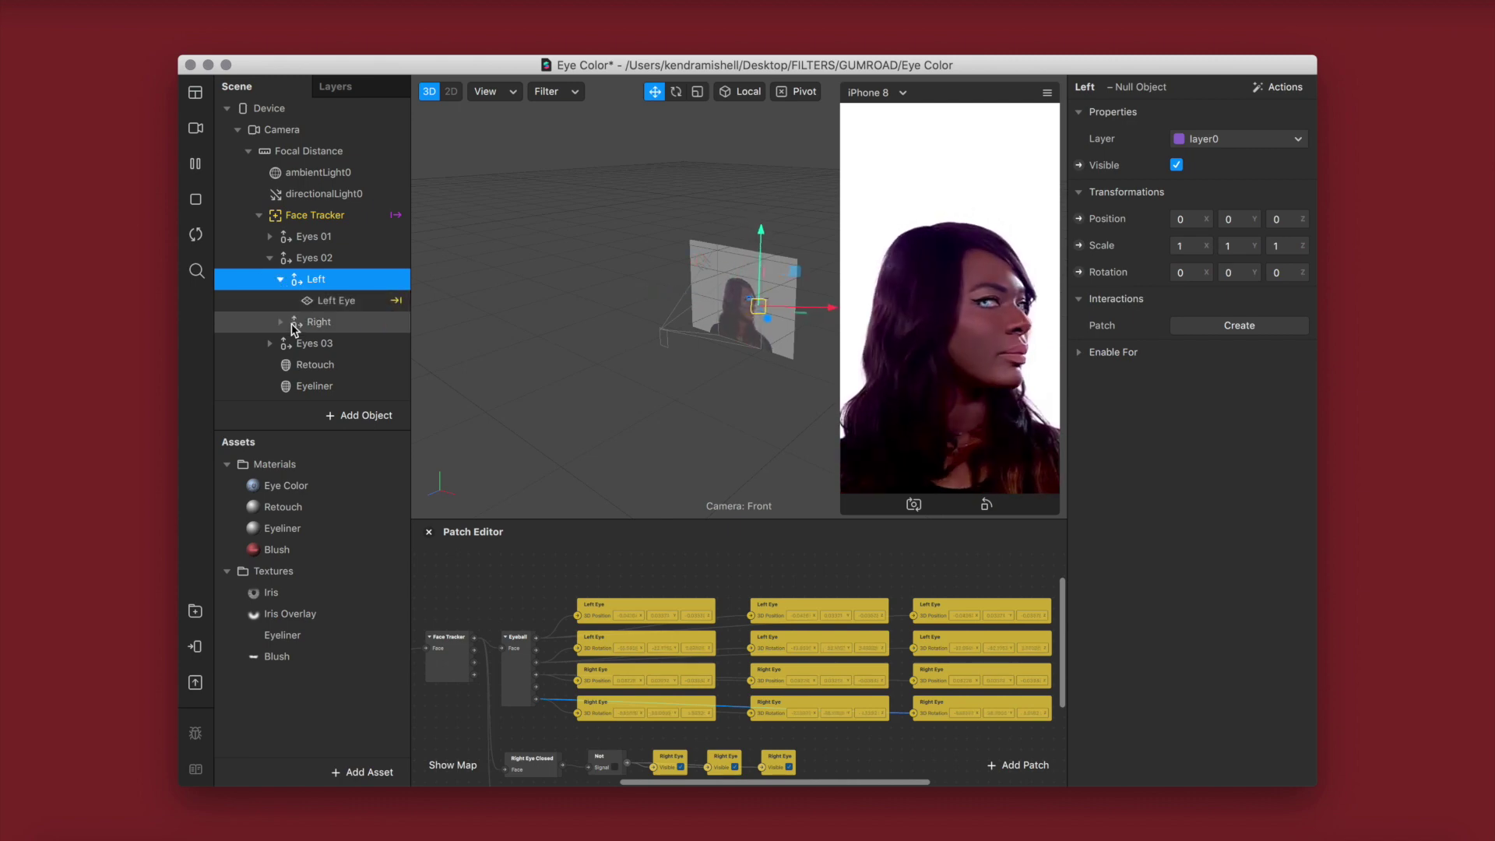
left_click(281, 326)
left_click(329, 297)
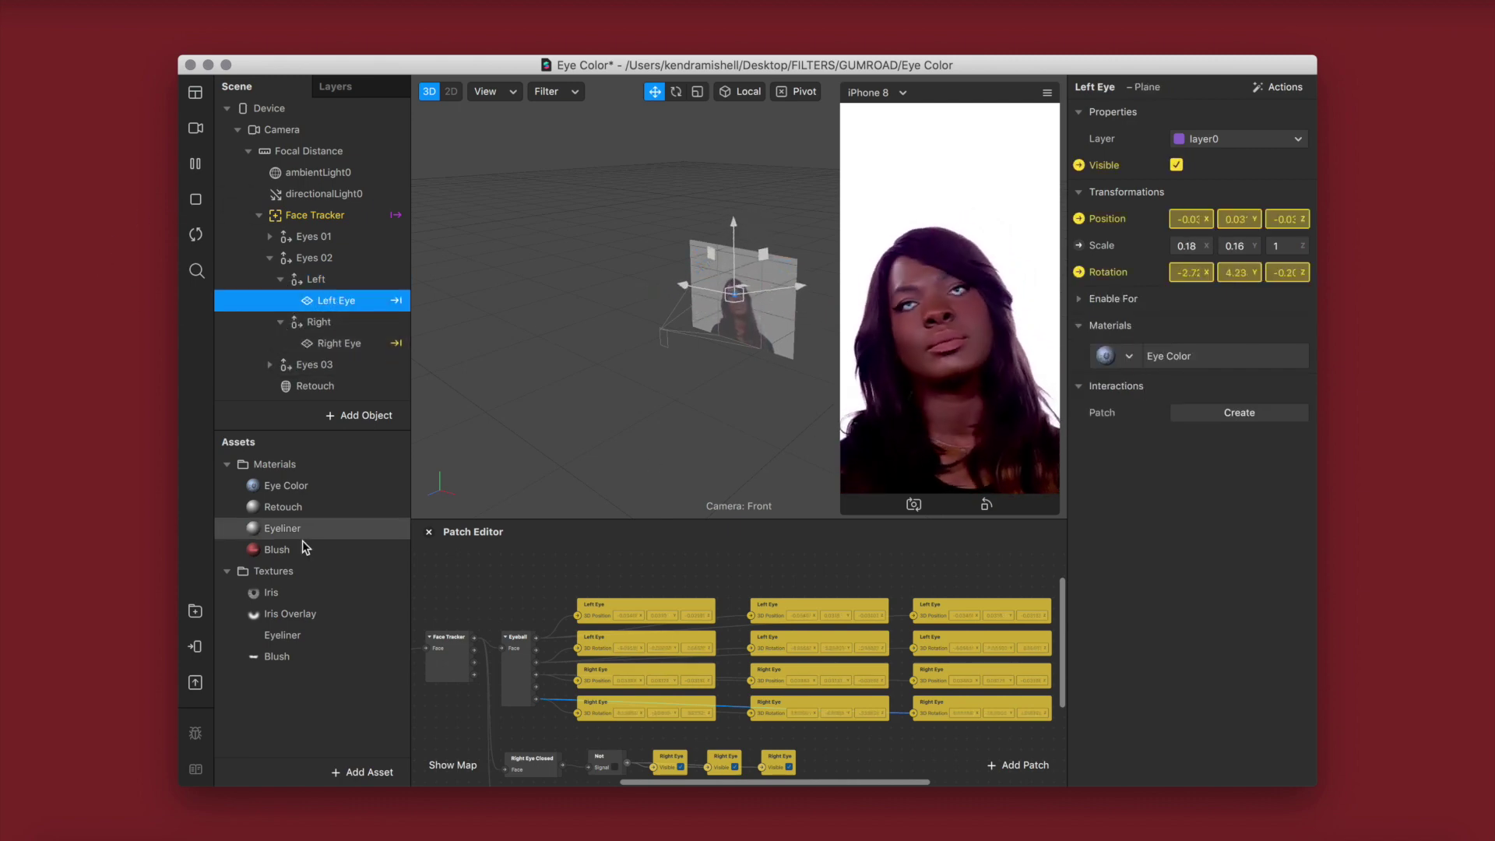
left_click(1127, 356)
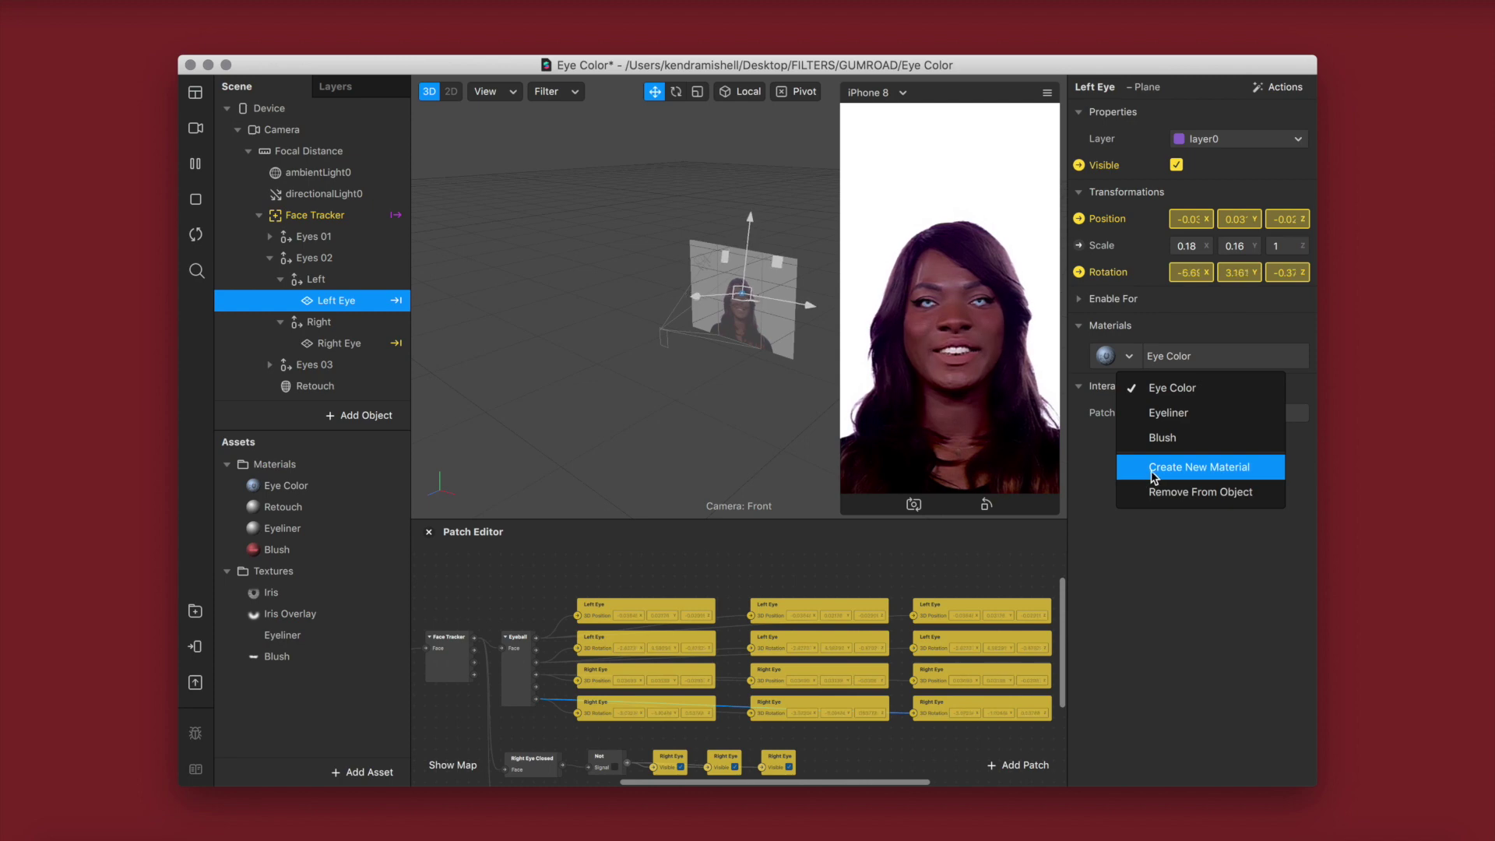
left_click(1187, 470)
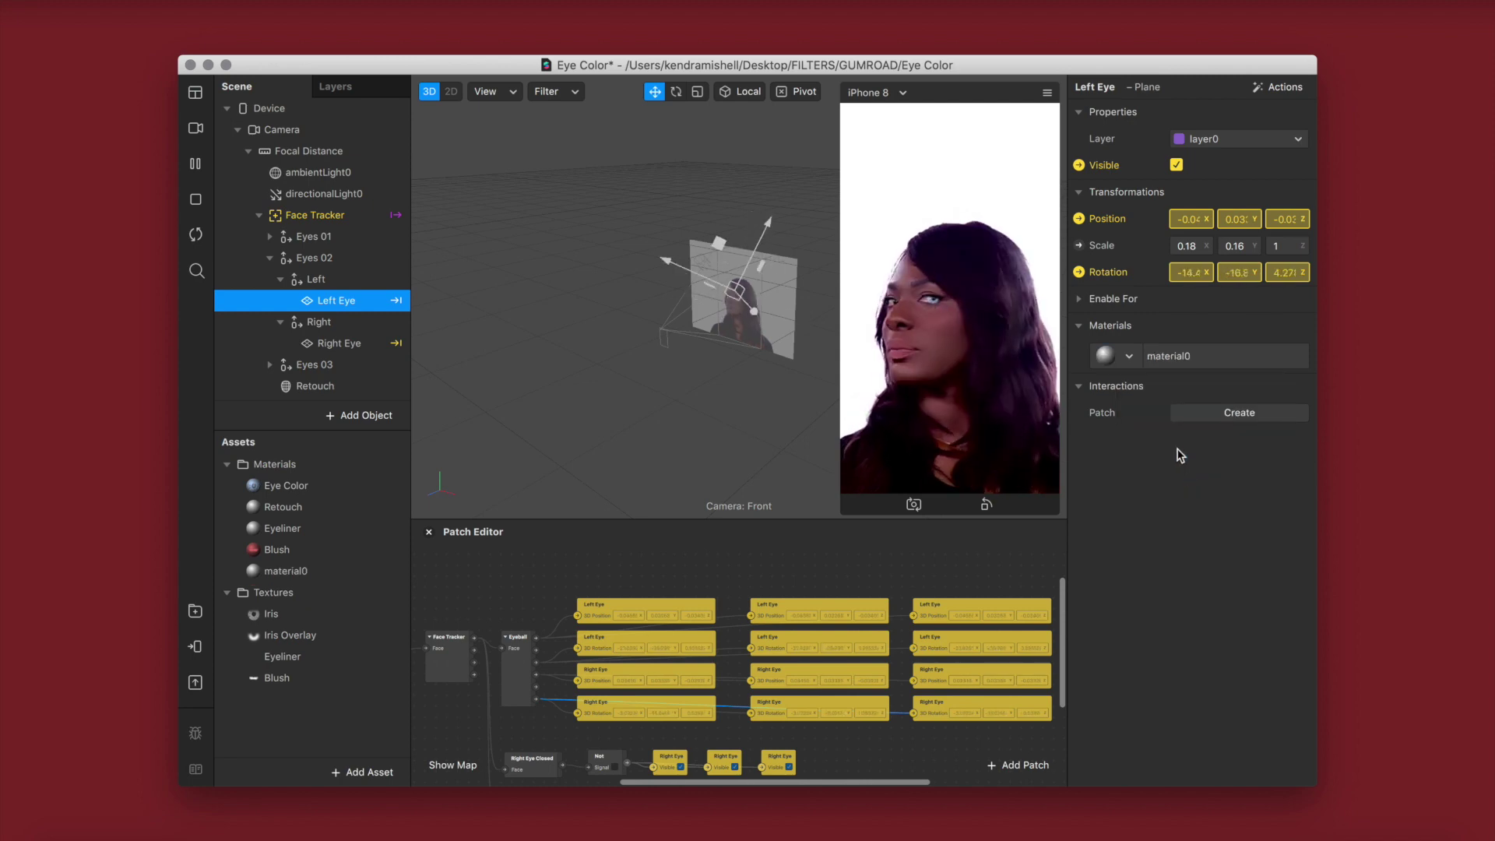
double_click(280, 573)
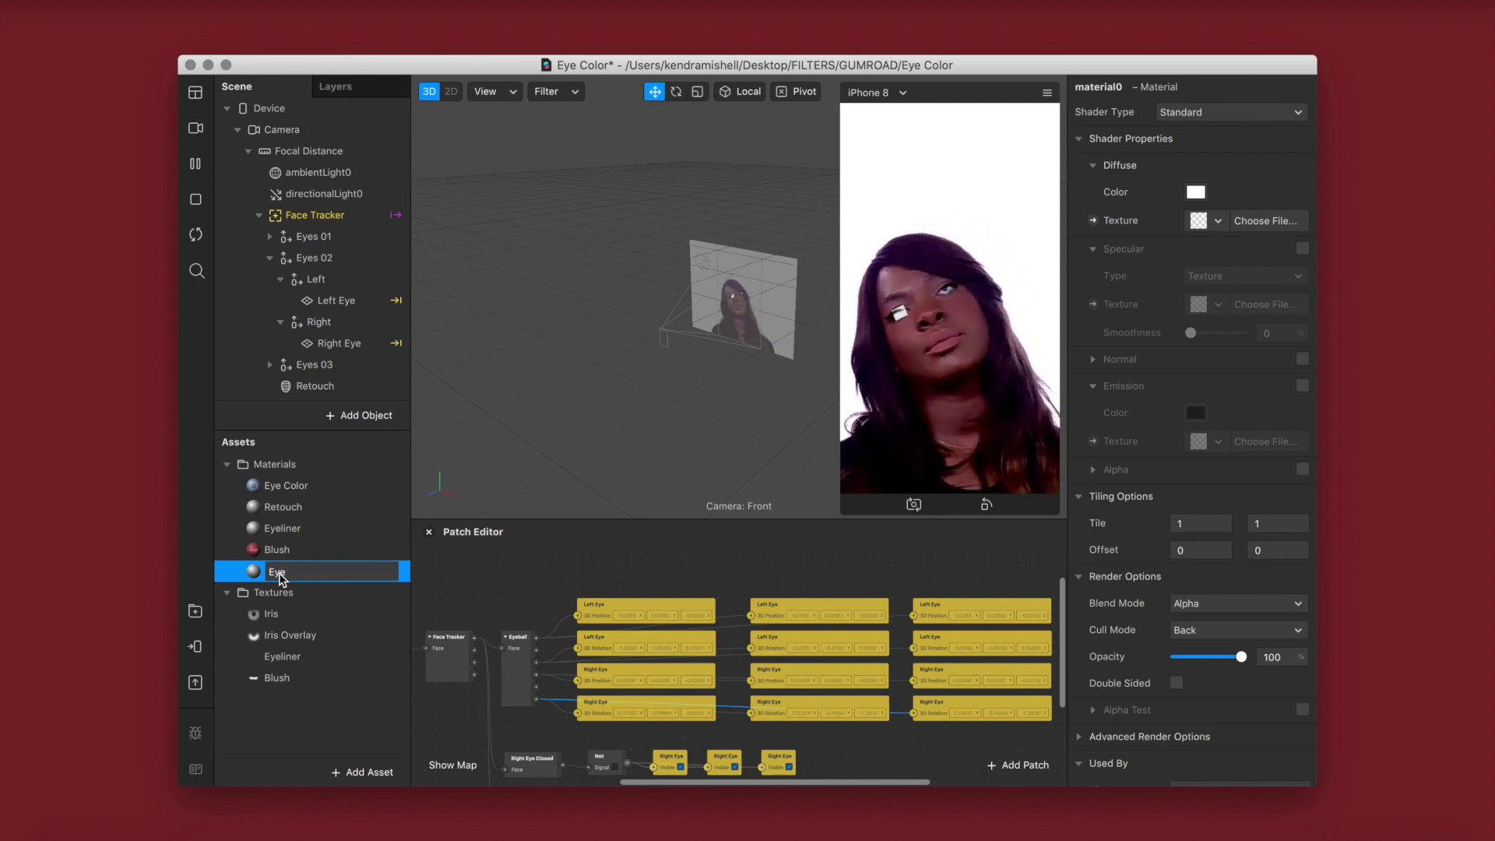
key("Return")
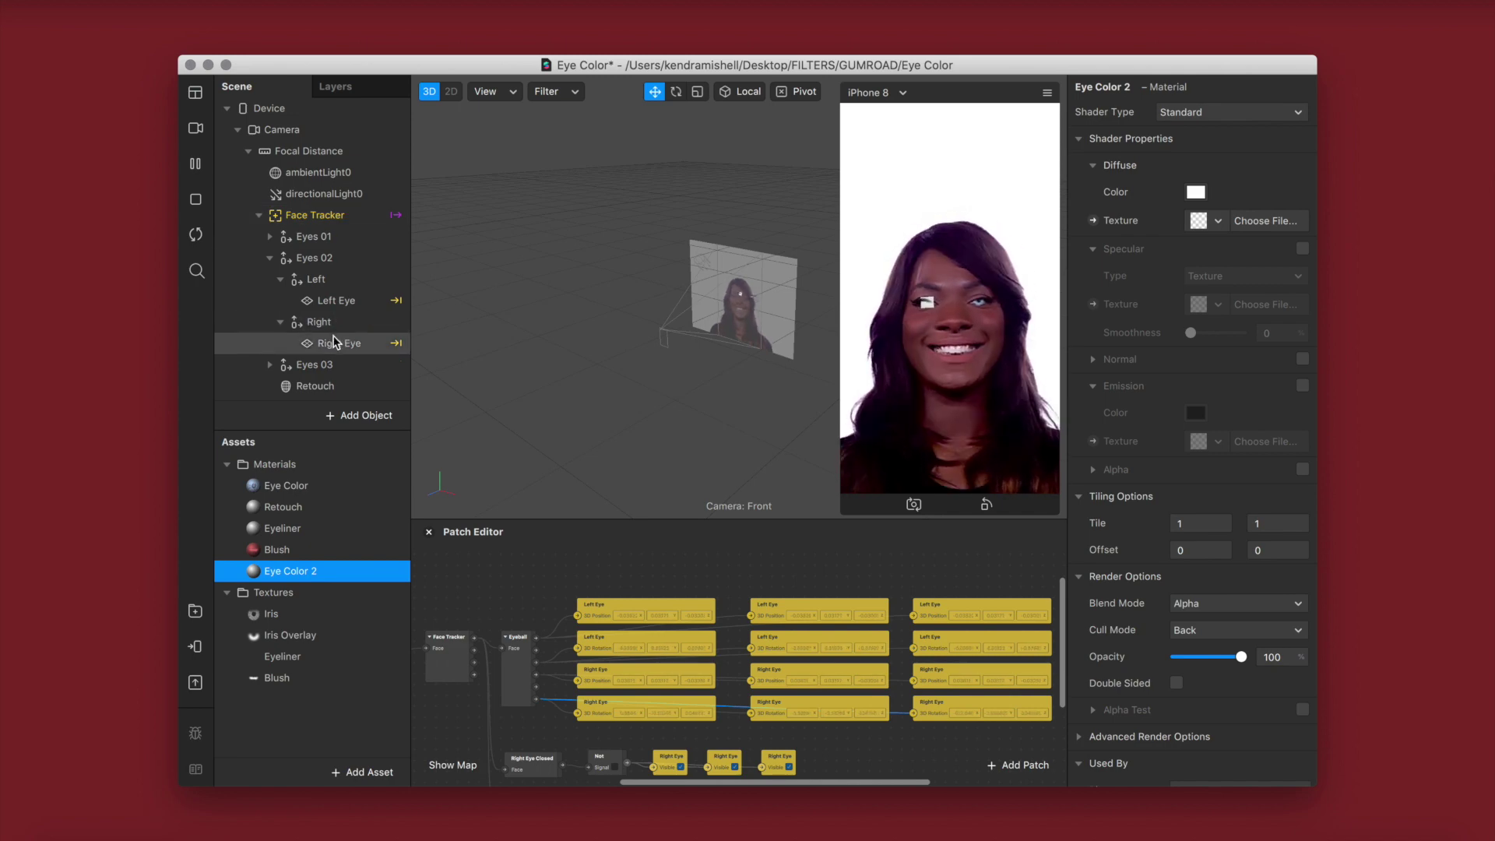
- Assign the Eye Color 2 material to the Right Eye plane inside Eyes 02
left_click(335, 301)
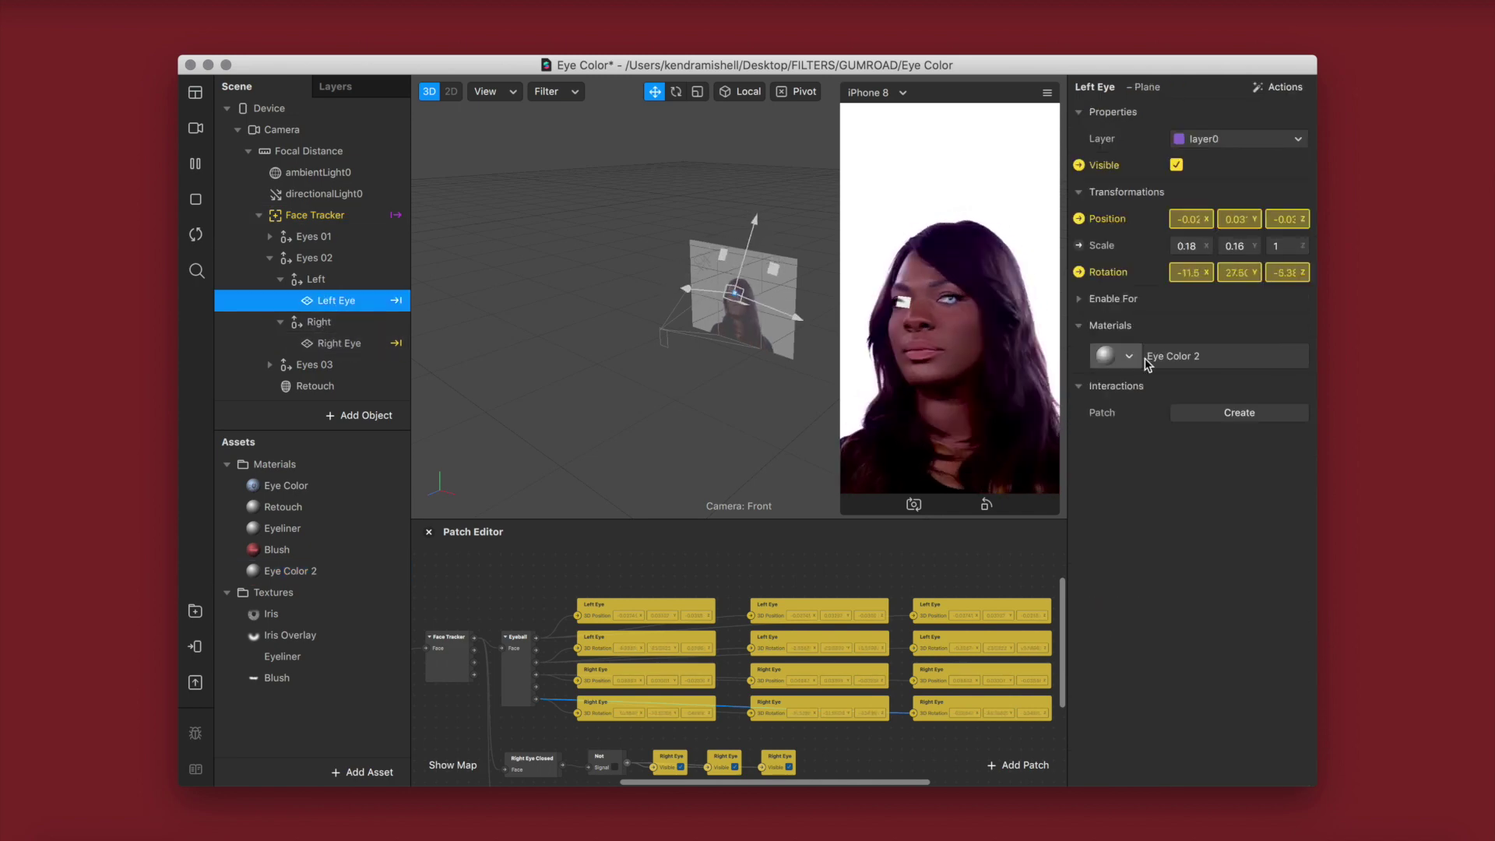
left_click(346, 345)
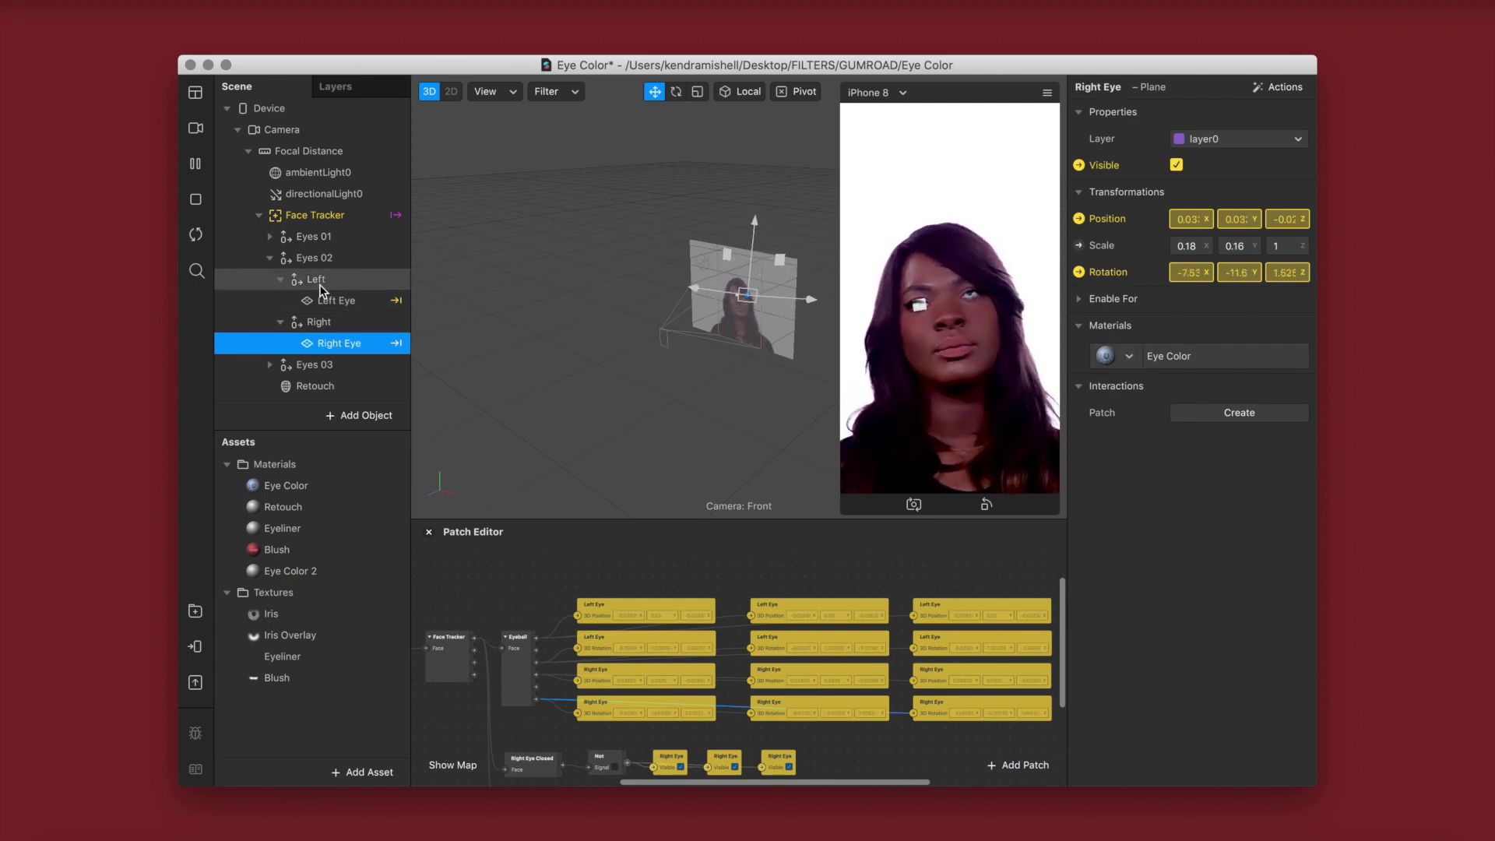
left_click(337, 301)
left_click(343, 343)
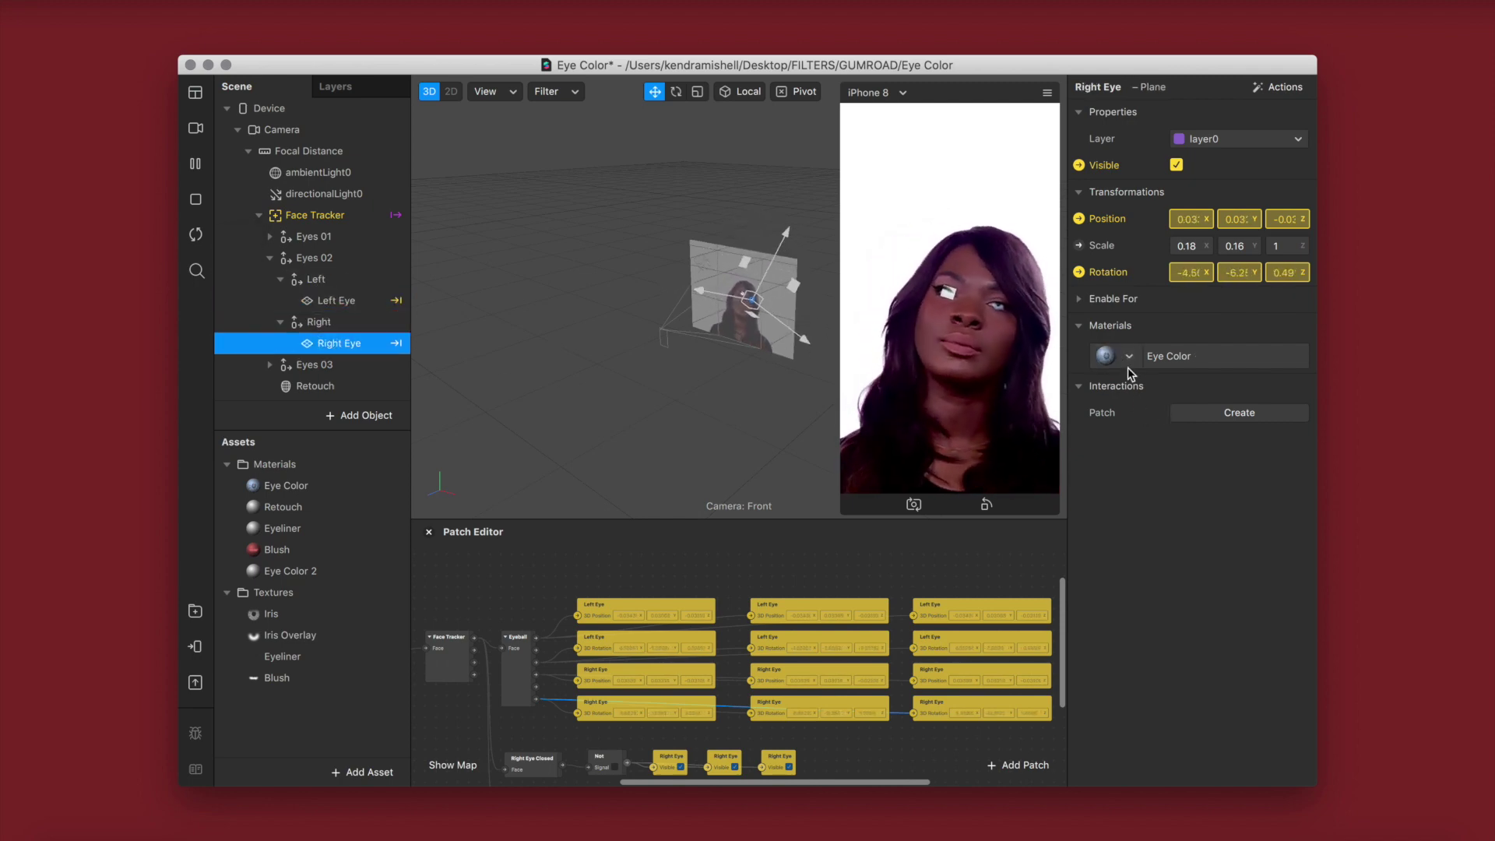
left_click(1129, 357)
left_click(1217, 465)
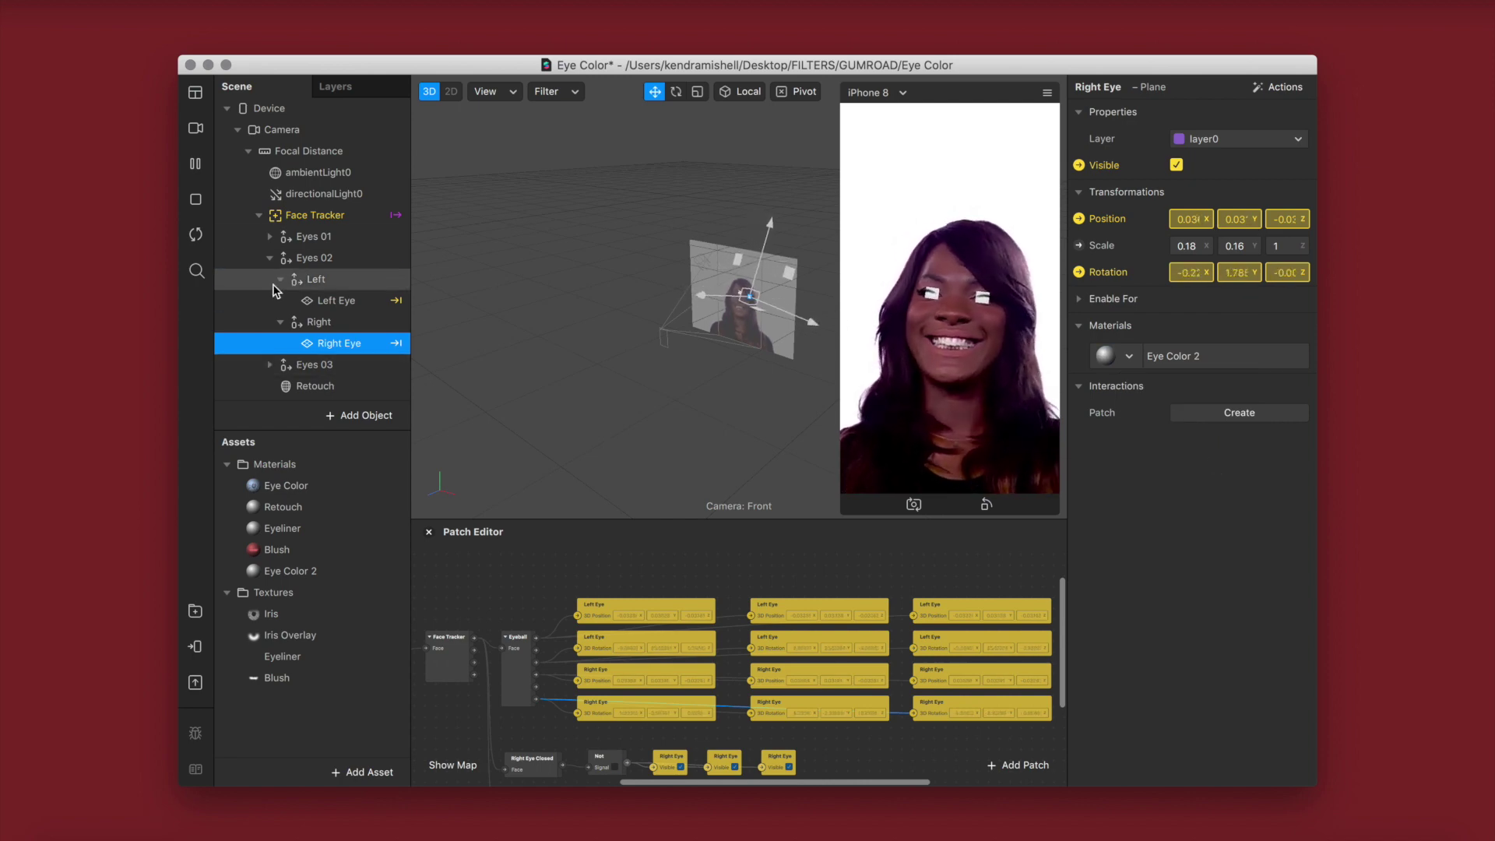
- Collapse the Eyes 02 group and expand Eyes 03 together with its Left and Right groups
left_click(280, 322)
left_click(281, 286)
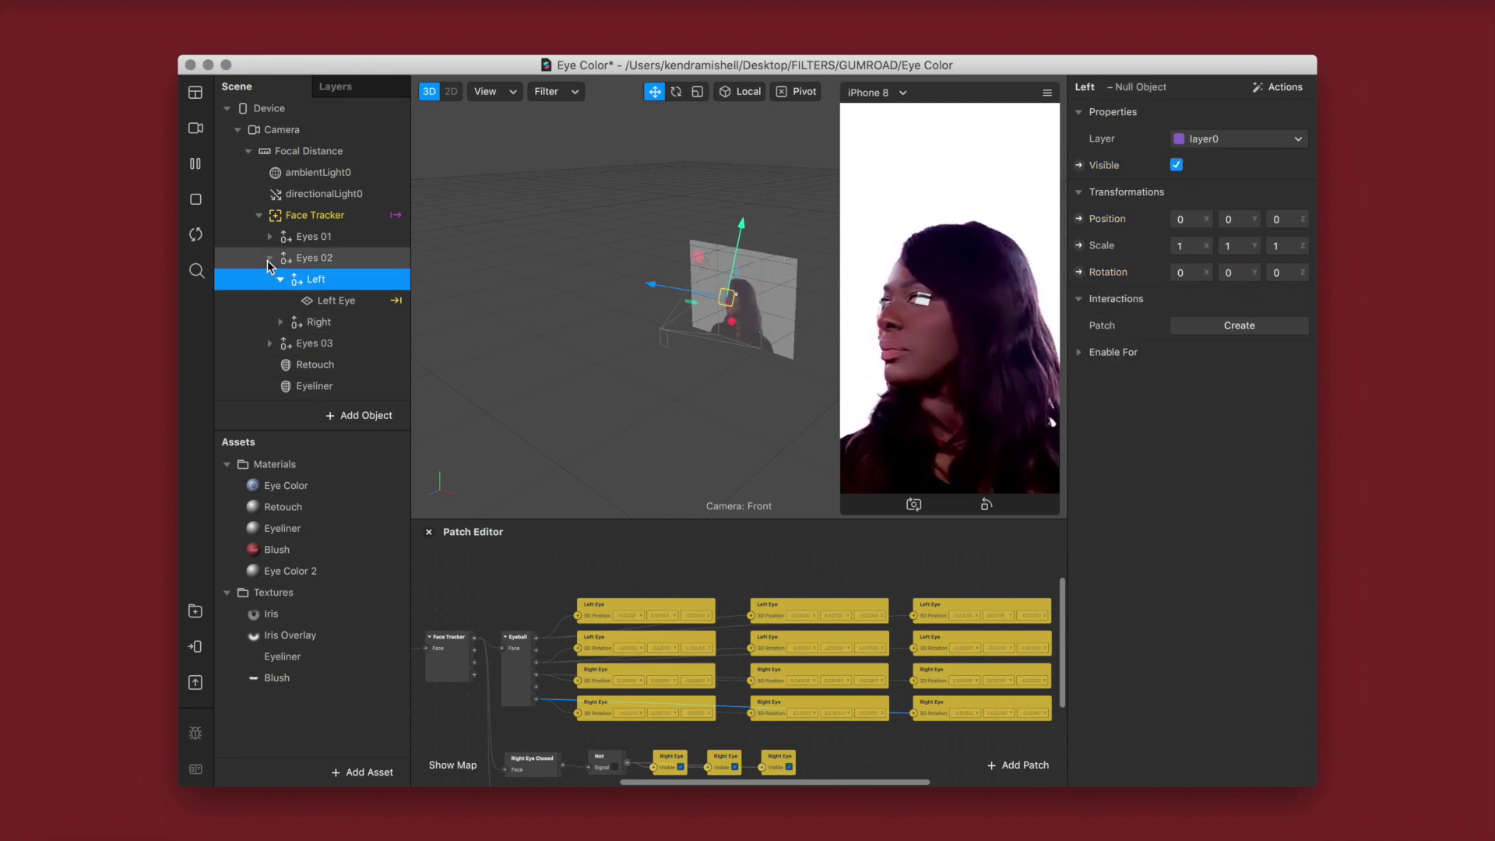
left_click(280, 280)
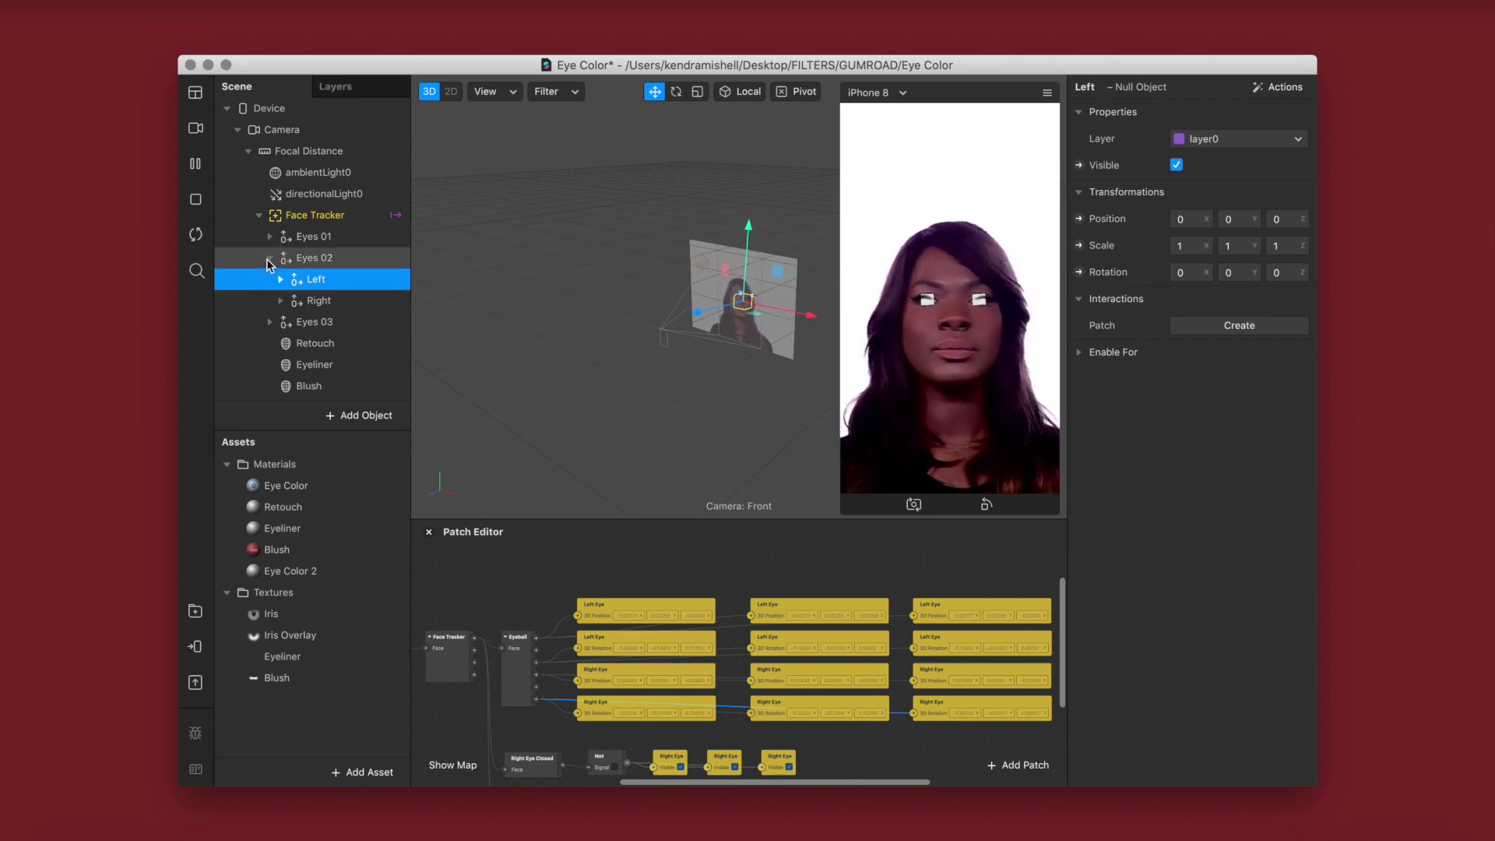
left_click(268, 258)
left_click(278, 280)
left_click(270, 279)
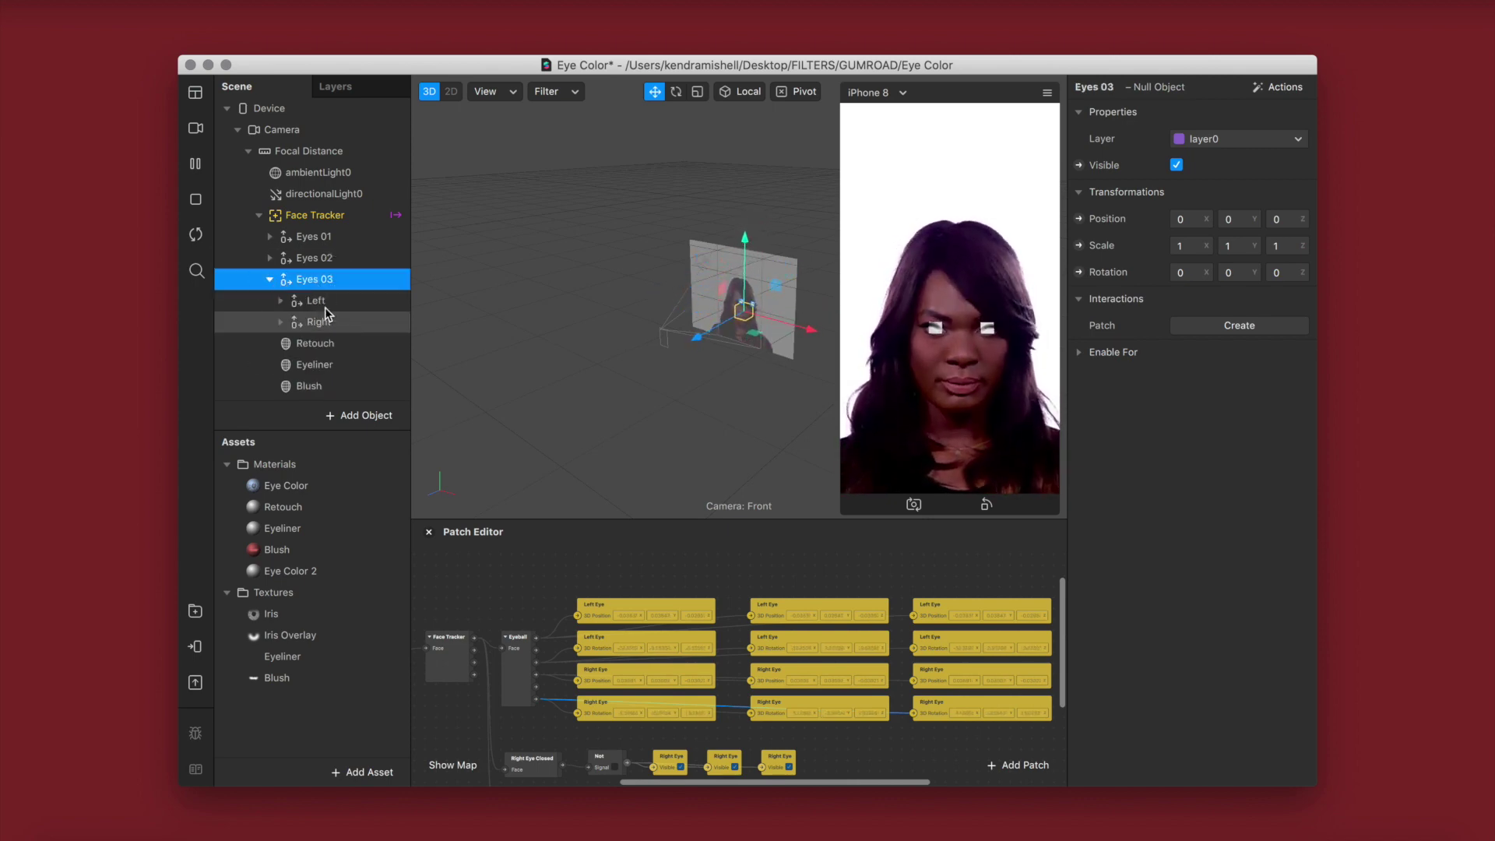
left_click(280, 301)
left_click(281, 301)
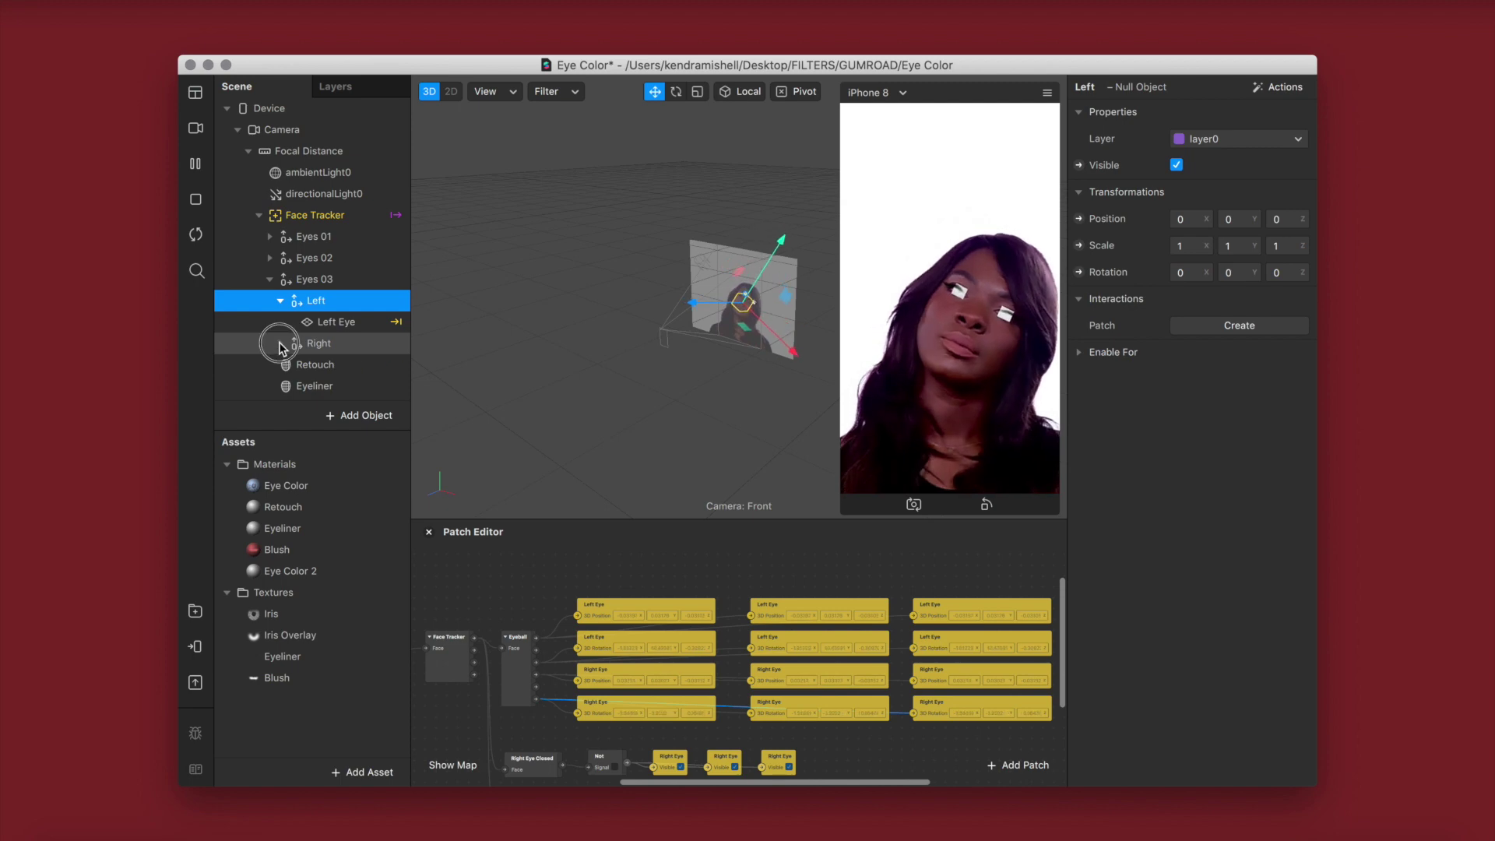
left_click(282, 344)
- Create a new material for the Left Eye plane inside Eyes 03 and rename it "Eye Color 3"
left_click(339, 322)
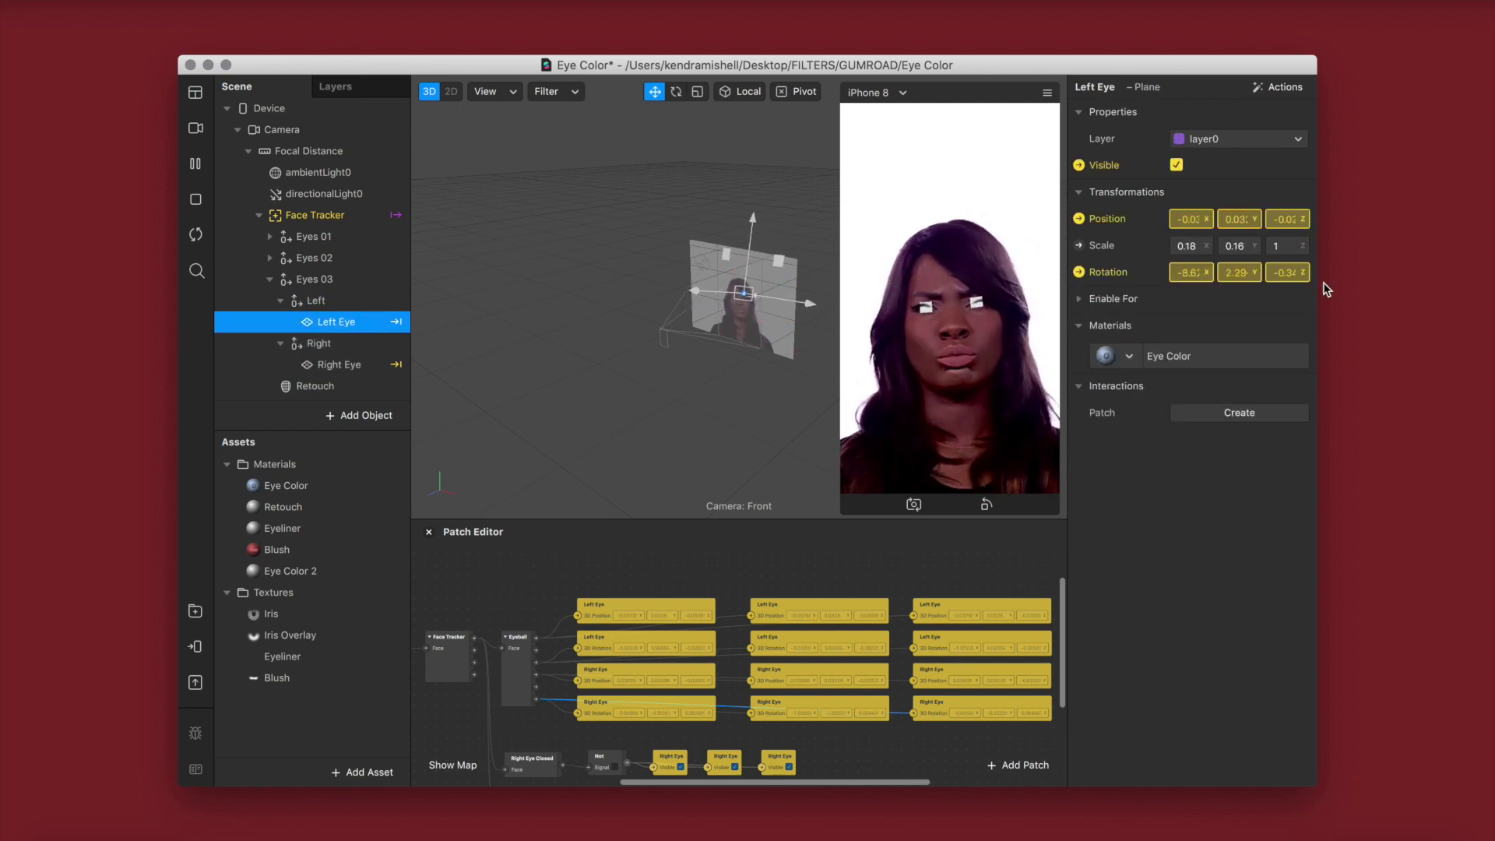
left_click(1117, 358)
left_click(1211, 508)
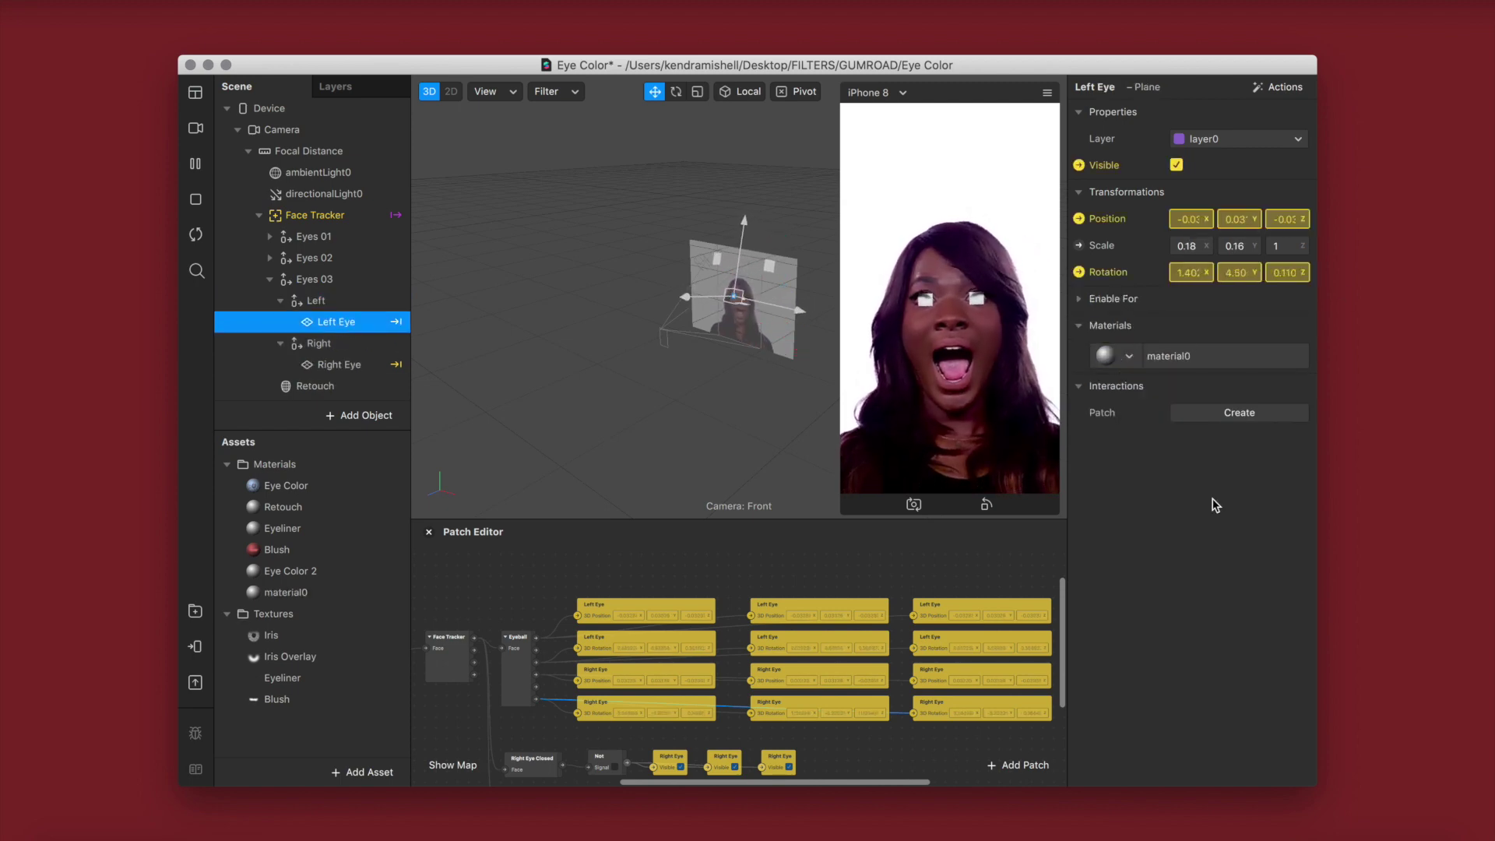
double_click(284, 594)
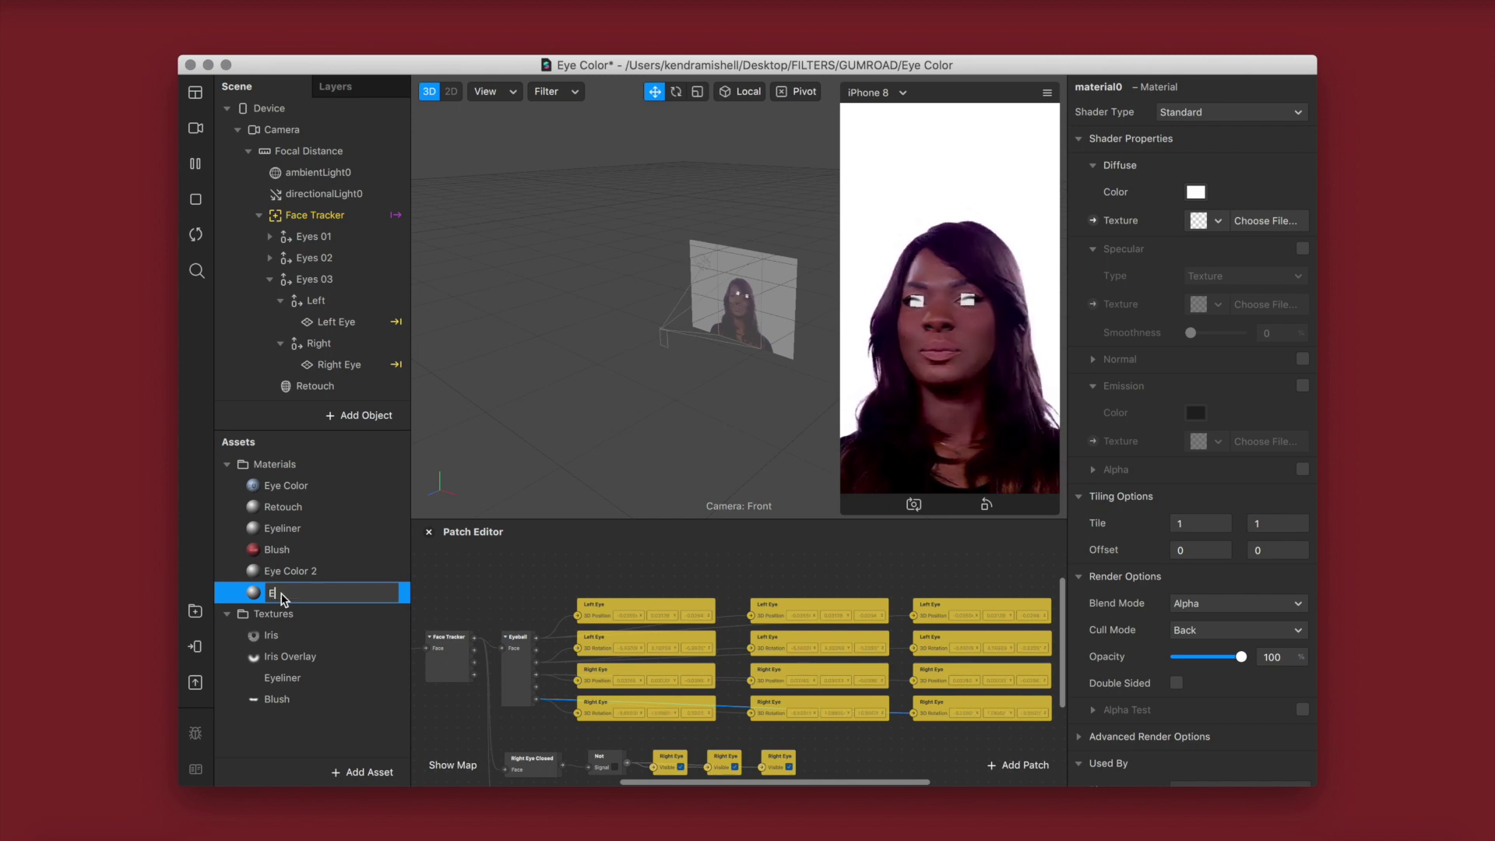
type("Eye Color ")
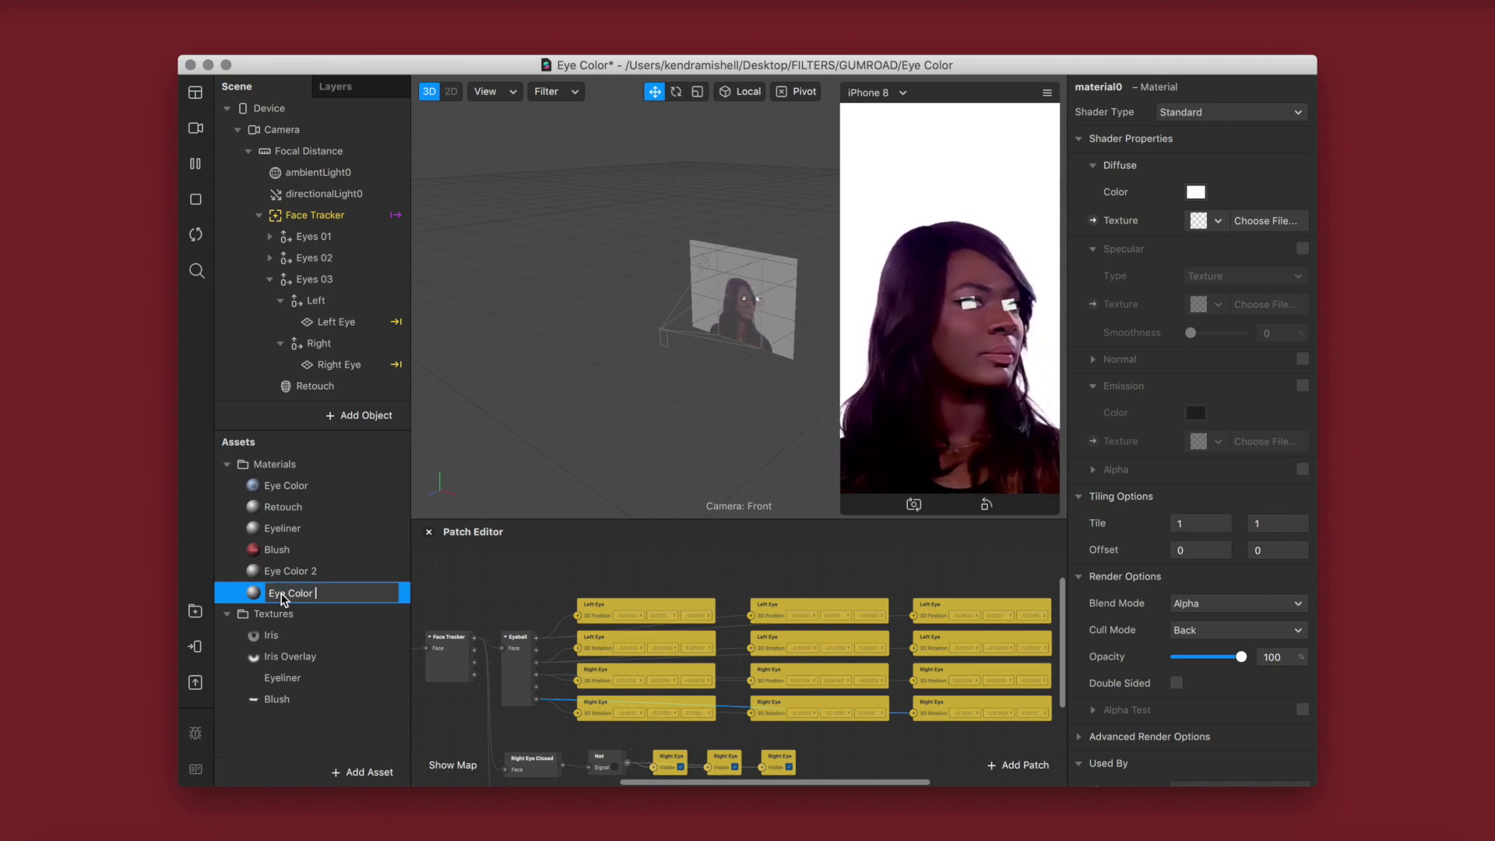
type("3")
key("Return")
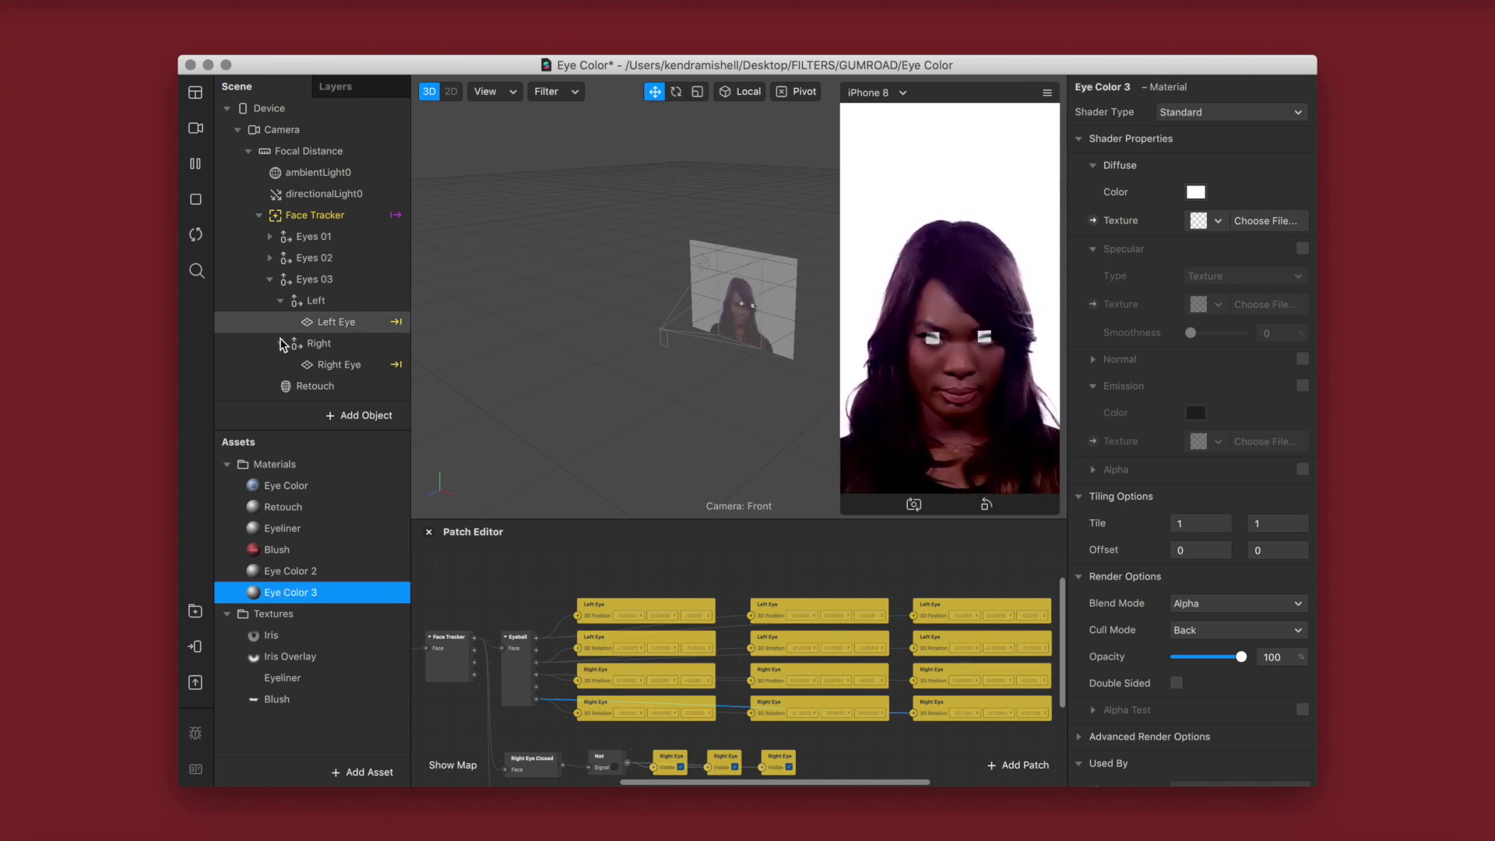
- Assign the Eye Color 3 material to the Right Eye plane inside Eyes 03 and collapse the Eyes 03 group
left_click(340, 345)
left_click(337, 365)
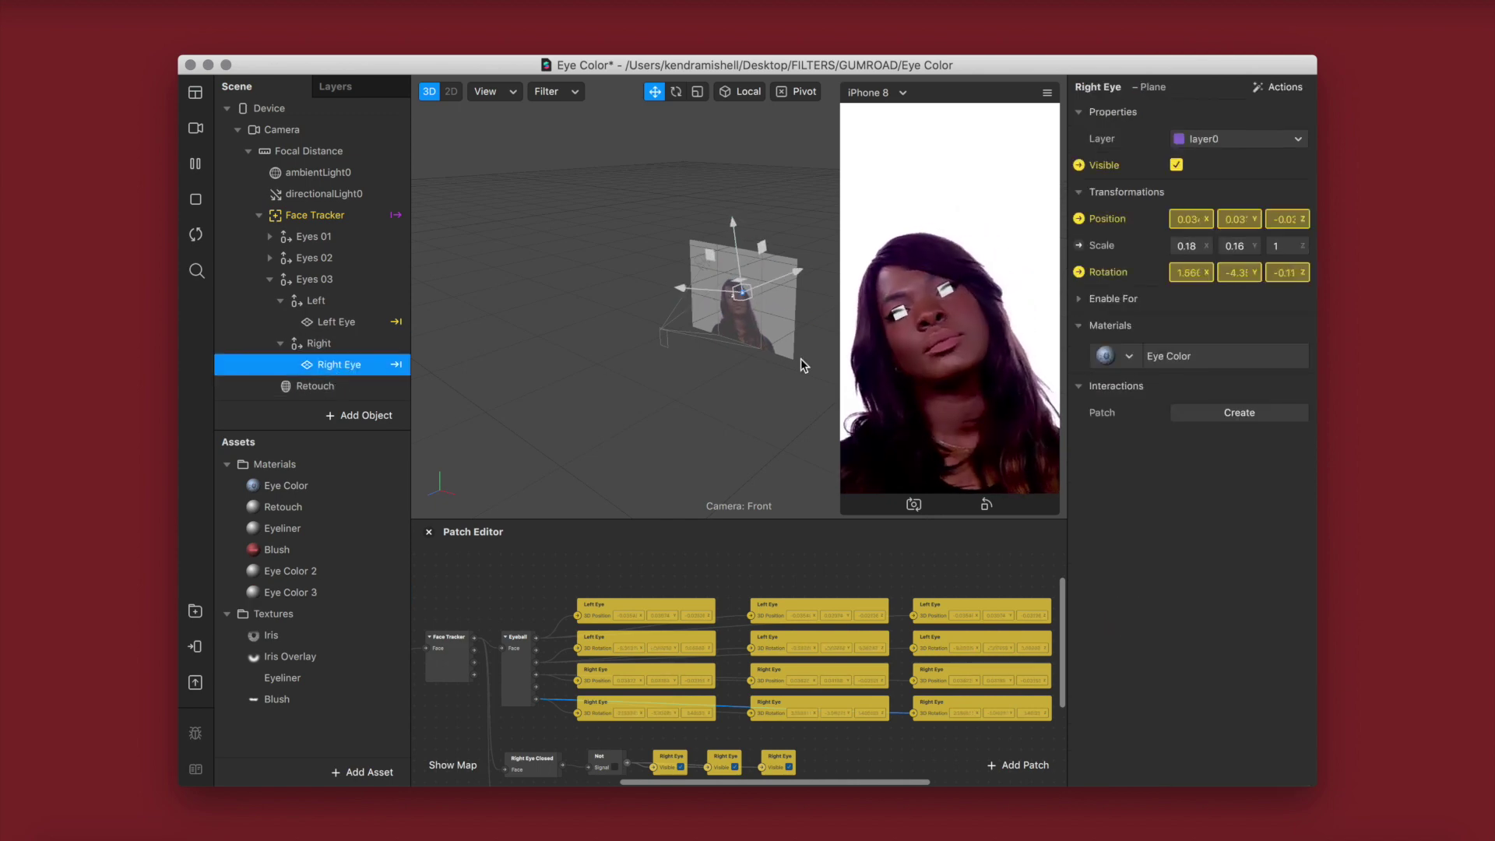
left_click(1129, 356)
left_click(1212, 485)
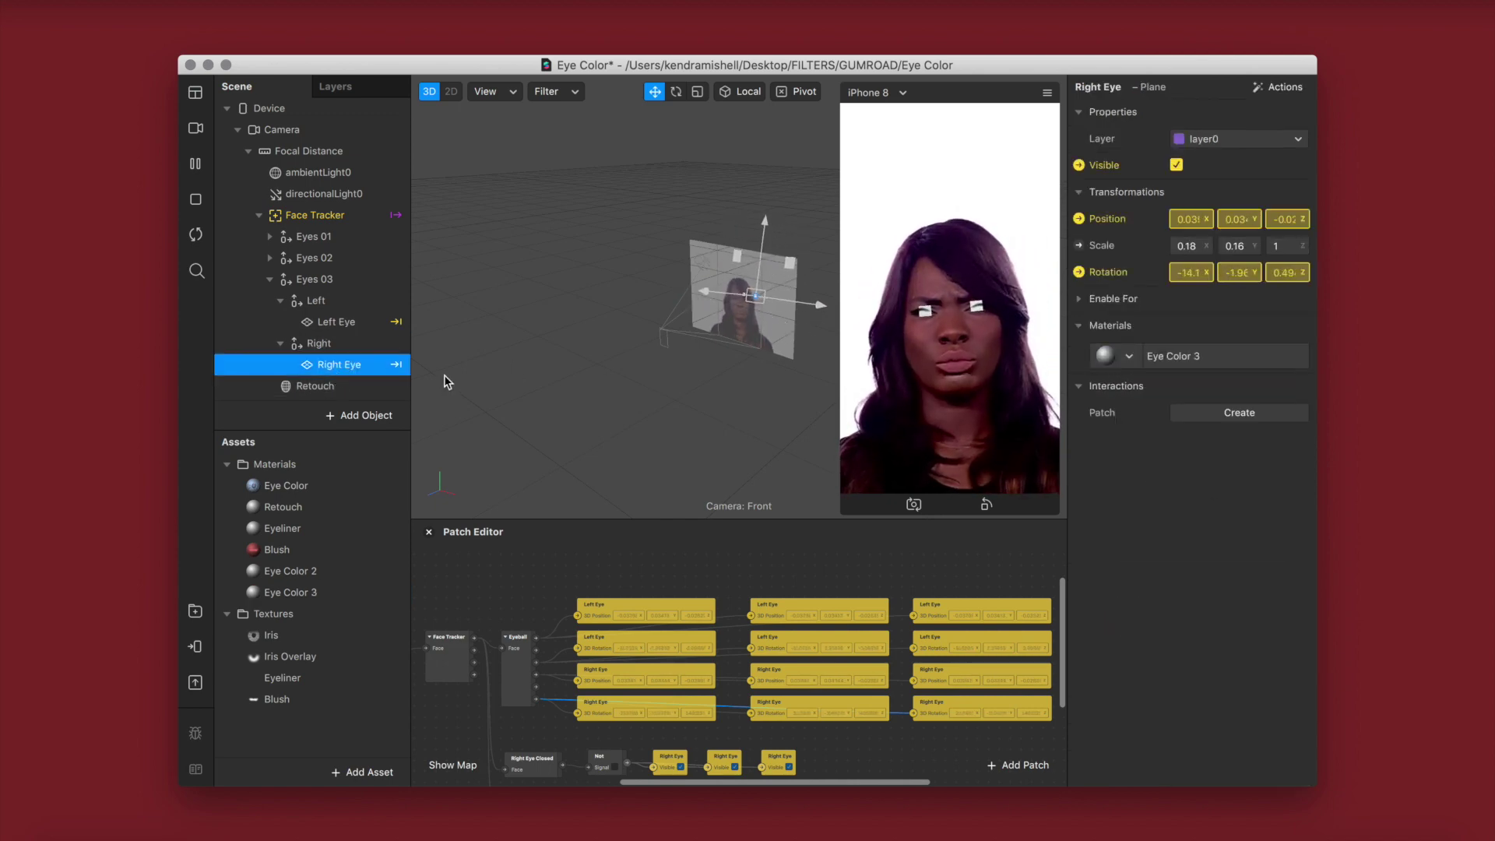
left_click(344, 321)
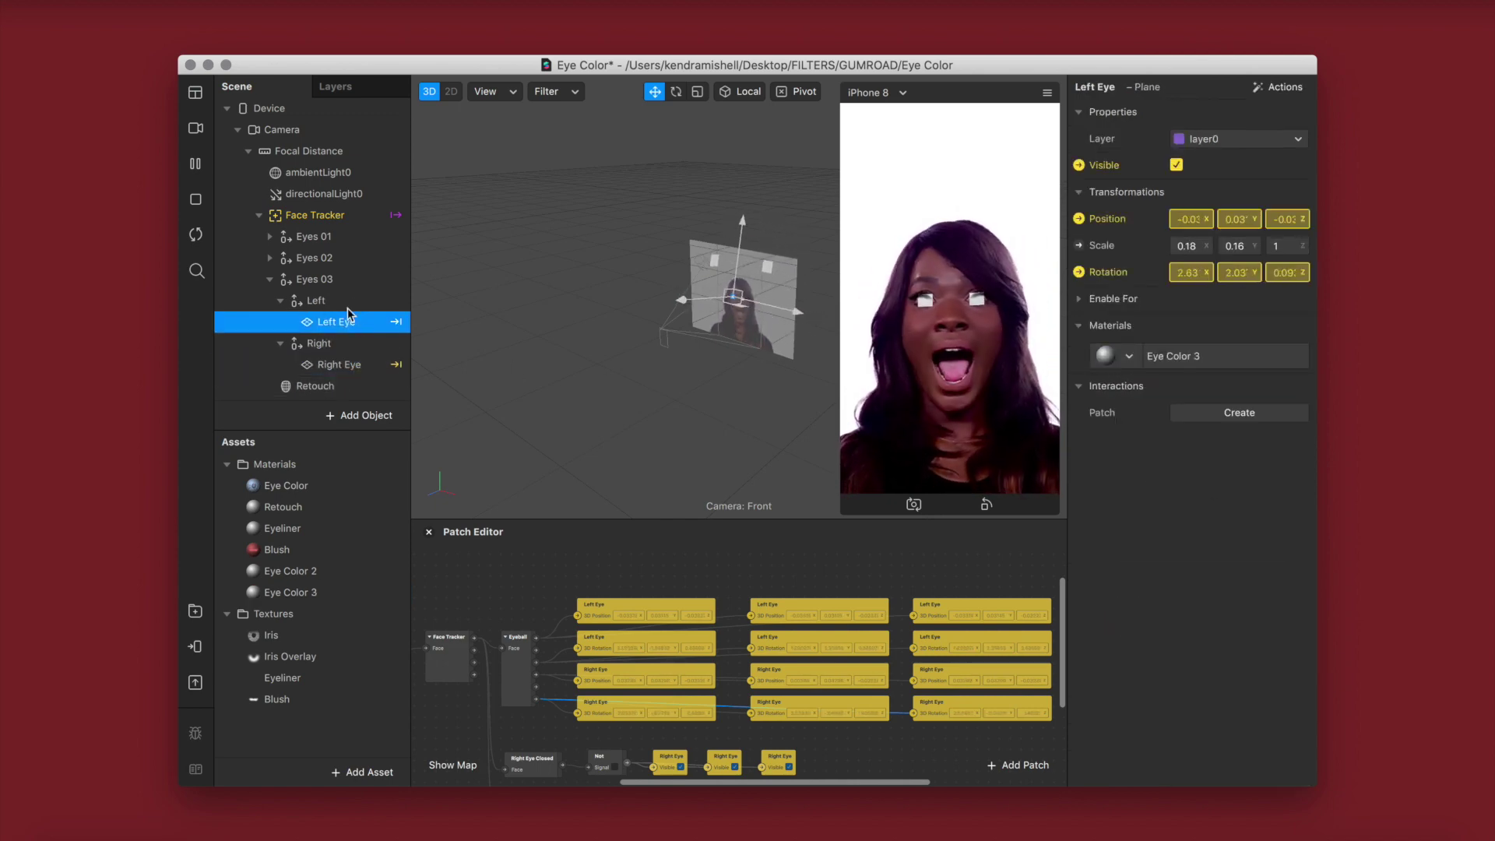
left_click(269, 281)
left_click(269, 281)
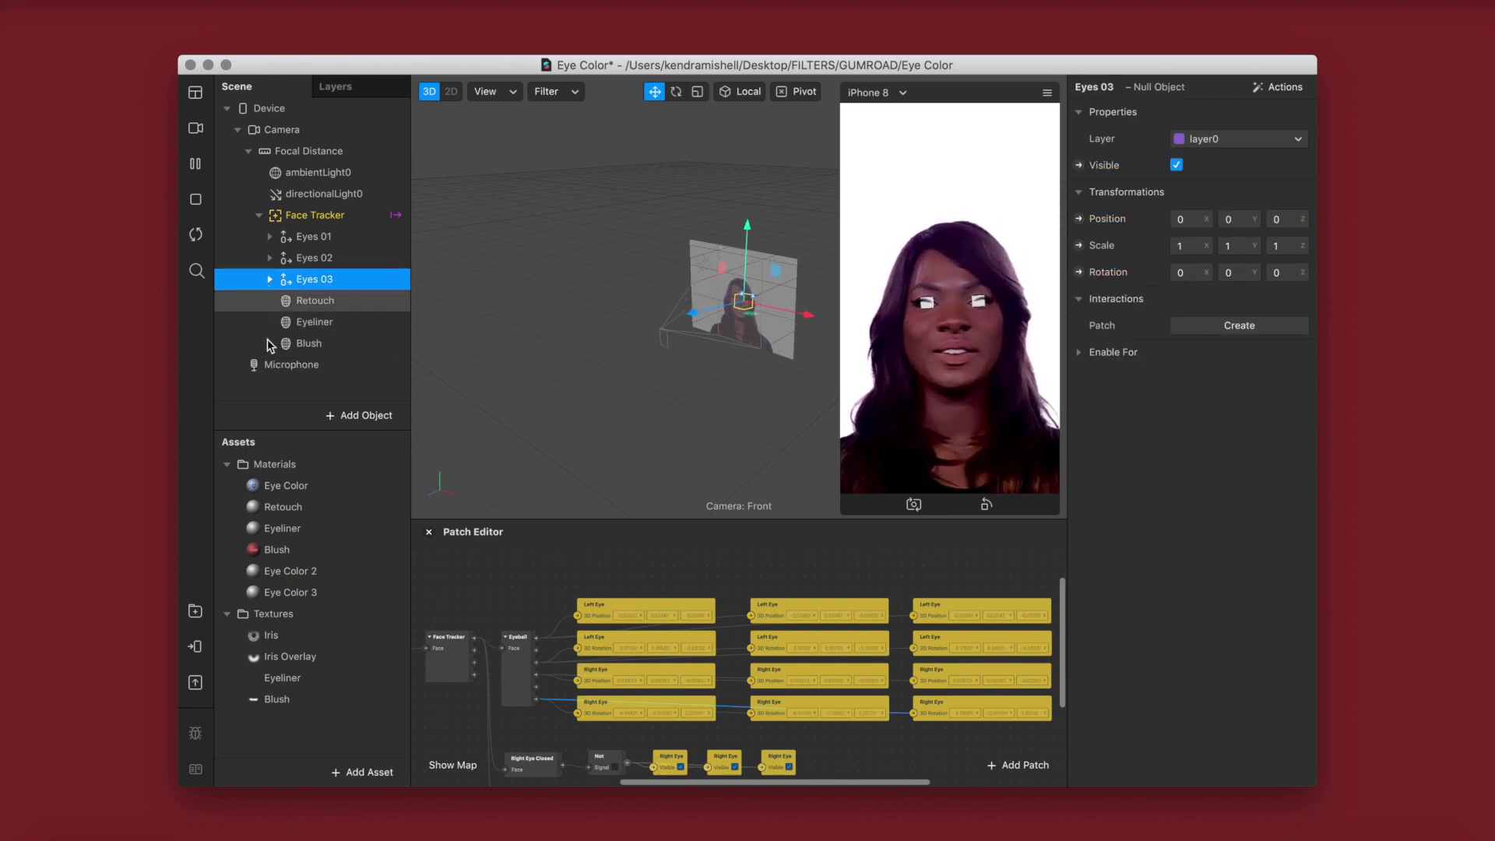
- Set the Eye Color 2 material's shader type to Flat and turn off its depth test and depth writing options
left_click(326, 571)
left_click(1235, 112)
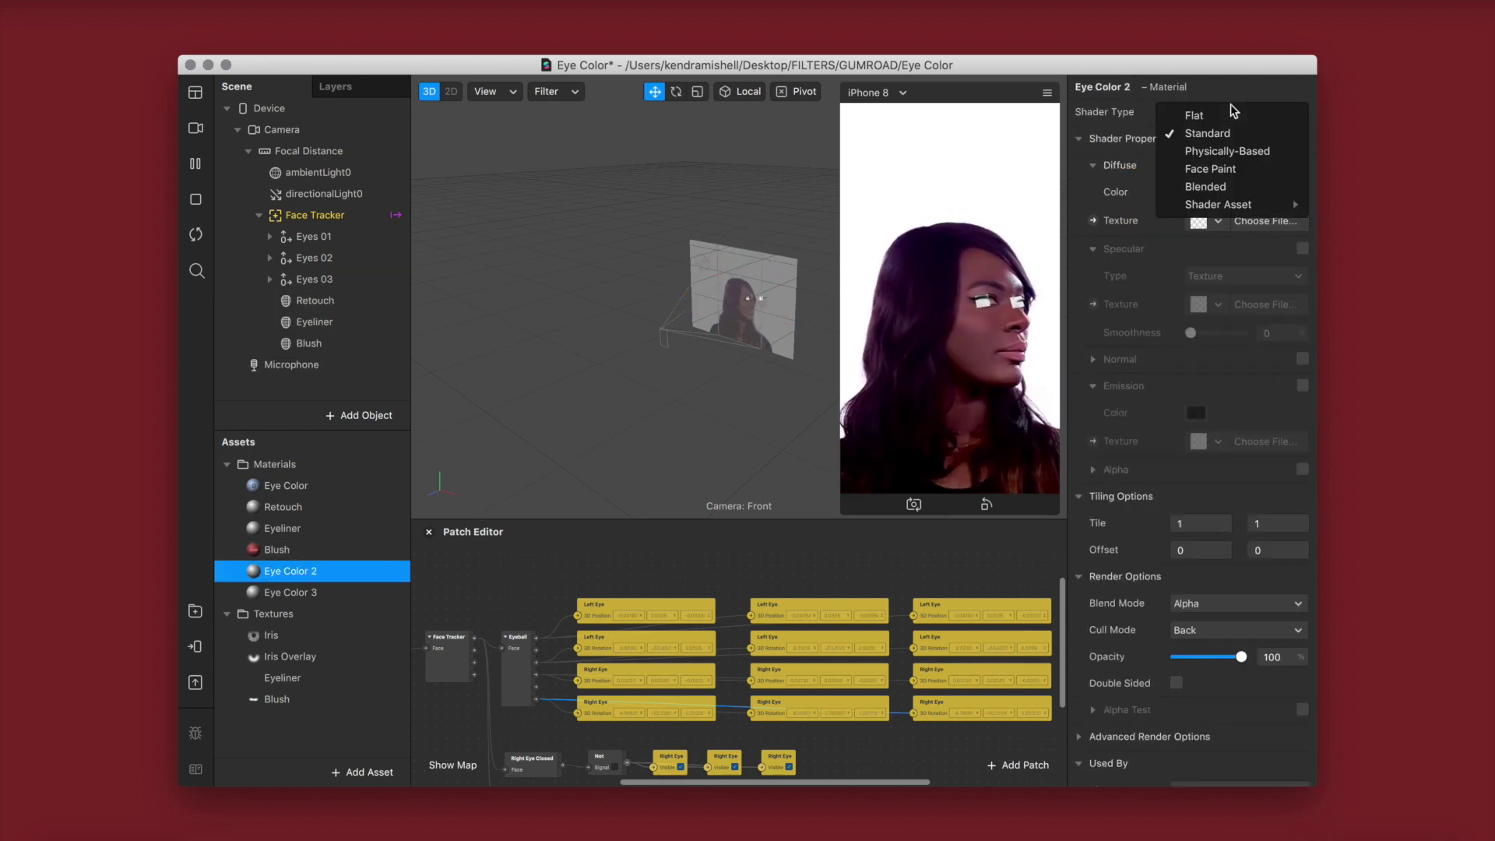
left_click(1215, 116)
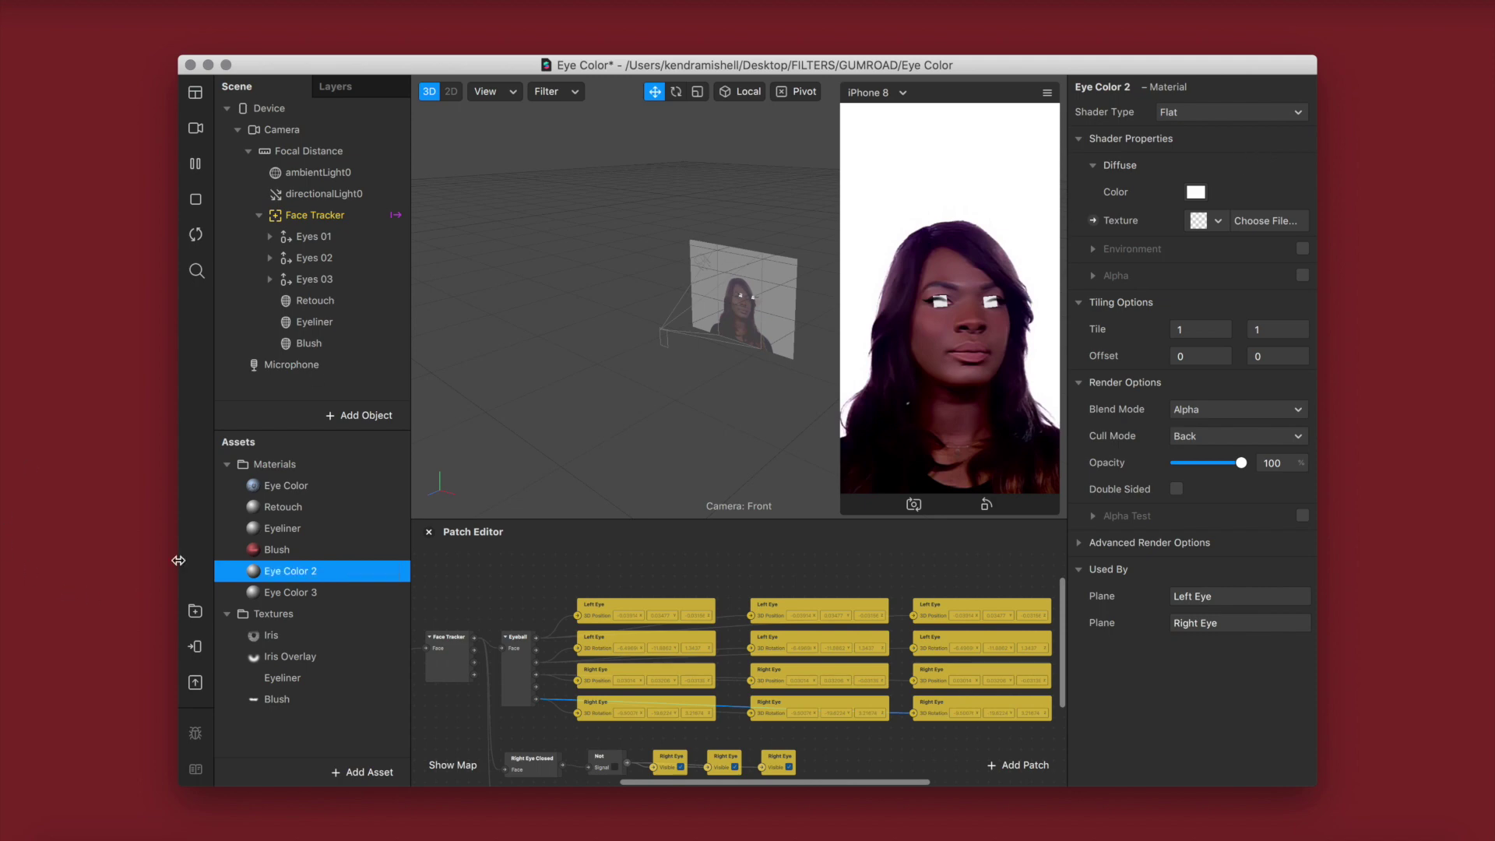
left_click(293, 488)
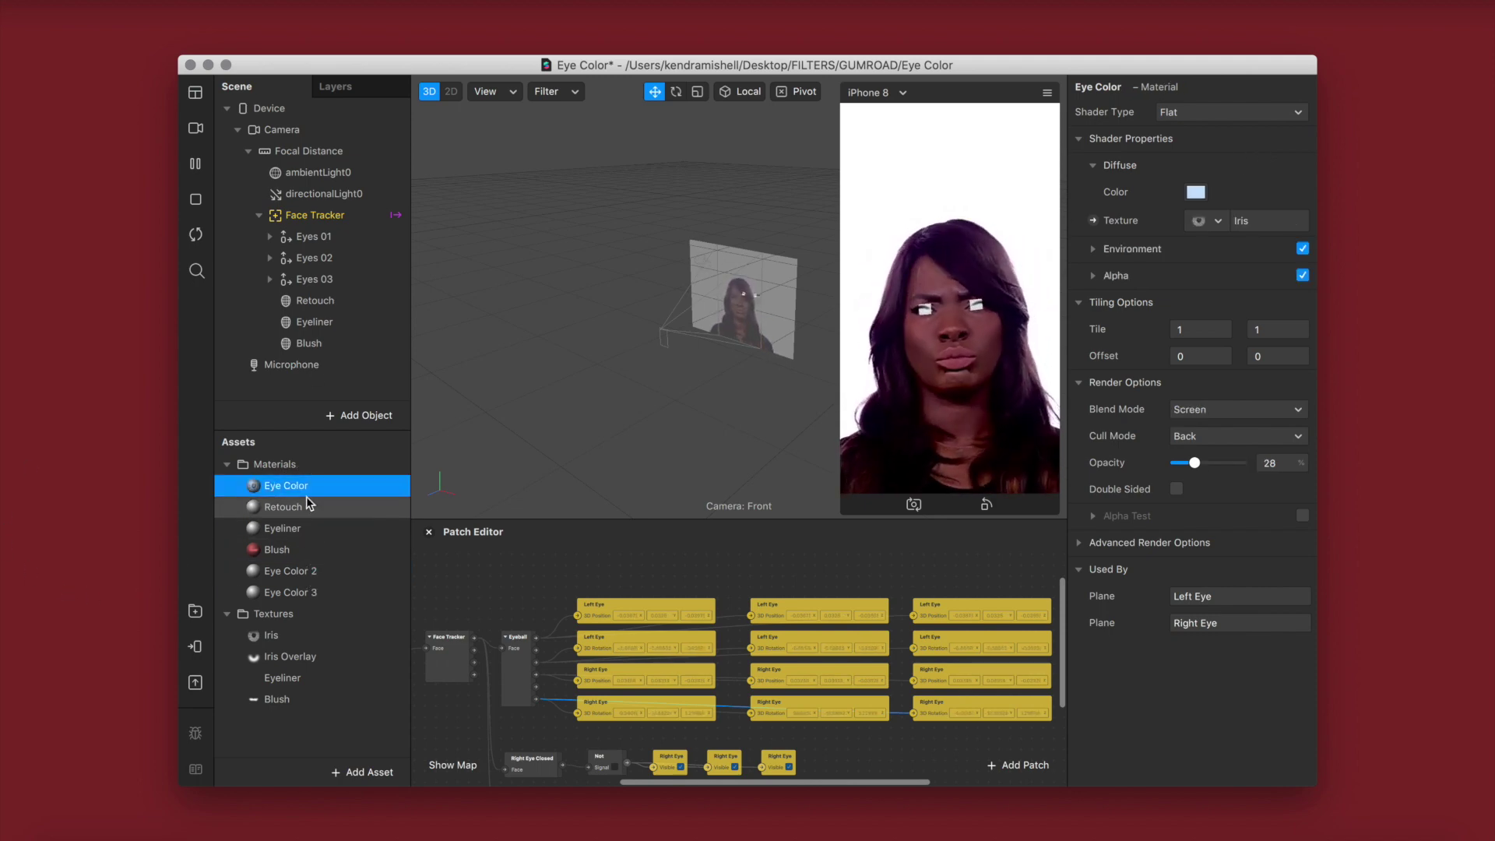
left_click(269, 571)
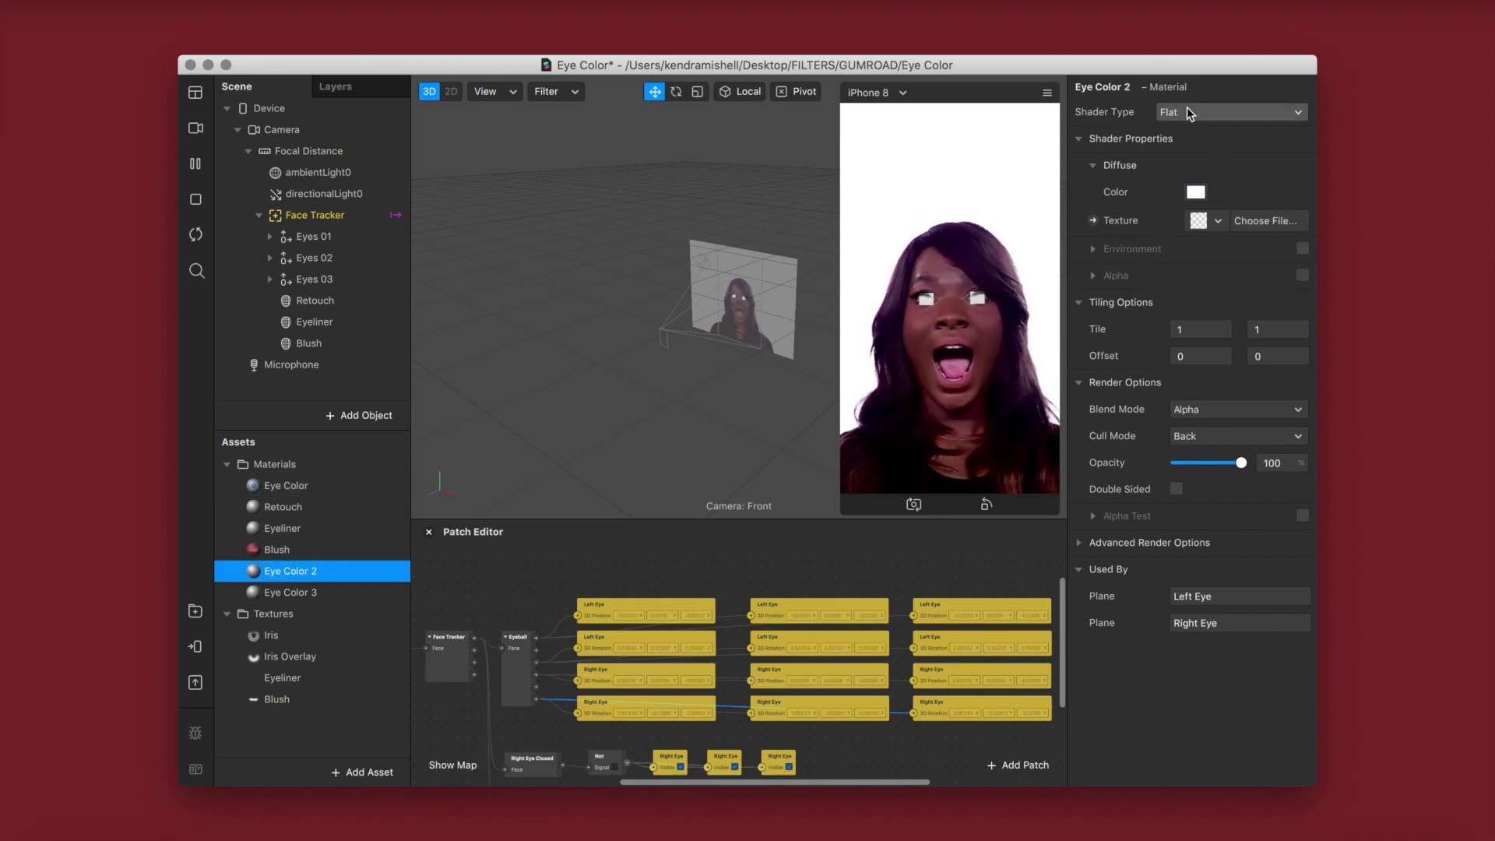
left_click(1088, 543)
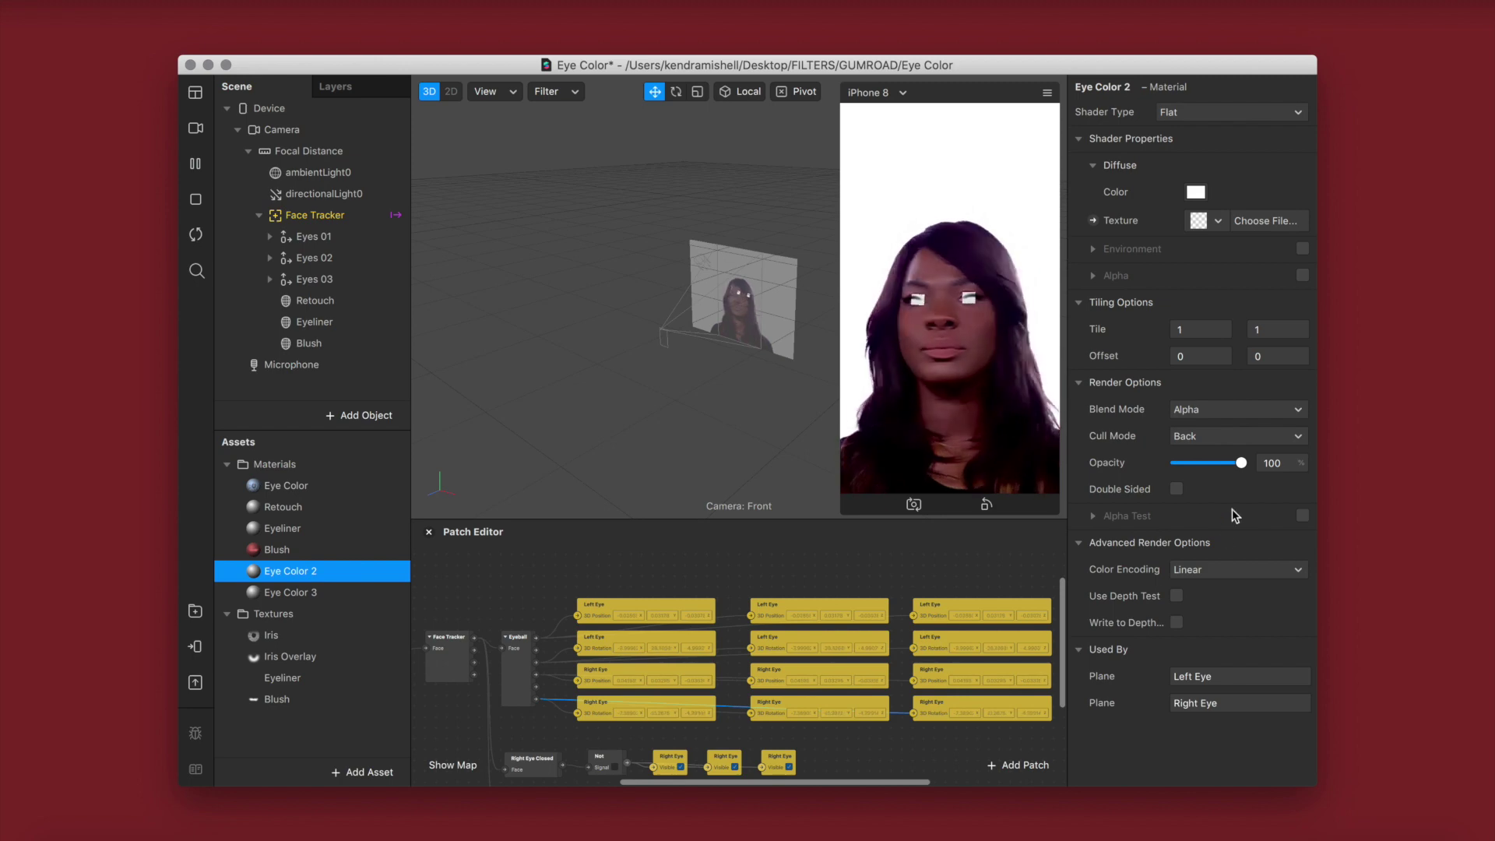
- Apply Iris as the diffuse texture of Eye Color 2 and enable Alpha with the Iris Overlay texture
left_click(1203, 222)
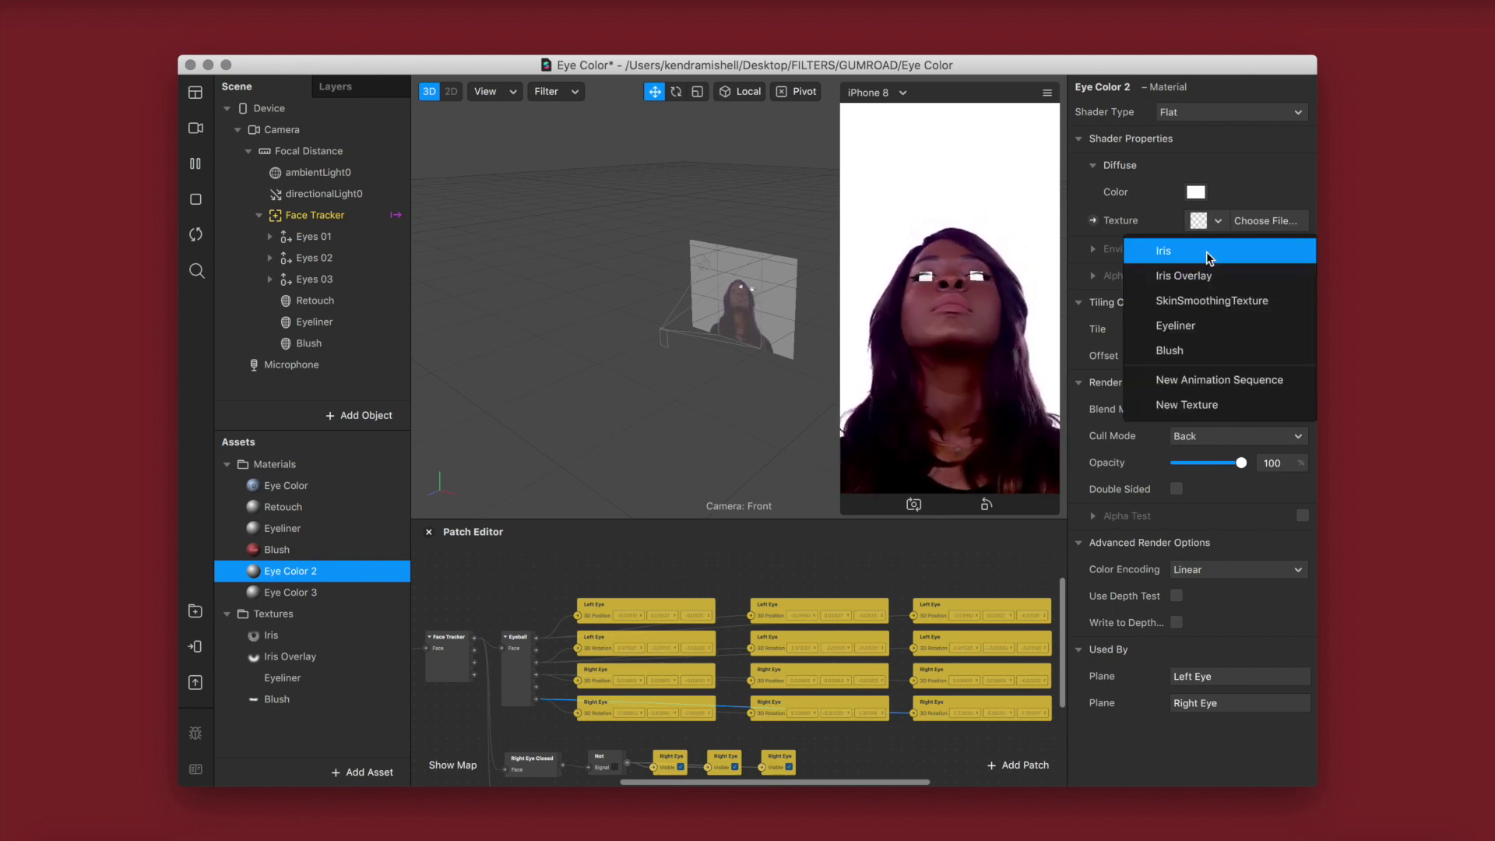
left_click(1207, 251)
left_click(1302, 275)
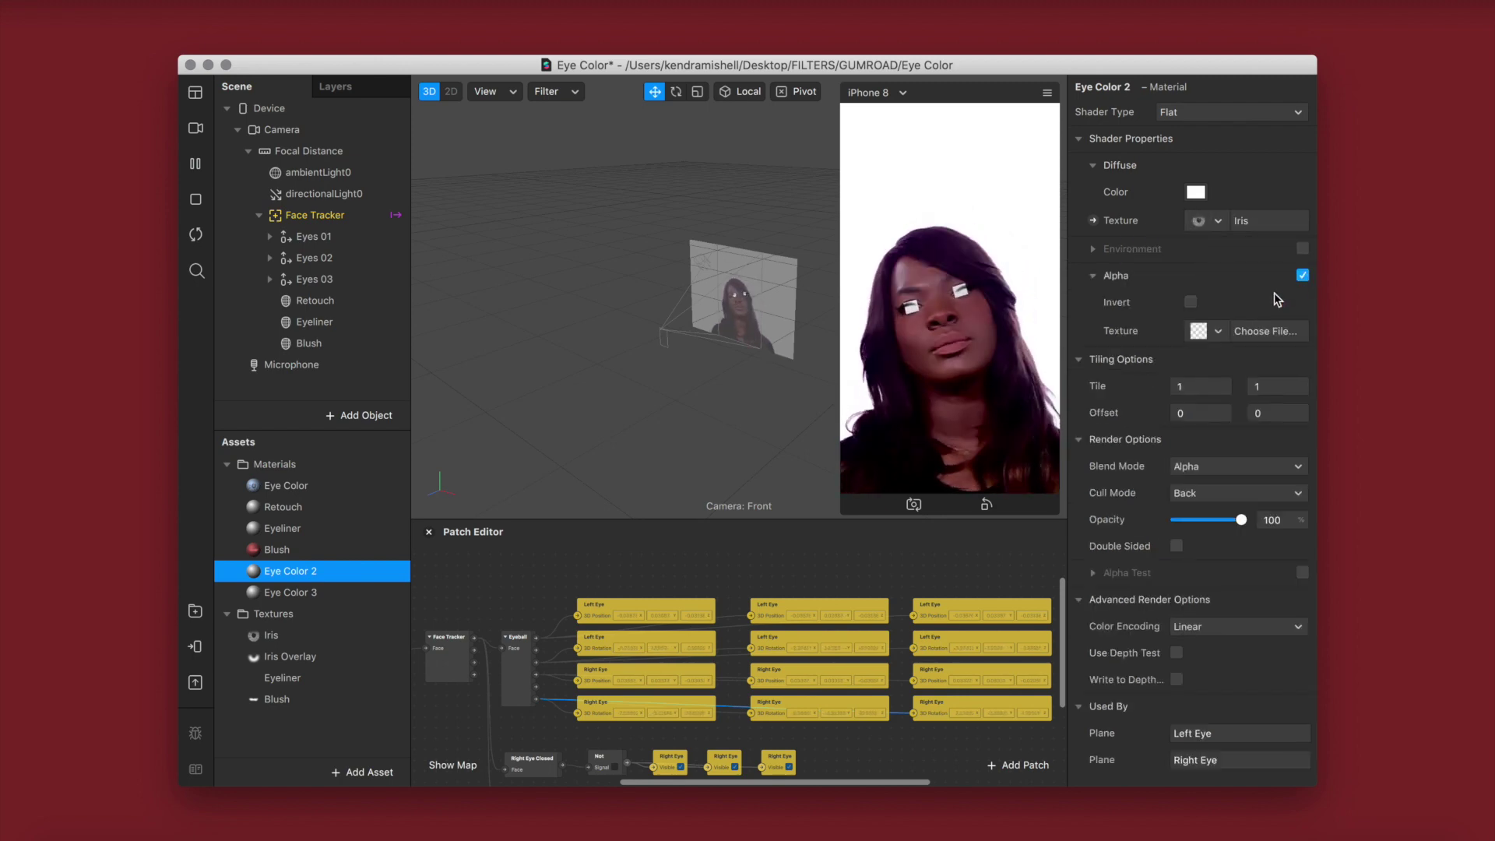
left_click(1204, 333)
left_click(1208, 386)
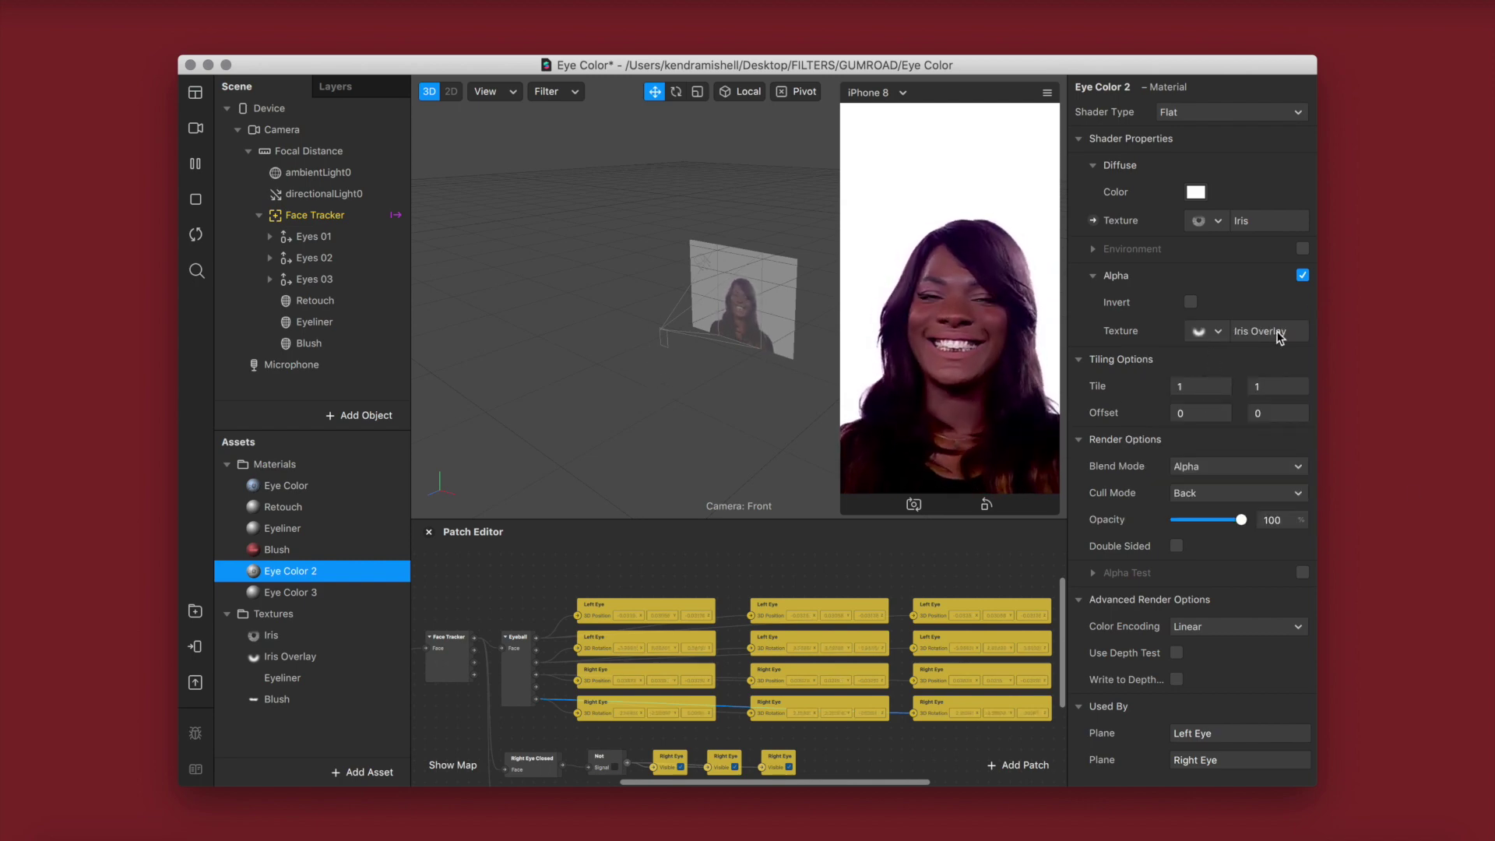
- Set the Eye Color 2 material's blend mode to Screen and its opacity to 26%
left_click(1214, 467)
left_click(1227, 574)
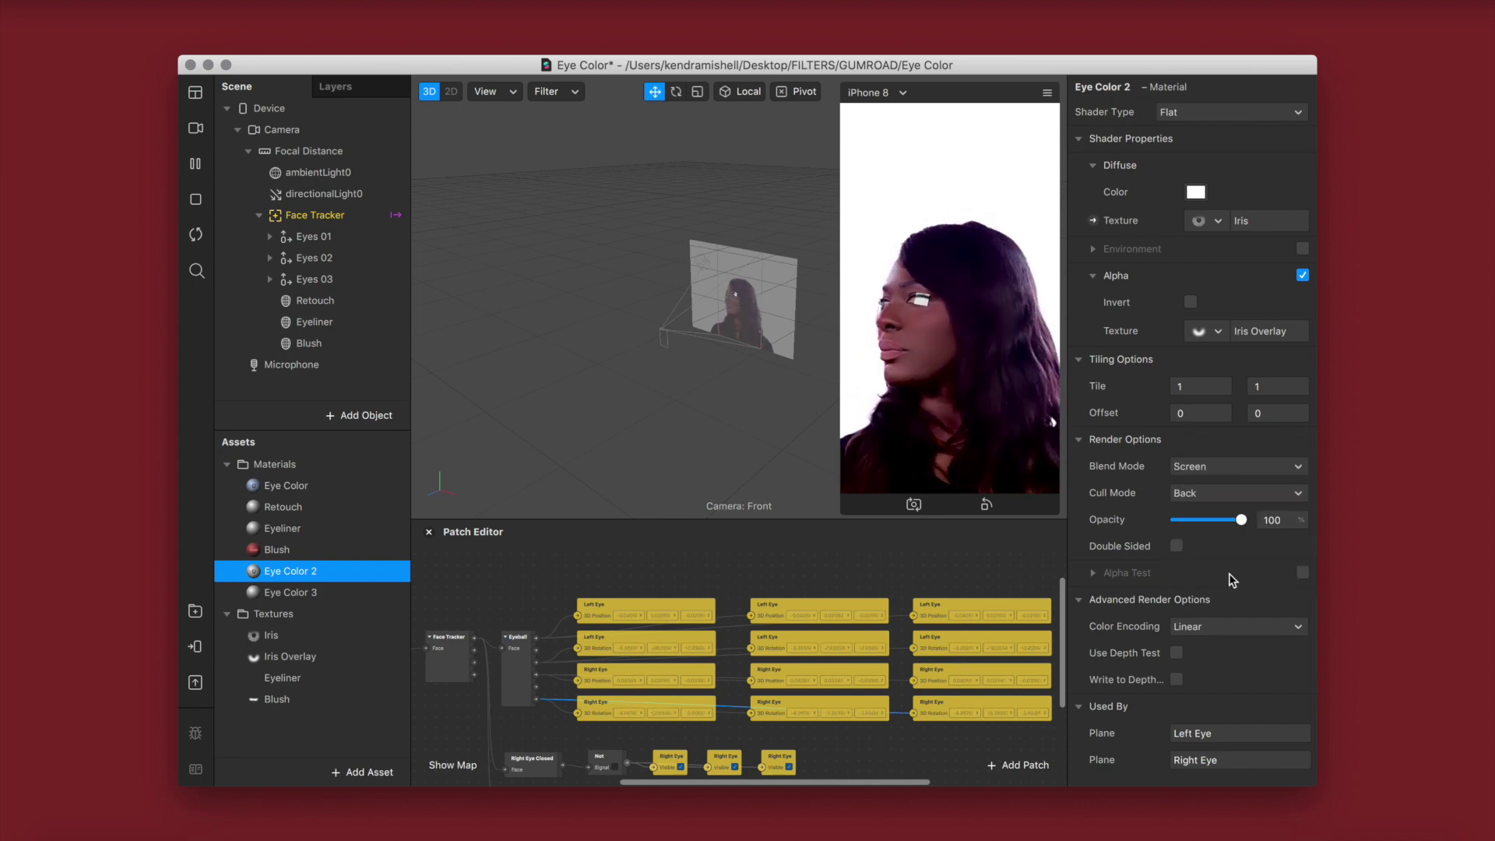
left_click(1271, 520)
type("26")
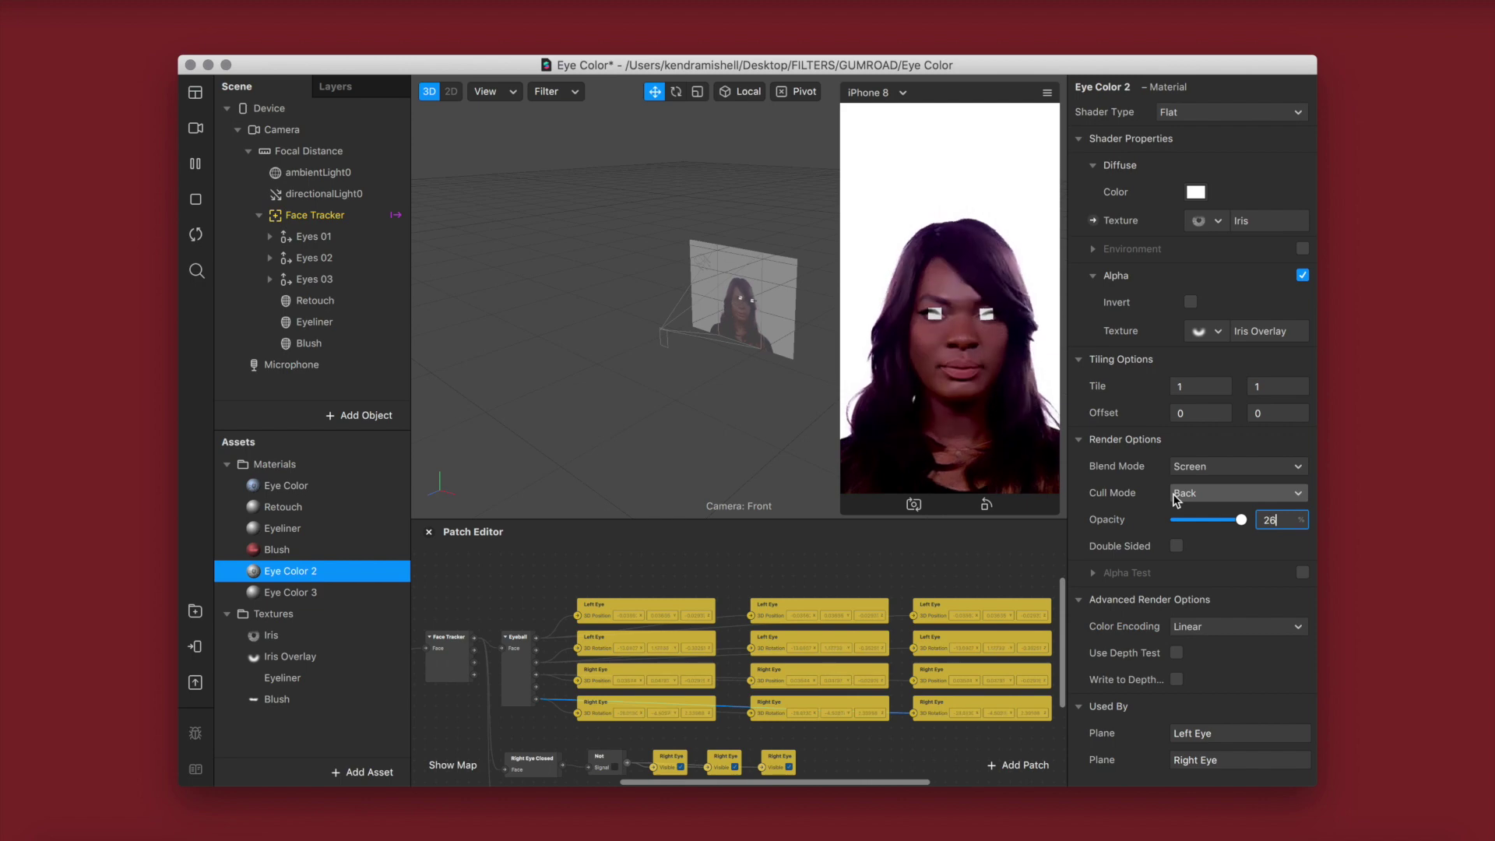
key("Return")
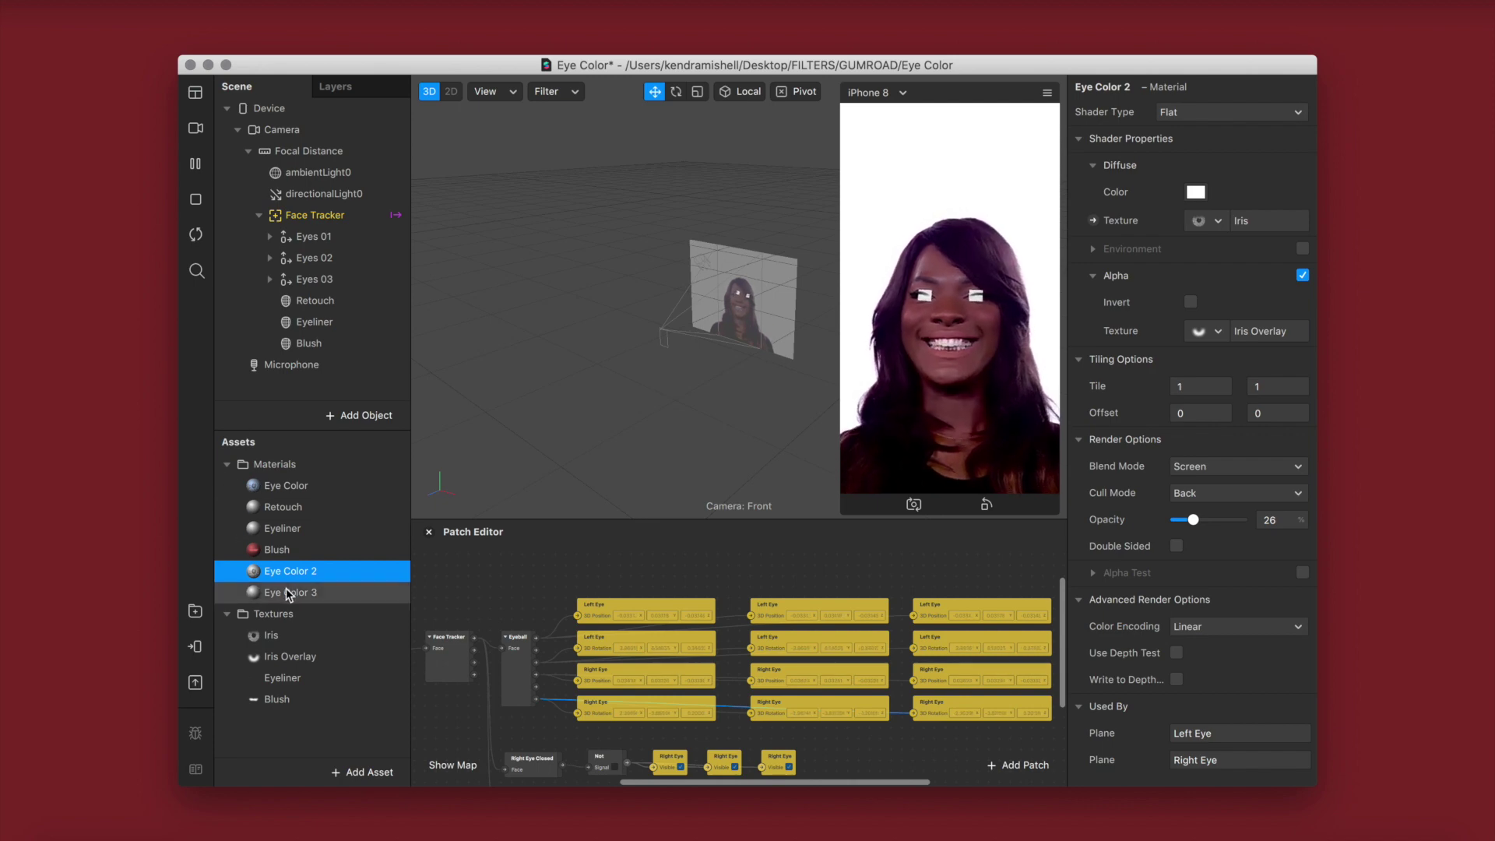
- Set the Eye Color 3 material's shader type to Flat
left_click(237, 592)
left_click(302, 551)
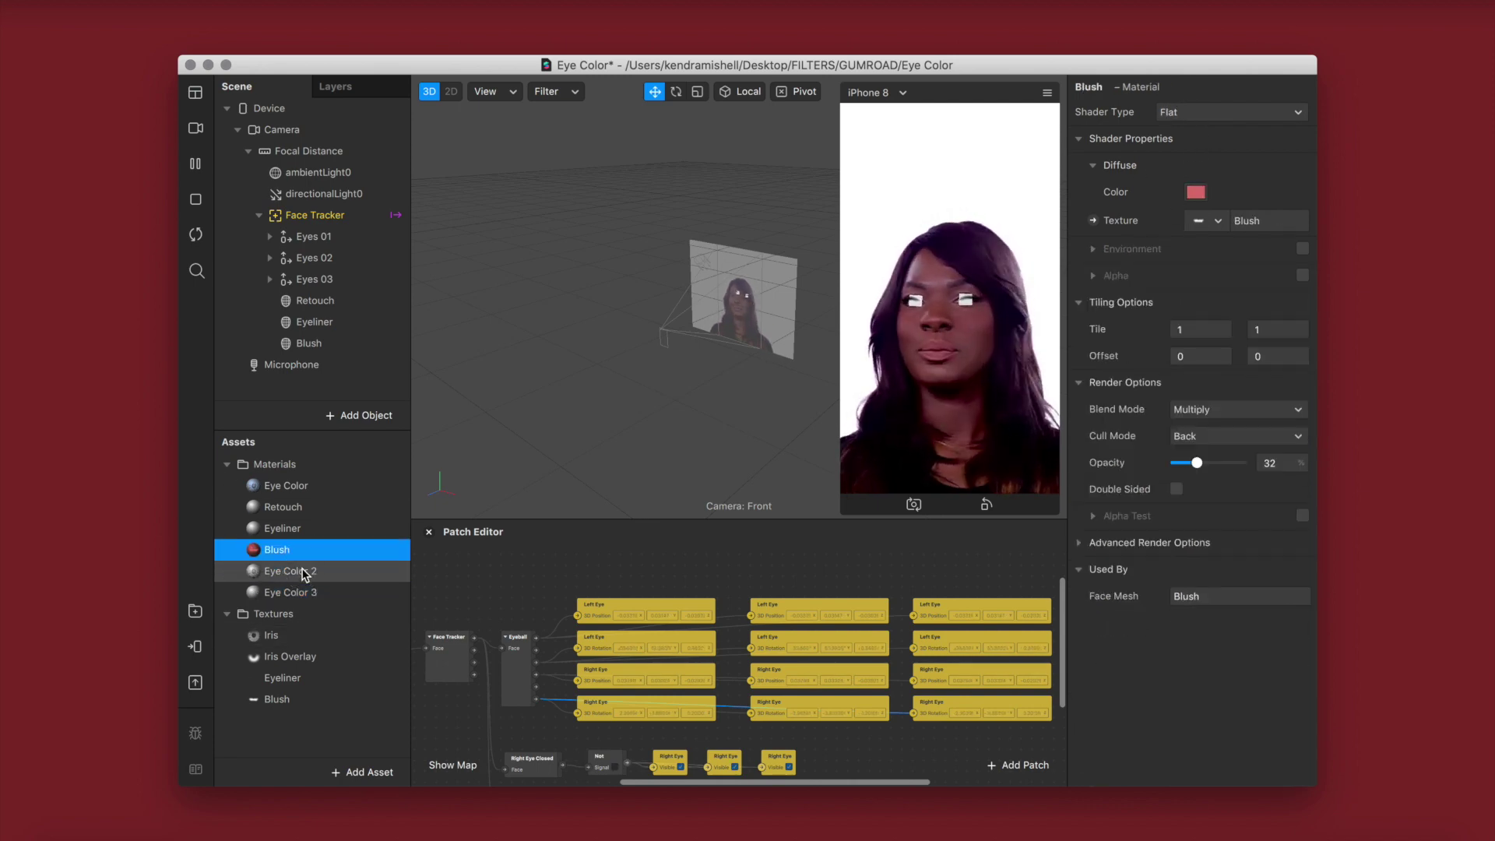
left_click(304, 571)
left_click(303, 594)
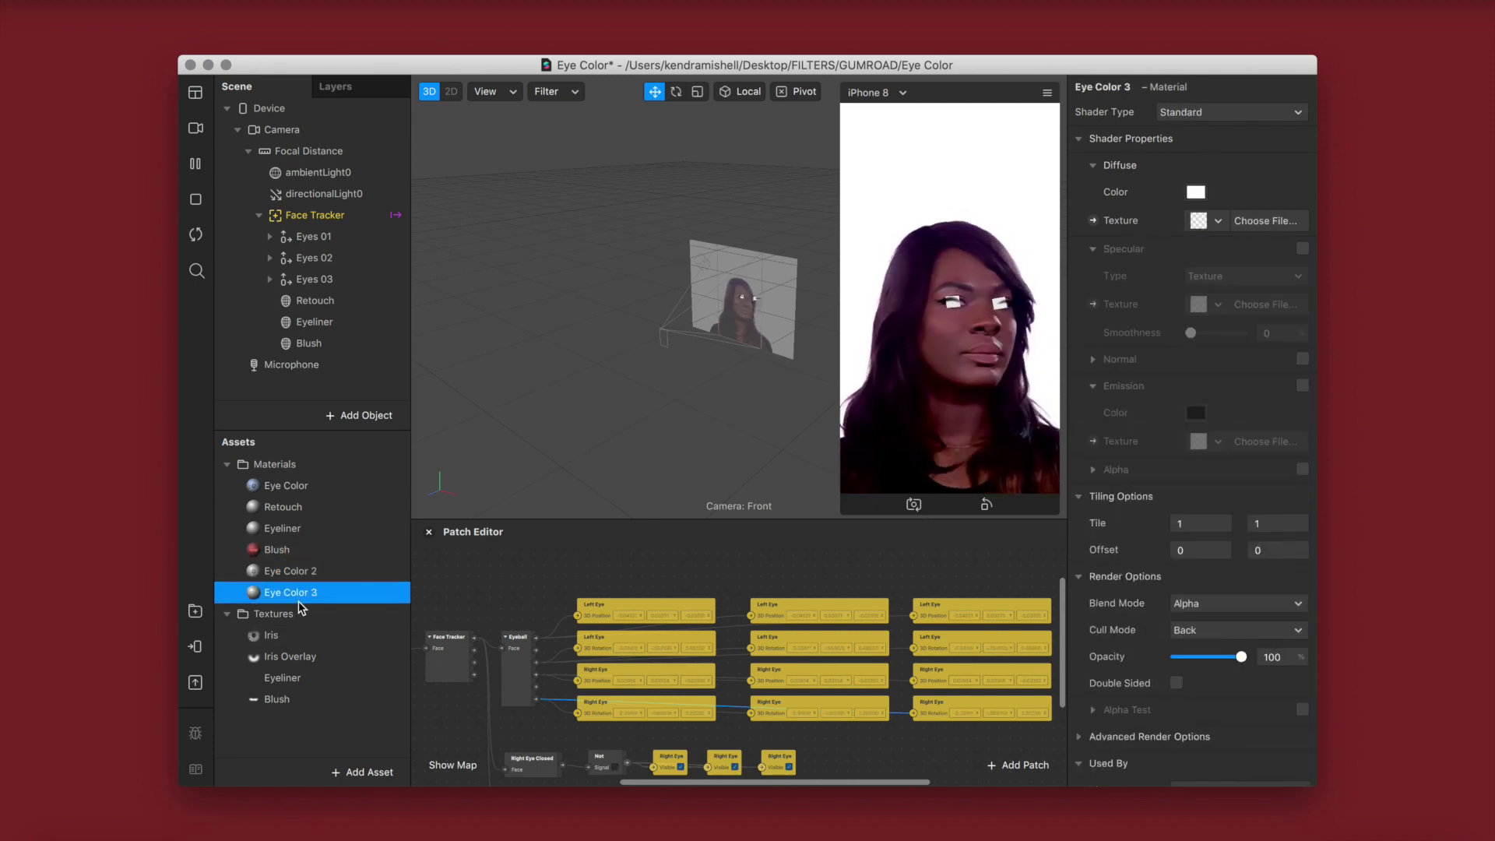
left_click(1203, 111)
left_click(1196, 115)
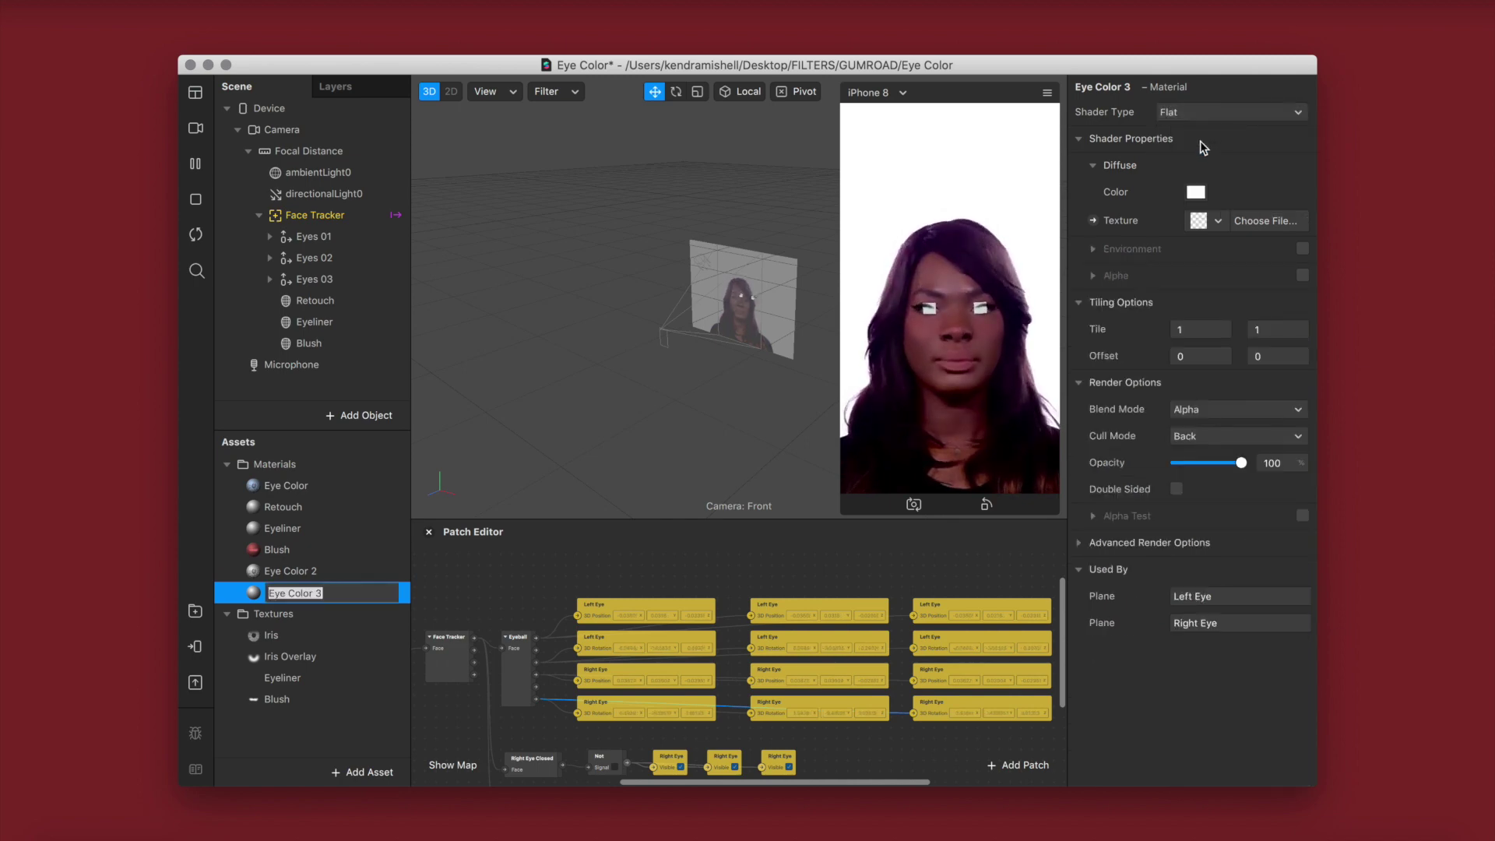
- Apply Iris as the diffuse texture of Eye Color 3 and enable Alpha with the Iris Overlay texture
left_click(1207, 220)
left_click(1203, 247)
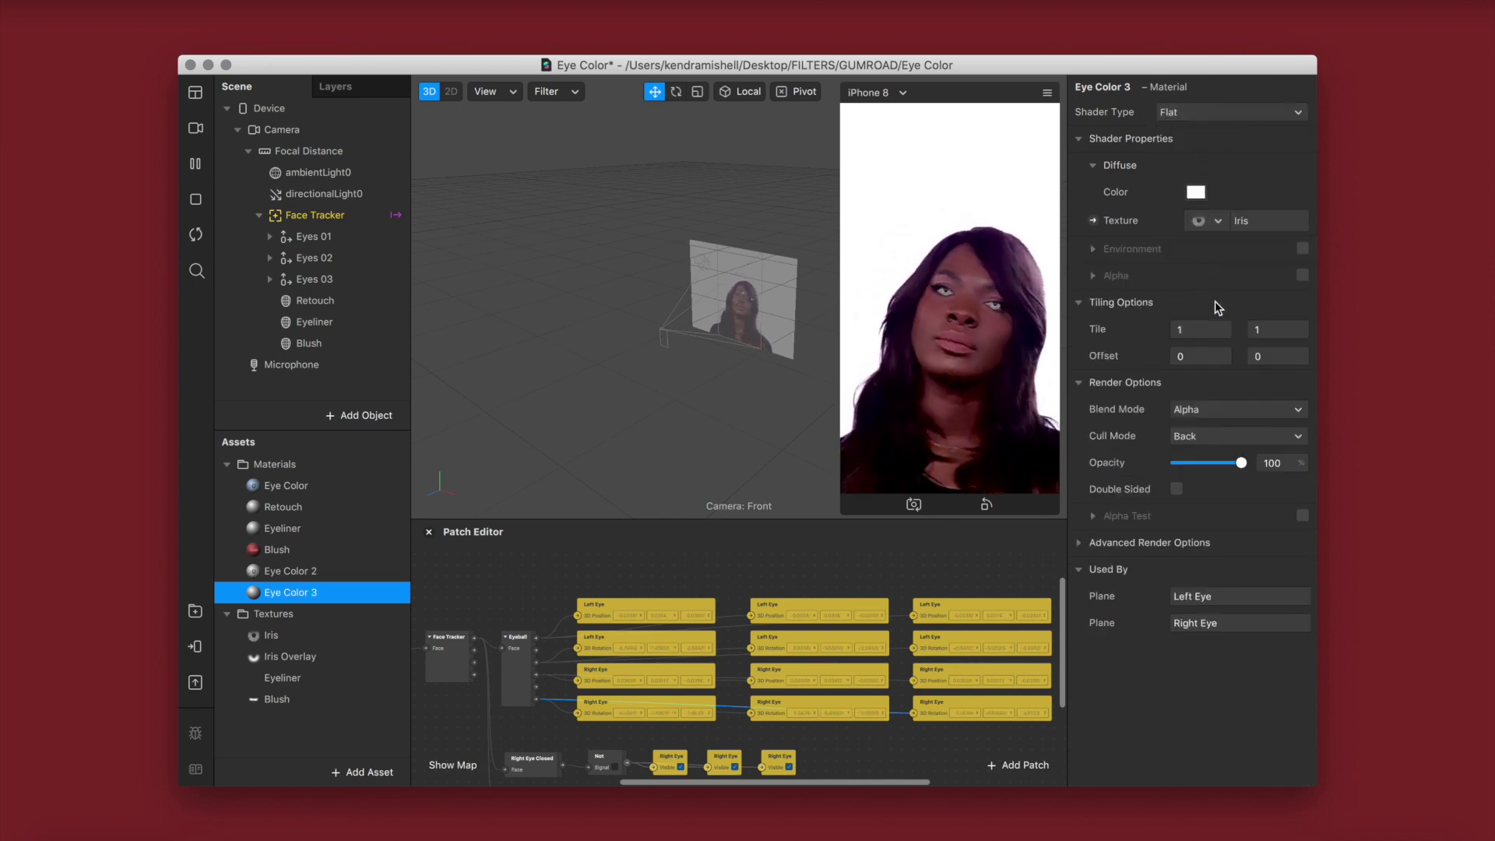
left_click(1302, 275)
left_click(1217, 331)
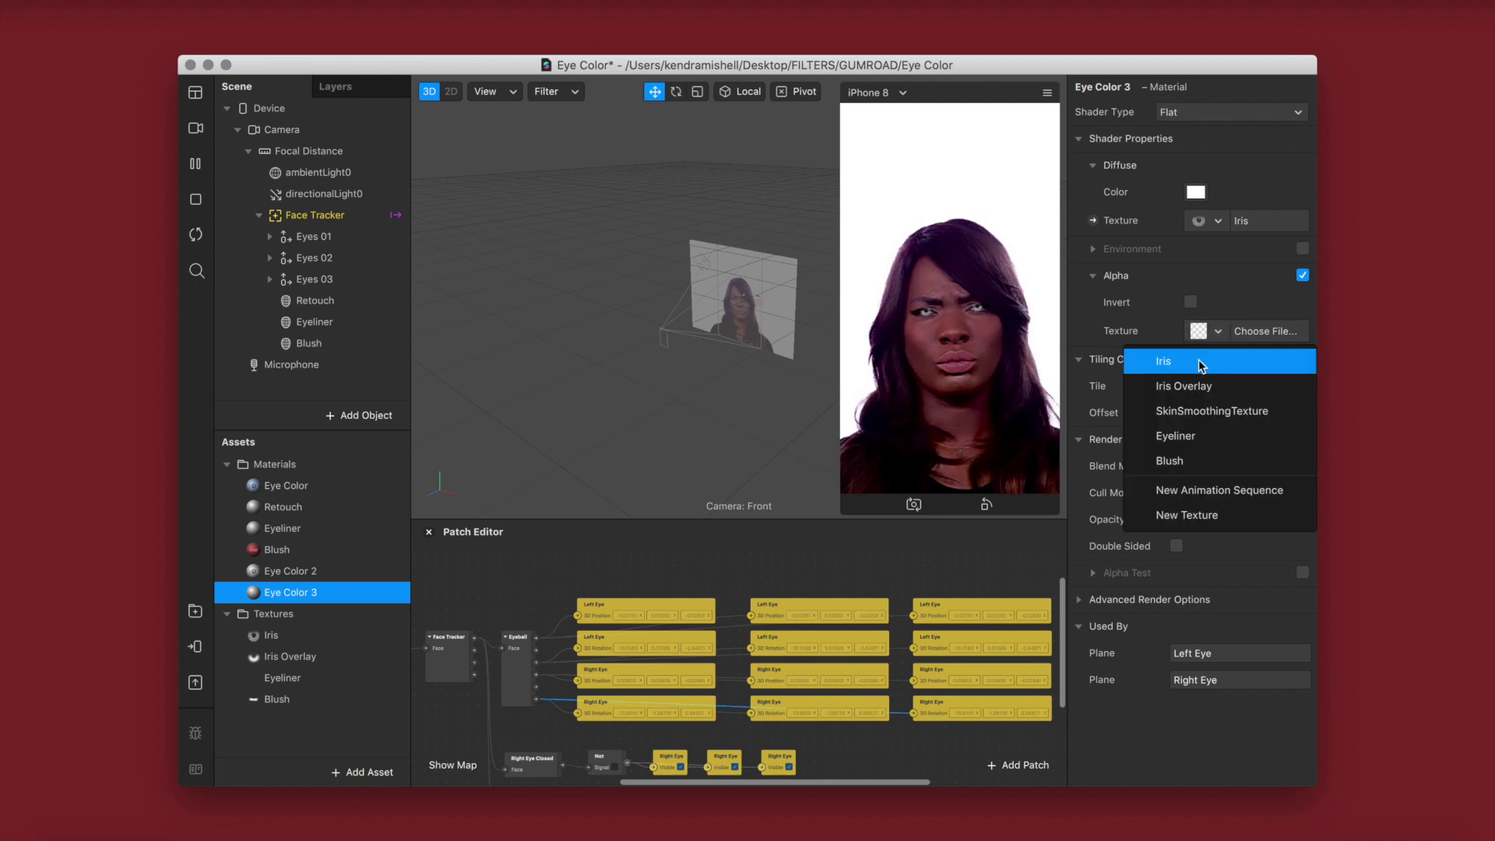
left_click(1220, 385)
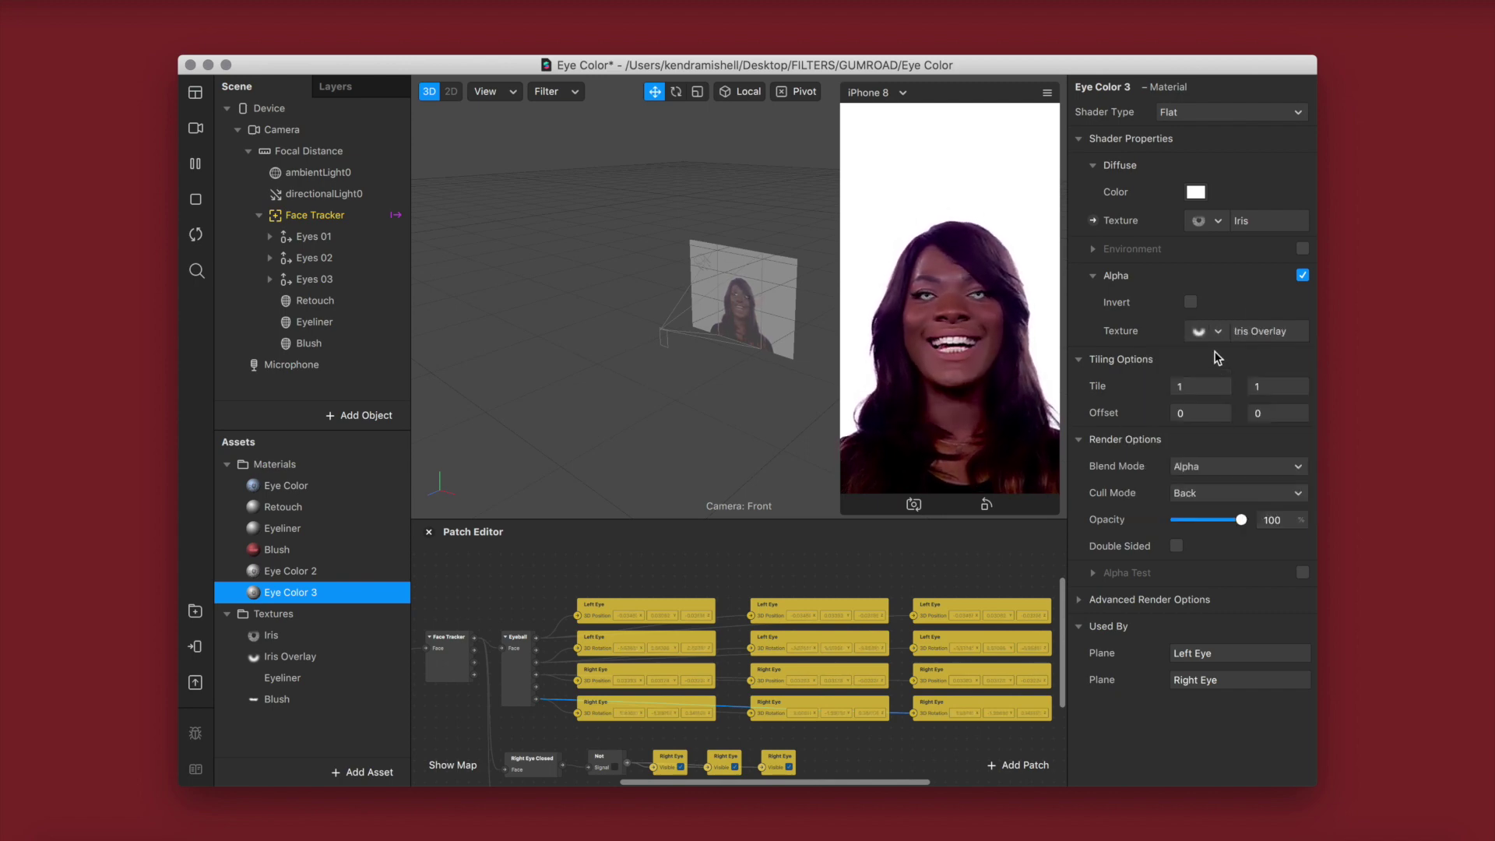
left_click(1093, 275)
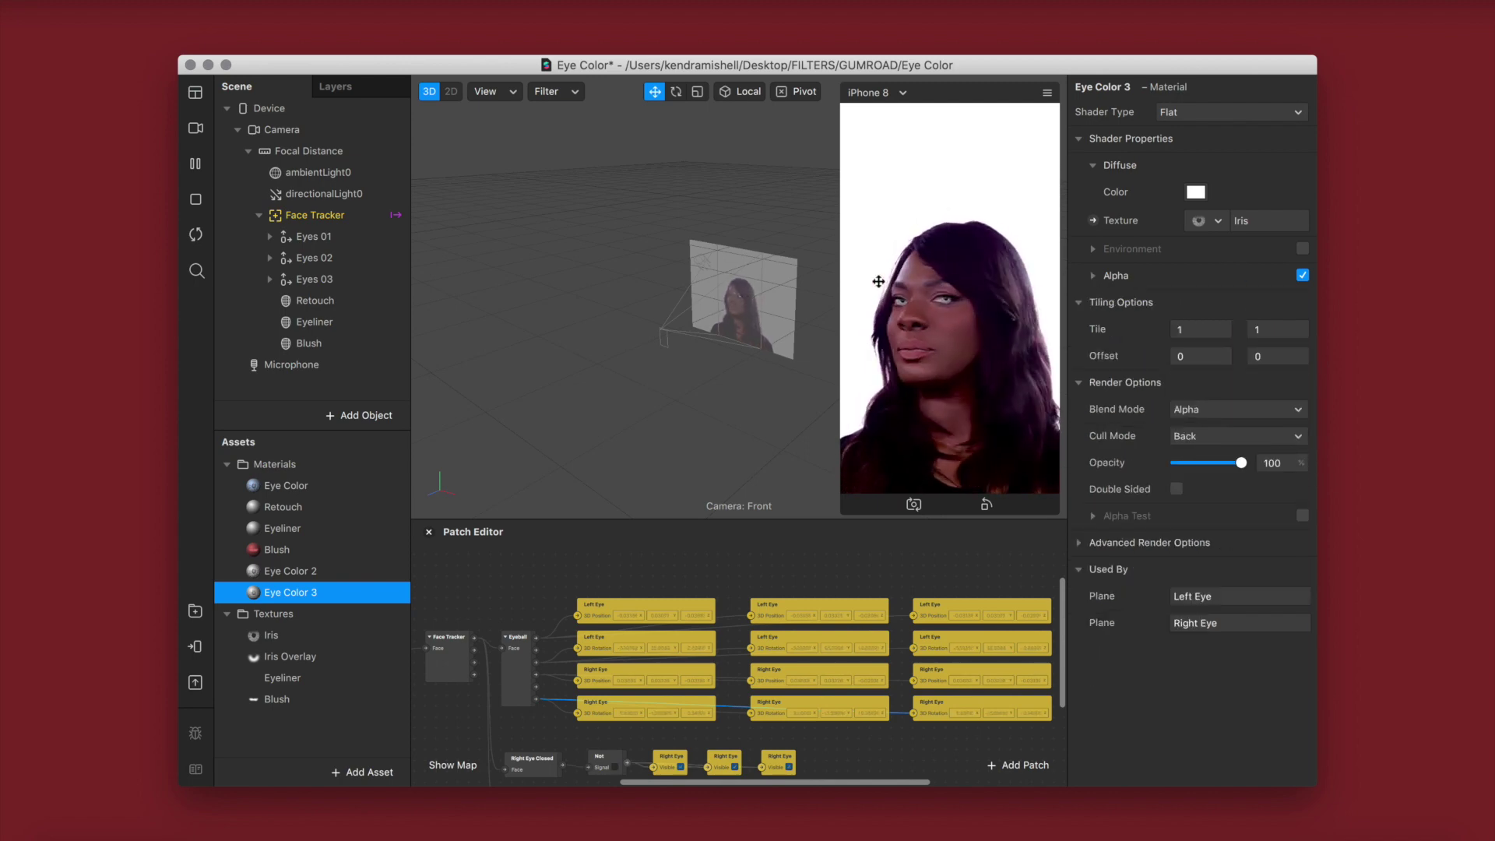
- Turn off the depth test and depth writing options in the Eye Color 3 material's advanced render options
left_click(1079, 543)
left_click(1177, 622)
left_click(1177, 595)
- Set the Eye Color 3 material's blend mode to Screen and its opacity to 26%
left_click(1246, 409)
left_click(1222, 518)
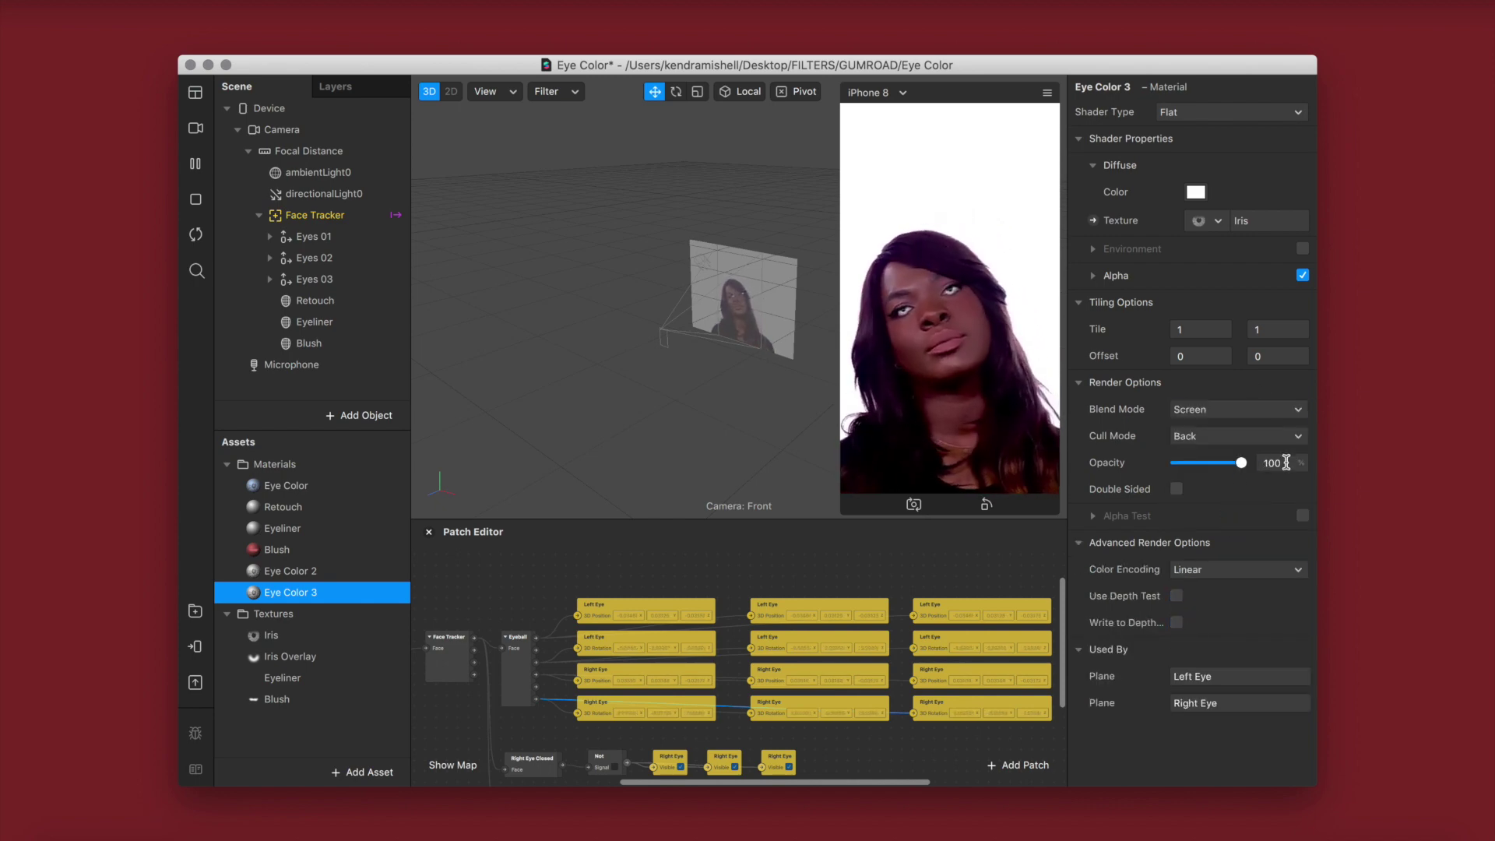
left_click(1241, 463)
type("26")
key("Return")
- Set the original Eye Color material's opacity to 26%
left_click(315, 487)
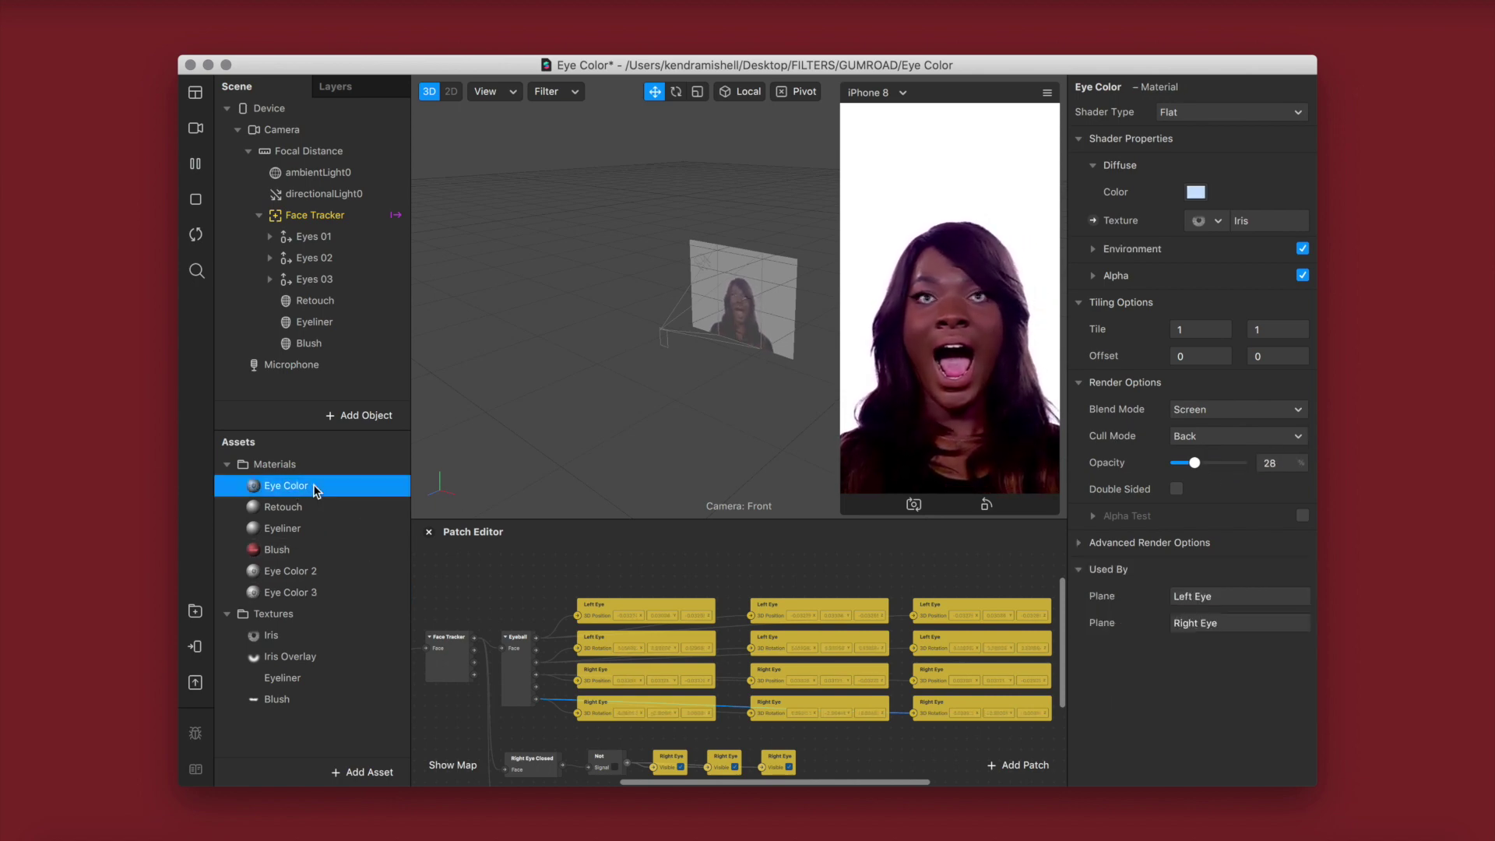
left_click(1289, 465)
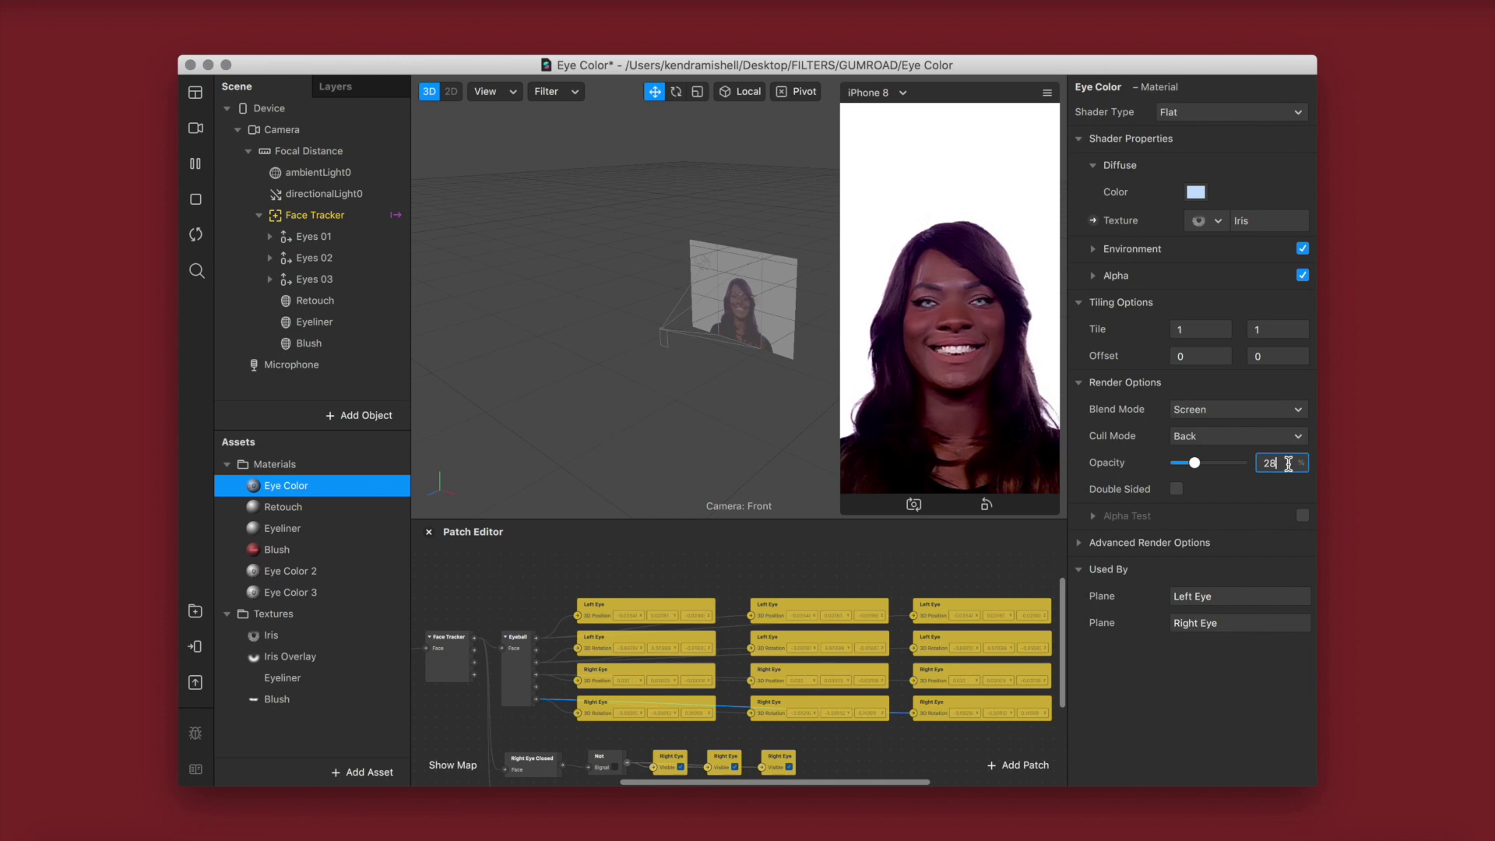
type("6")
key("Return")
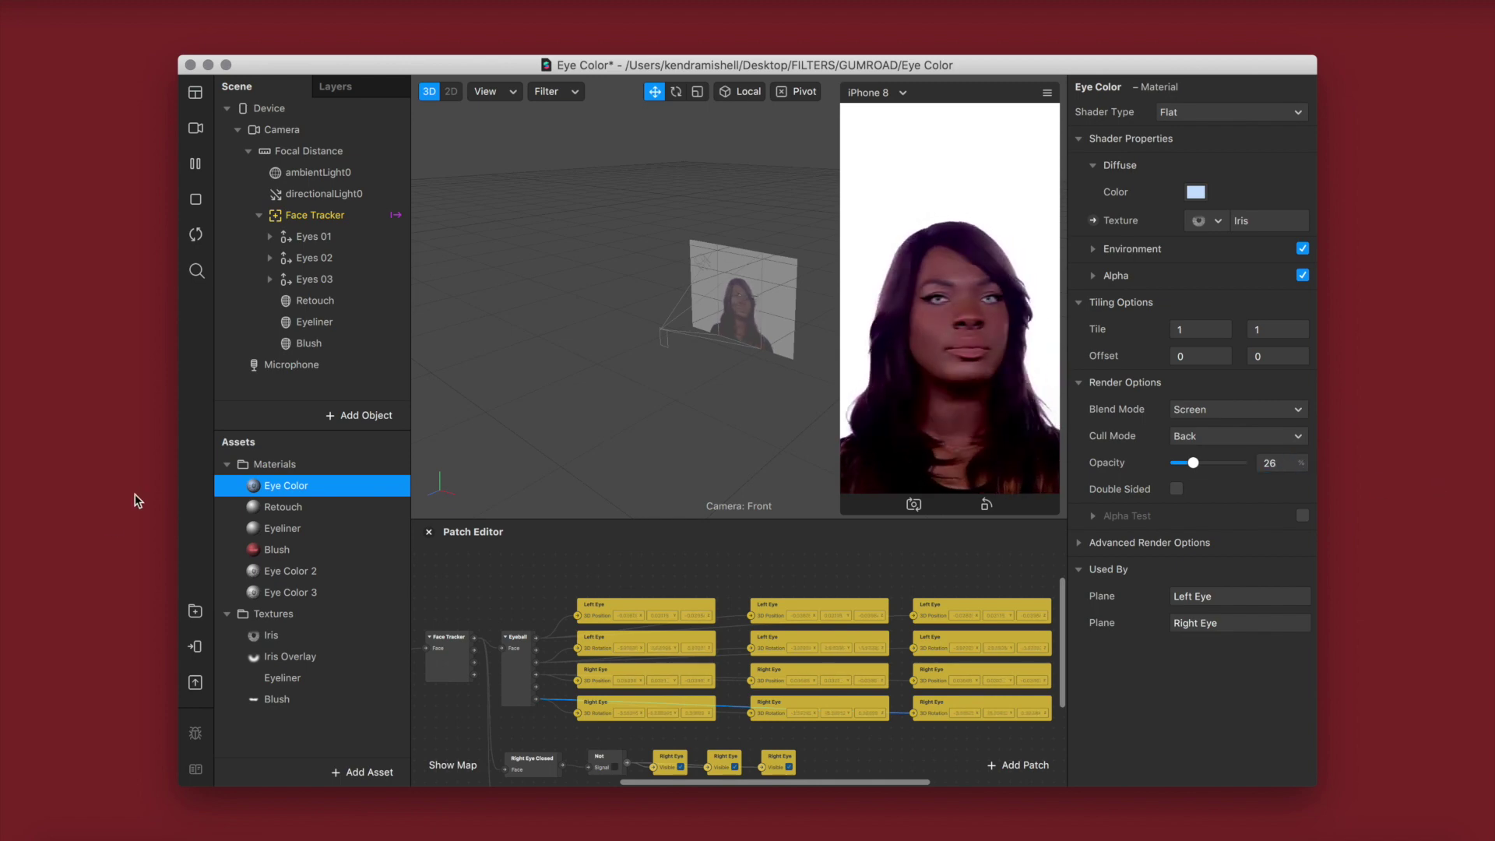
- Set the Eye Color 2 material's diffuse color to orange-brown with hue 34°, saturation 81% and brightness 74%
left_click(329, 573)
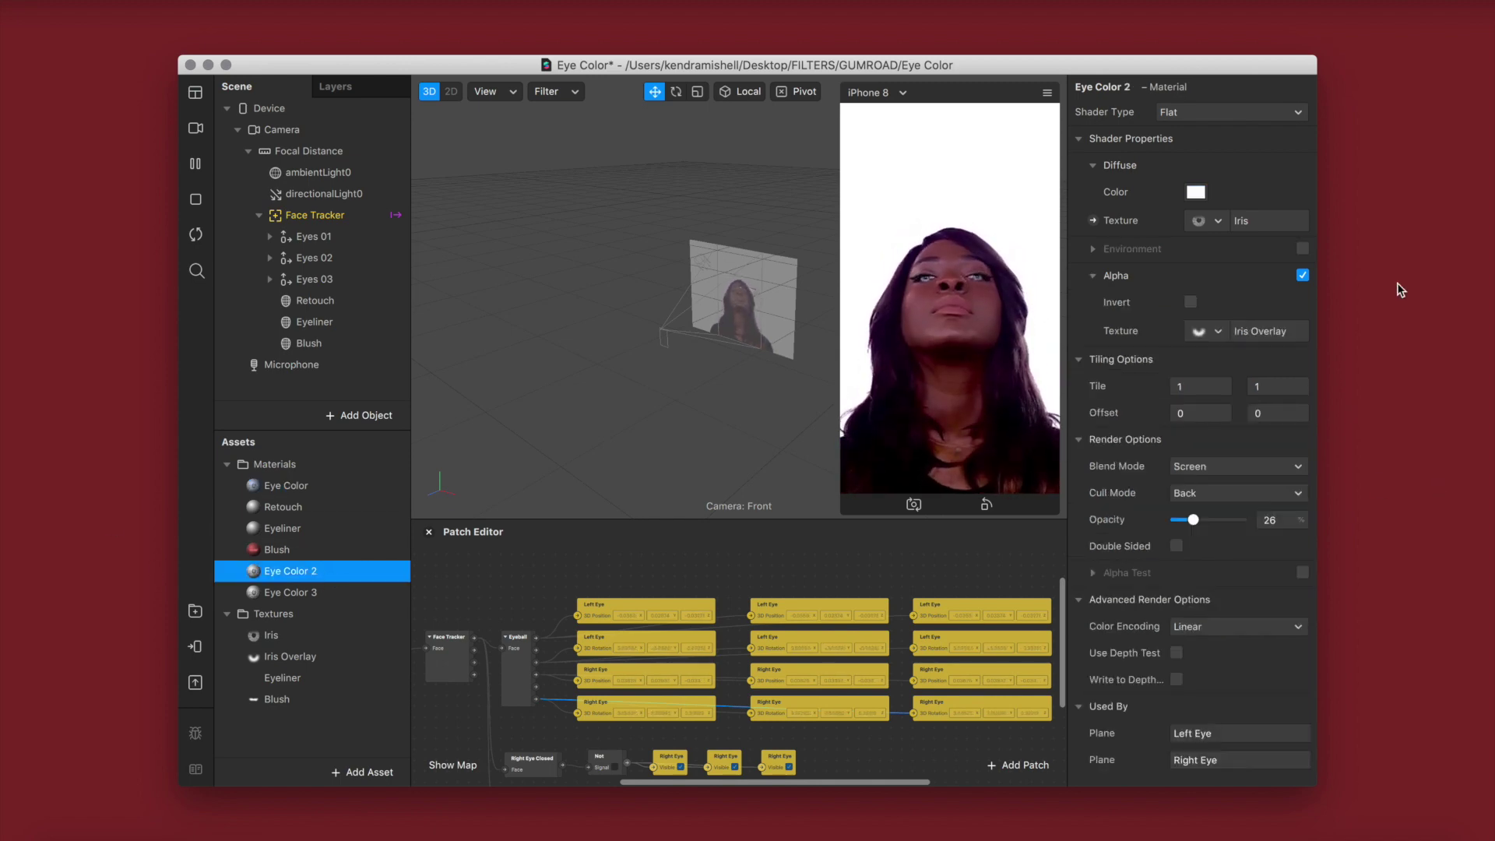
left_click(1197, 193)
left_click_drag(518, 321, 531, 326)
left_click(558, 363)
left_click_drag(615, 400, 612, 404)
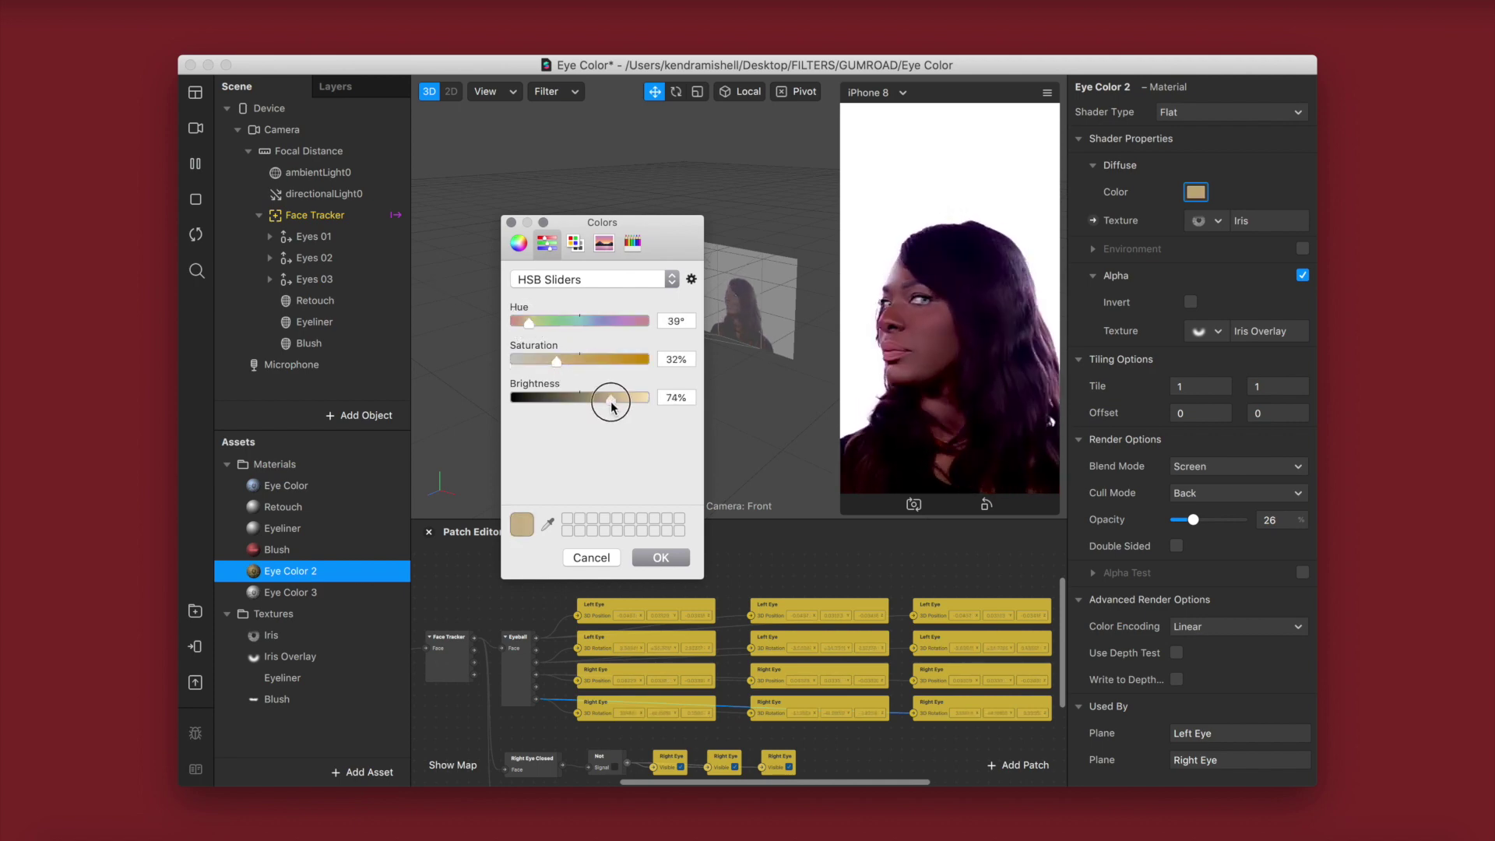
left_click(596, 363)
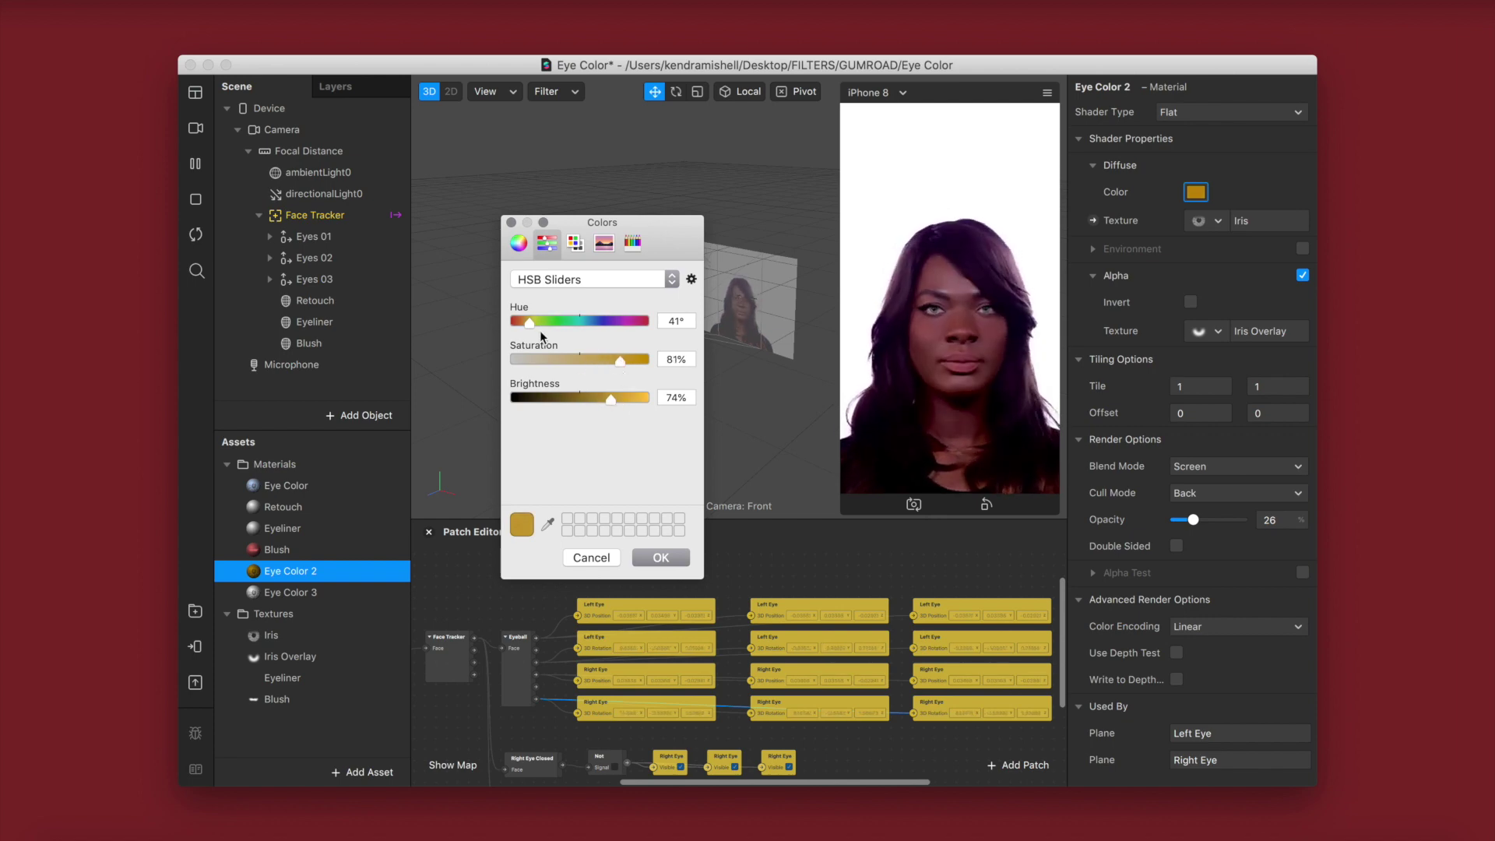
left_click_drag(530, 324, 528, 327)
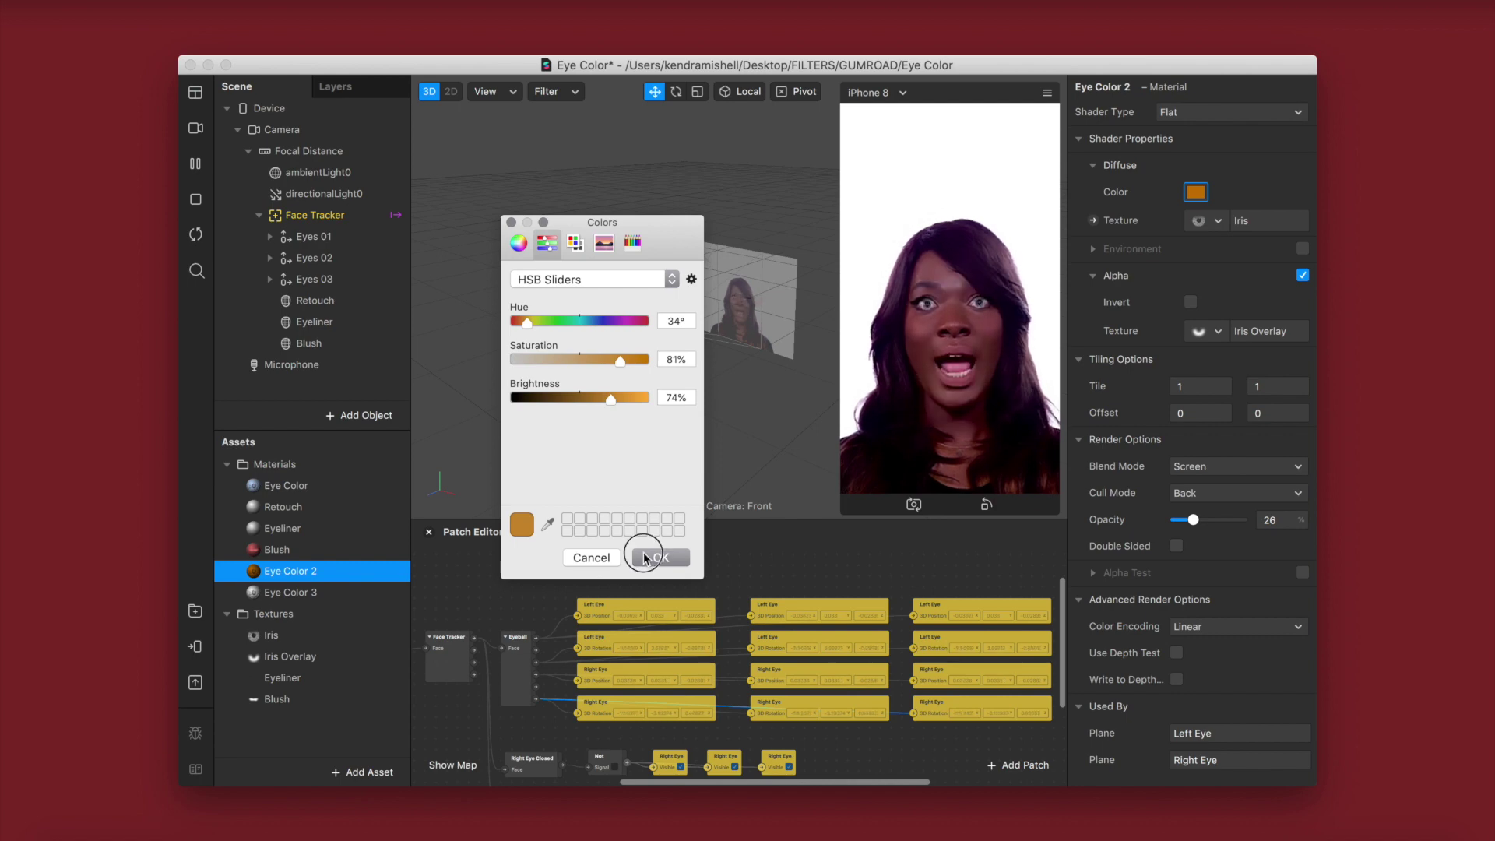
left_click(660, 557)
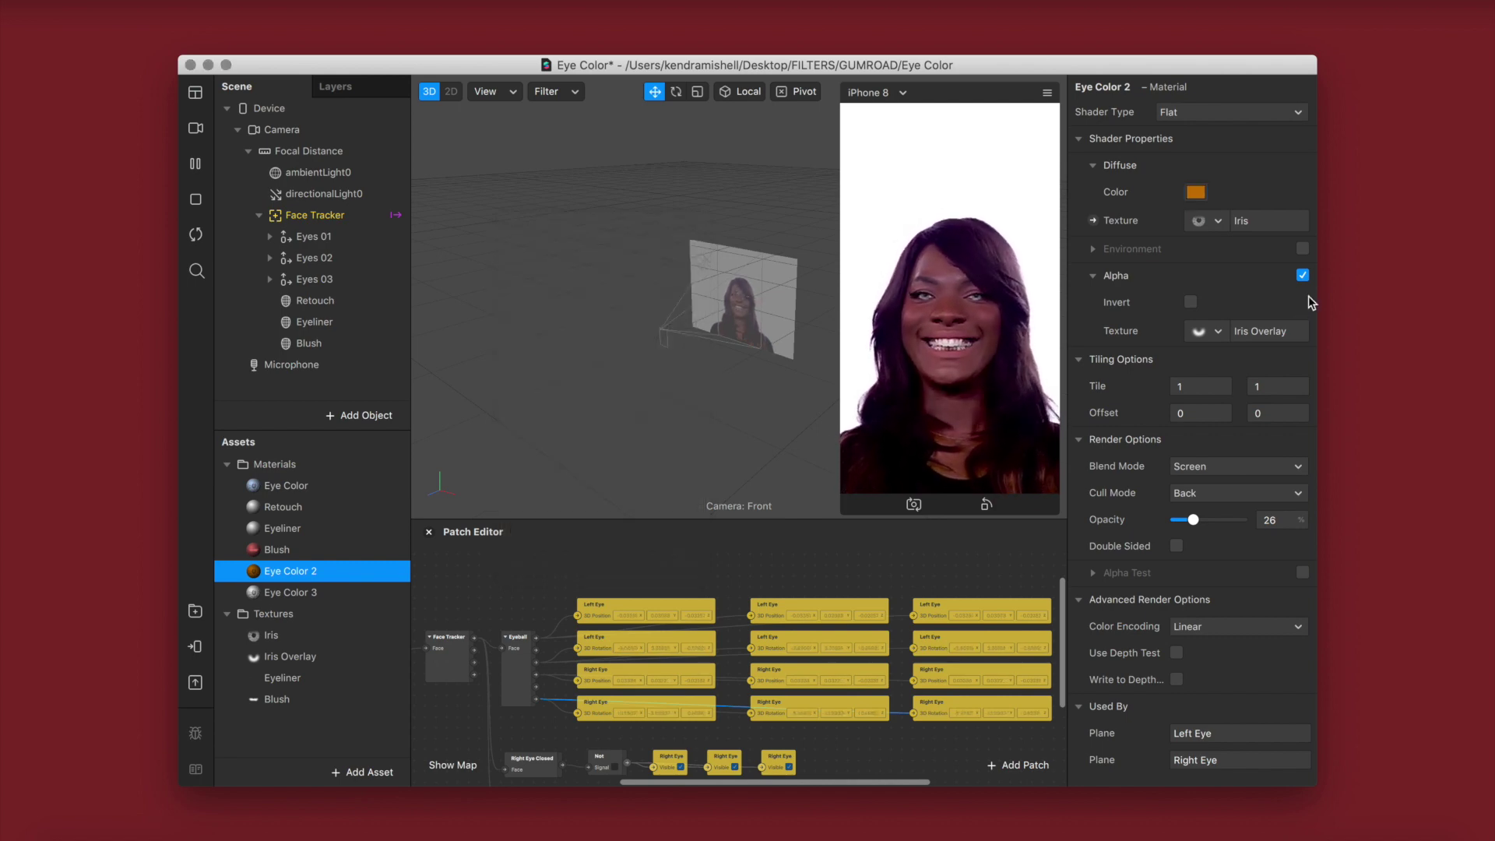
- Enable Environment on the Eye Color 2 material and set its type to Color
left_click(1303, 248)
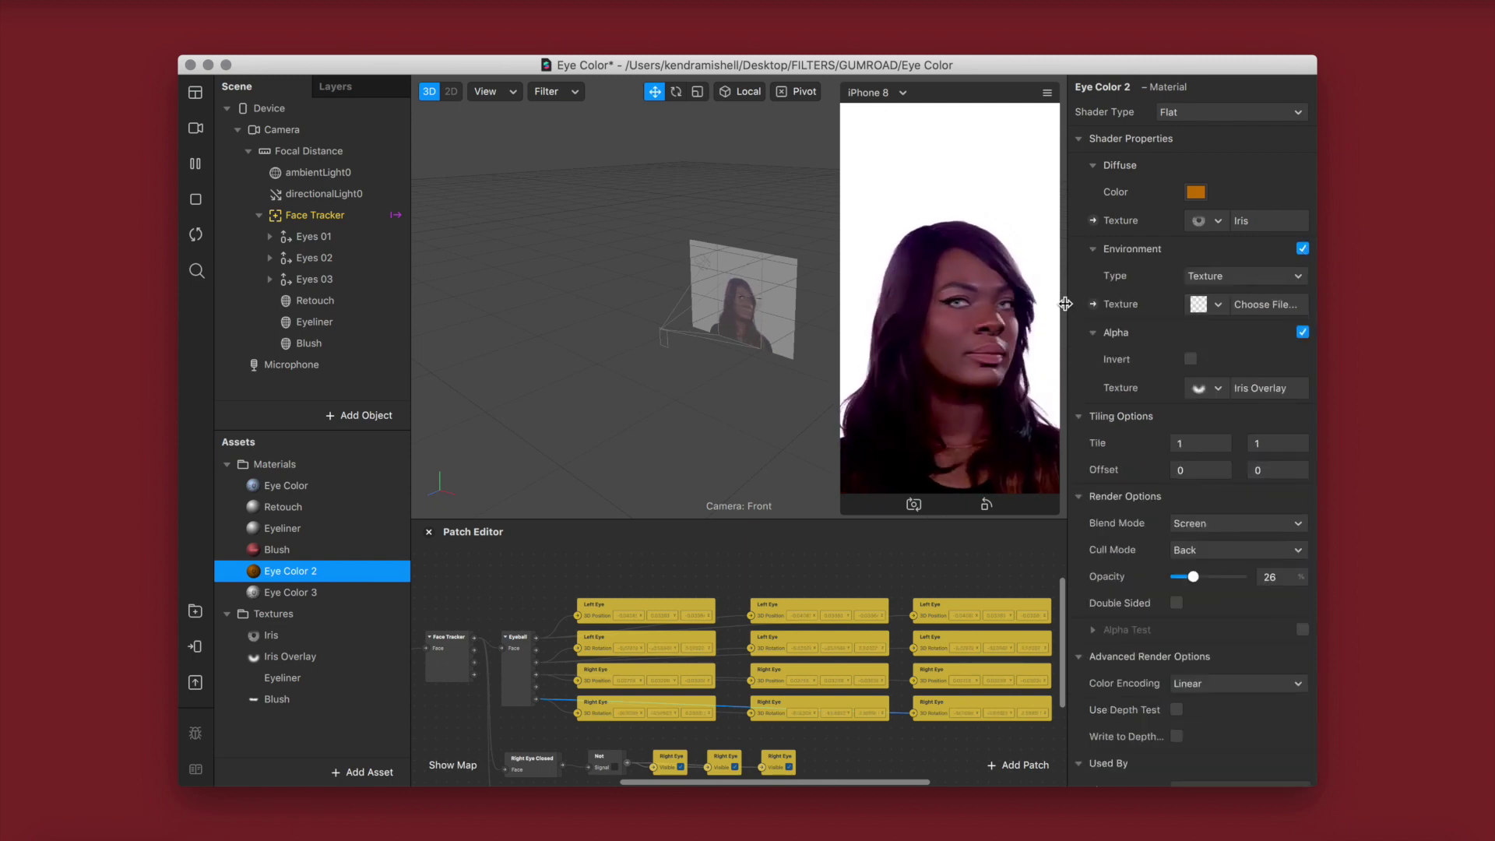
left_click(1218, 275)
left_click(1215, 283)
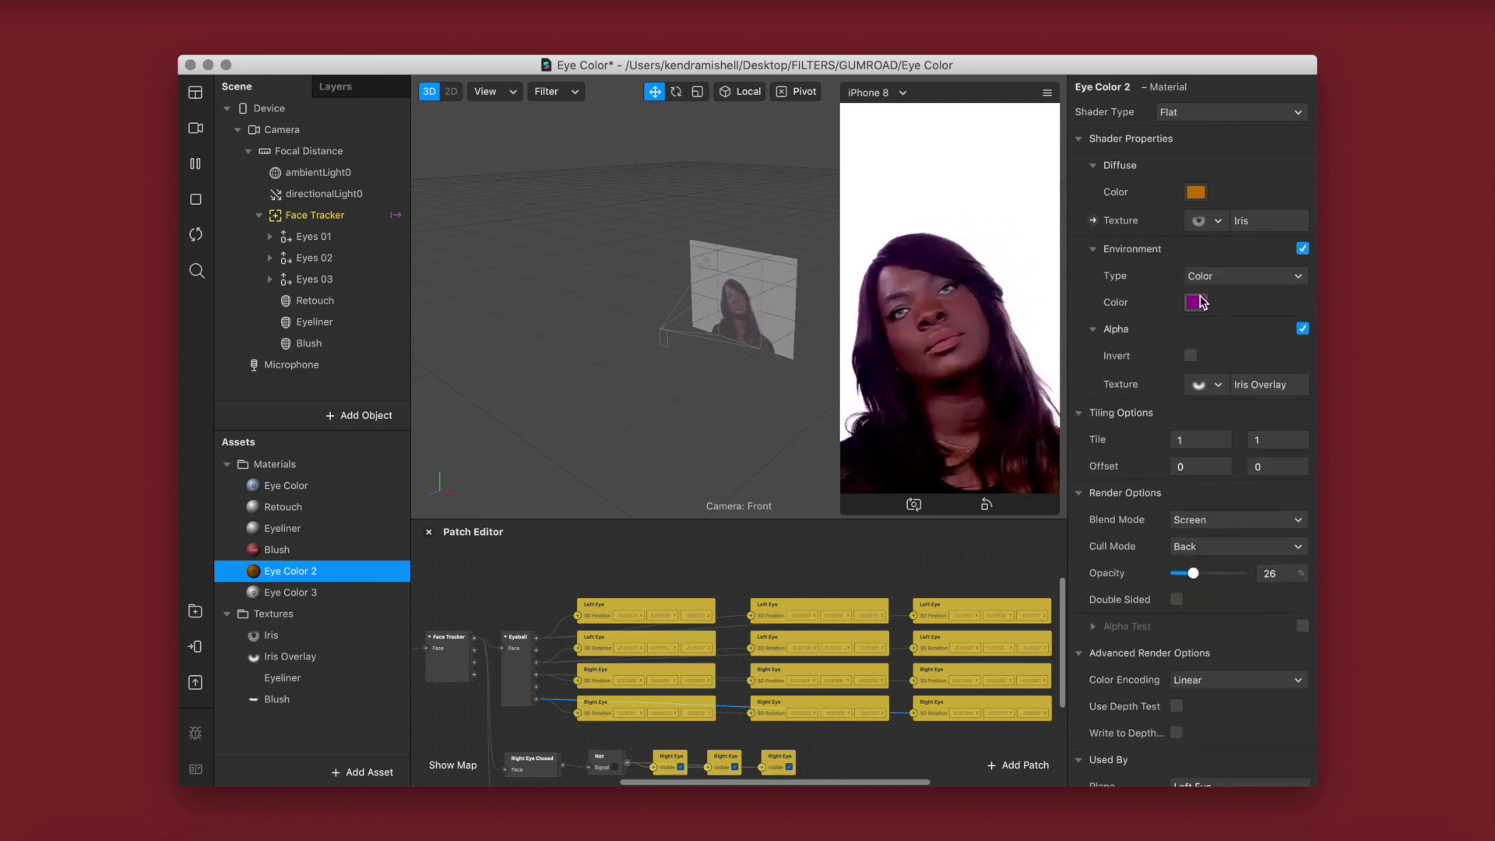
left_click(1196, 192)
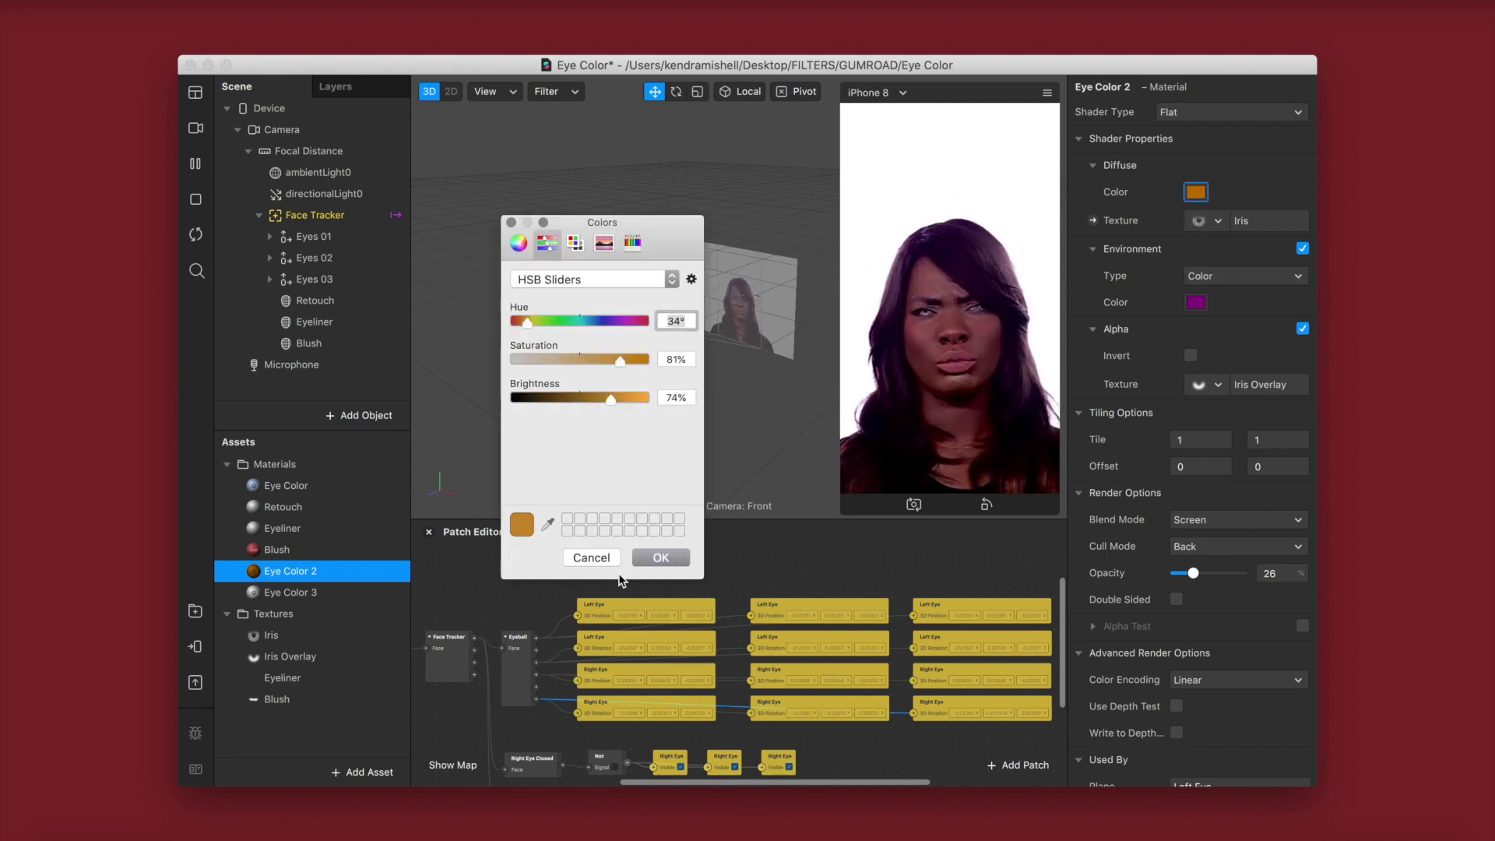
left_click(591, 557)
- Change the Eye Color 2 material's environment color to a muted orange with a hue of about 36°
left_click(1199, 305)
left_click_drag(623, 321, 528, 322)
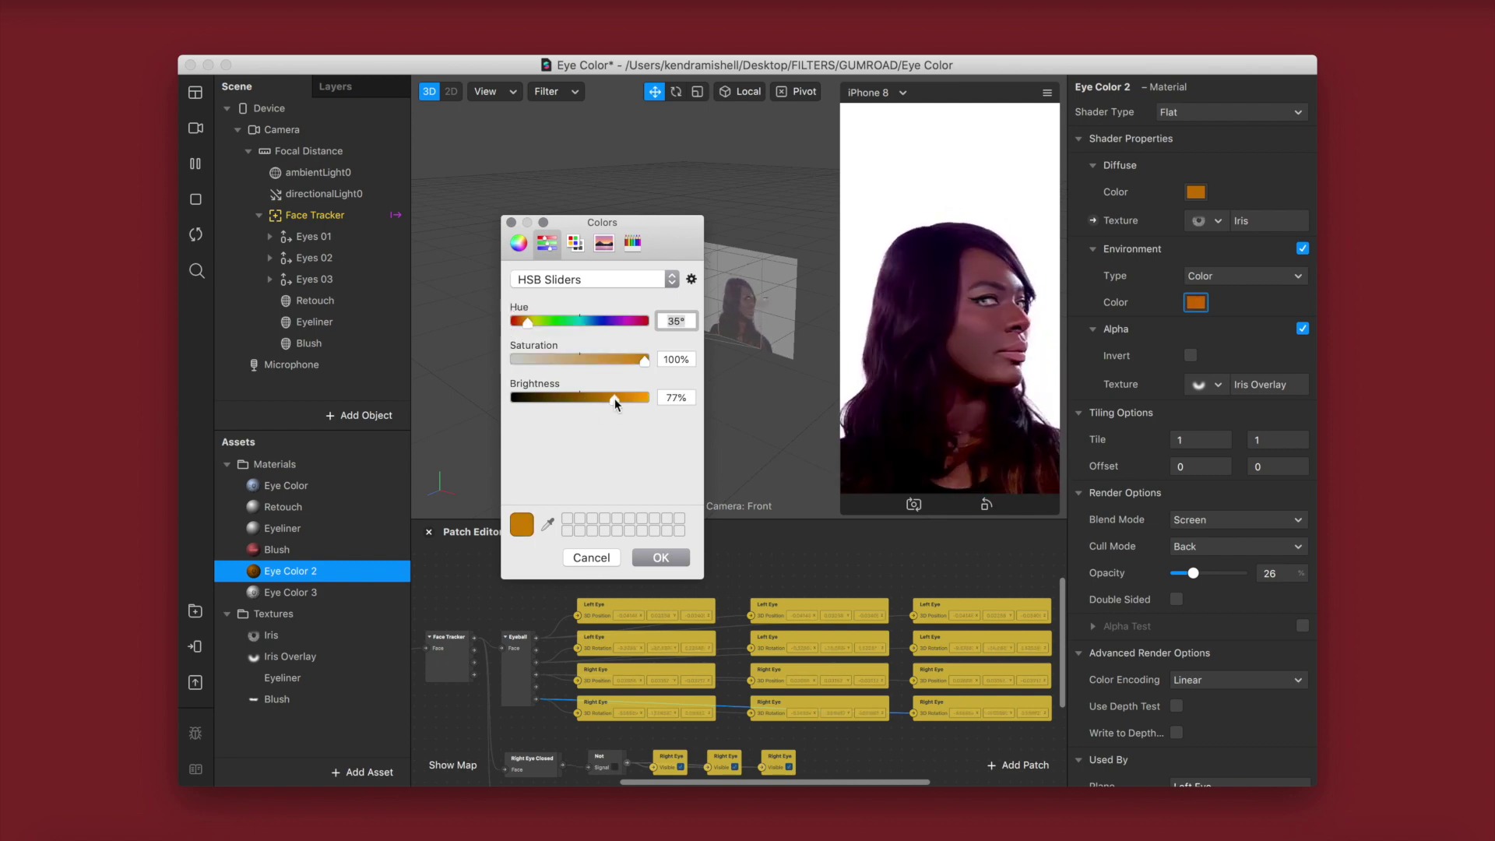
left_click(618, 396)
left_click_drag(620, 398, 602, 372)
left_click(618, 360)
left_click(668, 556)
- Lower the saturation of the Eye Color 2 material's diffuse color to a softer orange
left_click(1196, 191)
left_click_drag(600, 357, 592, 362)
left_click(660, 563)
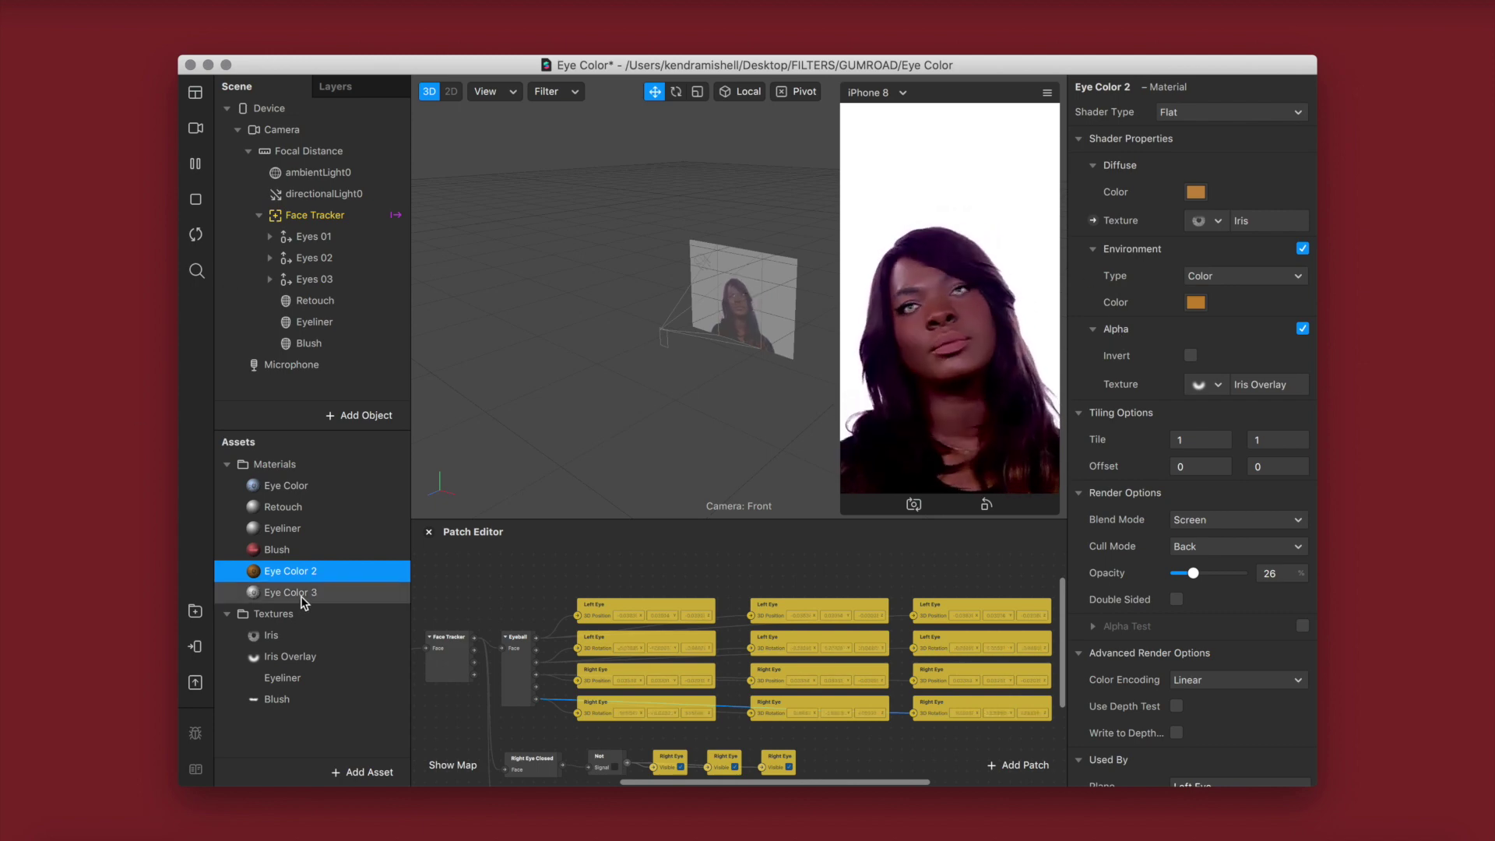
- Set the Eye Color 3 material's diffuse color to gray with 0% saturation and 67% brightness
left_click(303, 596)
left_click(1196, 193)
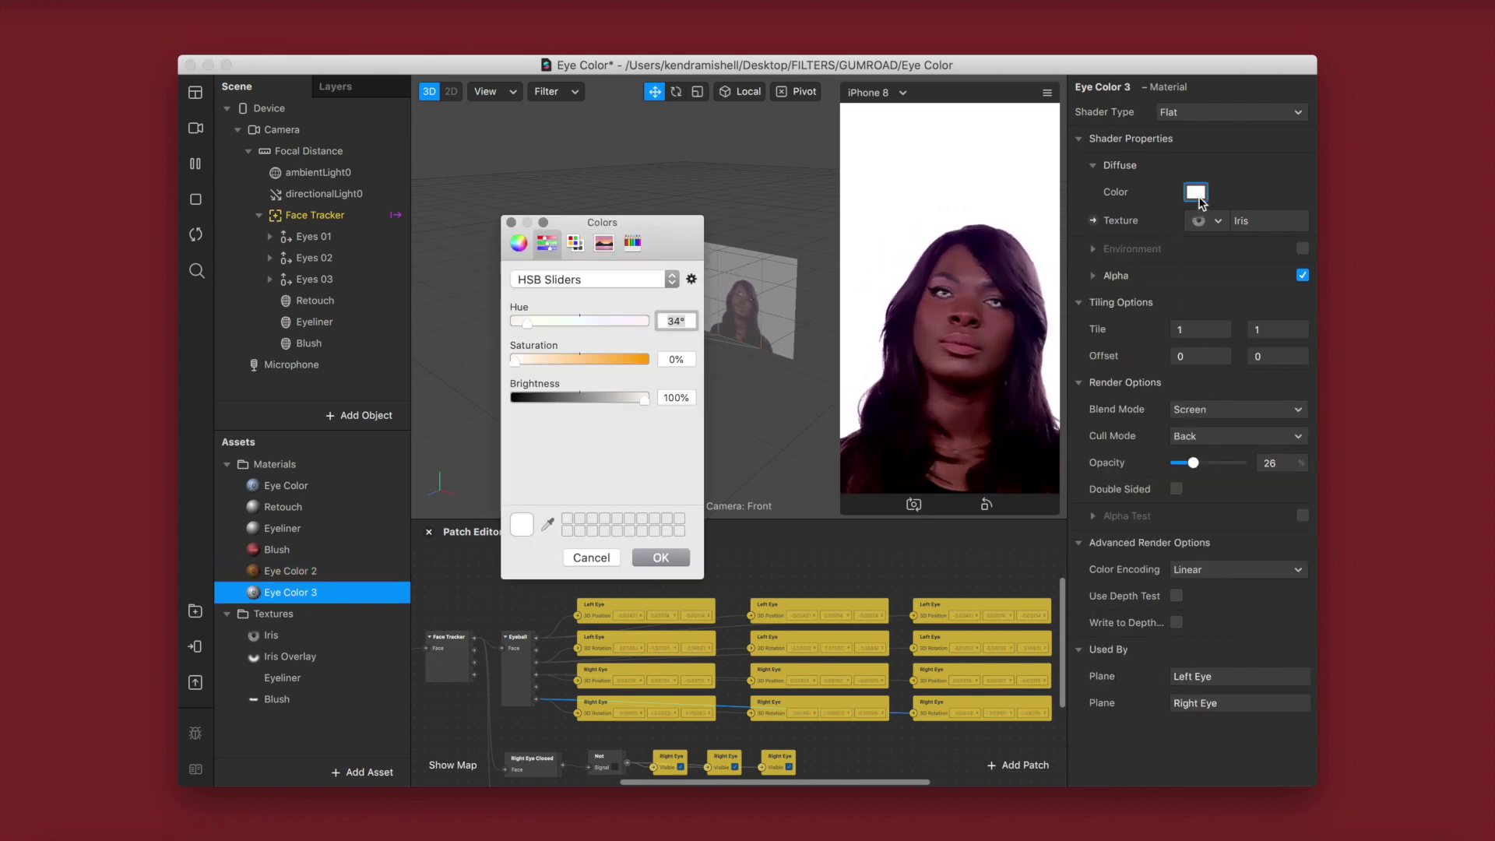
mouse_move(605, 396)
left_mouse_down()
mouse_move(622, 400)
mouse_move(602, 397)
left_mouse_up()
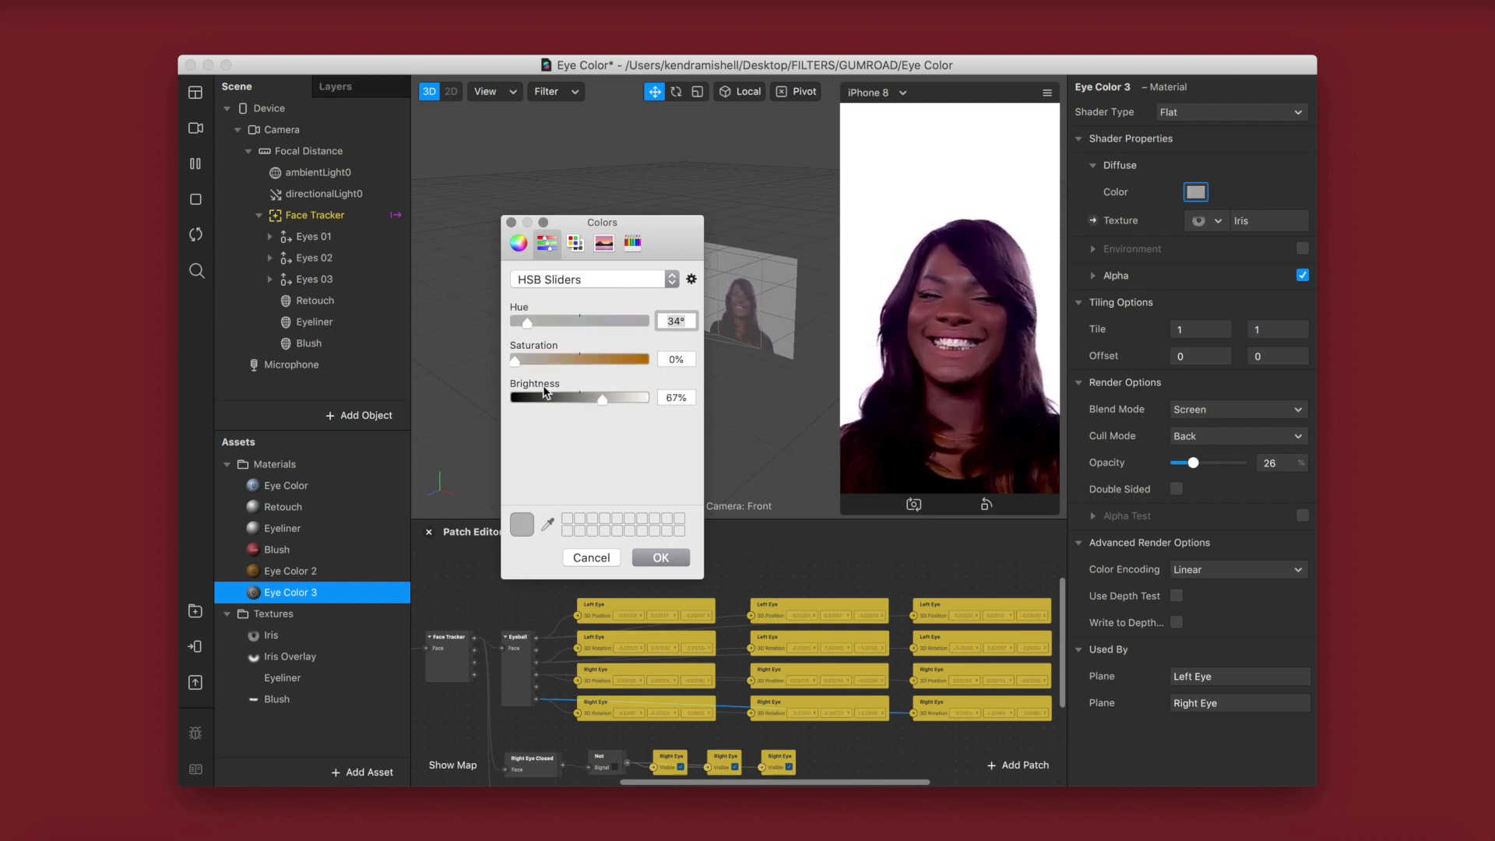
left_click(663, 564)
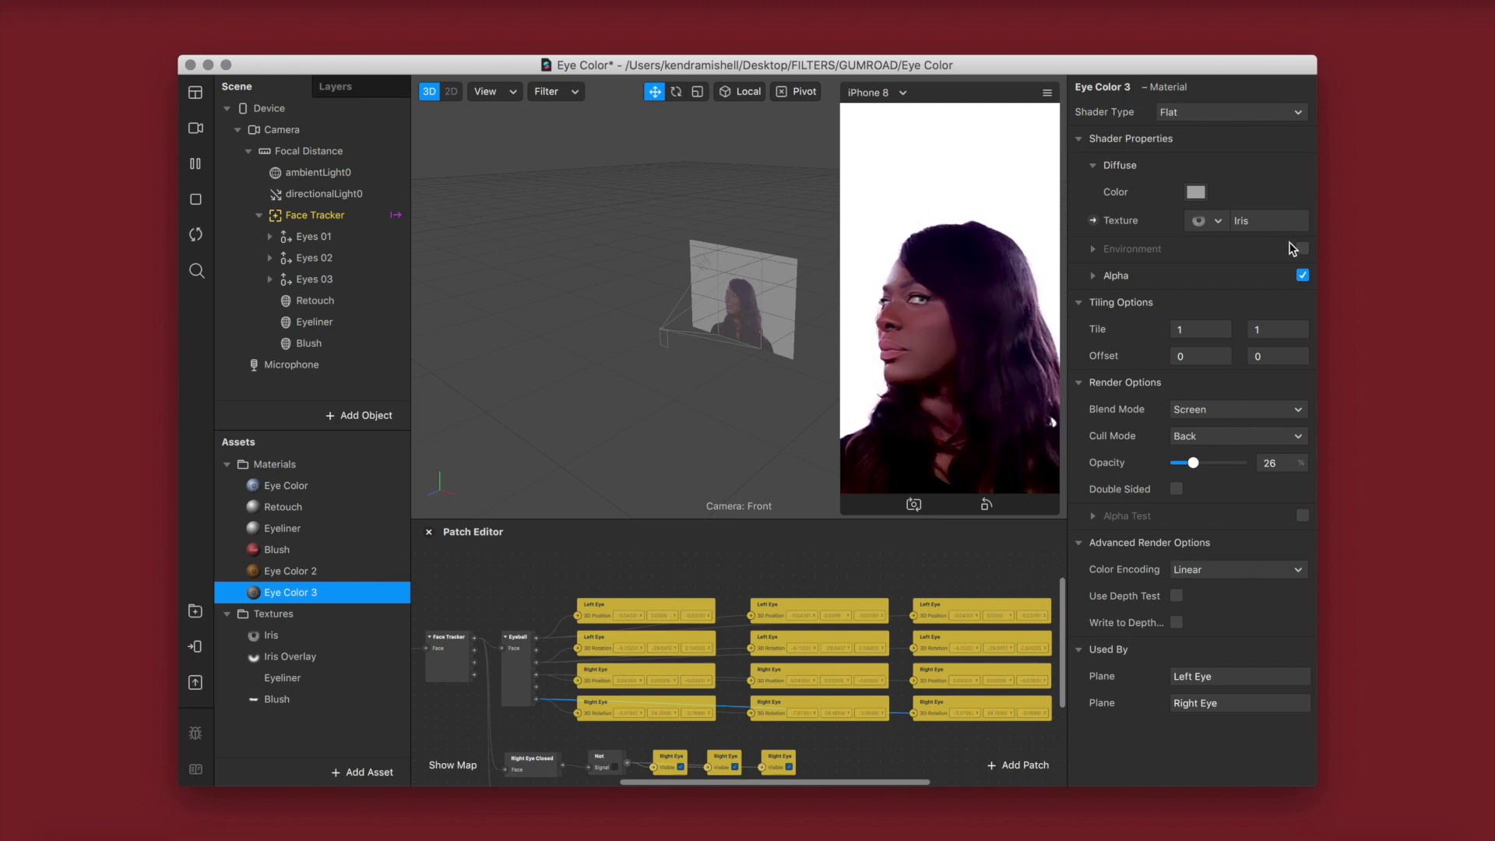
- Enable Environment on the Eye Color 3 material with type Color, using light gray at 0% saturation and about 78% brightness
left_click(1302, 249)
left_click(1212, 277)
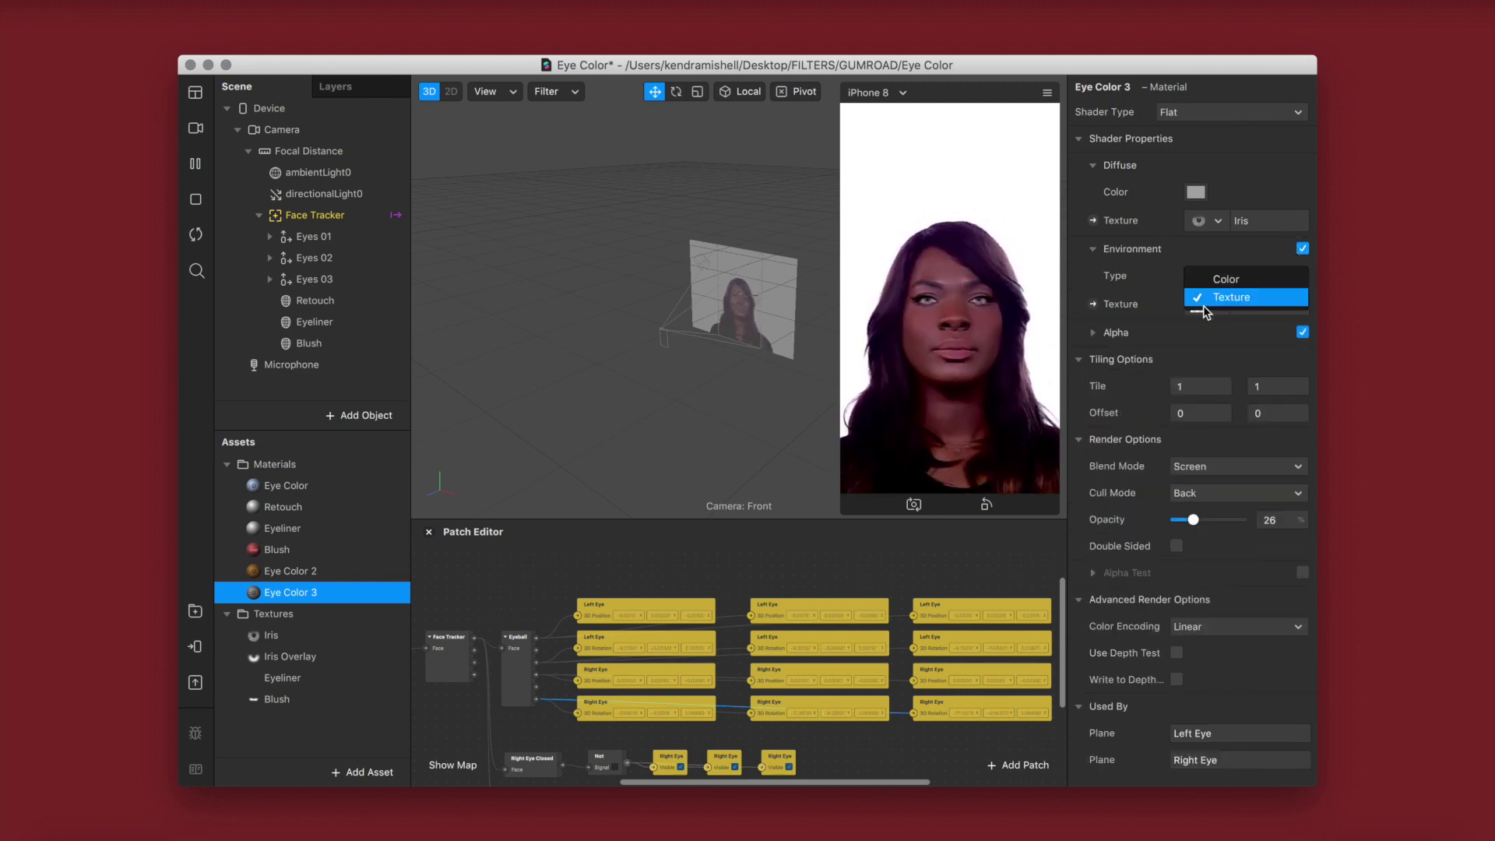
left_click(1216, 282)
left_click(1196, 302)
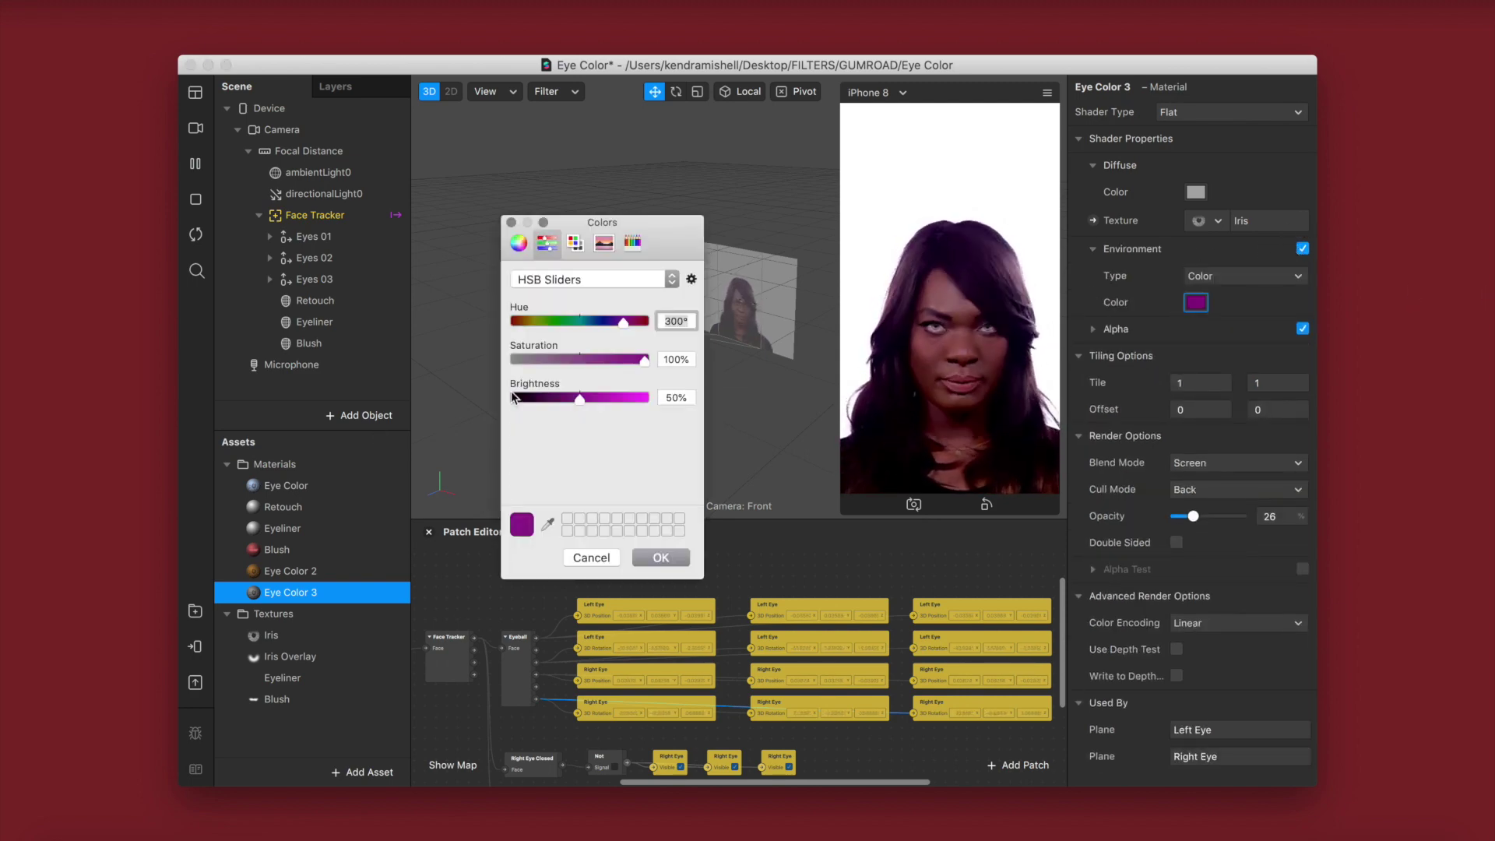
left_click_drag(534, 361, 511, 361)
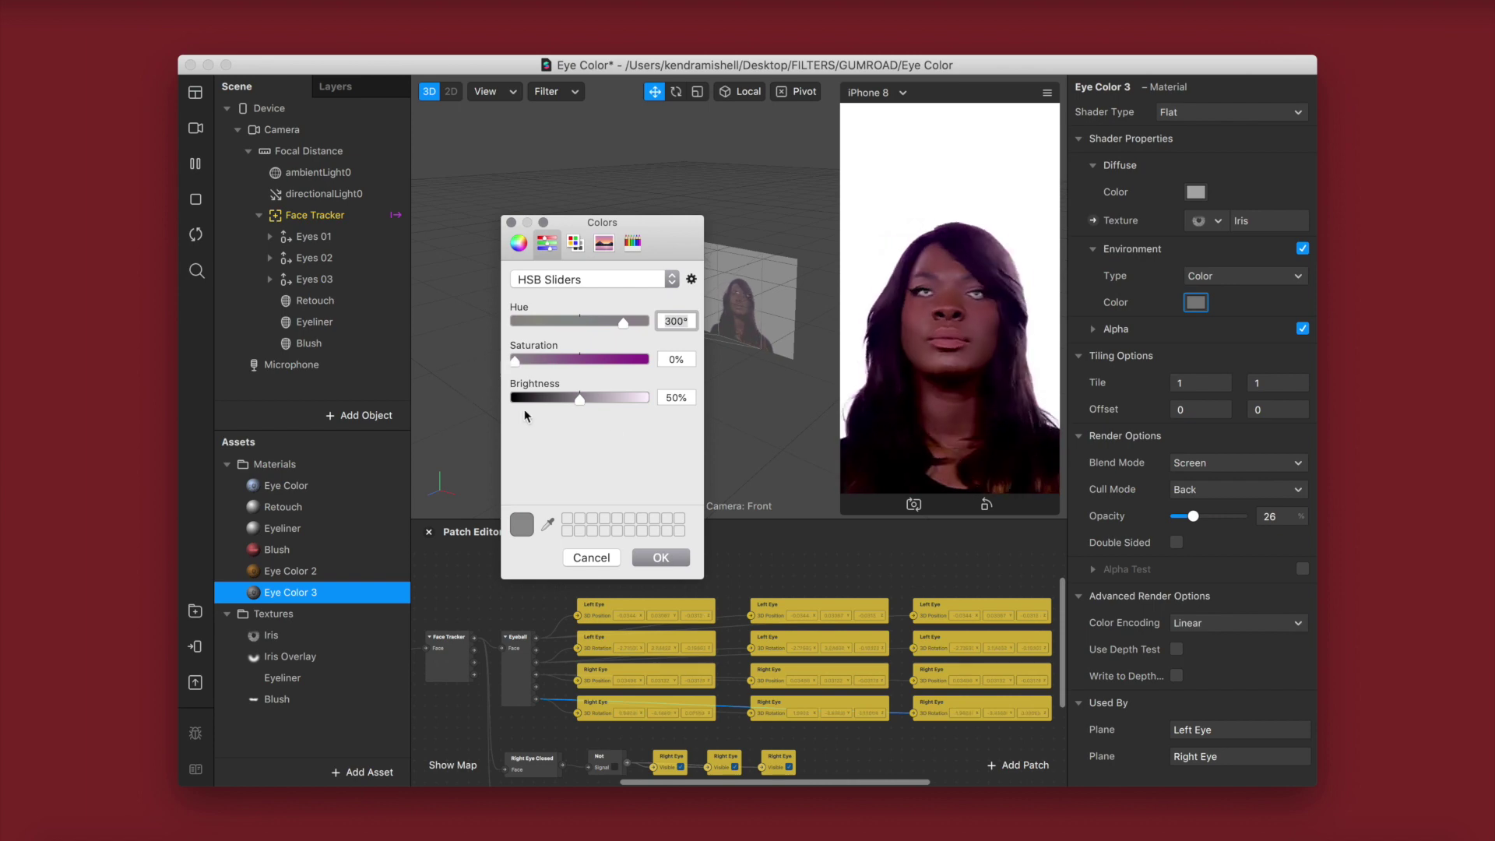
left_click(634, 402)
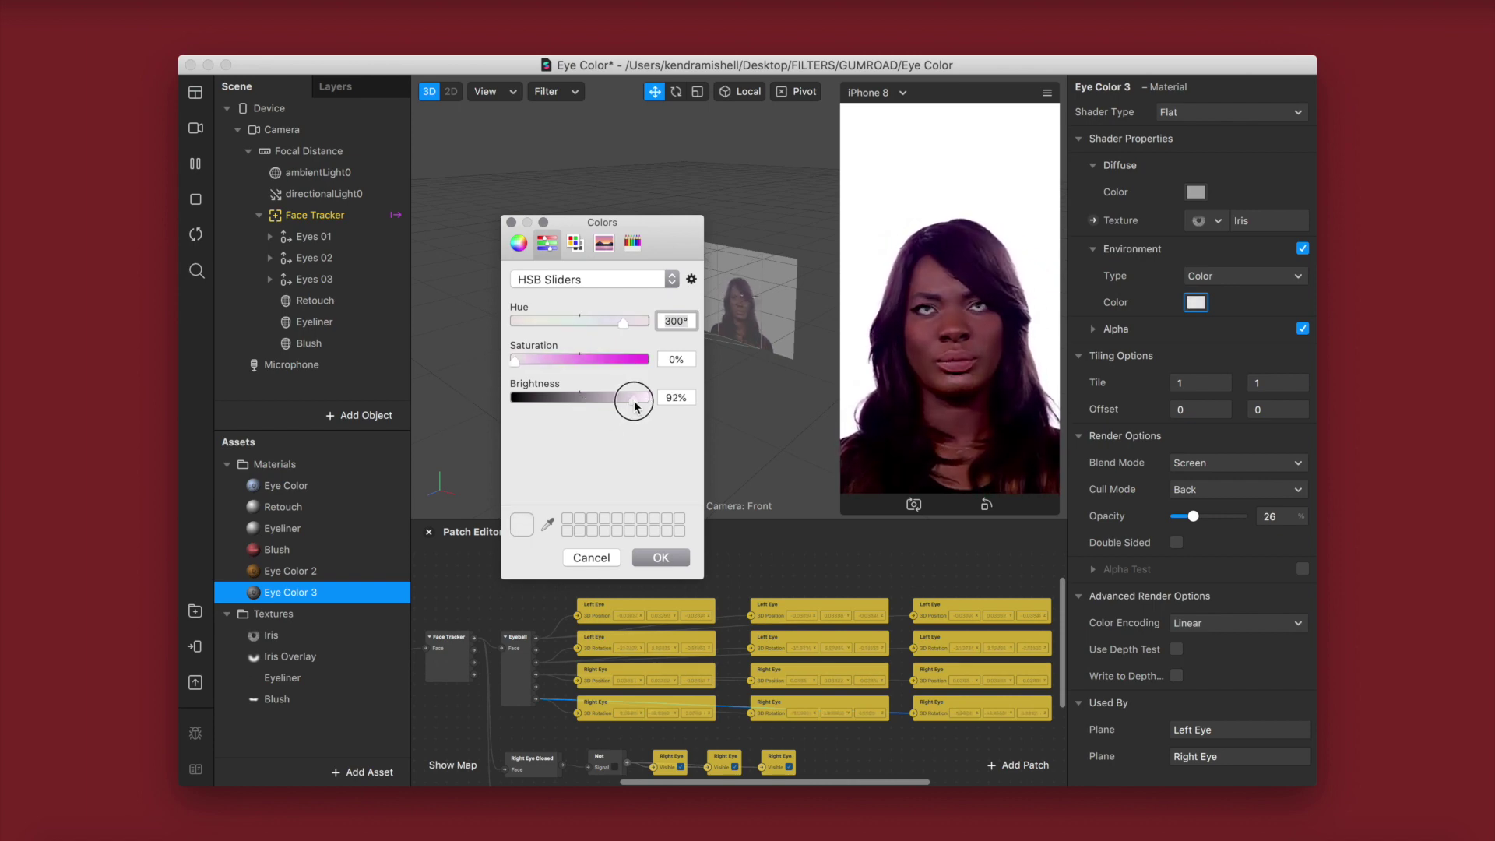
left_click_drag(634, 405, 621, 408)
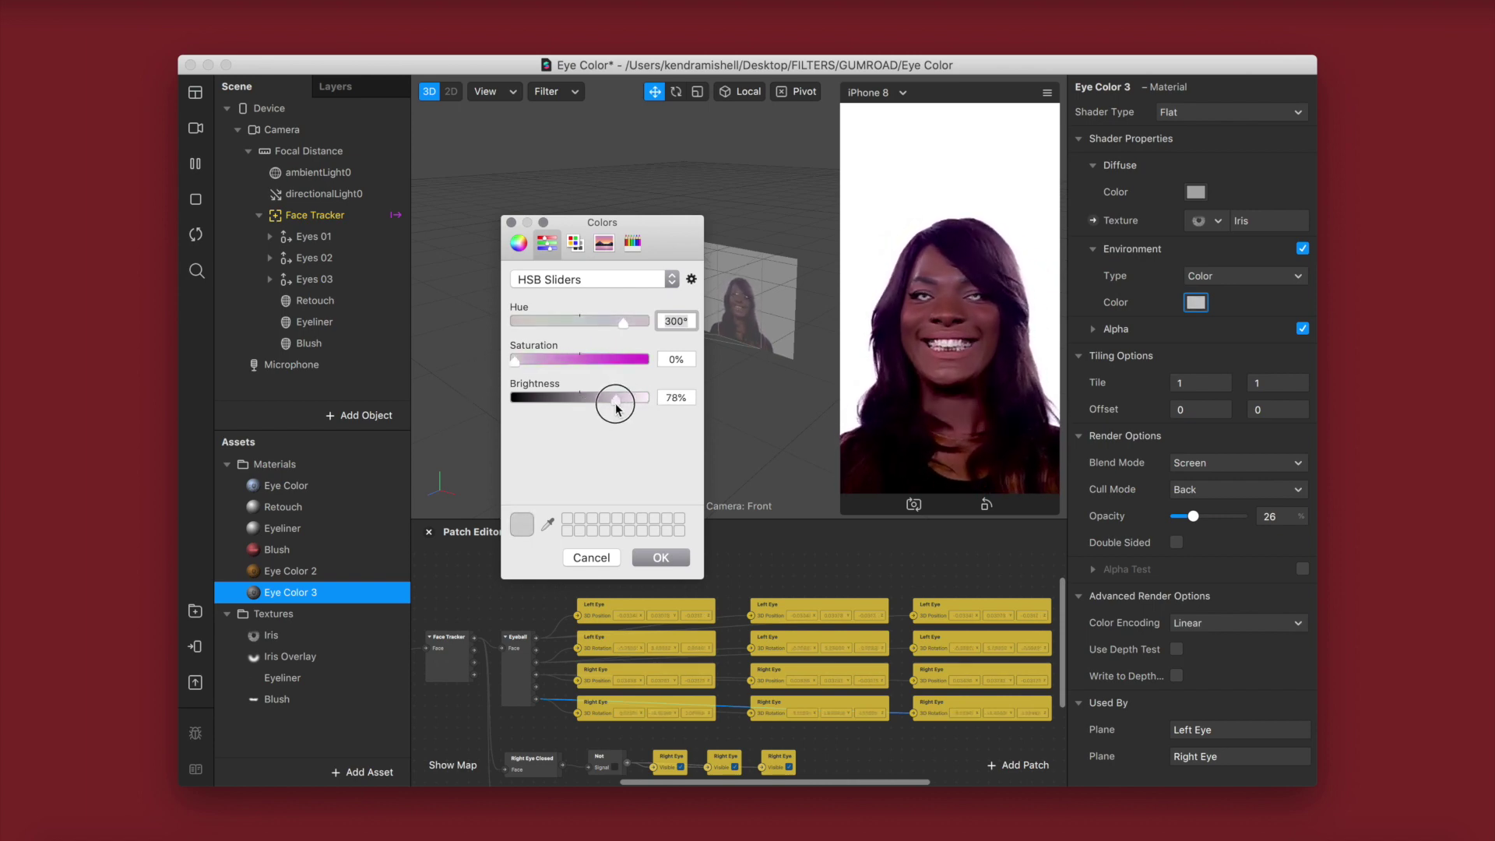
left_click(662, 558)
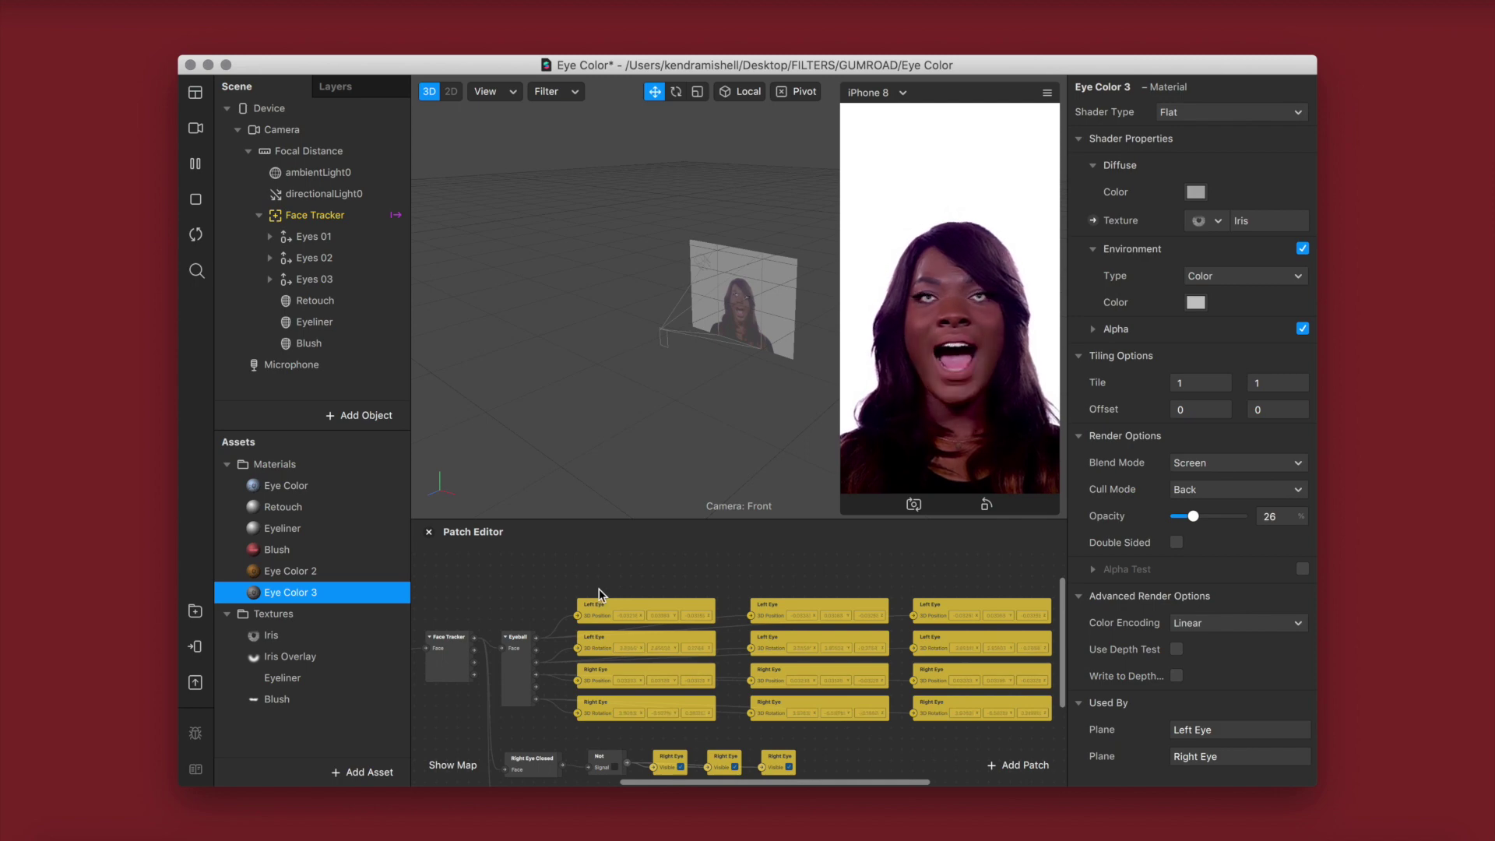
- Add the "Tap to change" custom instruction to the Device, shown on opening
scroll(600, 589, "down", 5)
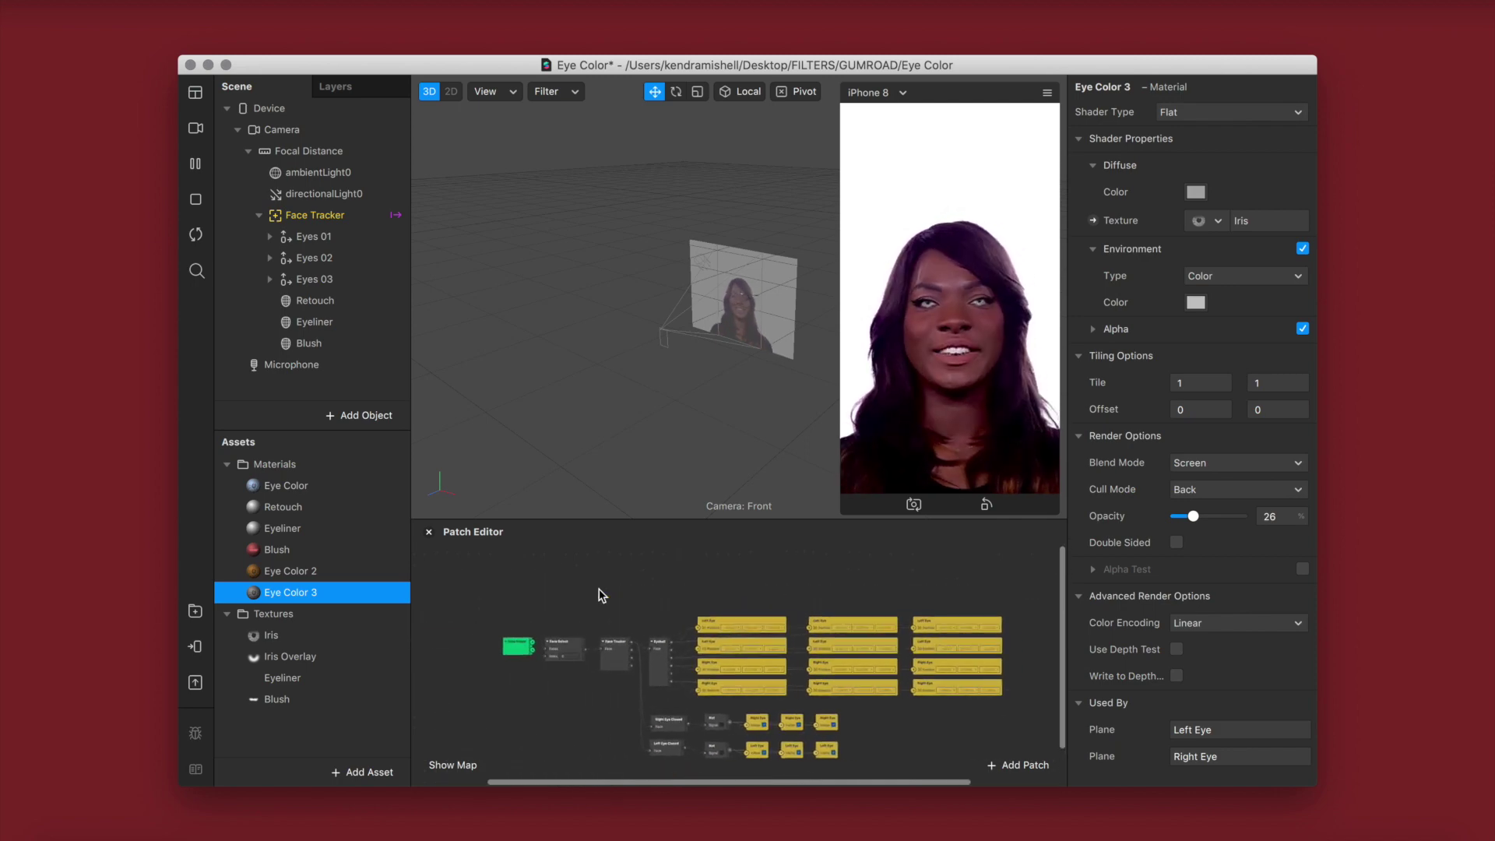
left_click(314, 278)
left_click(263, 110)
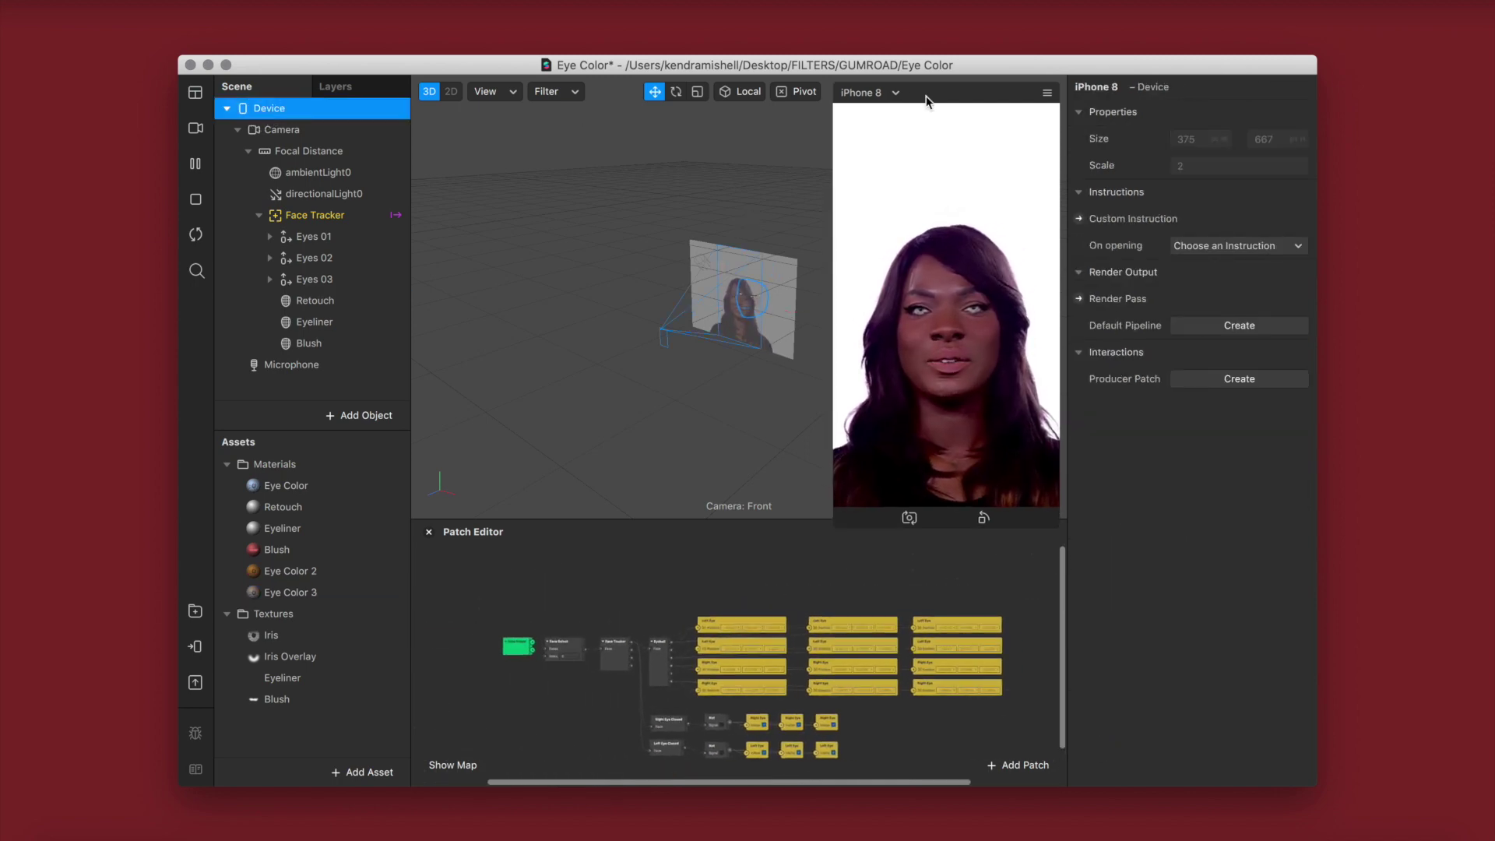
left_click(1271, 259)
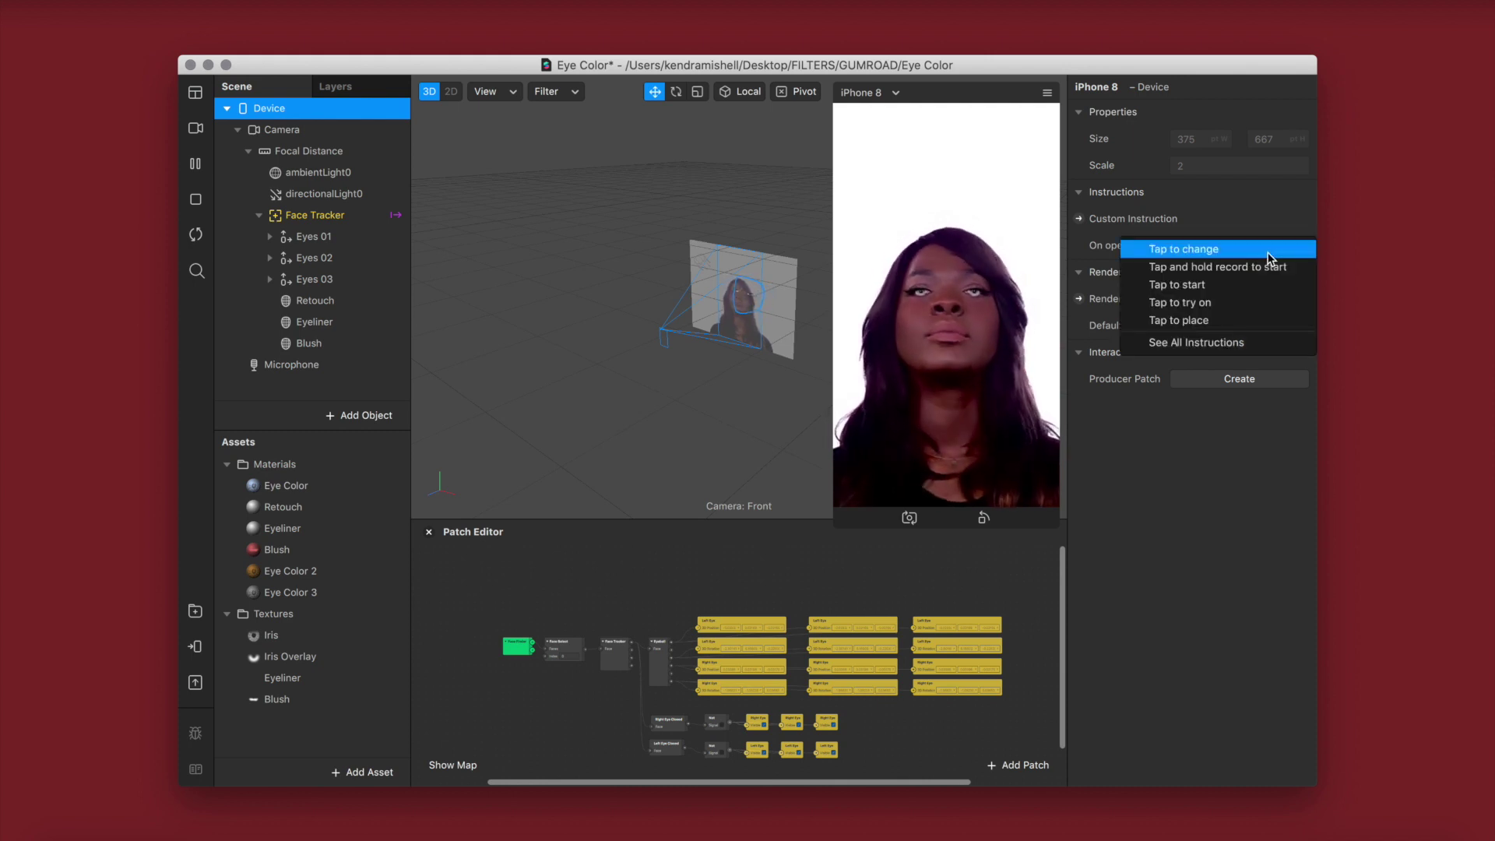
left_click(1269, 254)
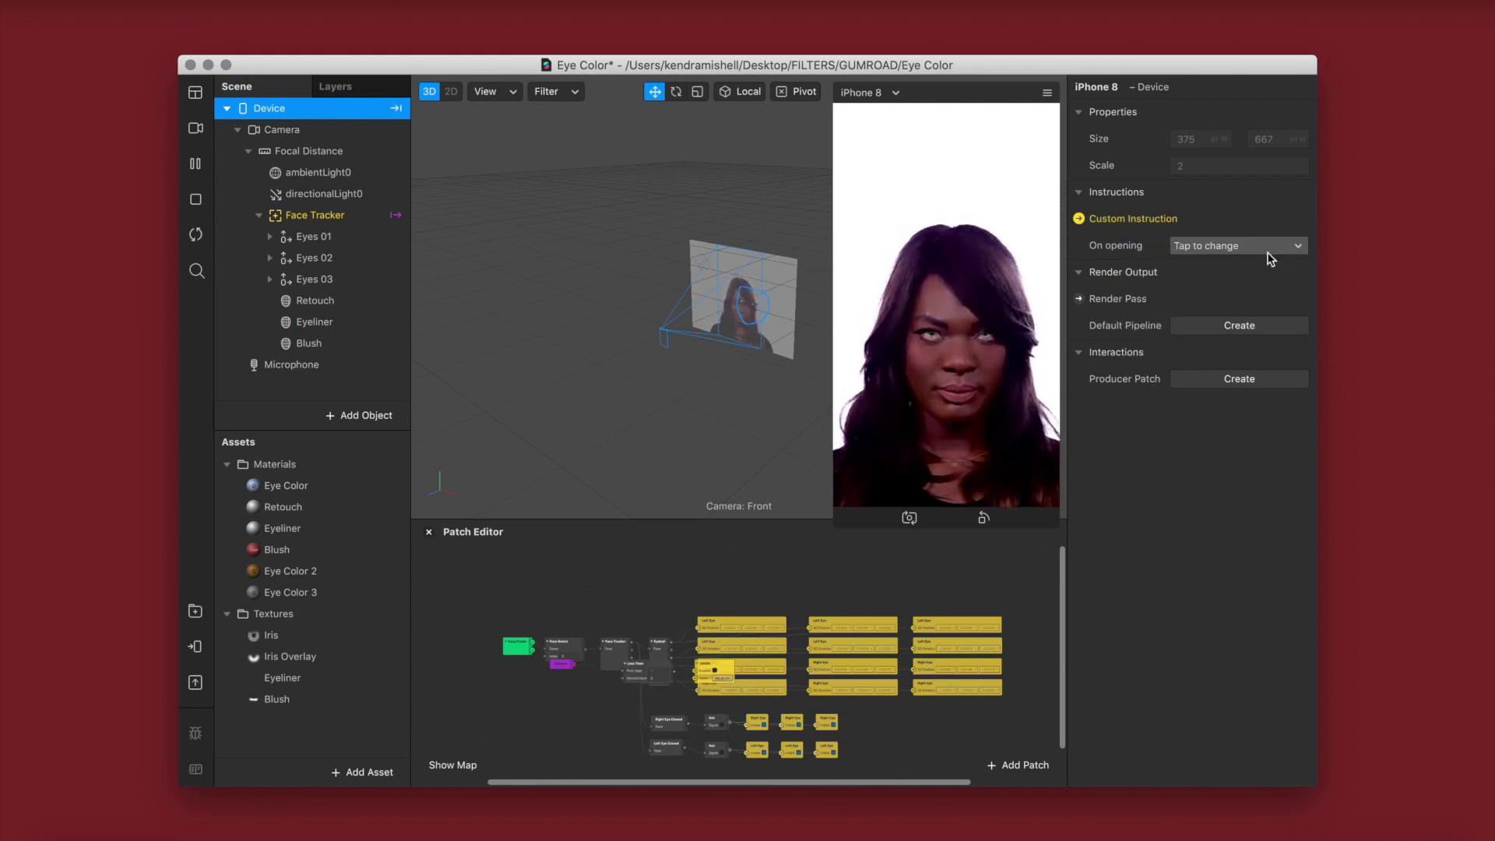
- Arrange the Runtime, Less Than and Device instruction patches in a row above the face tracking patches
left_click_drag(564, 675, 538, 602)
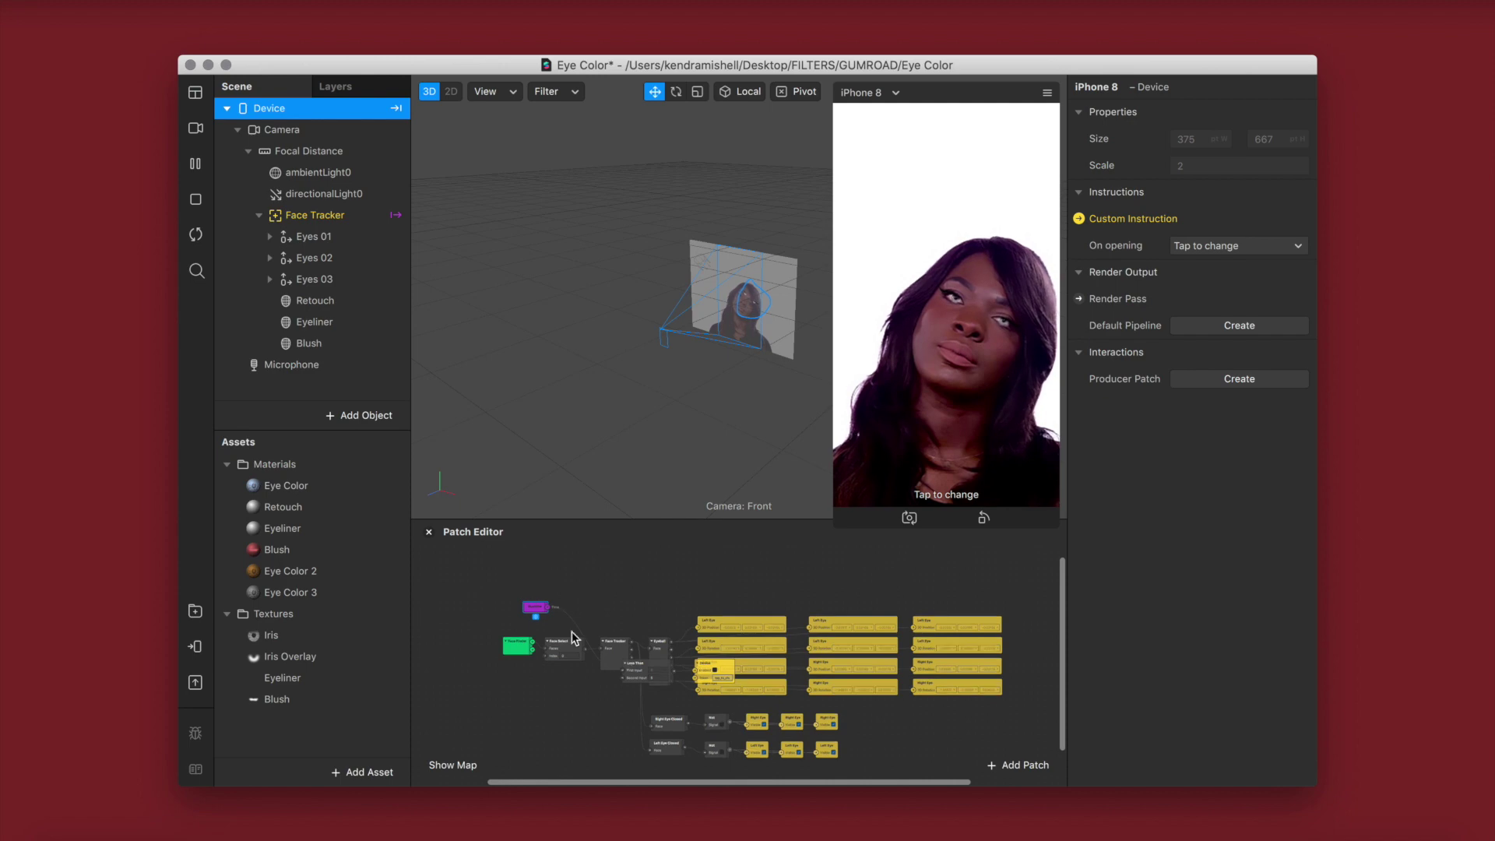
left_click_drag(649, 668, 606, 597)
left_click_drag(706, 667, 674, 587)
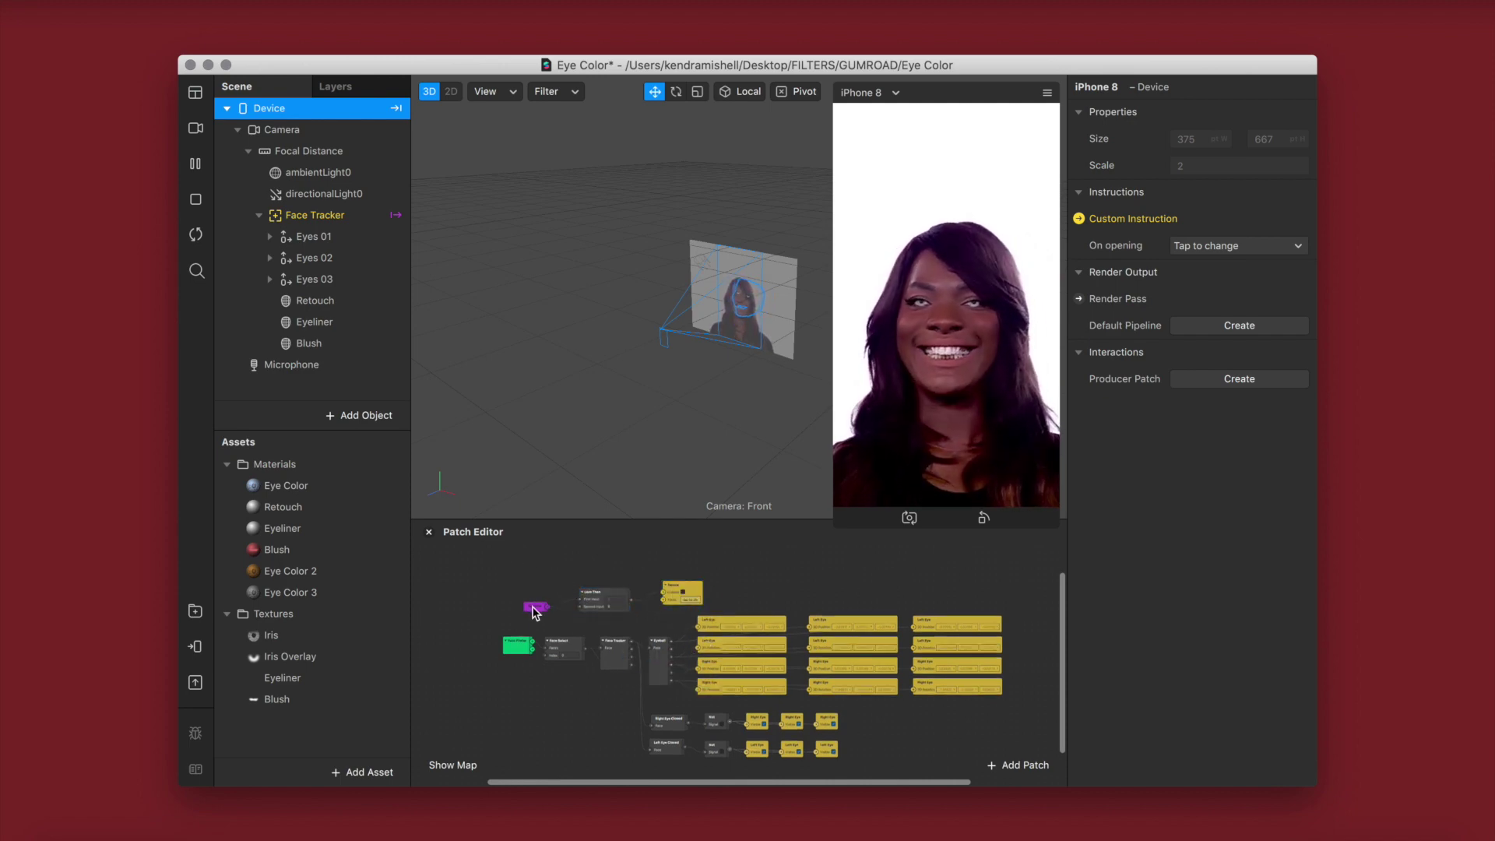
left_click_drag(535, 581, 626, 589)
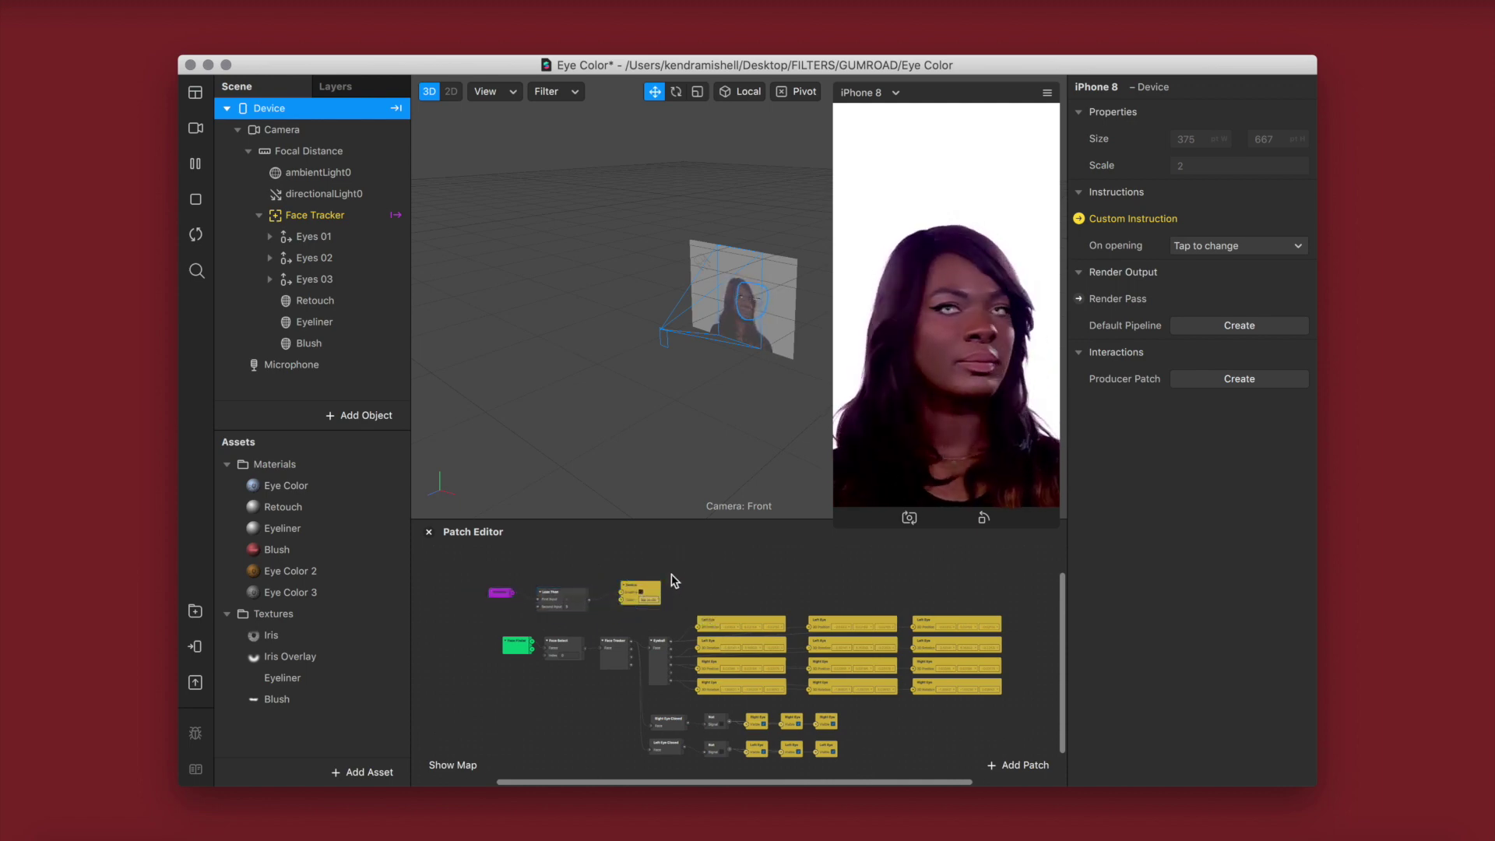
scroll(673, 584, "up", 5)
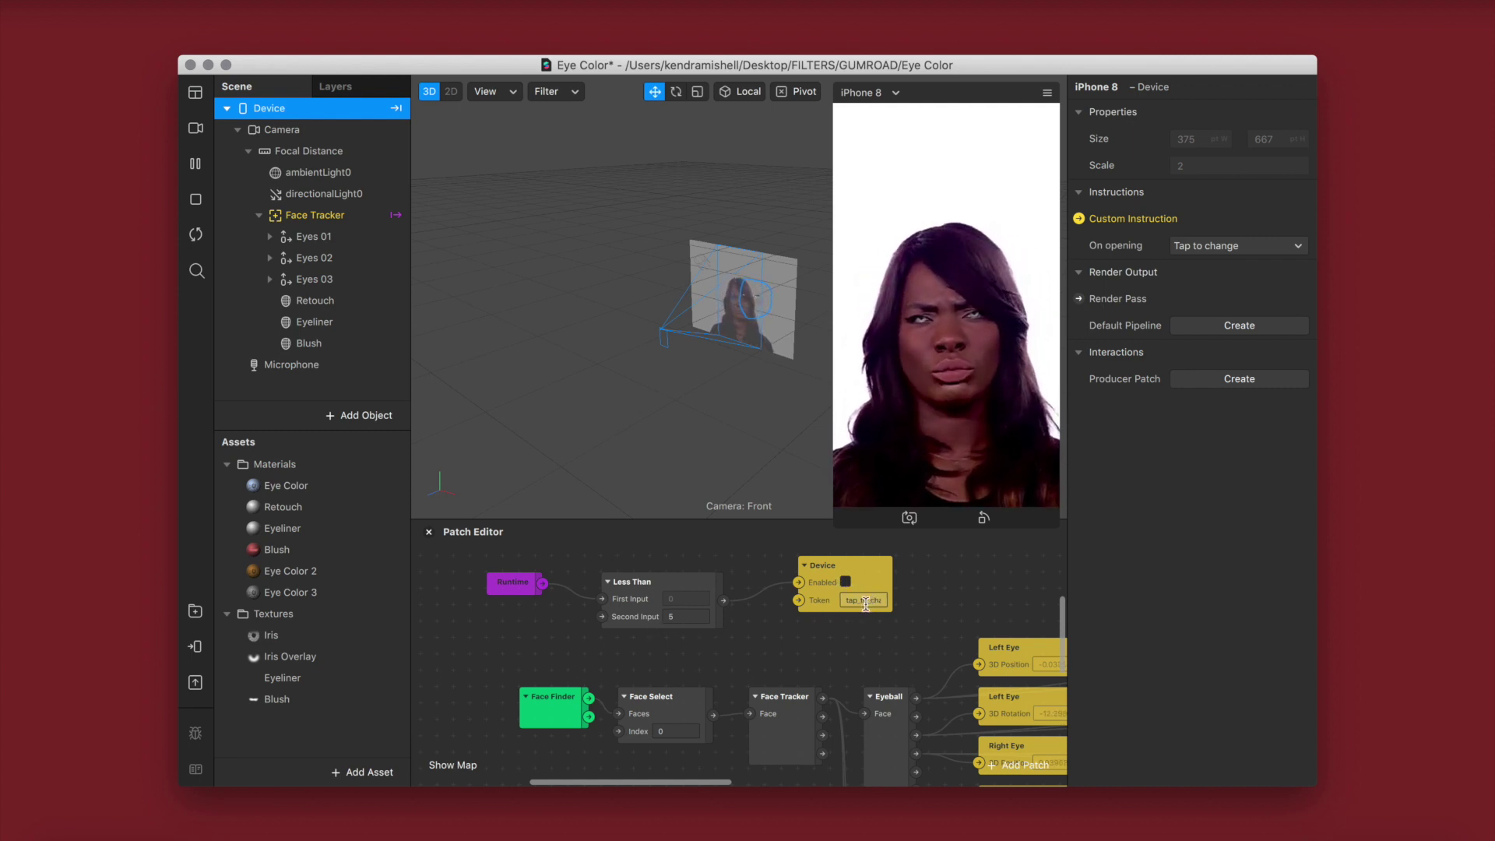
scroll(865, 603, "down", 8)
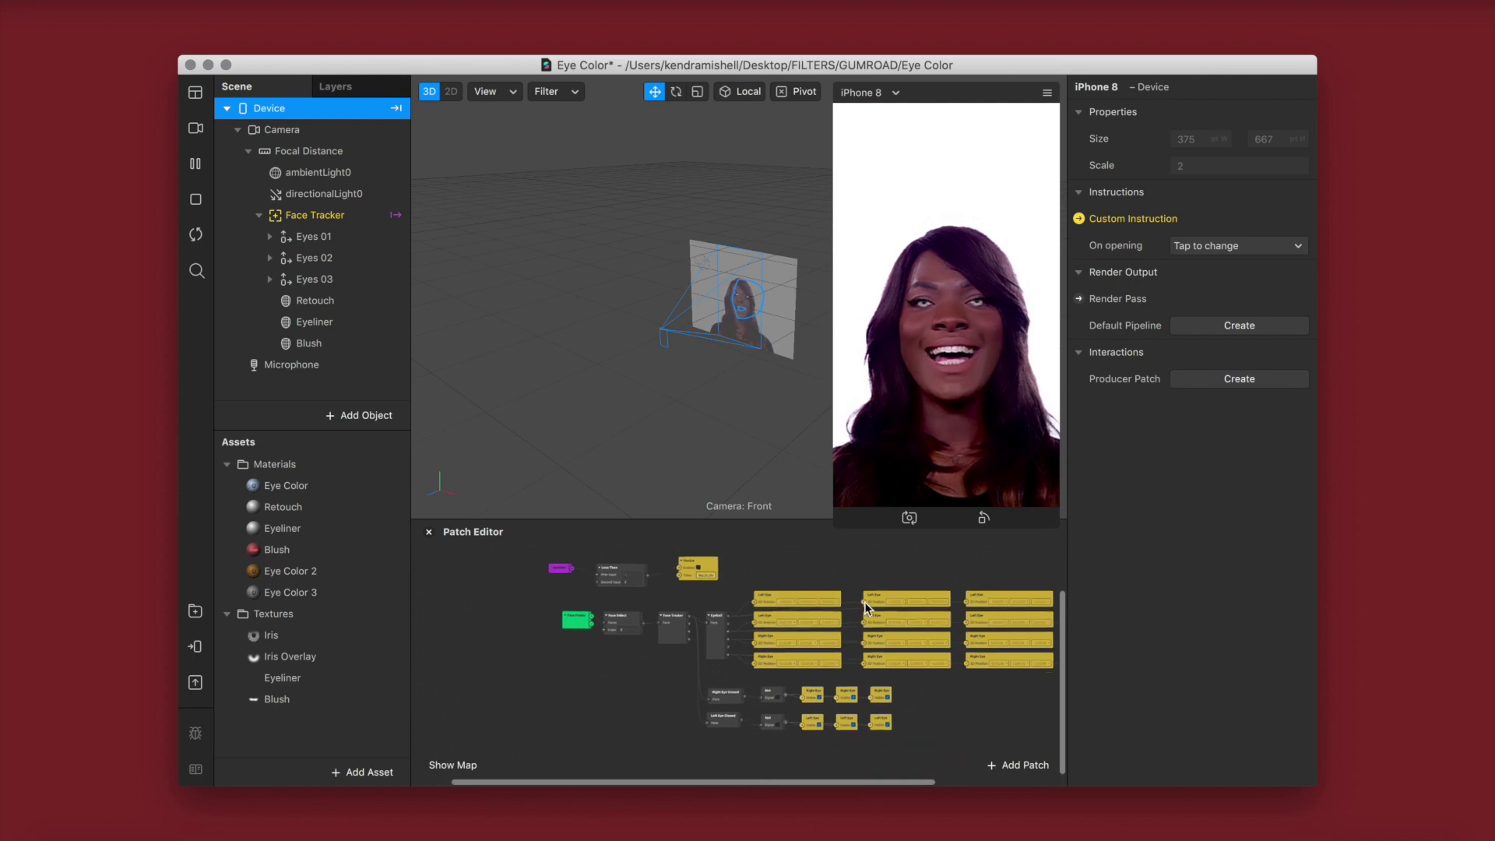
- Add a Screen Tap patch in the empty area above the eye patches
scroll(864, 603, "up", 4)
scroll(793, 610, "up", 4)
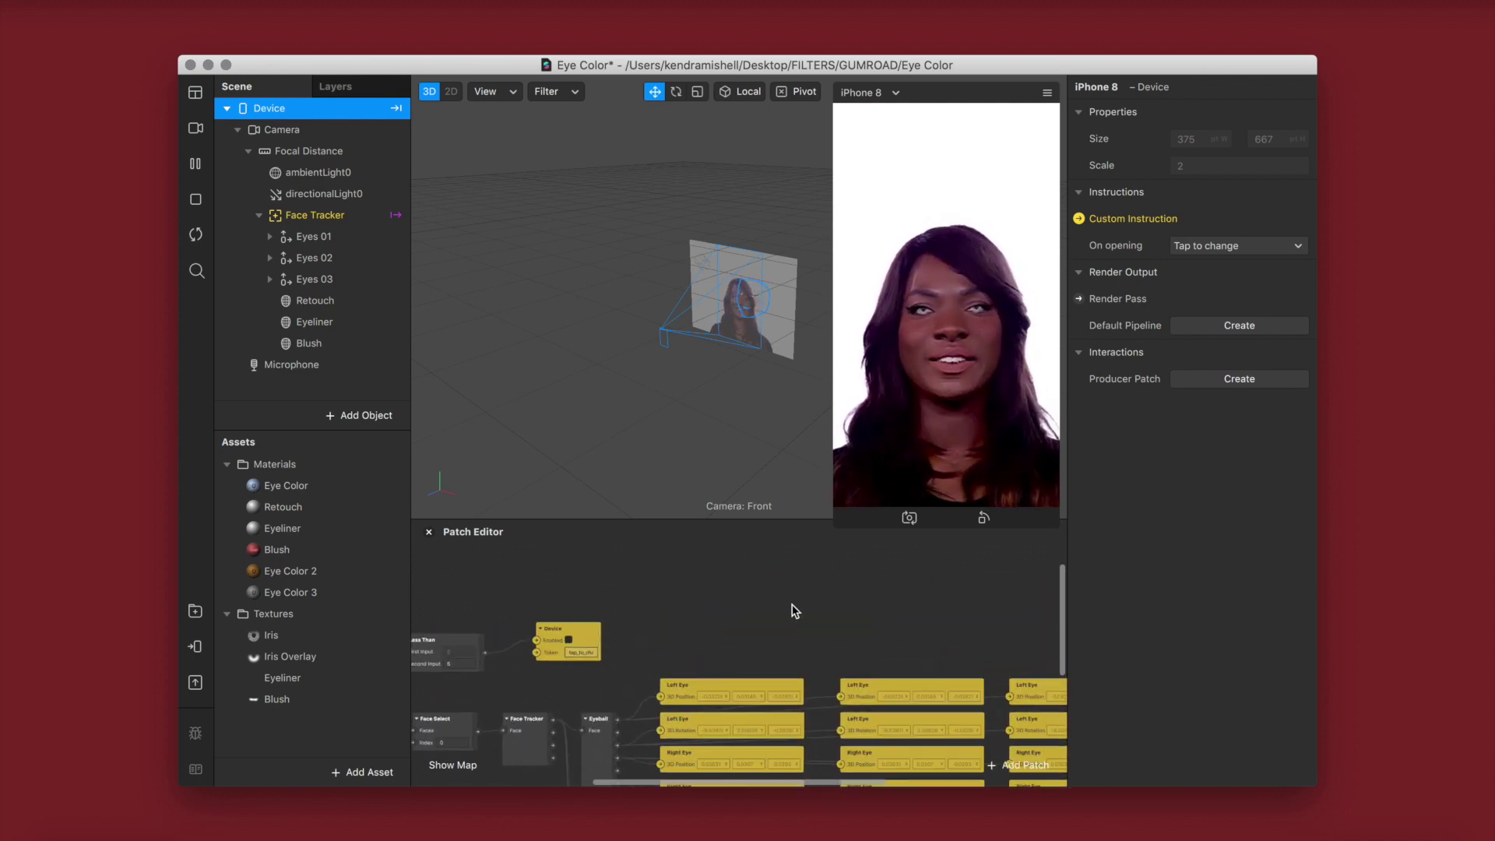
double_click(665, 595)
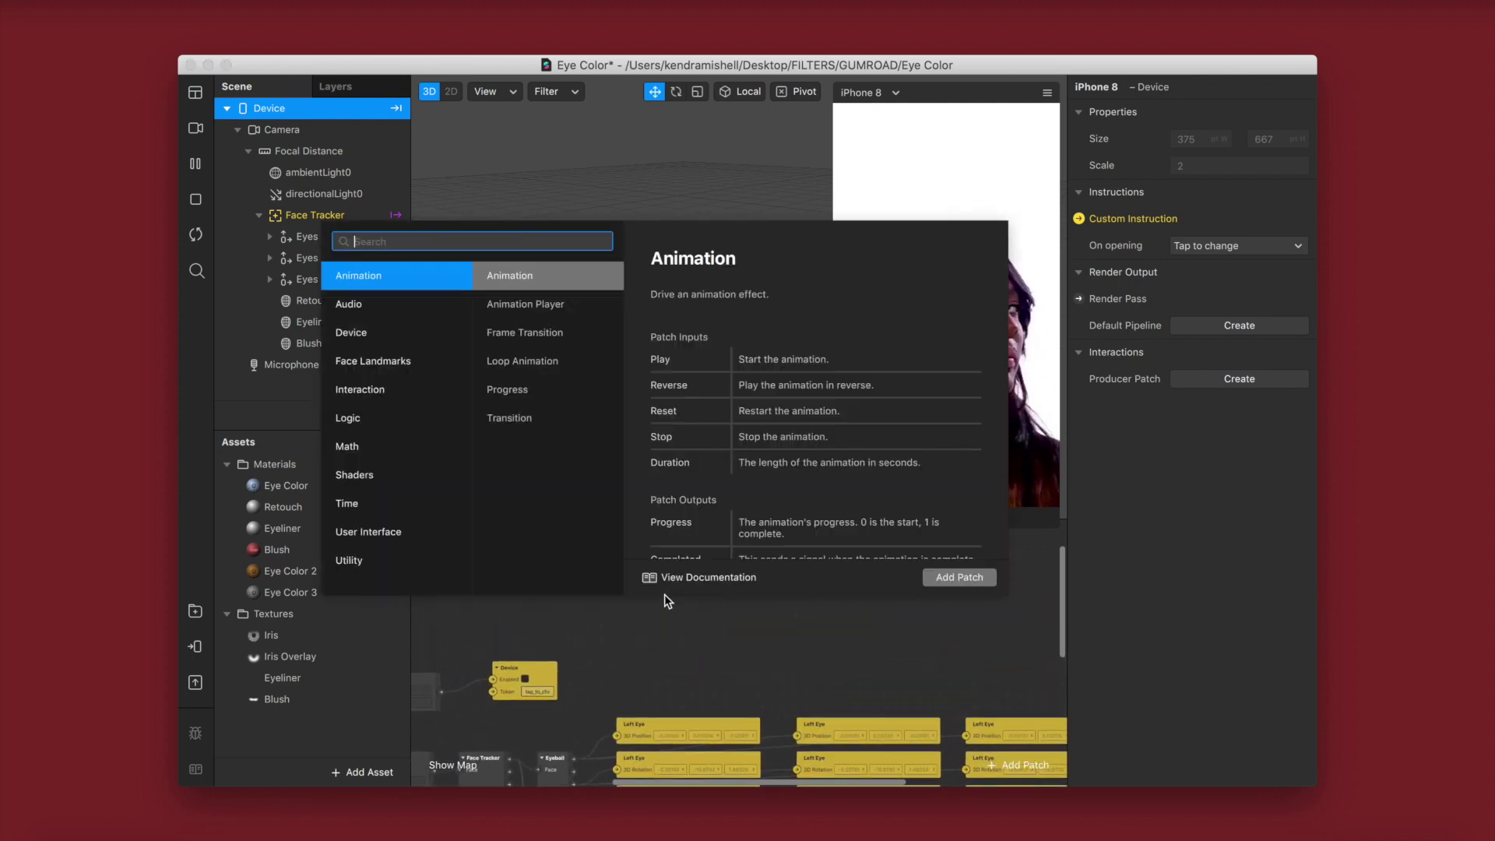
type("scre")
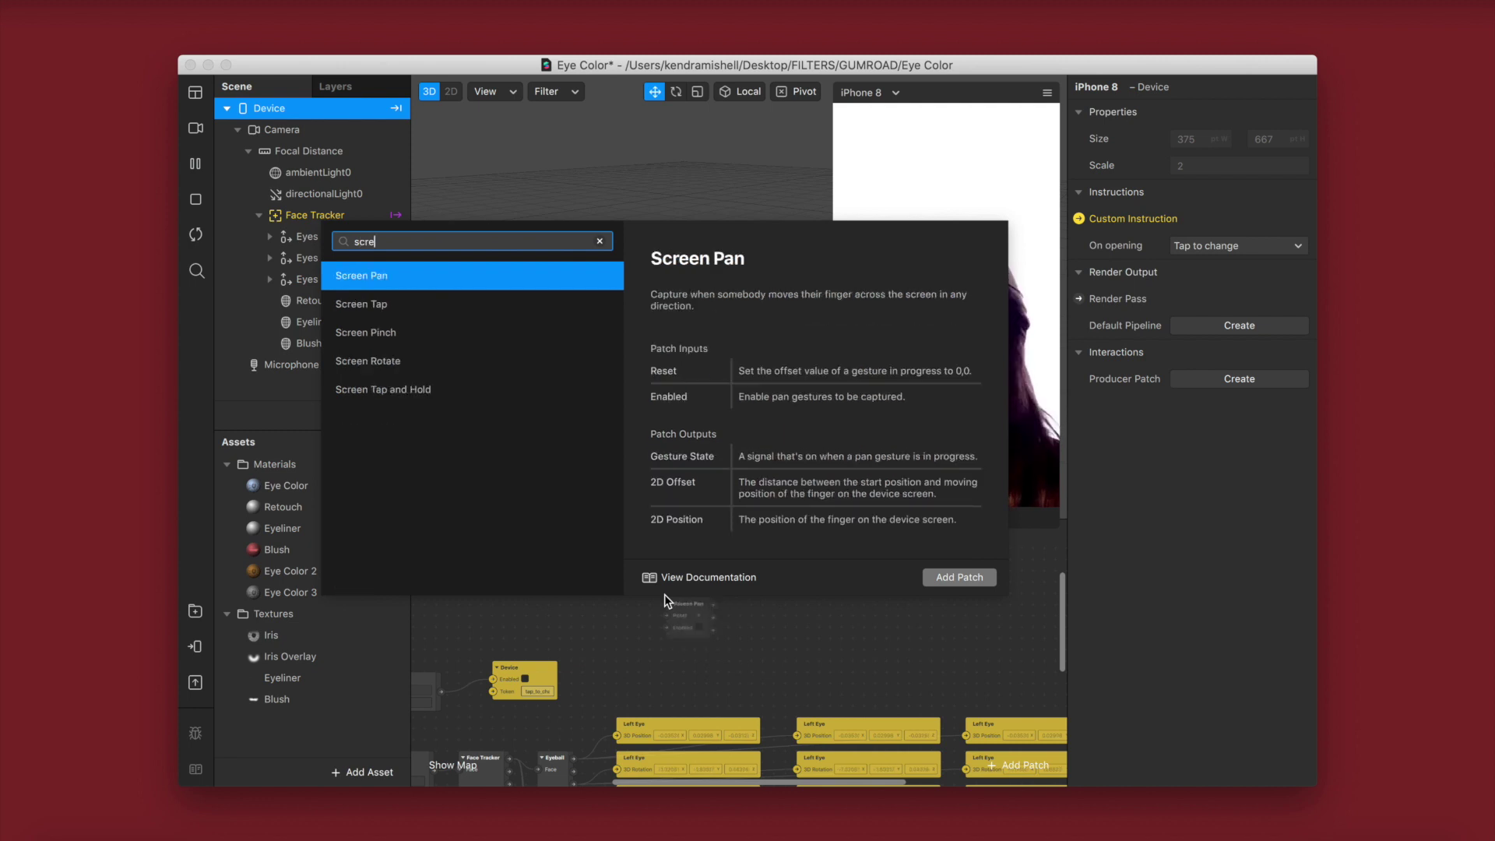
left_click(441, 303)
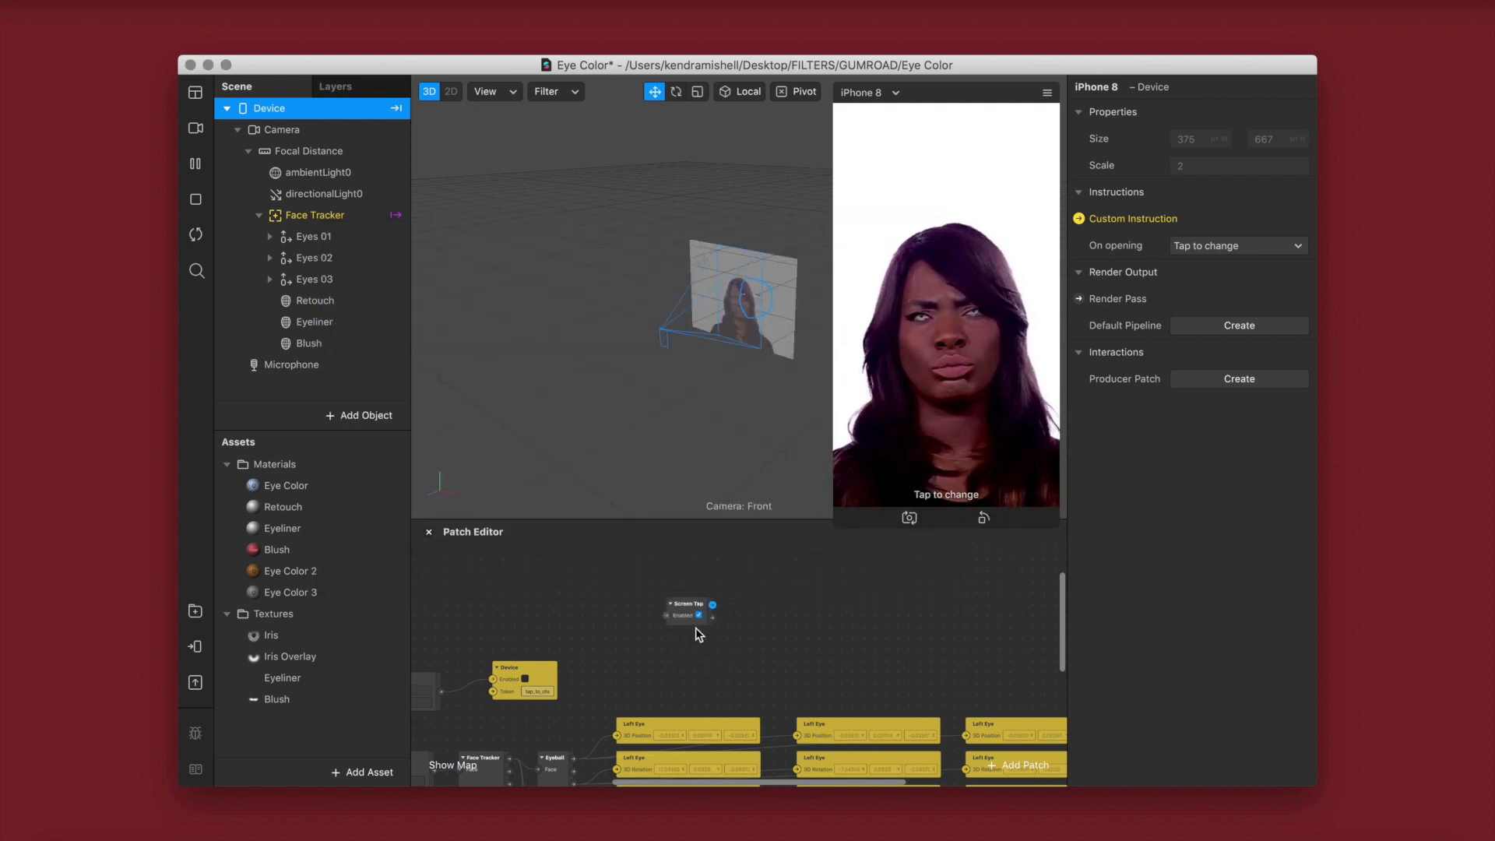
- Add a Counter patch driven by the Screen Tap output, connected to its Increase input
scroll(695, 628, "up", 3)
scroll(695, 628, "right", 3)
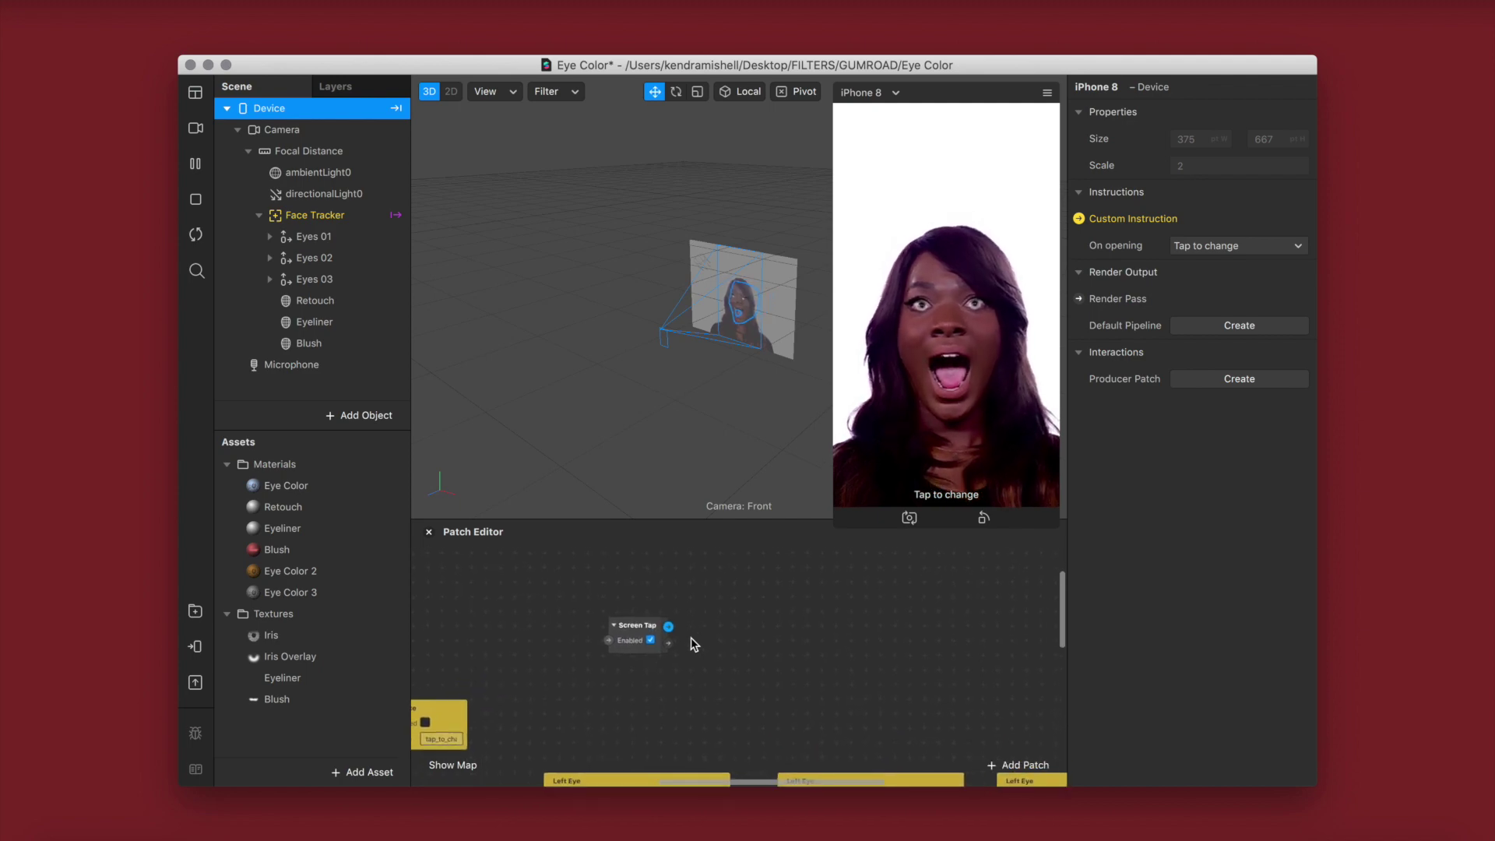
left_click_drag(725, 599, 727, 596)
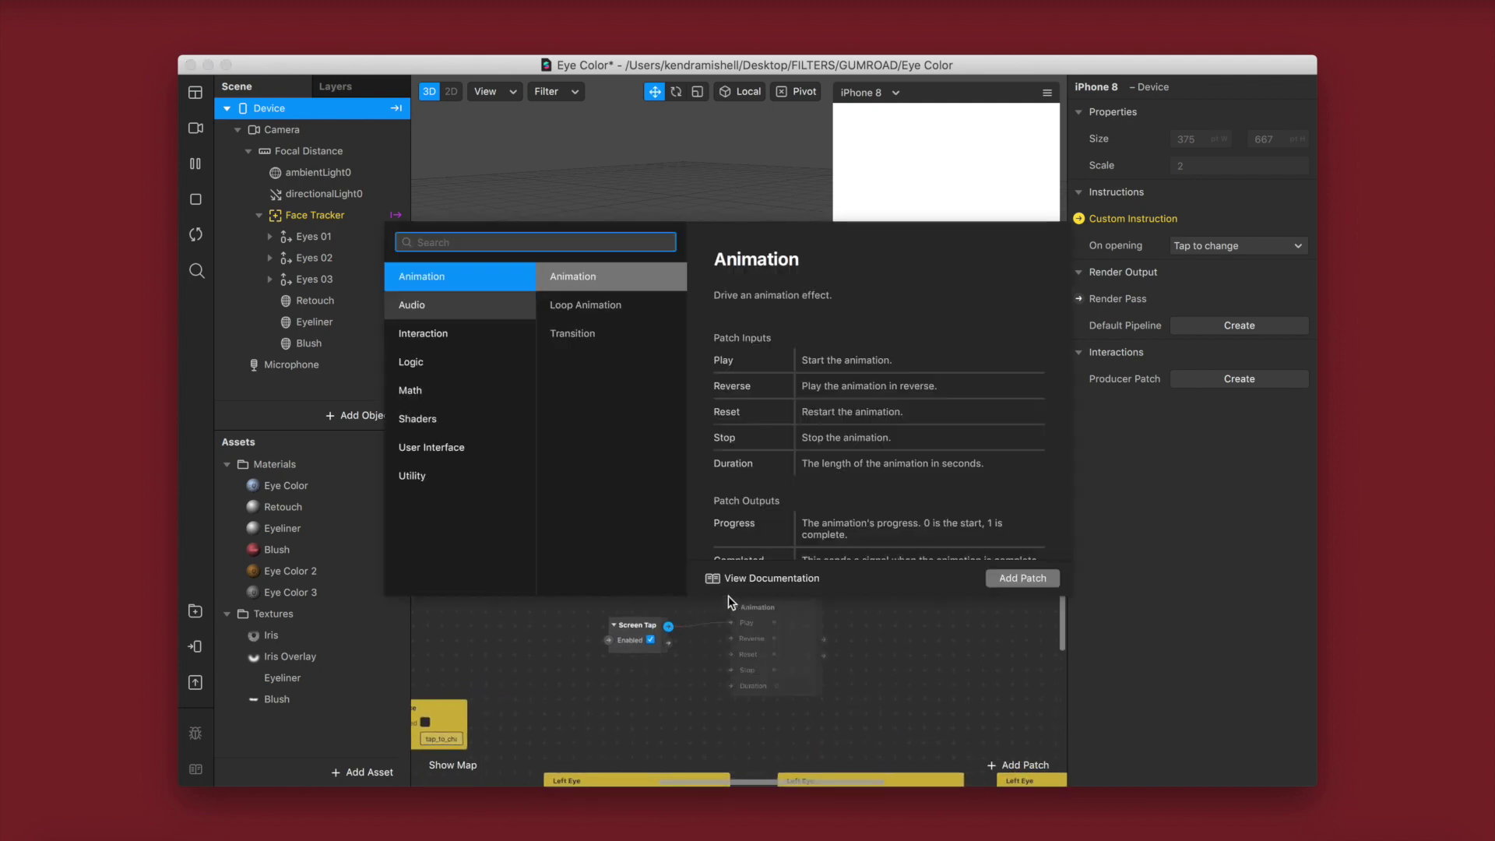
type("cou")
key("Return")
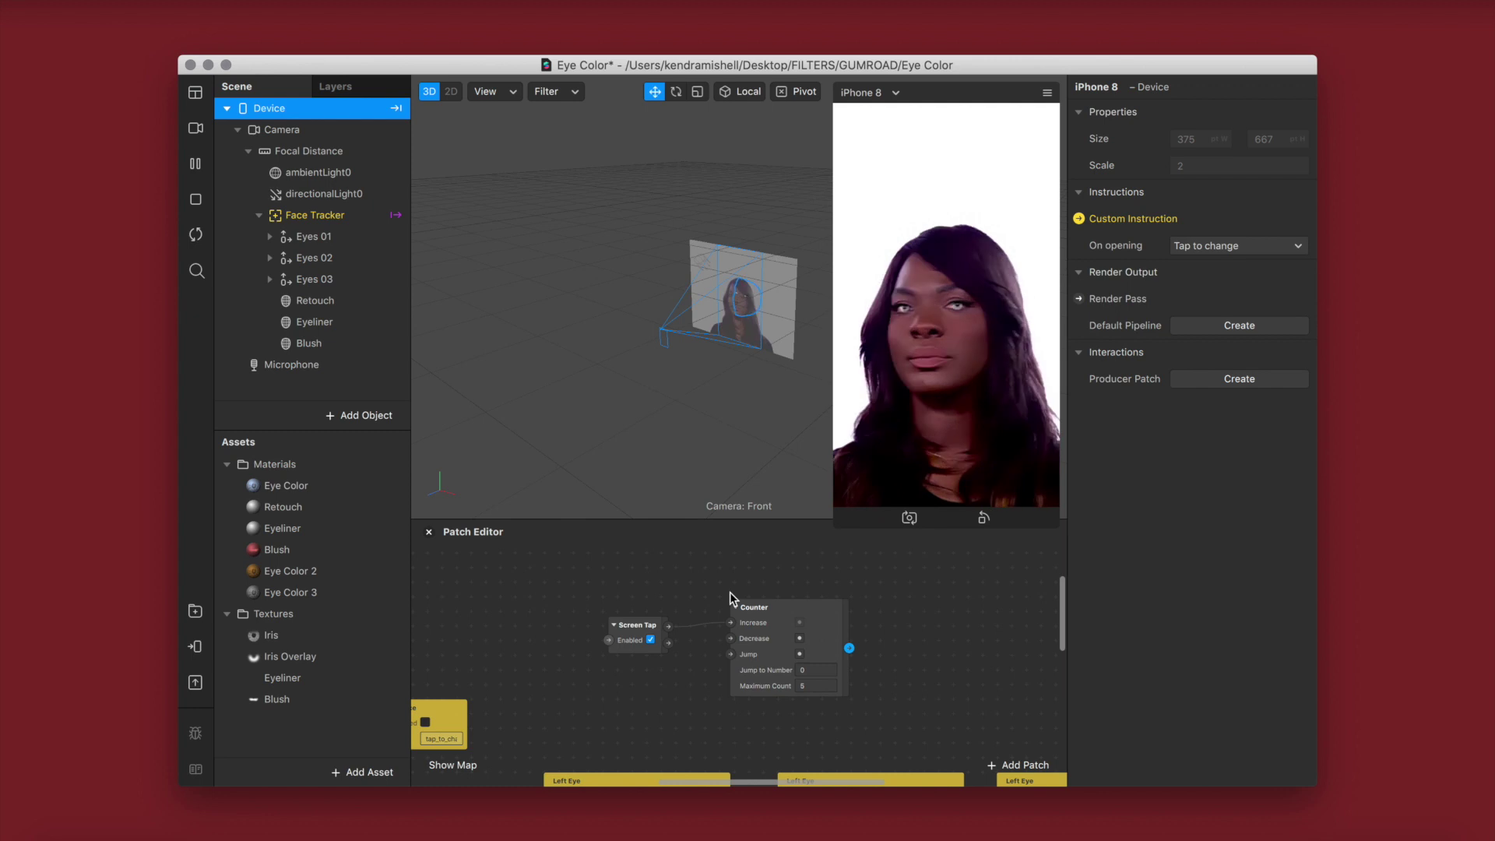
- Set the Counter's maximum count to 3 and shift the Screen Tap and Counter patches to make room beside them
left_click_drag(761, 634, 748, 617)
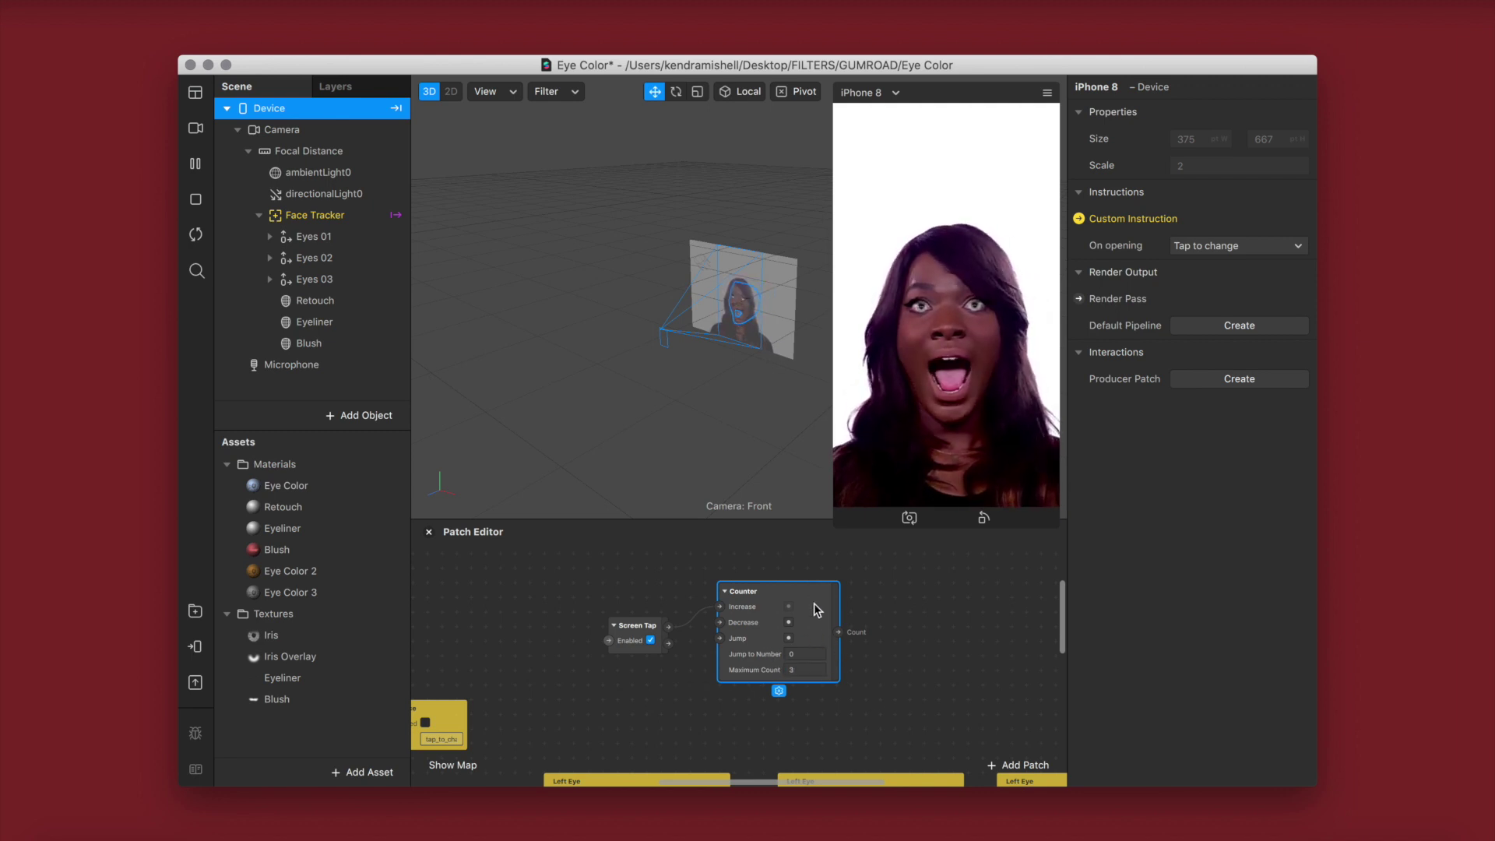
left_click(635, 627, "shift")
left_click_drag(634, 627, 556, 636)
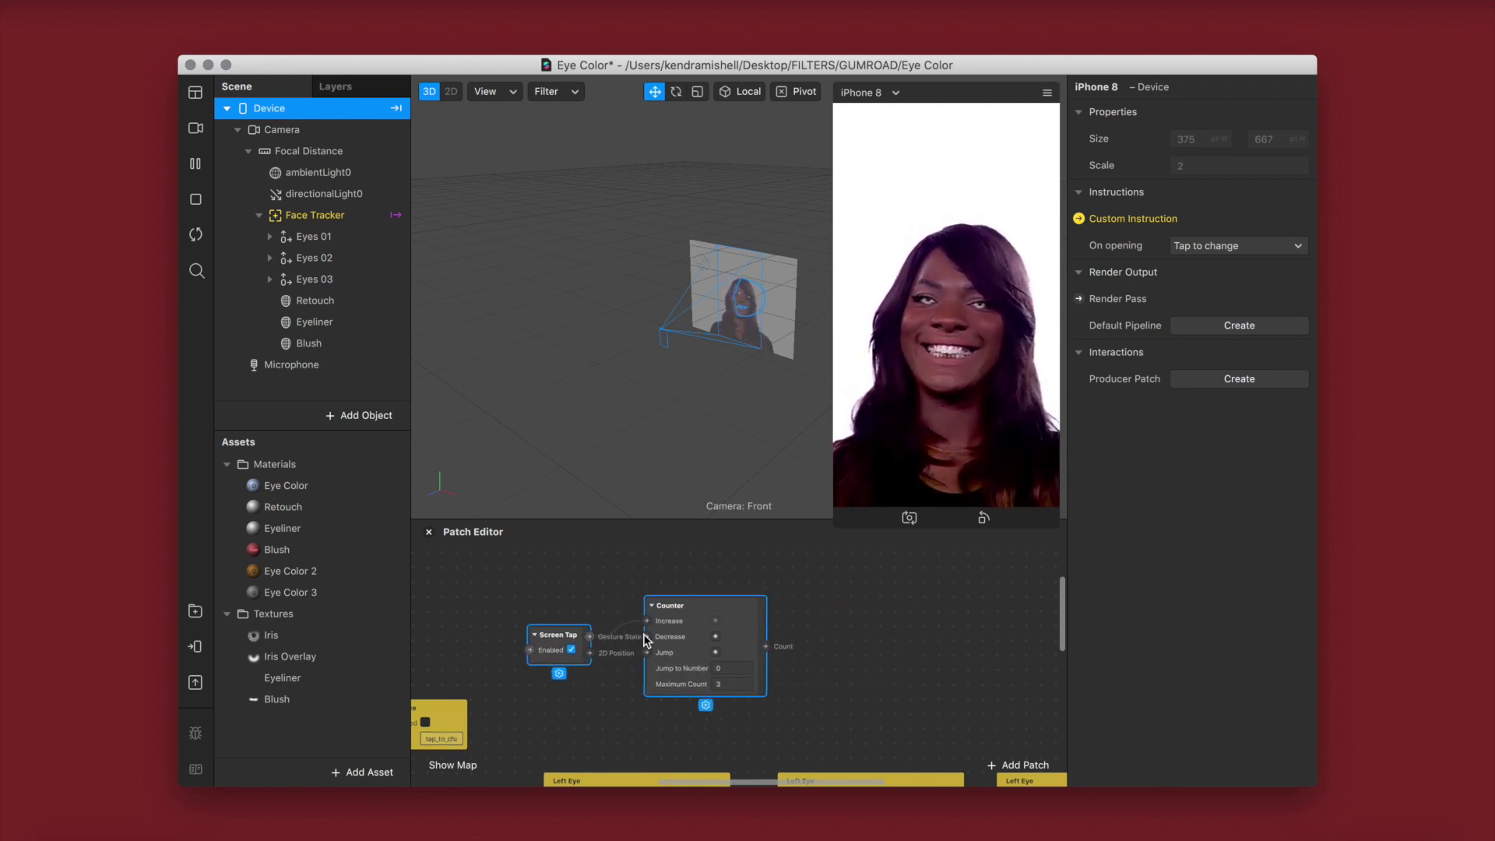
left_click(939, 677)
- Add an Equals Exactly patch fed by the Counter's Count output and place it above and beyond the Counter
left_click_drag(766, 646, 809, 590)
type("equal")
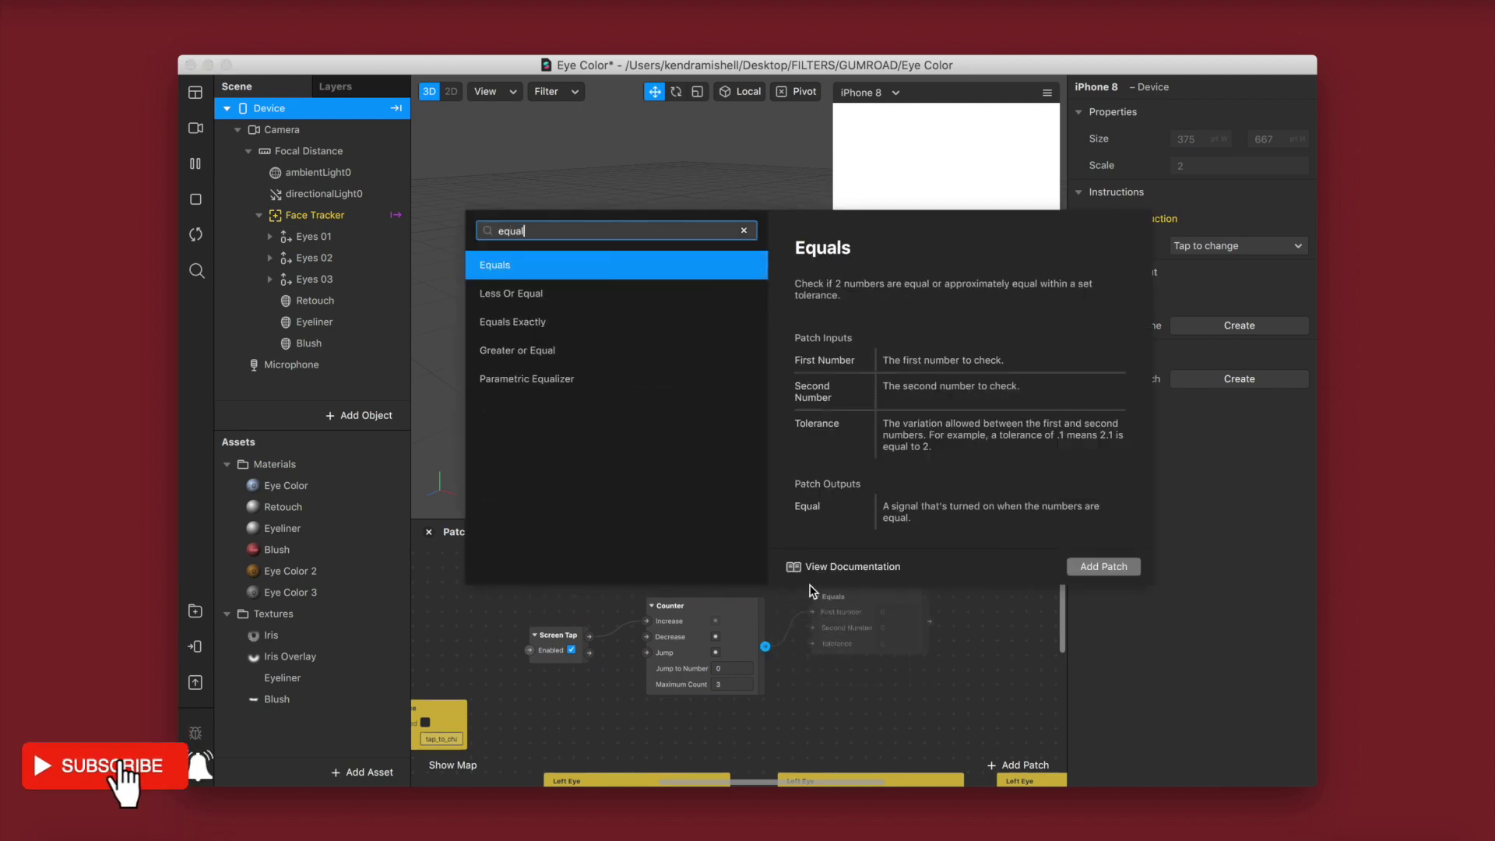
left_click(608, 321)
left_click_drag(855, 604, 860, 569)
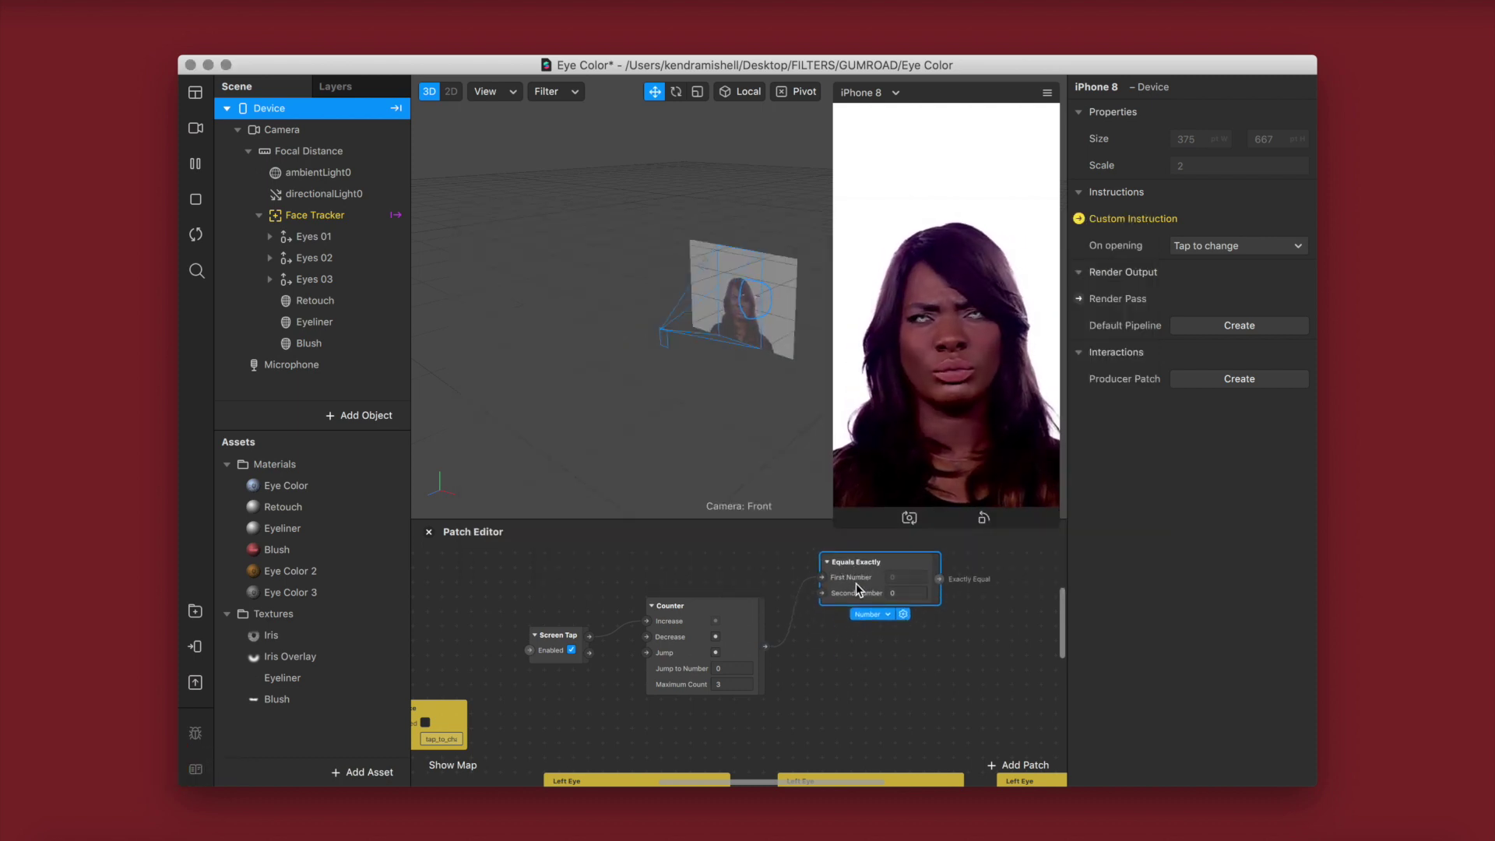
- Duplicate the Equals Exactly patch twice, keeping the Counter connection, and stack the three patches in a column
key("super+c")
key("super+v")
left_click_drag(861, 611, 835, 712)
key("super+v")
mouse_move(857, 662)
left_mouse_down()
mouse_move(857, 647)
mouse_move(859, 676)
left_mouse_up()
left_click(967, 651)
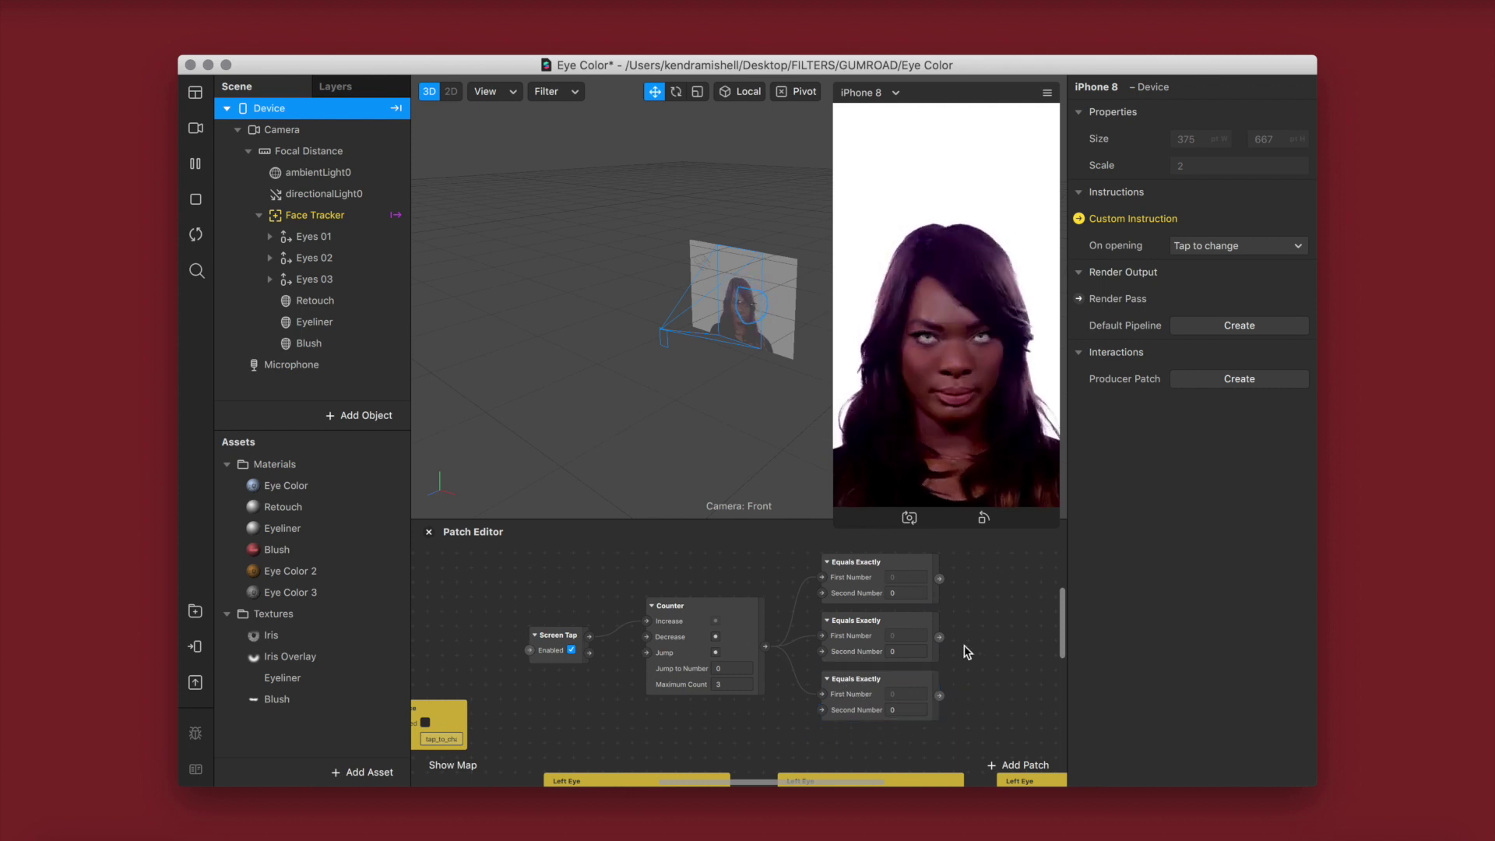
scroll(960, 629, "right", 5)
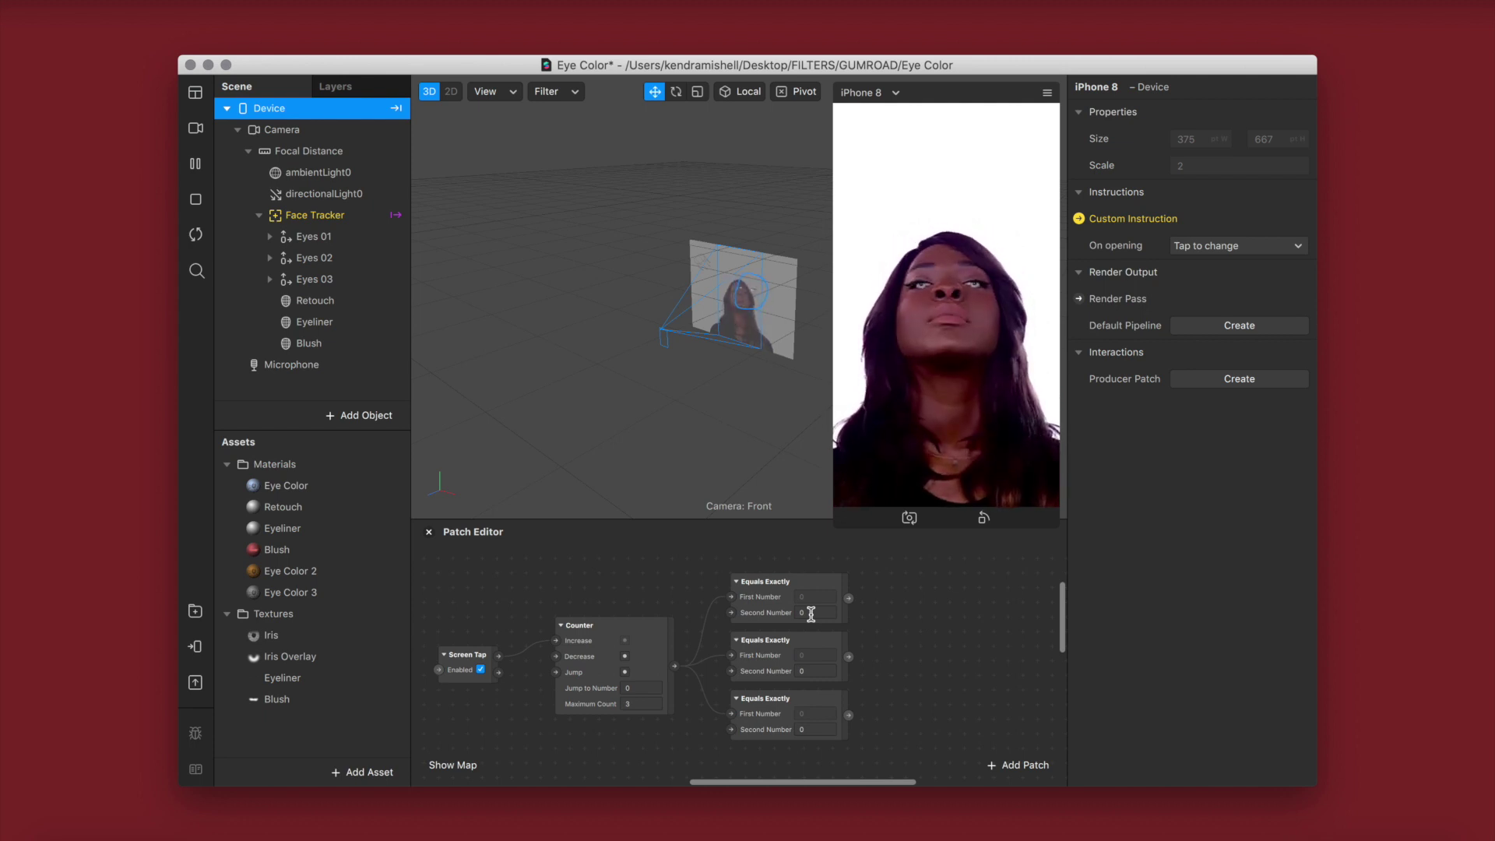
- Create a Visible patch for Eyes 01 and drive it from the first Equals Exactly output
left_click(315, 235)
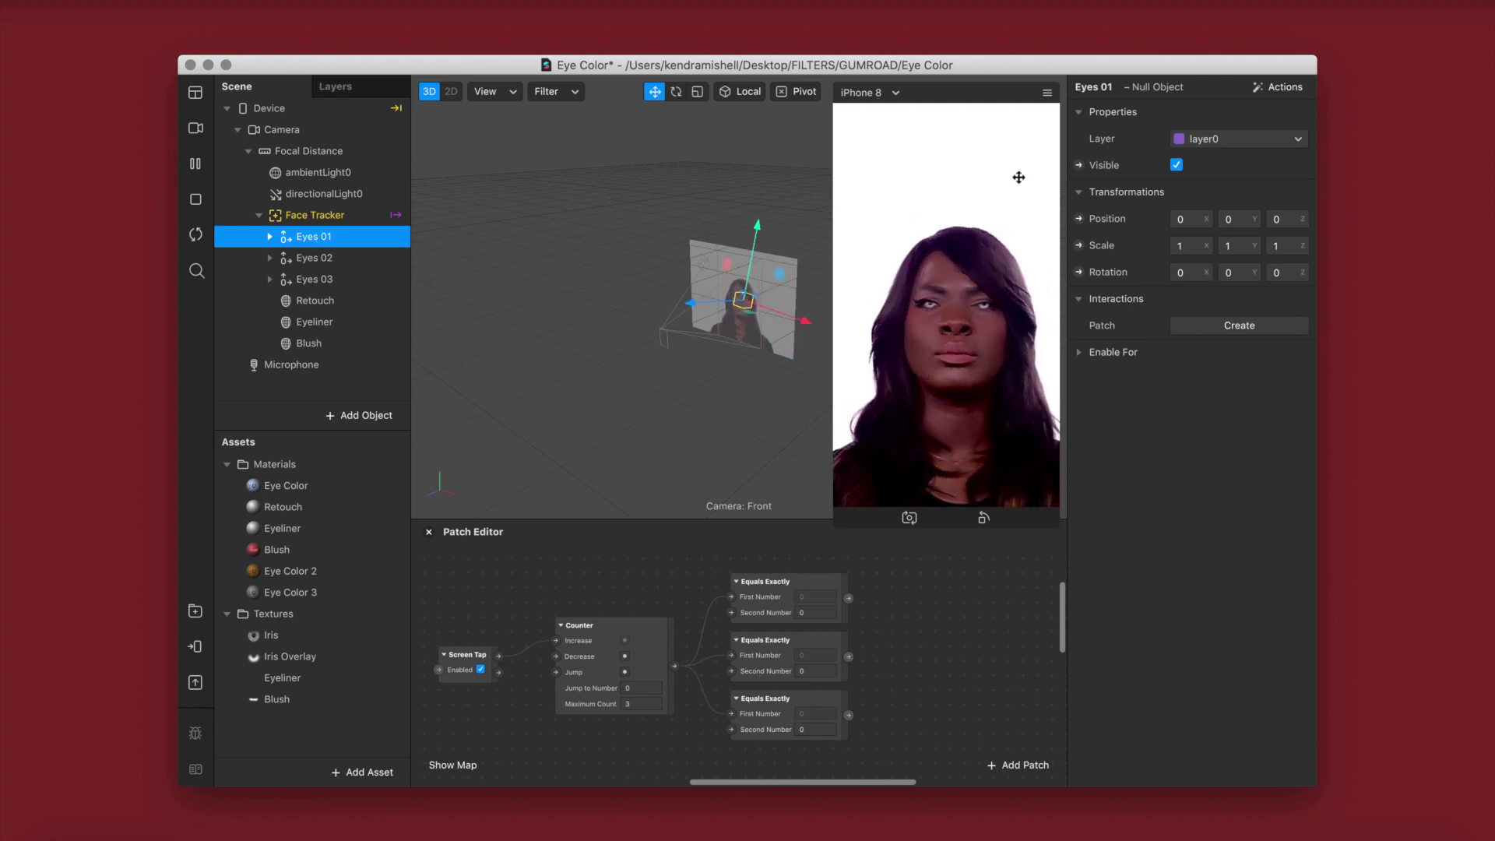
left_click(1078, 165)
left_click_drag(767, 687, 874, 604)
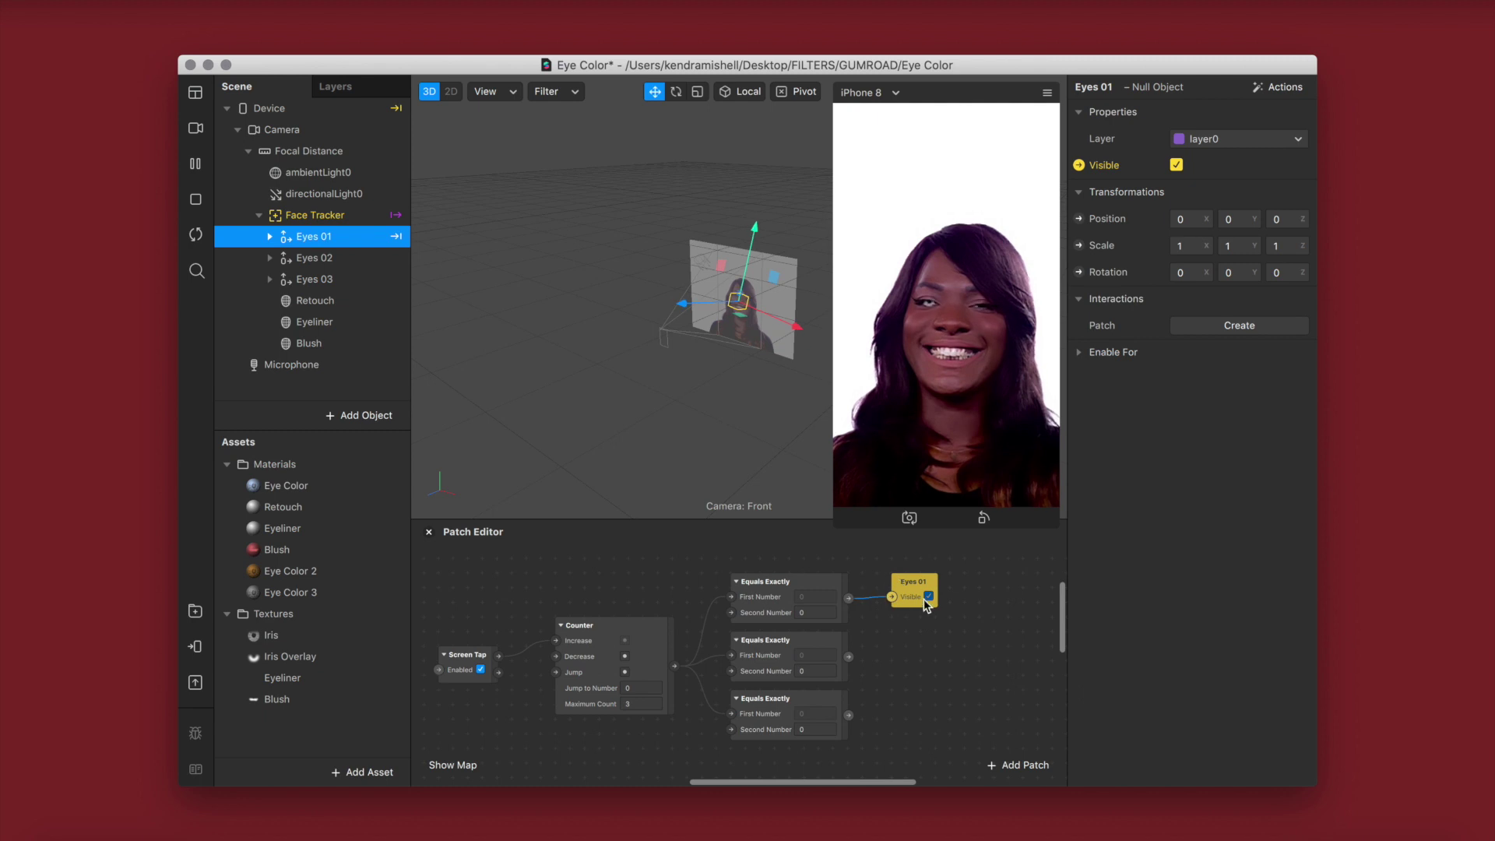
- Inspect the Left and Right objects nested inside the Eyes 01 group
left_click(270, 236)
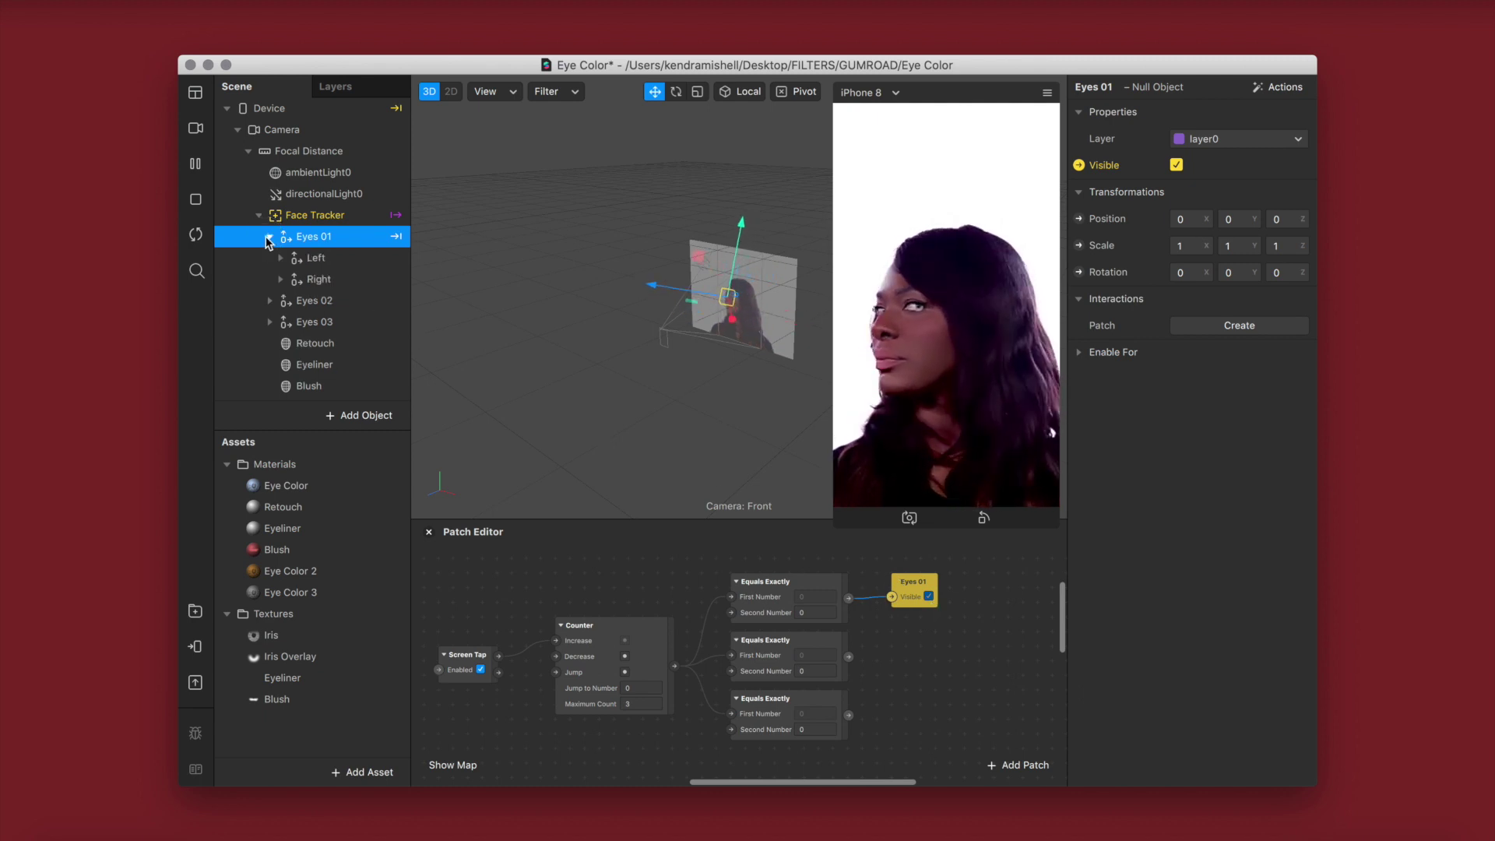
left_click(284, 264)
left_click(281, 259)
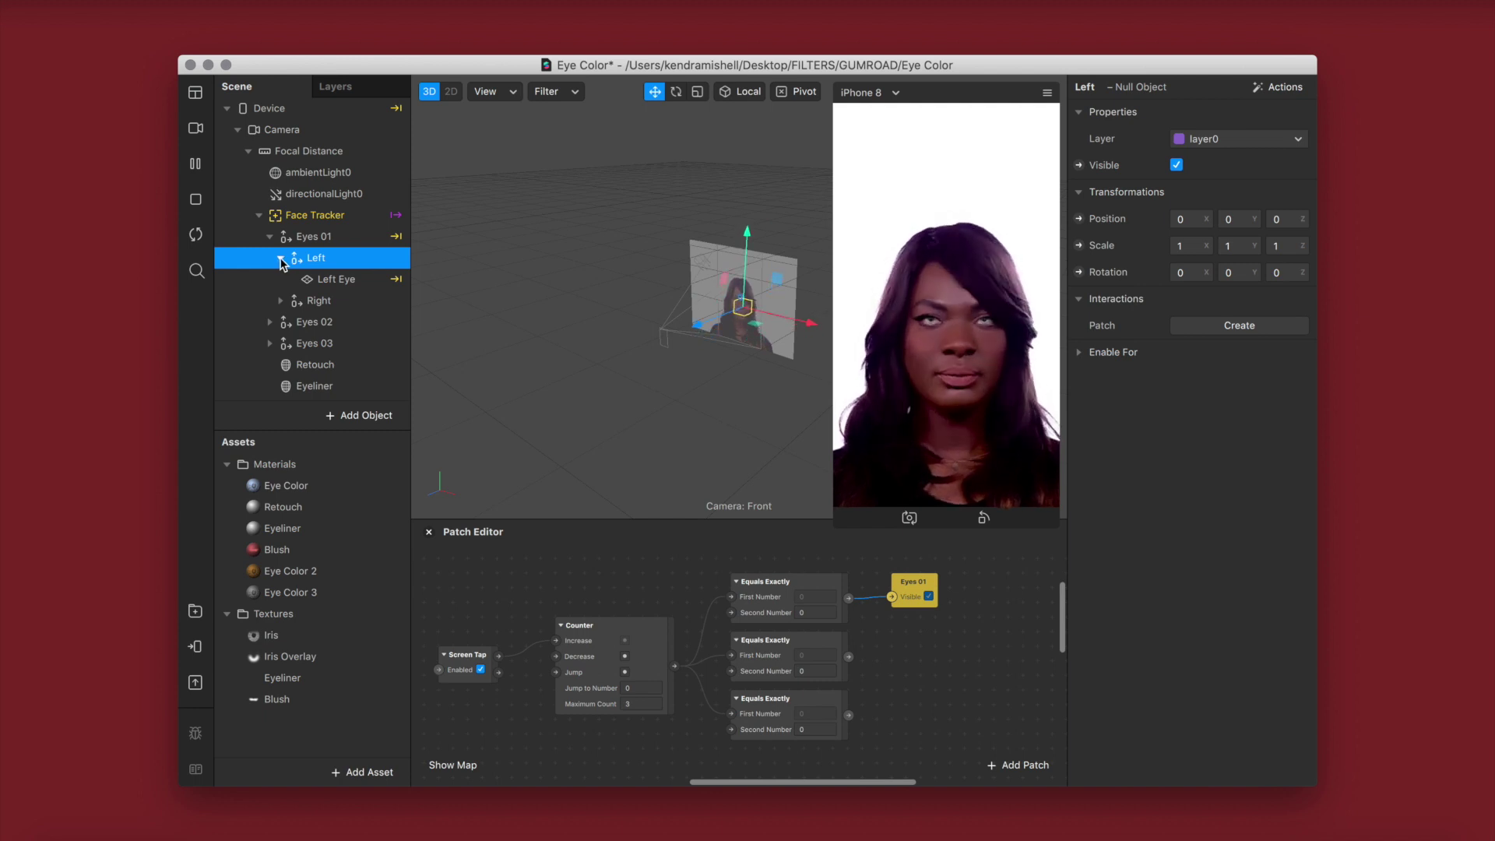
left_click(280, 258)
left_click(269, 236)
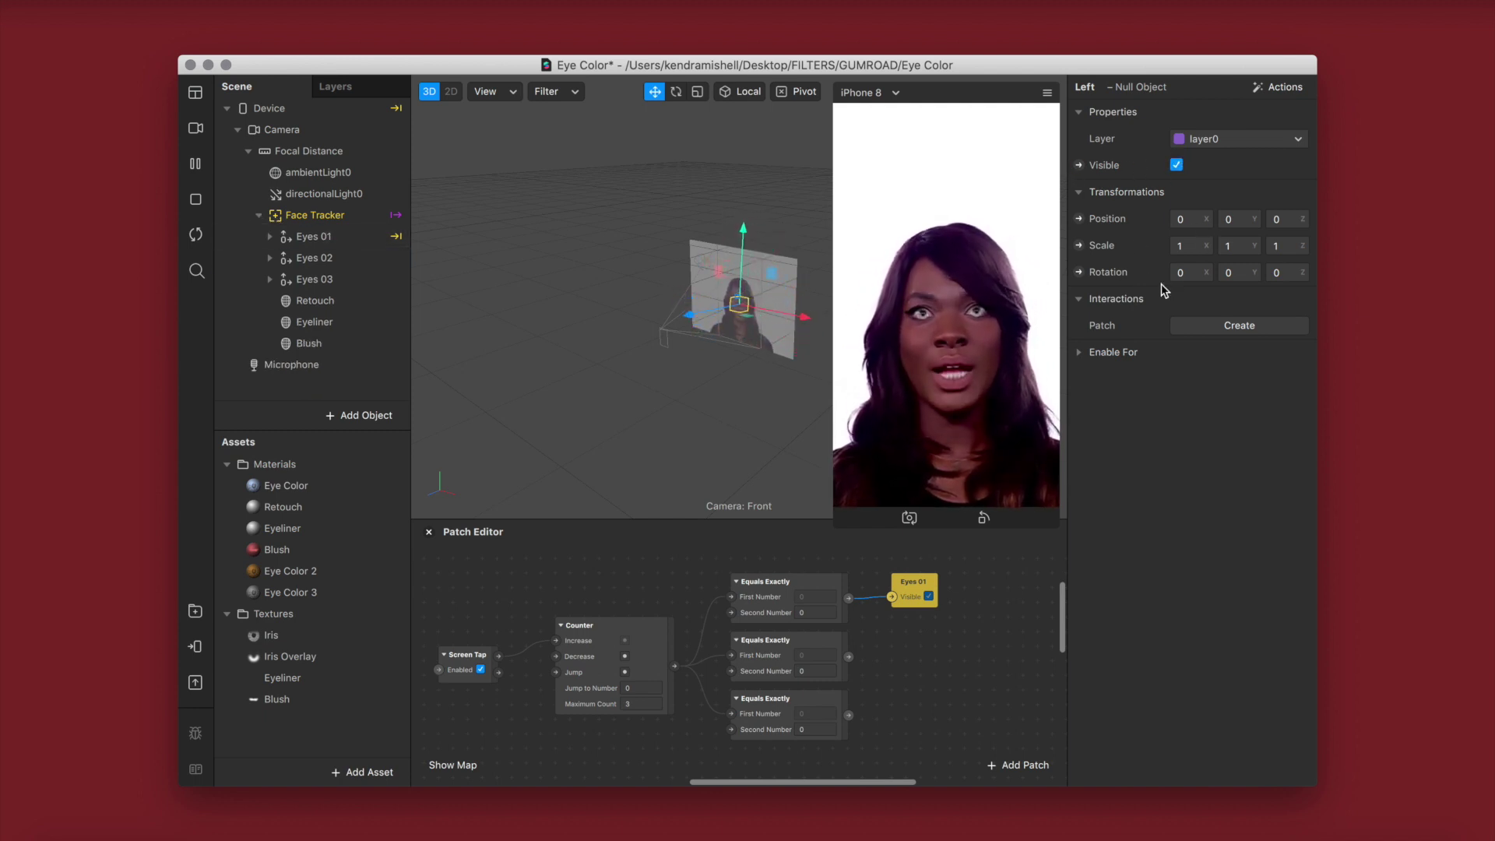
- Create a Visible patch for Eyes 02 and drive it from the second Equals Exactly output
left_click(335, 258)
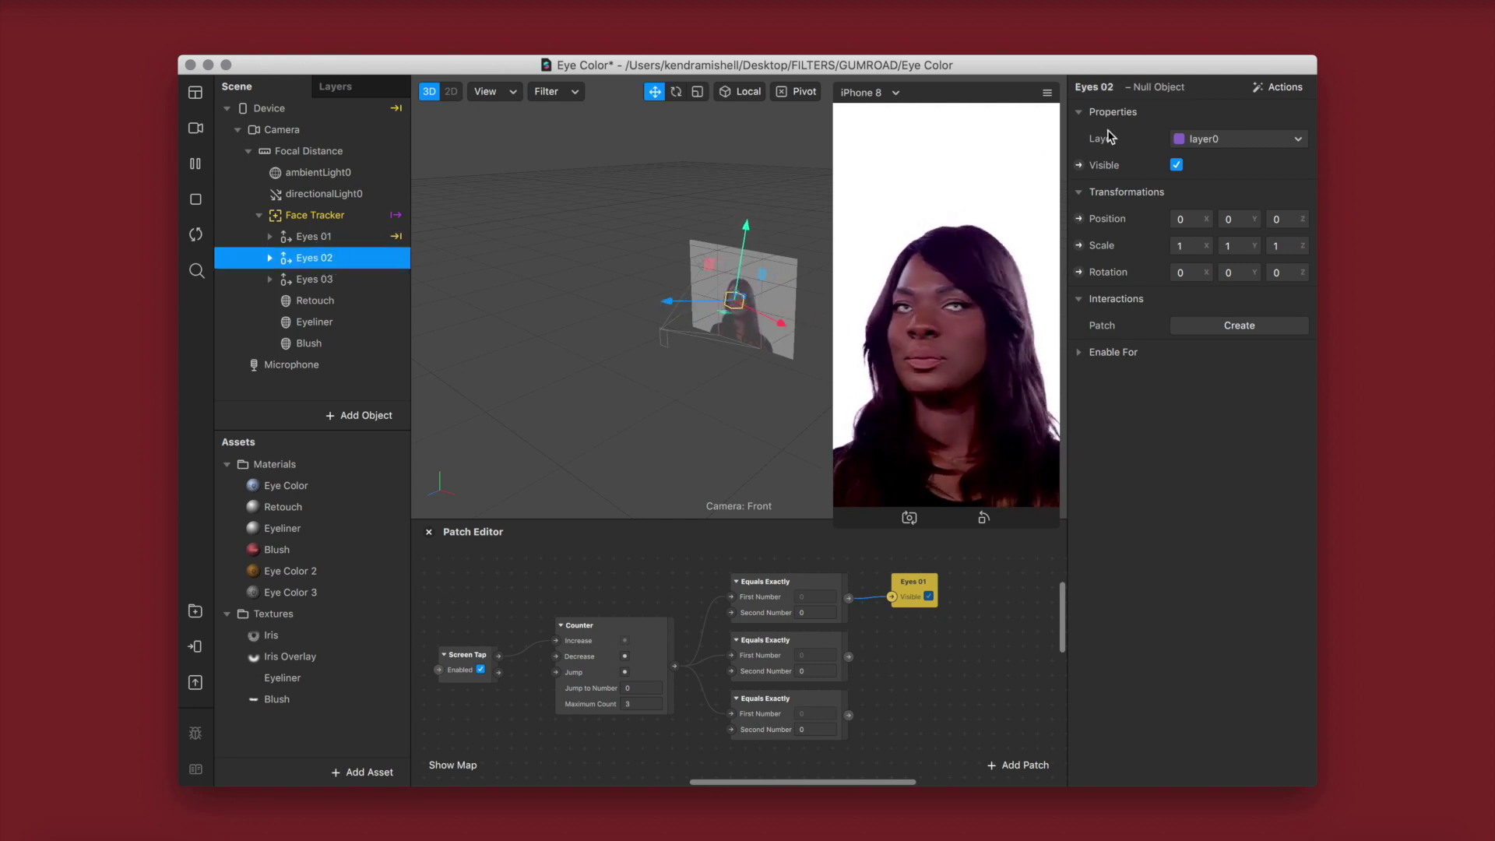
left_click(1079, 165)
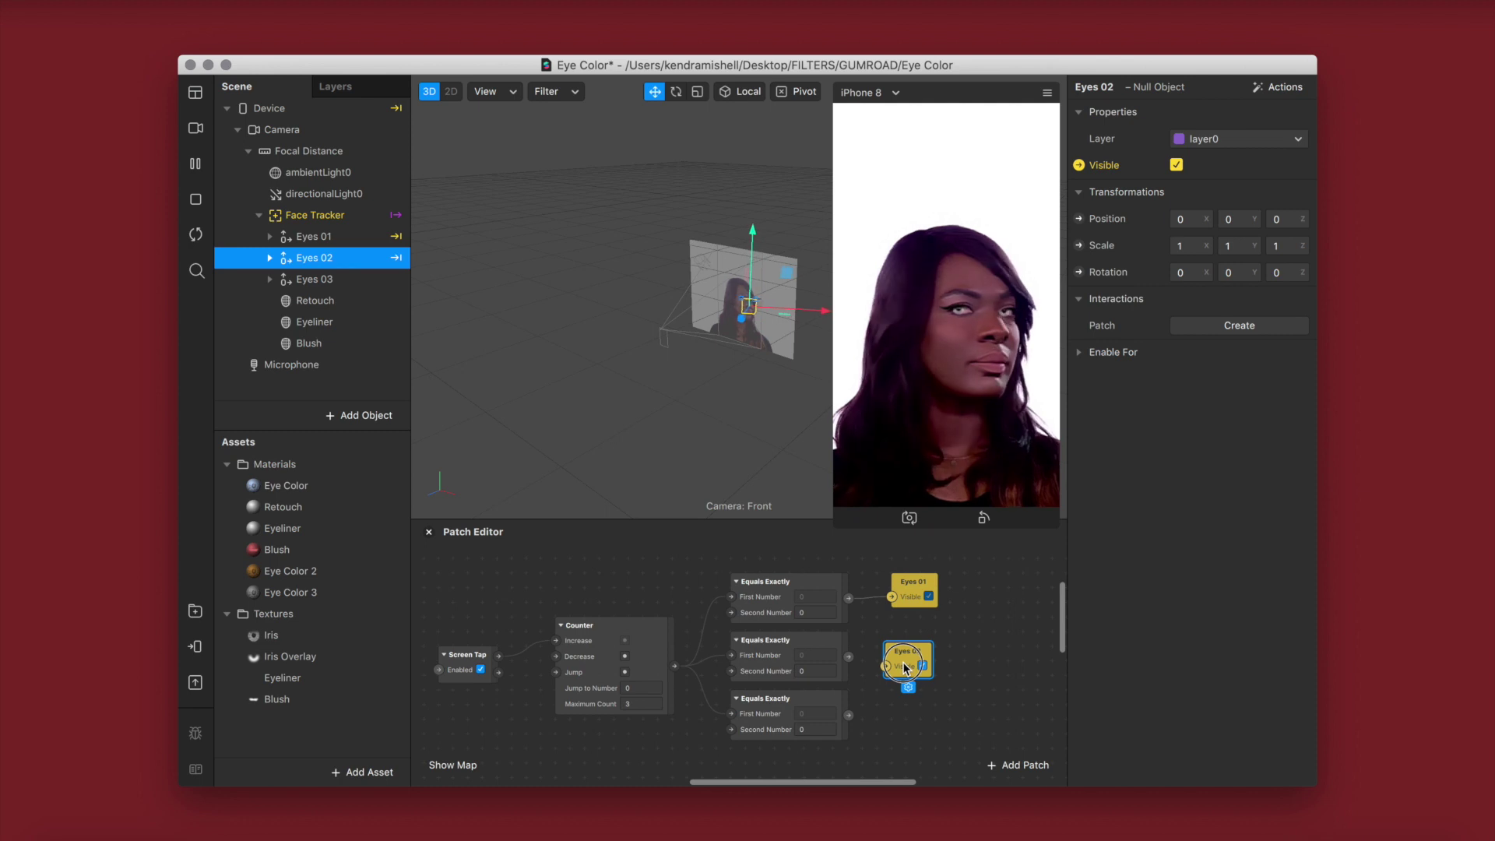
left_click(928, 650)
left_click_drag(849, 656, 898, 656)
- Set Second Number to 1 on the middle Equals Exactly patch and to 2 on the last one
left_click(826, 672)
type("1")
key("Return")
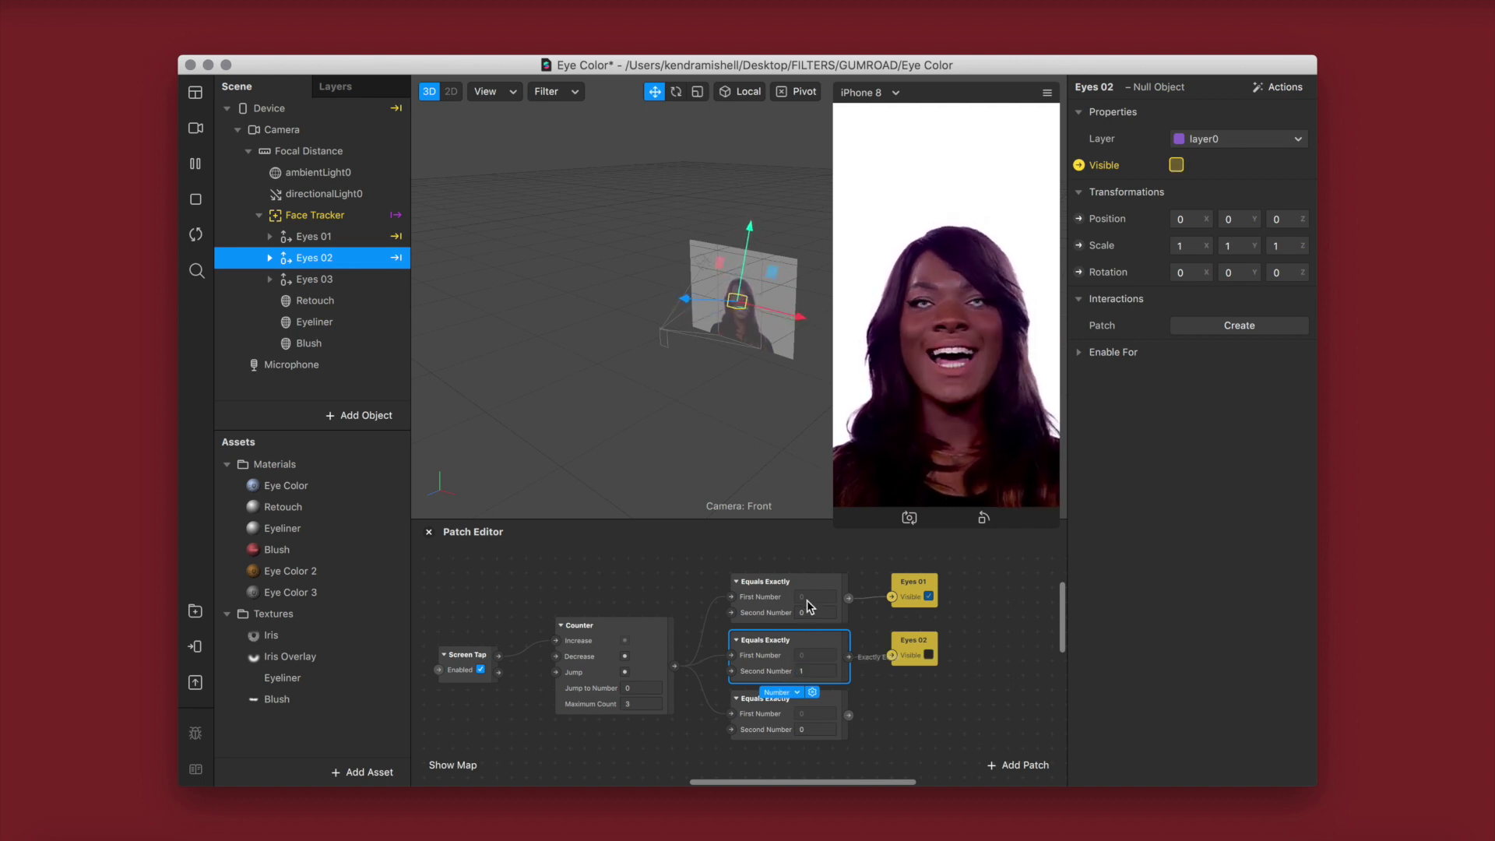
left_click(817, 732)
type("2")
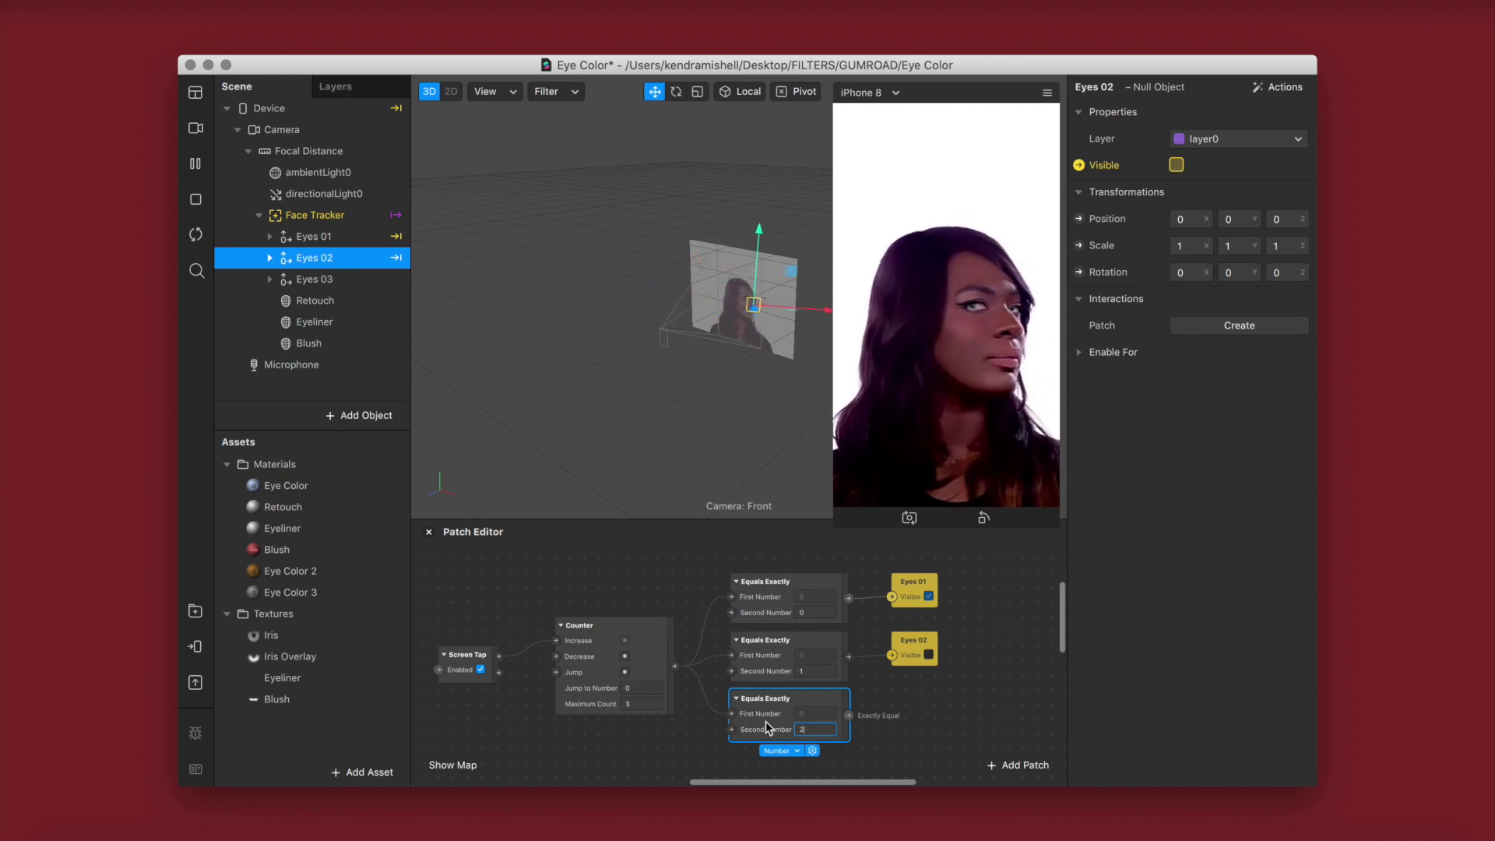
left_click(891, 734)
- Create a Visible patch for Eyes 03 and drive it from the third Equals Exactly output
left_click(357, 281)
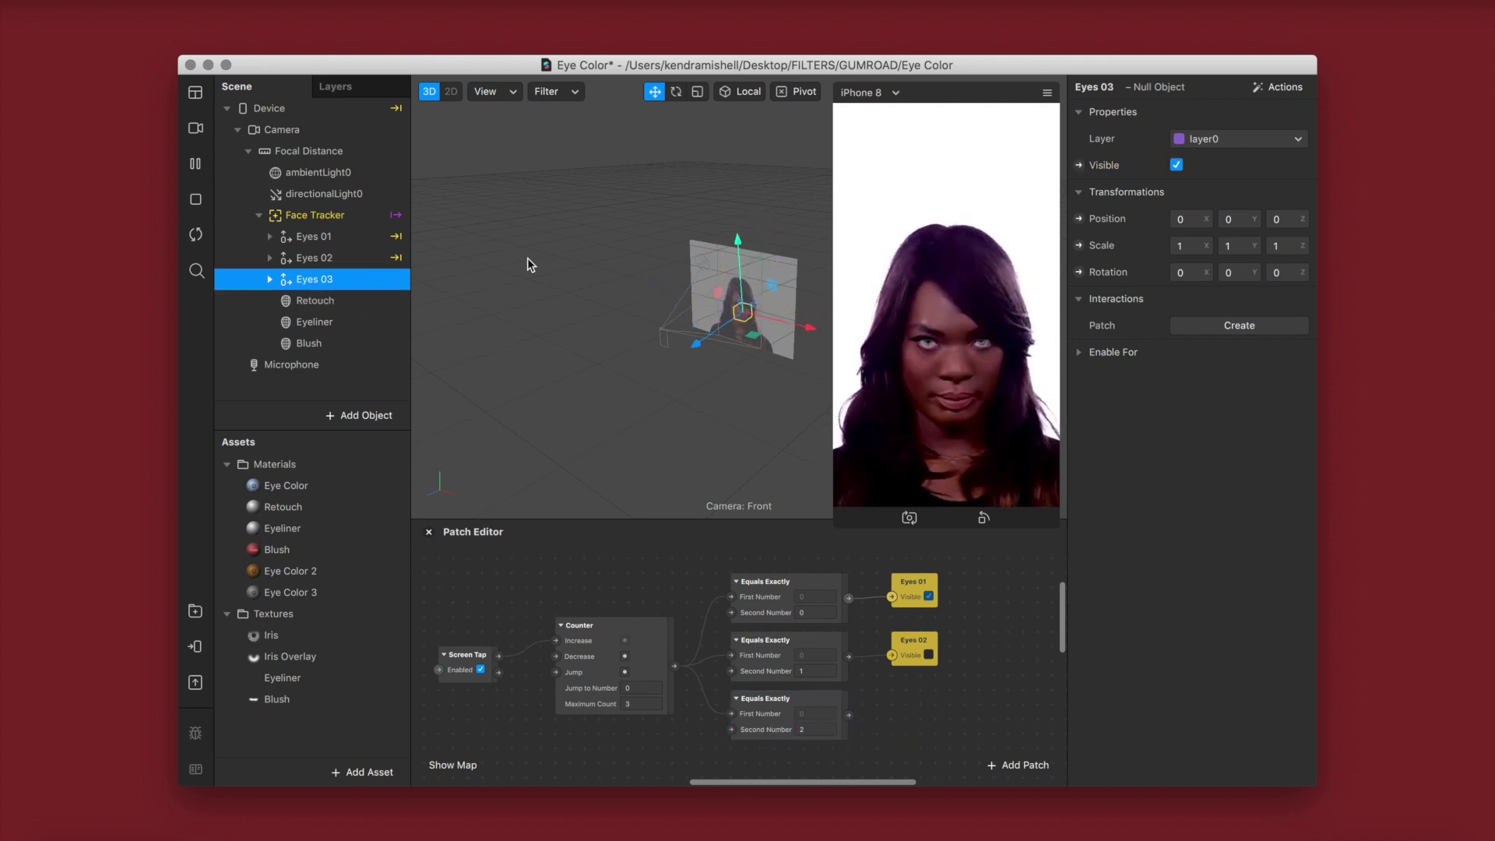
left_click(1078, 165)
left_click_drag(764, 690, 892, 713)
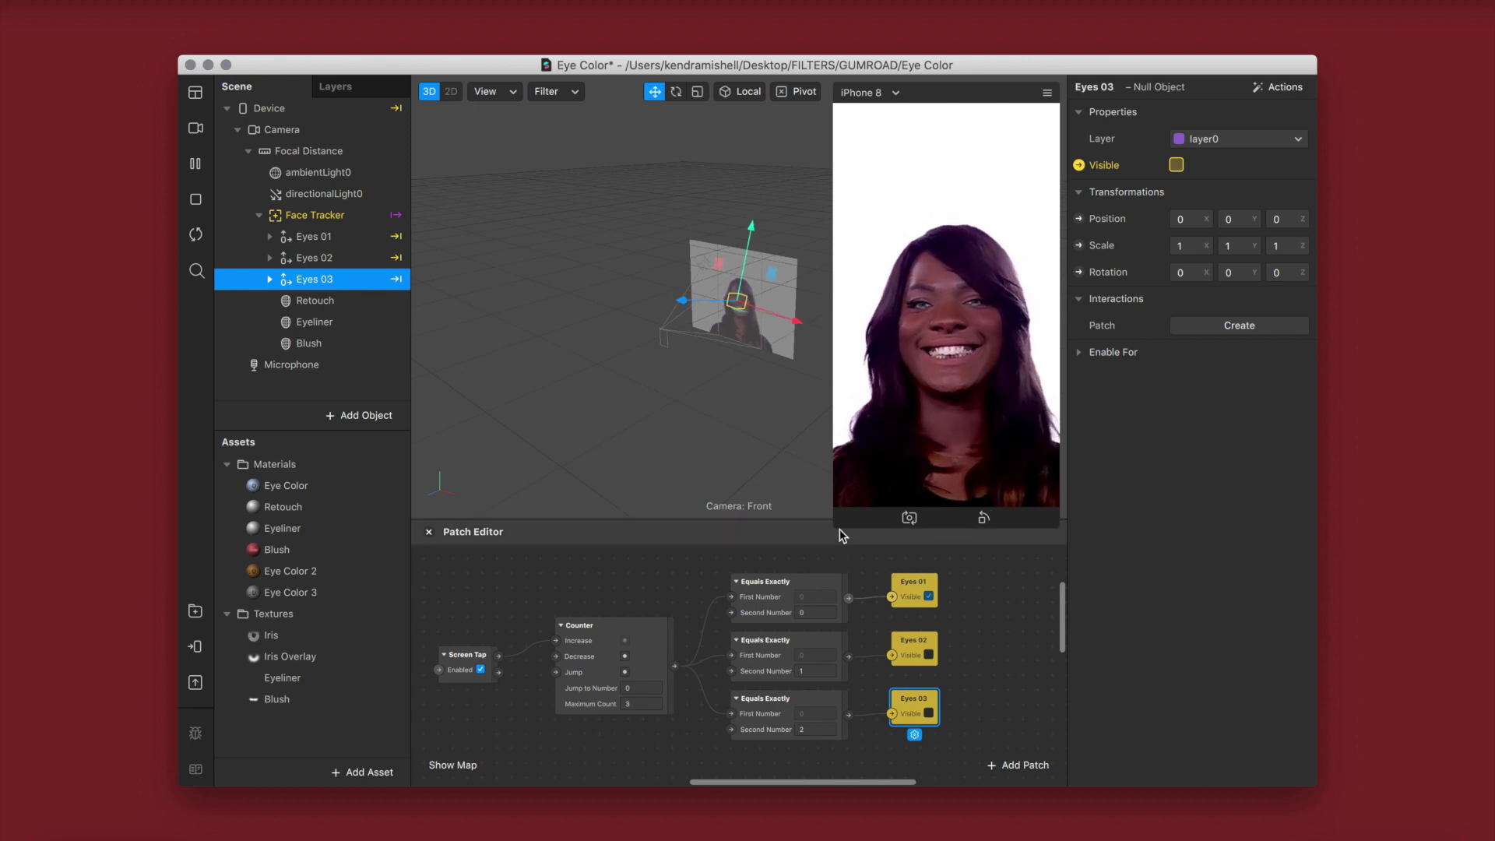
- Enlarge the device preview, test the eye color switching with simulated taps, and shrink the preview again
left_click_drag(840, 530, 723, 723)
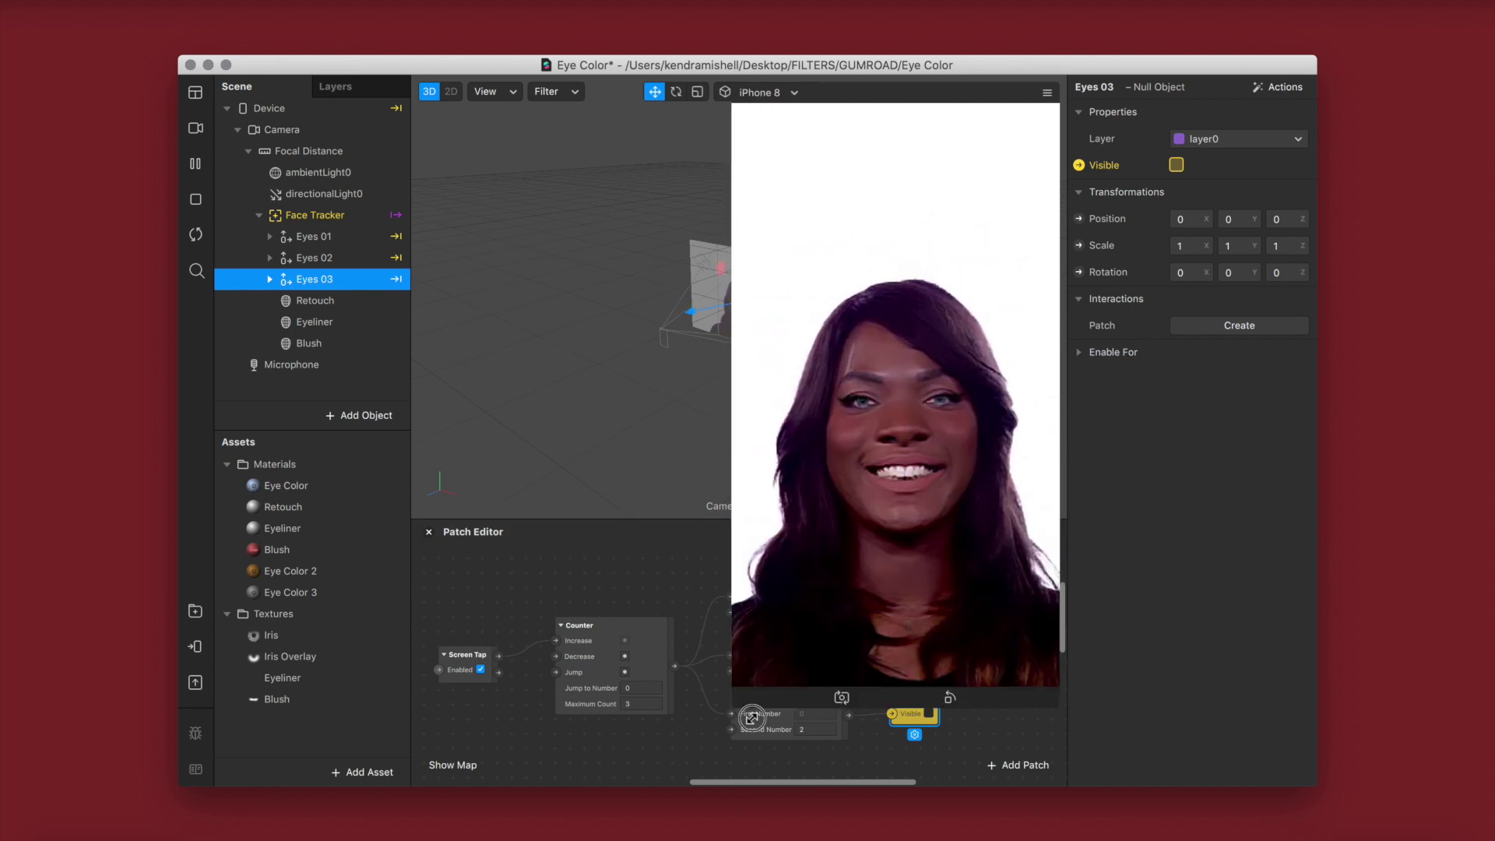
left_click(1048, 93)
left_click(1105, 127)
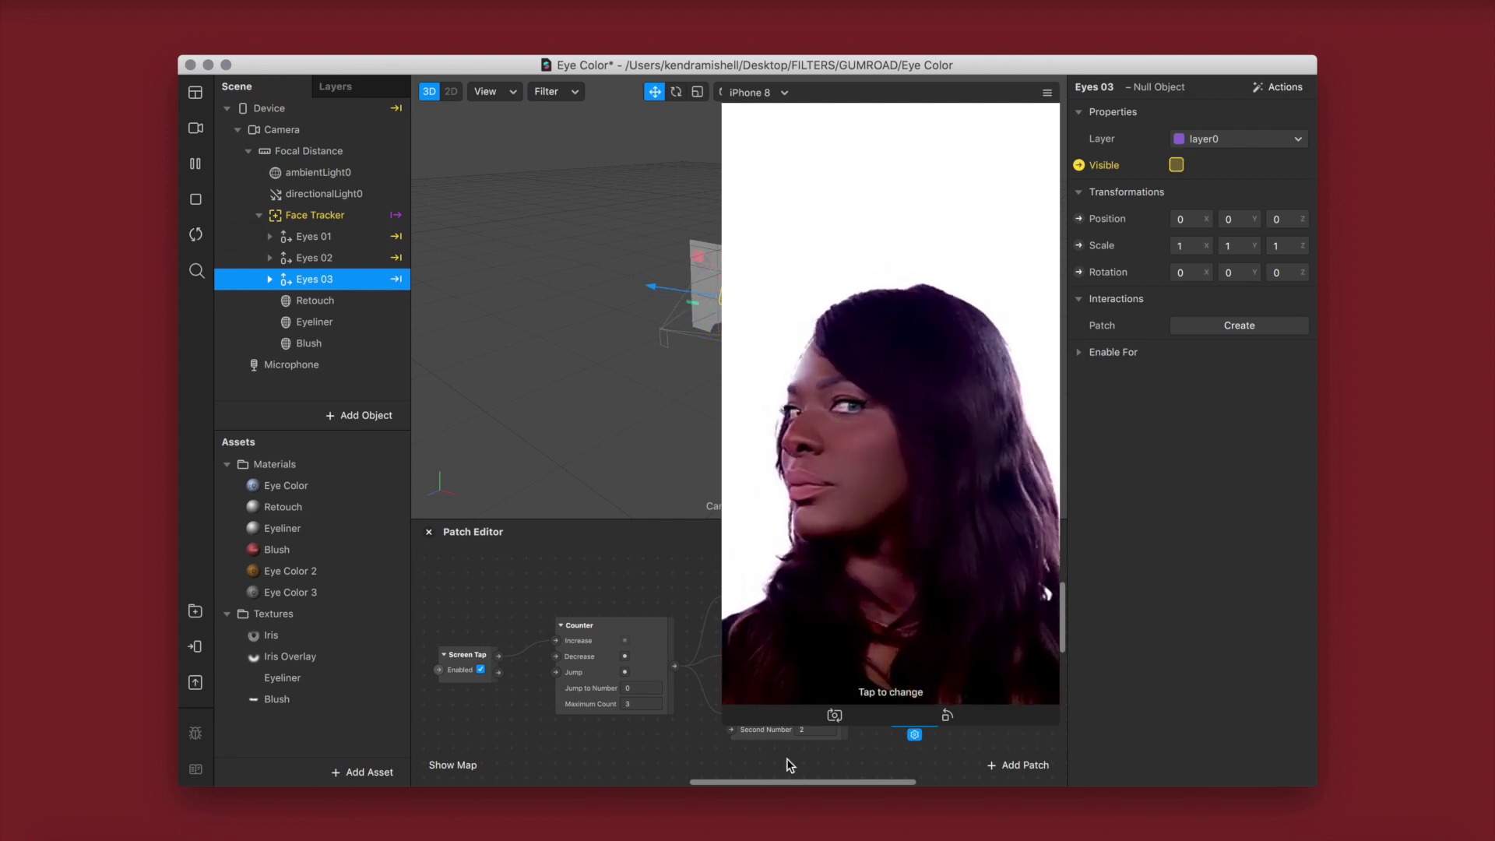
left_click(830, 693)
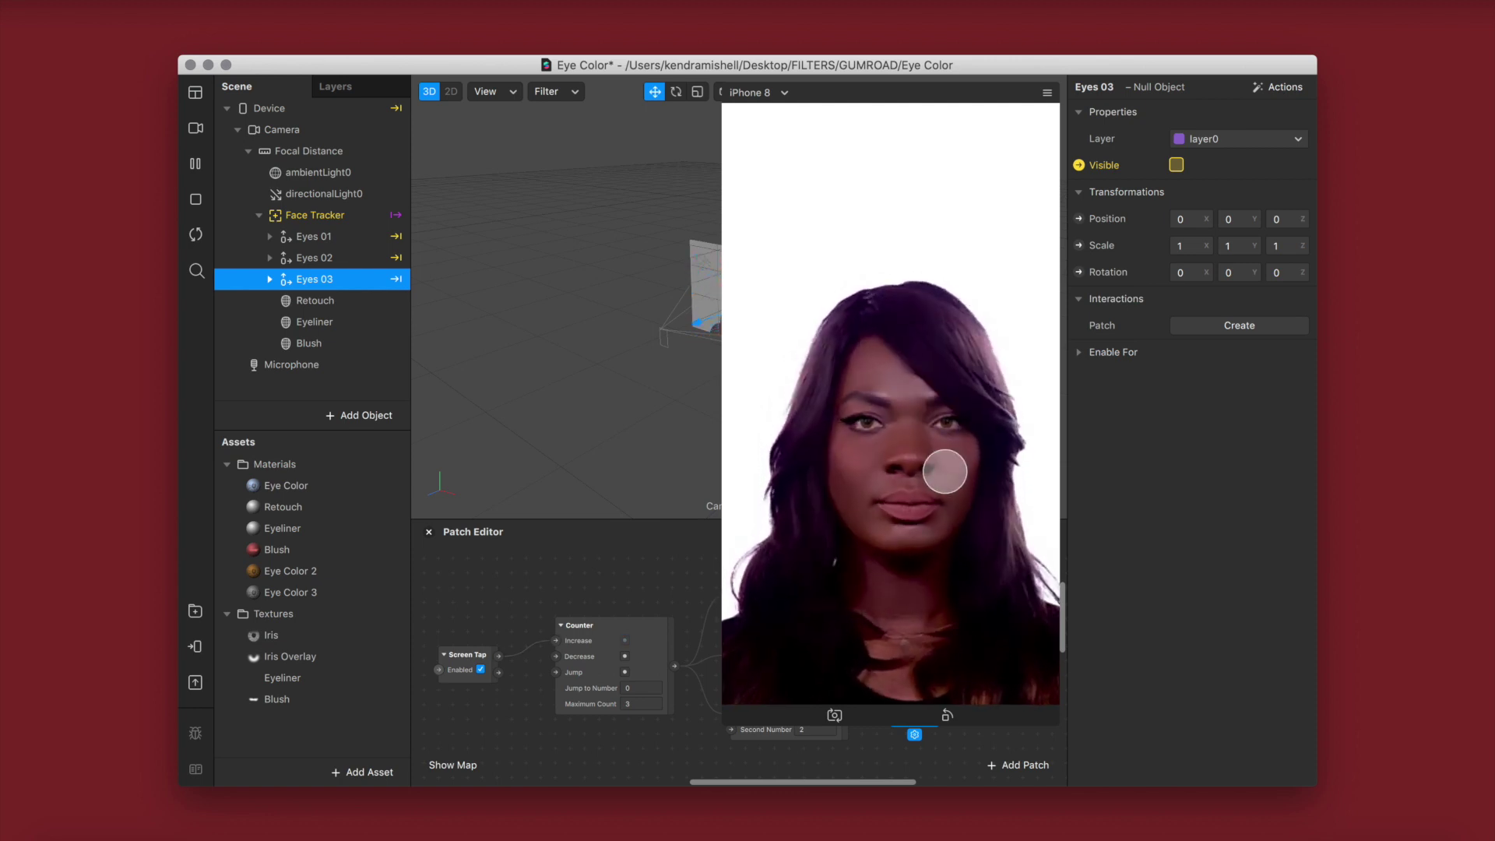
left_click(815, 464)
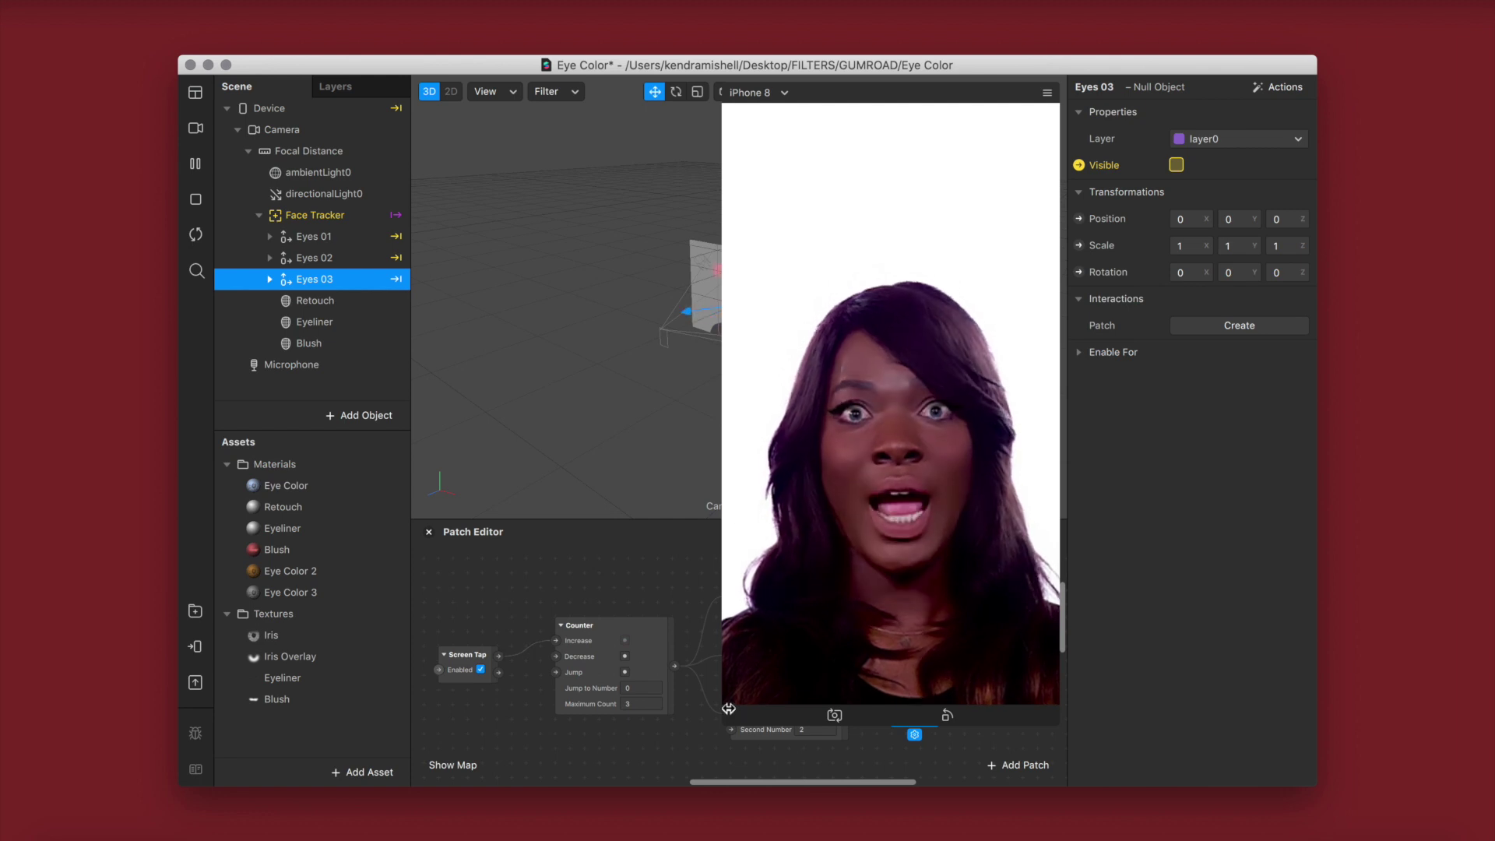
left_click_drag(739, 610, 838, 296)
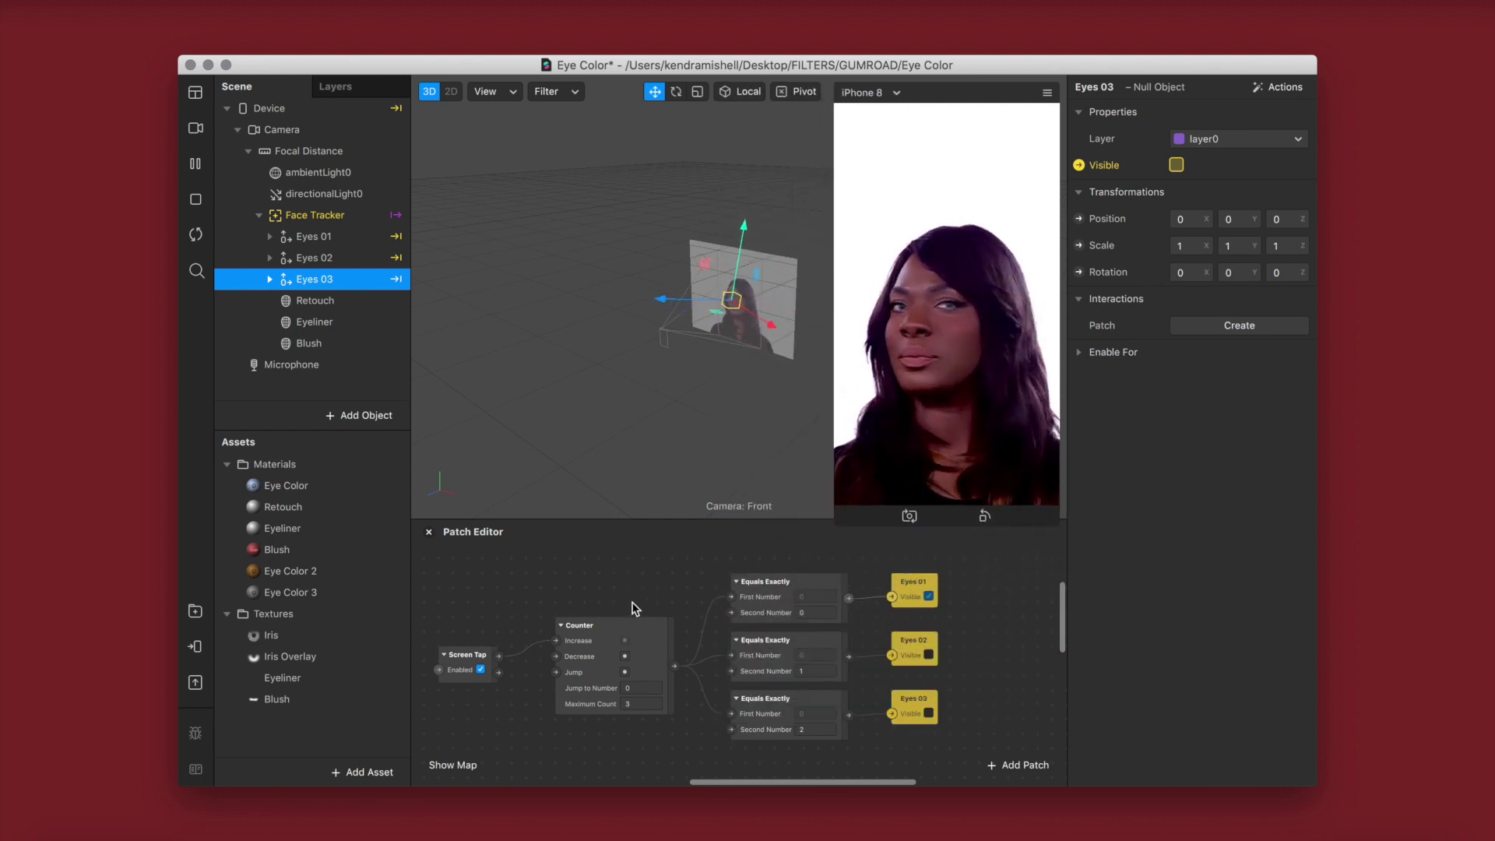
- Delete the Runtime, Less Than and Device instruction patches and the whole tap-switching patch group for Eyes 01 to 03
scroll(636, 608, "down", 5)
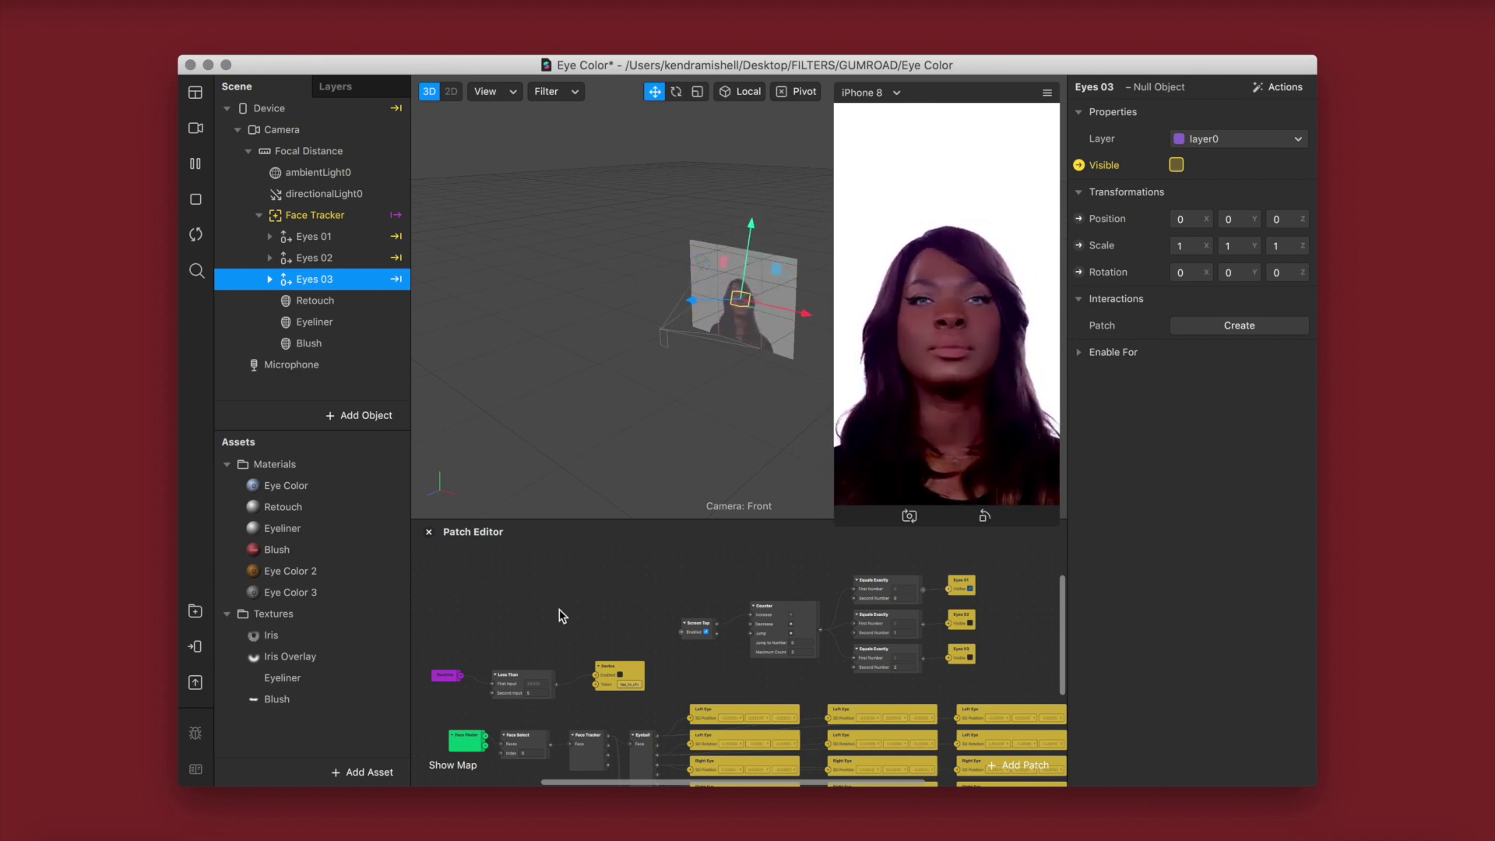
left_click_drag(432, 639, 660, 693)
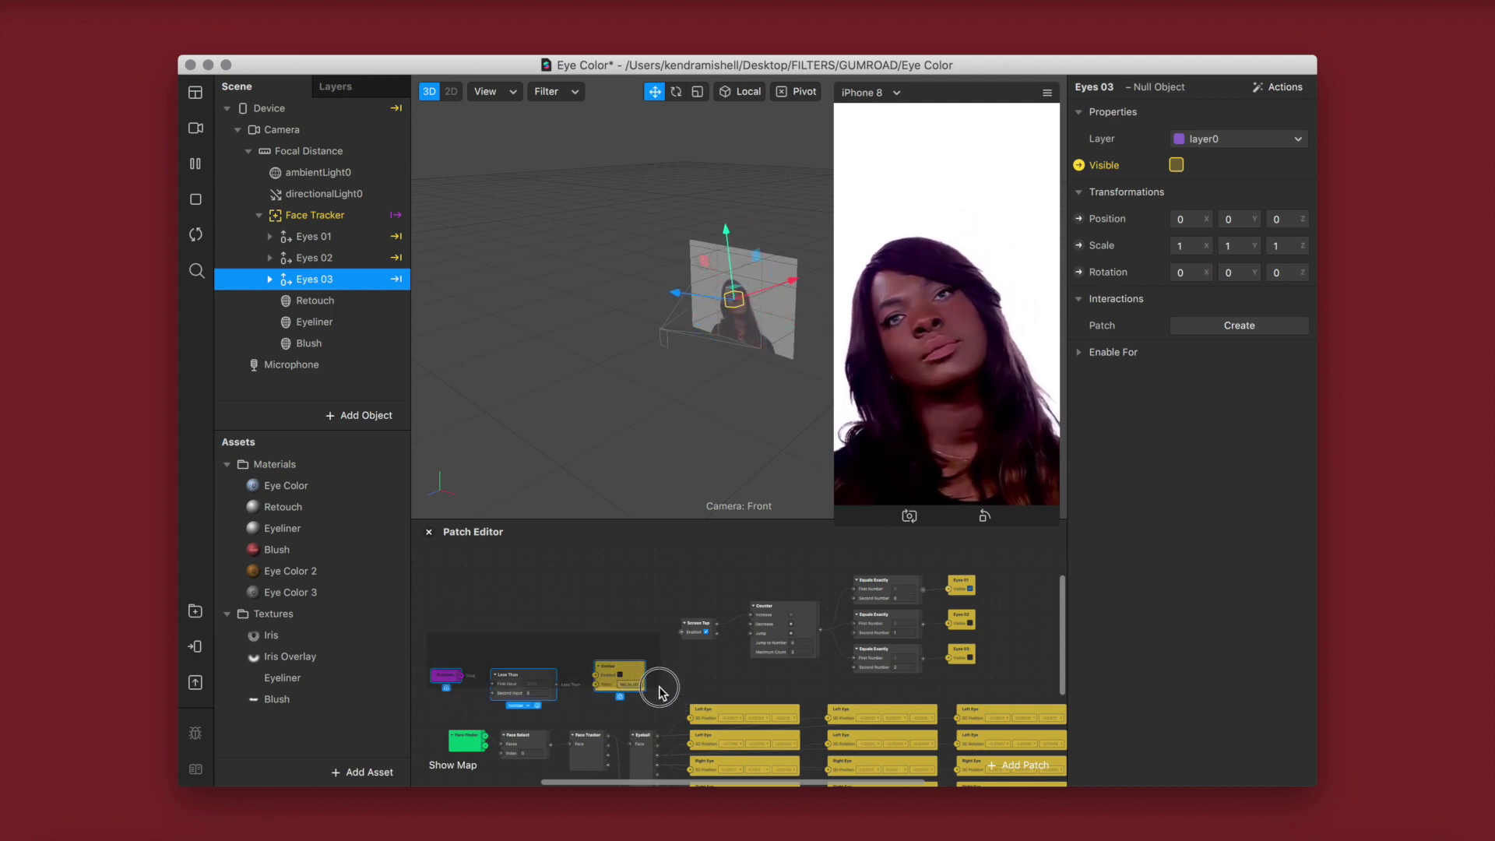
key("BackSpace")
left_click_drag(670, 597, 1016, 648)
key("BackSpace")
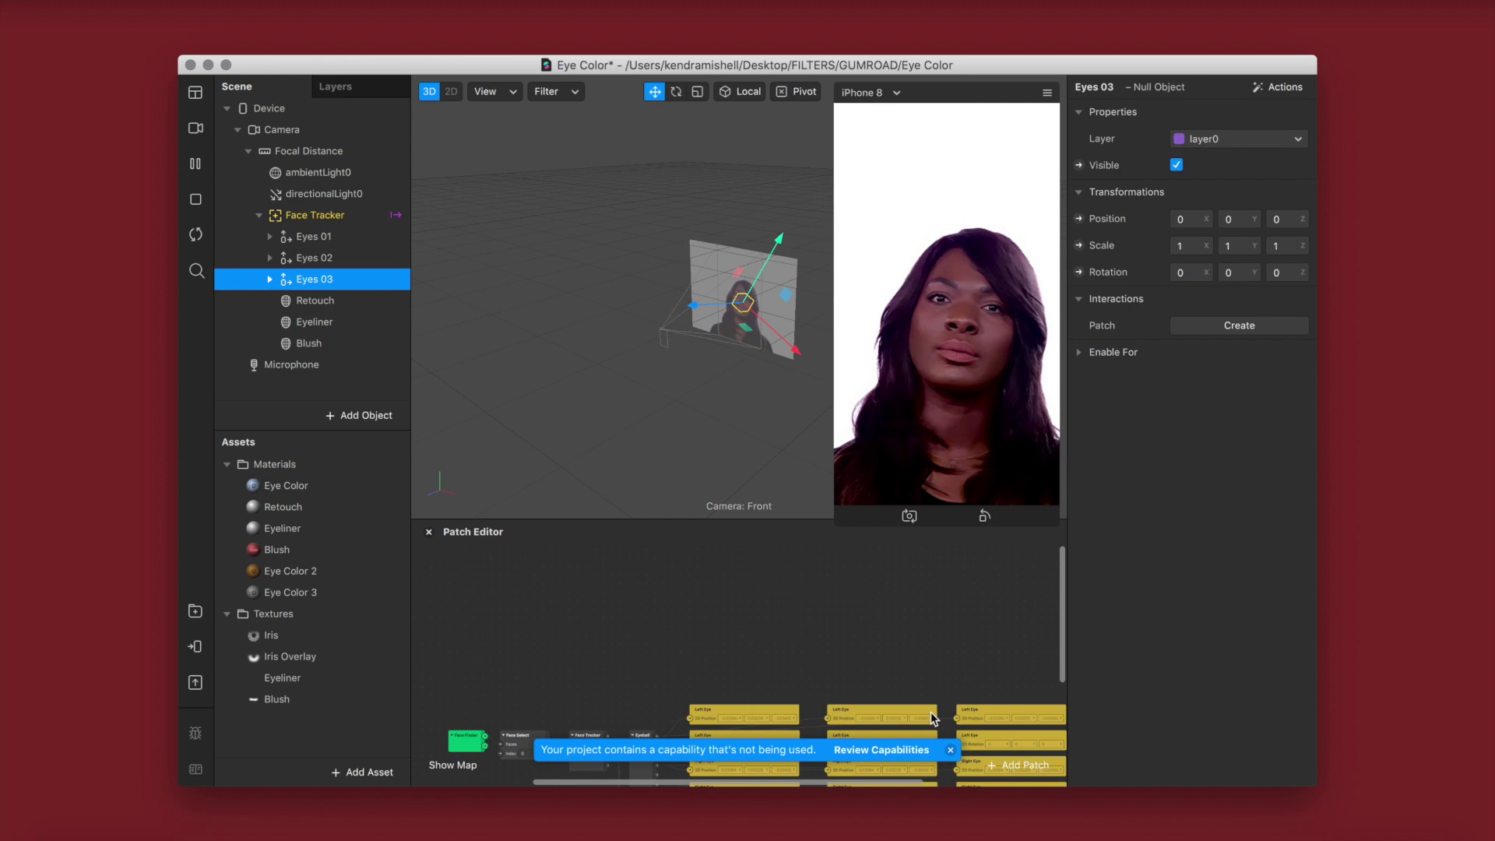
- Open the project properties, review the selected platforms, and close them
scroll(927, 710, "down", 3)
scroll(778, 693, "up", 3)
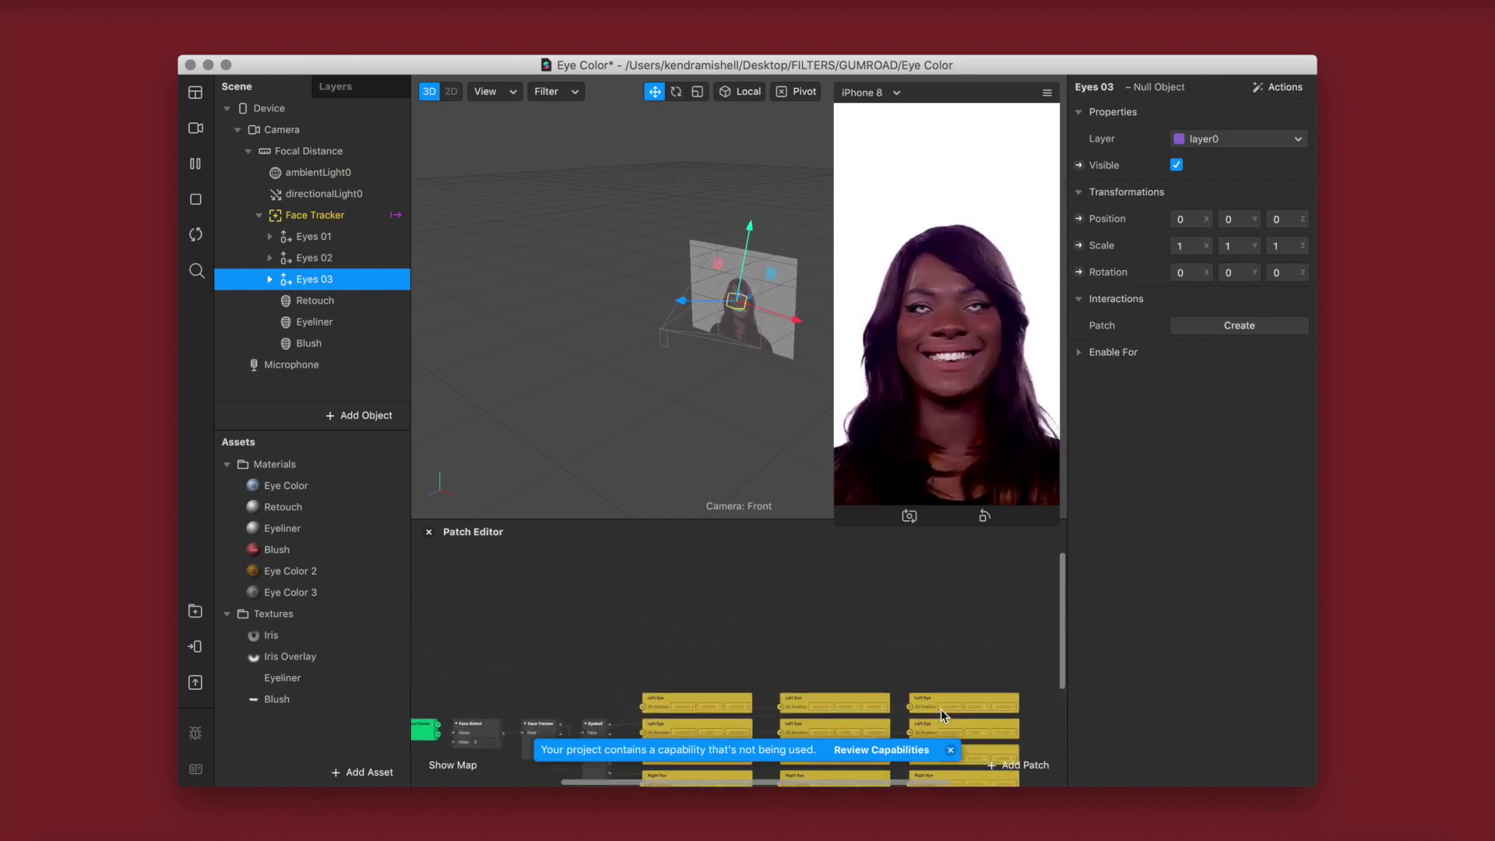
scroll(913, 699, "left", 2)
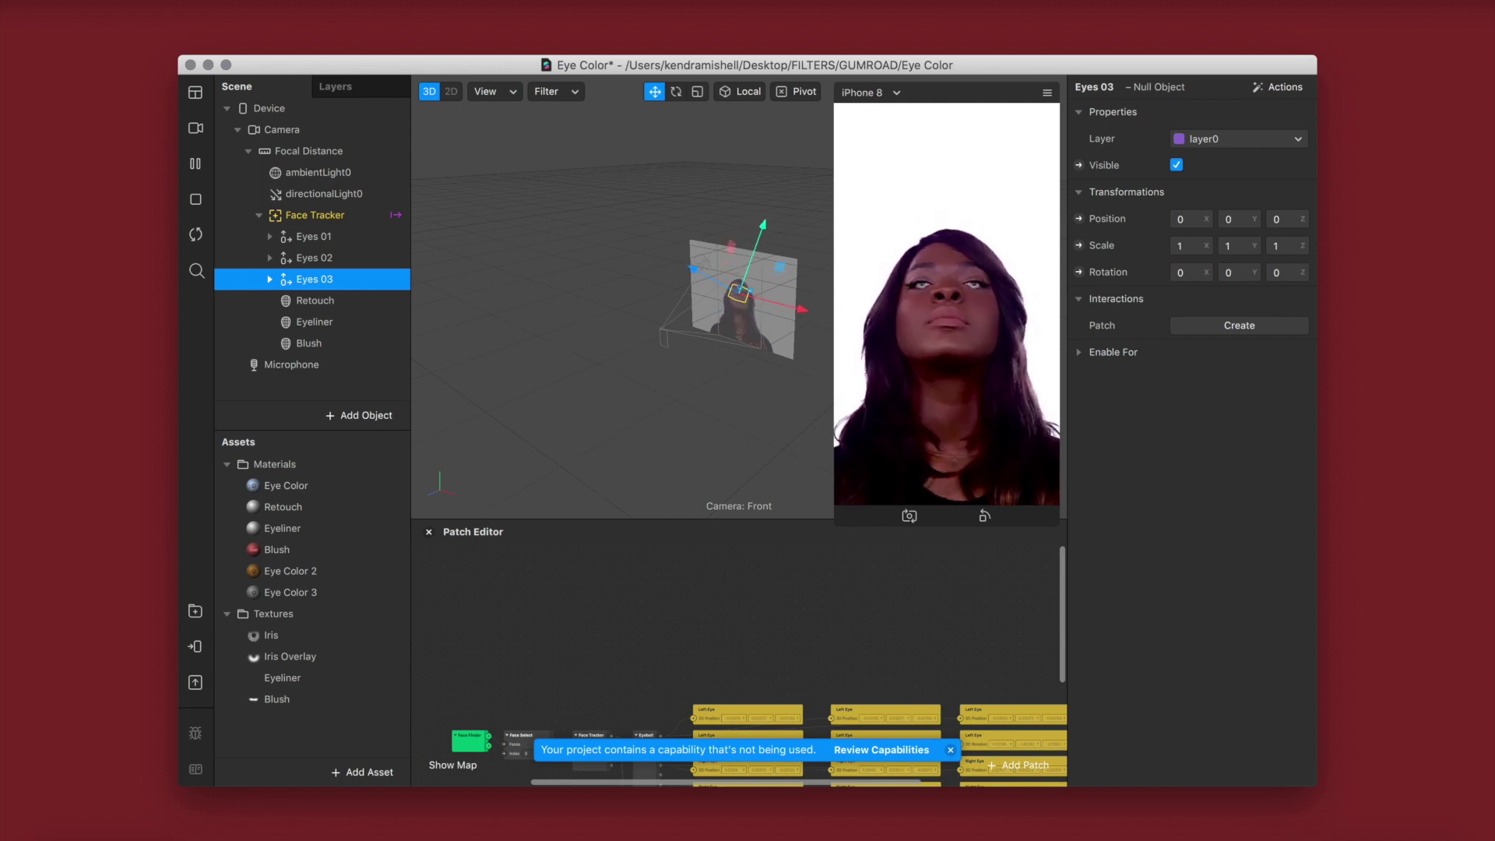
left_click(347, 0)
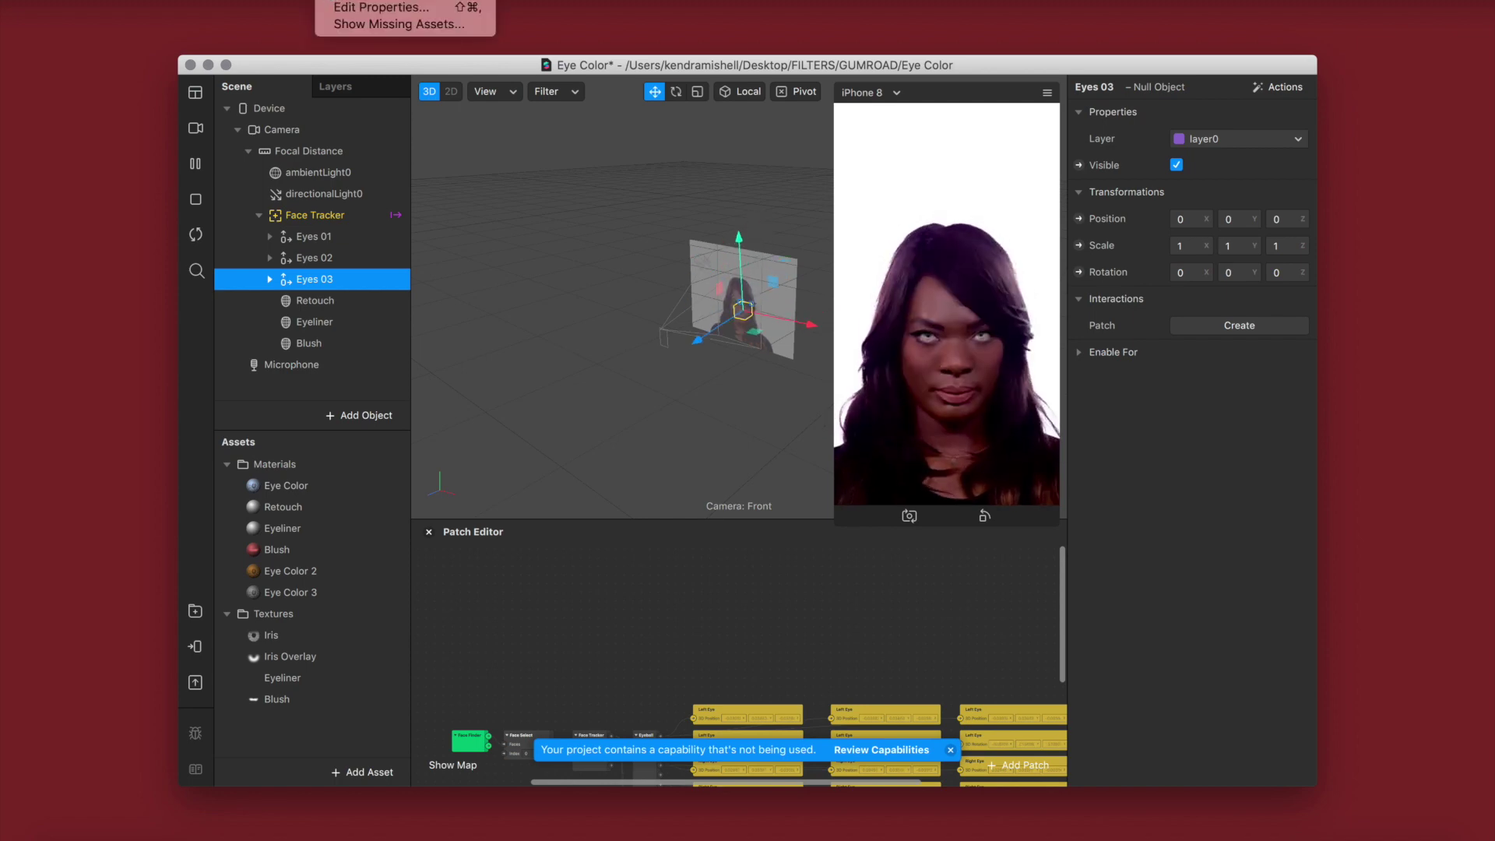
left_click(347, 8)
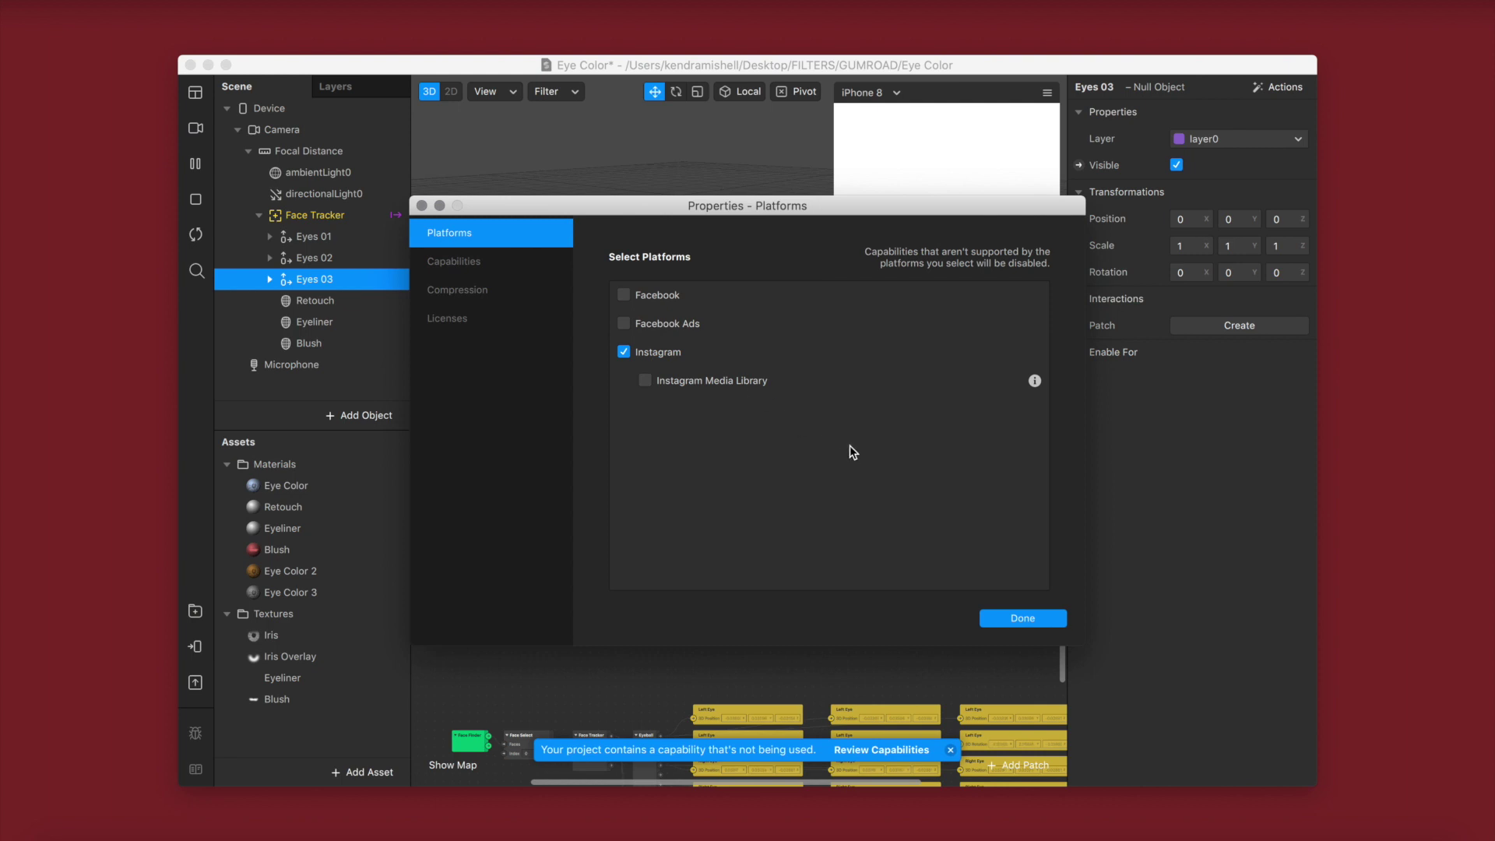
left_click(1023, 617)
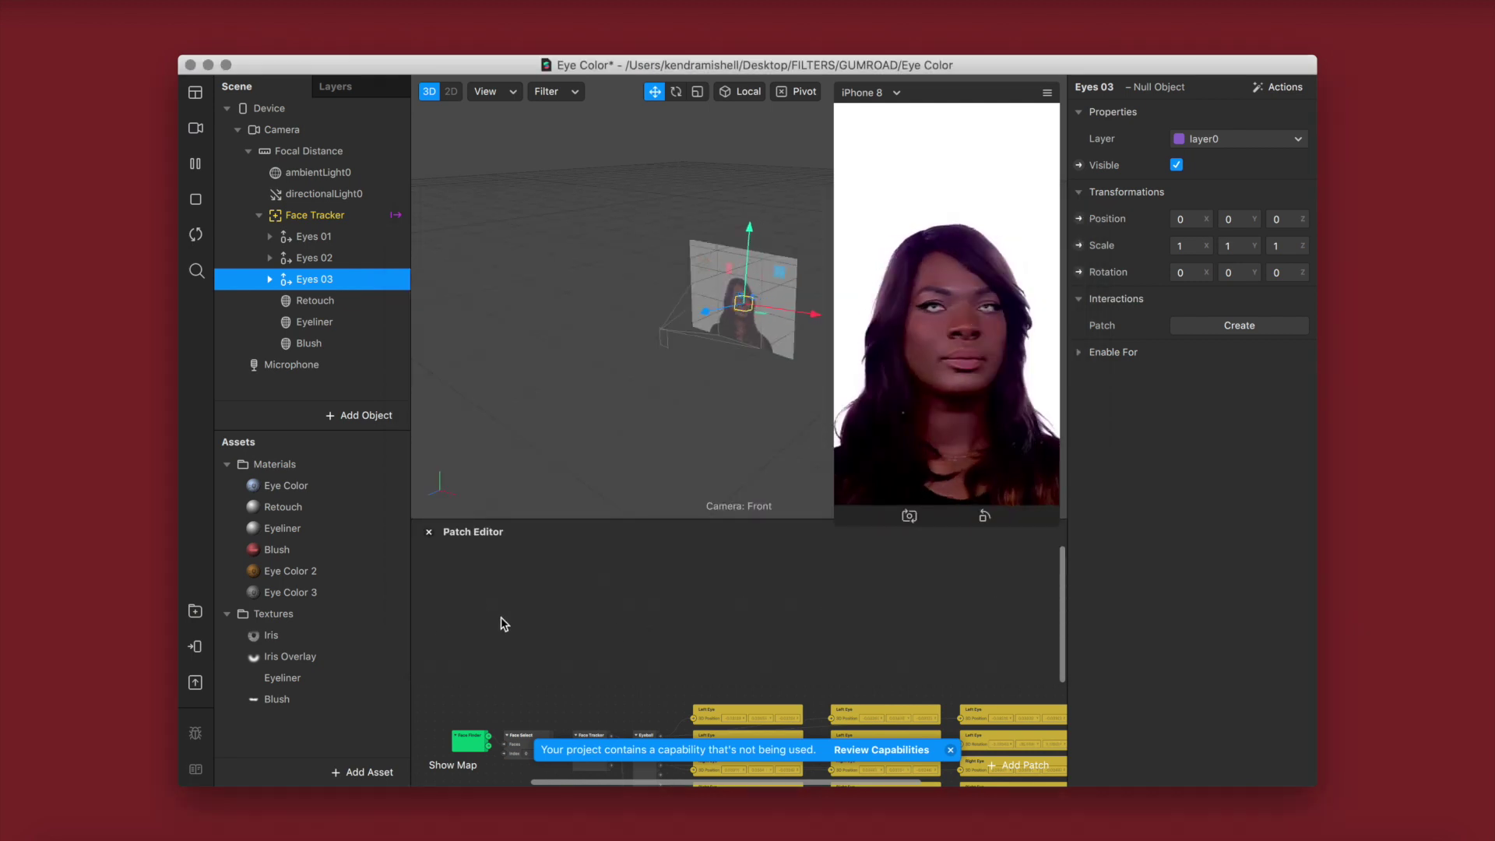
- Add a Picker UI patch and place it in the empty area above the eye patches
double_click(544, 621)
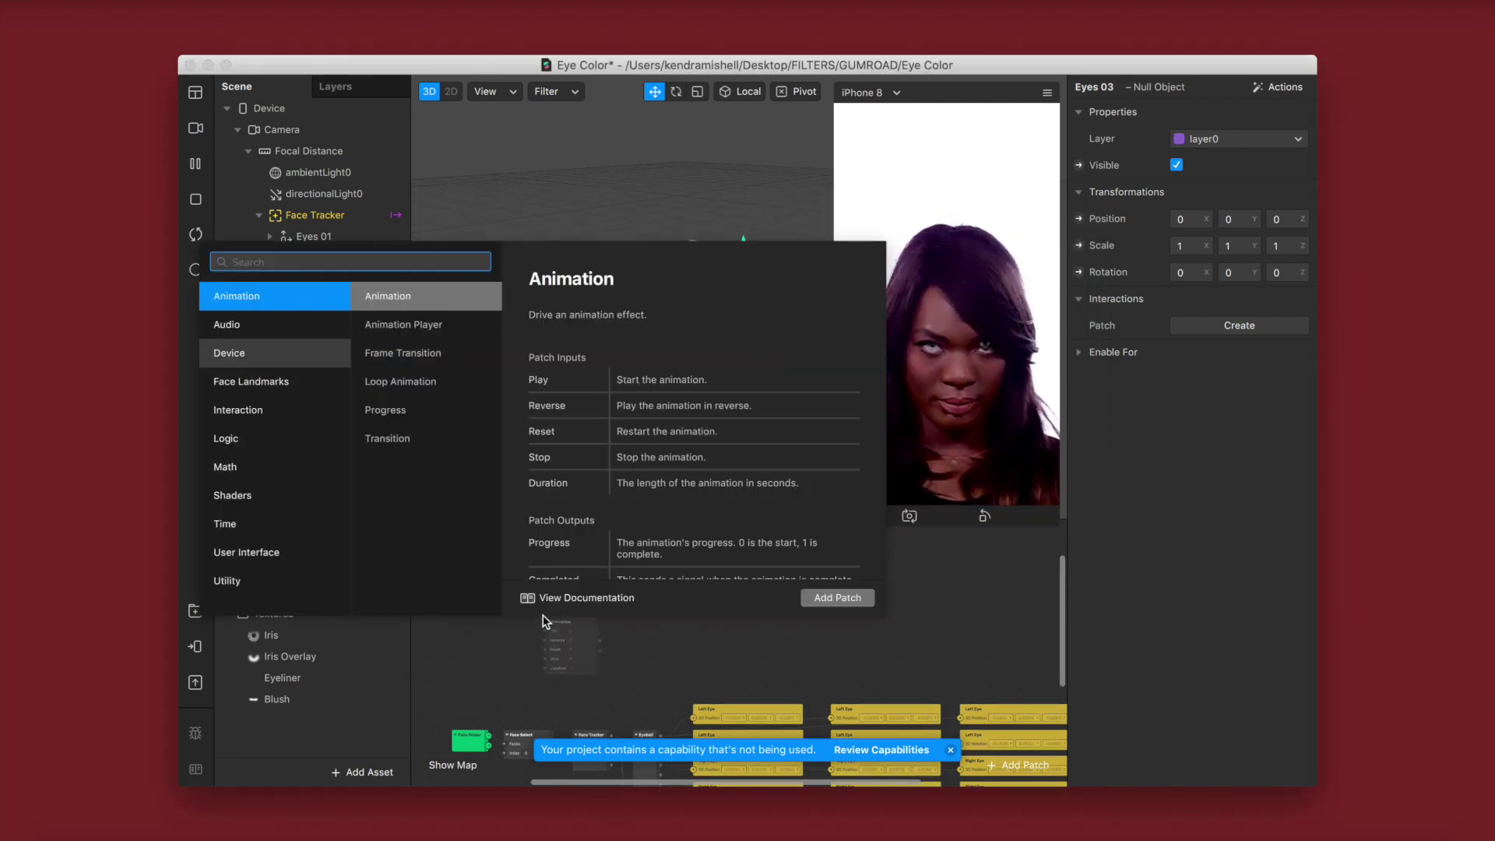
type("y")
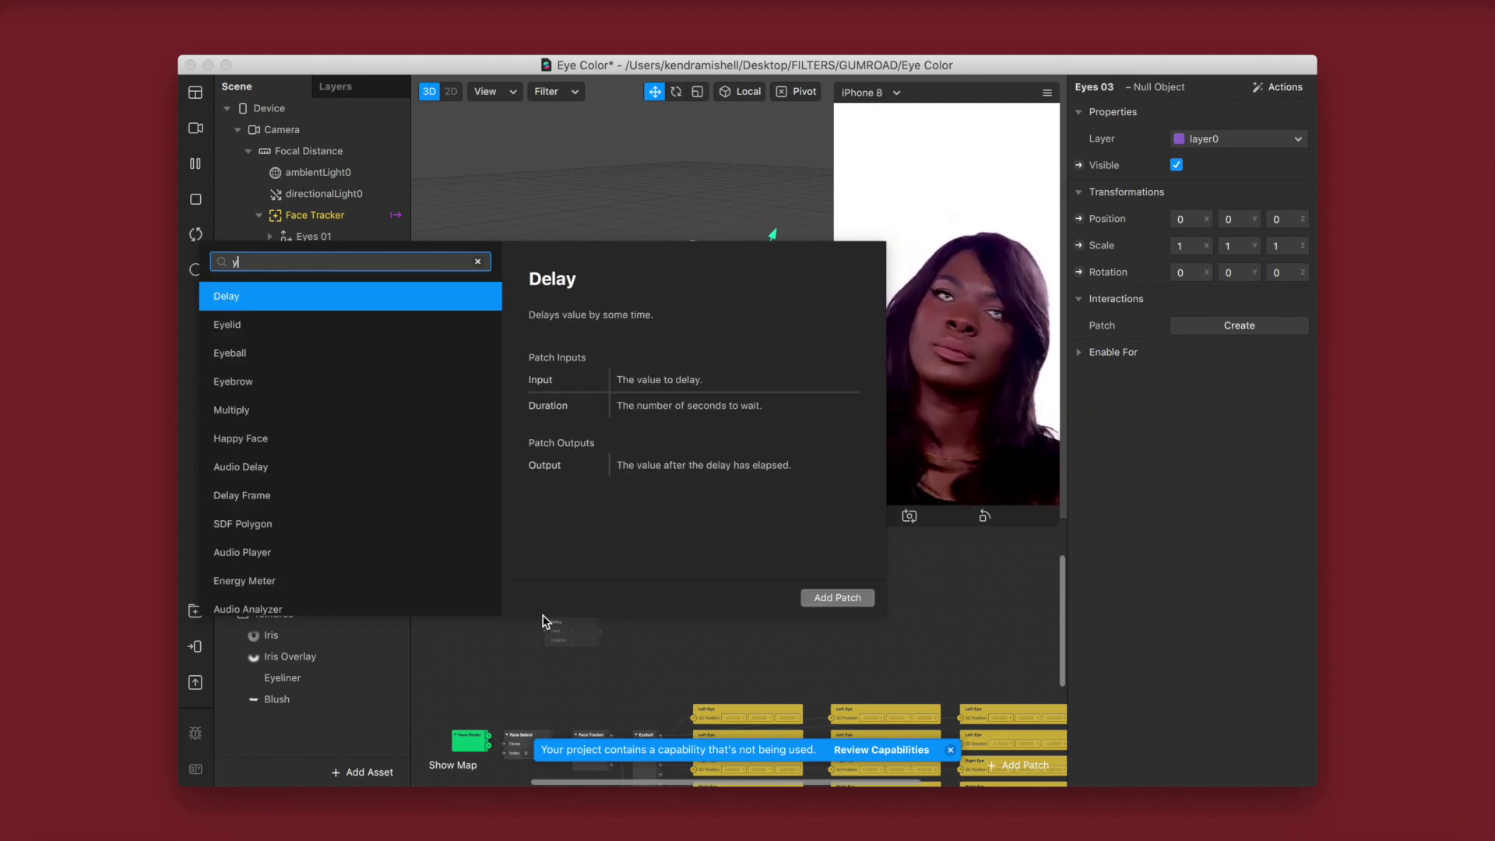
key("BackSpace")
type("x")
key("BackSpace")
type("u")
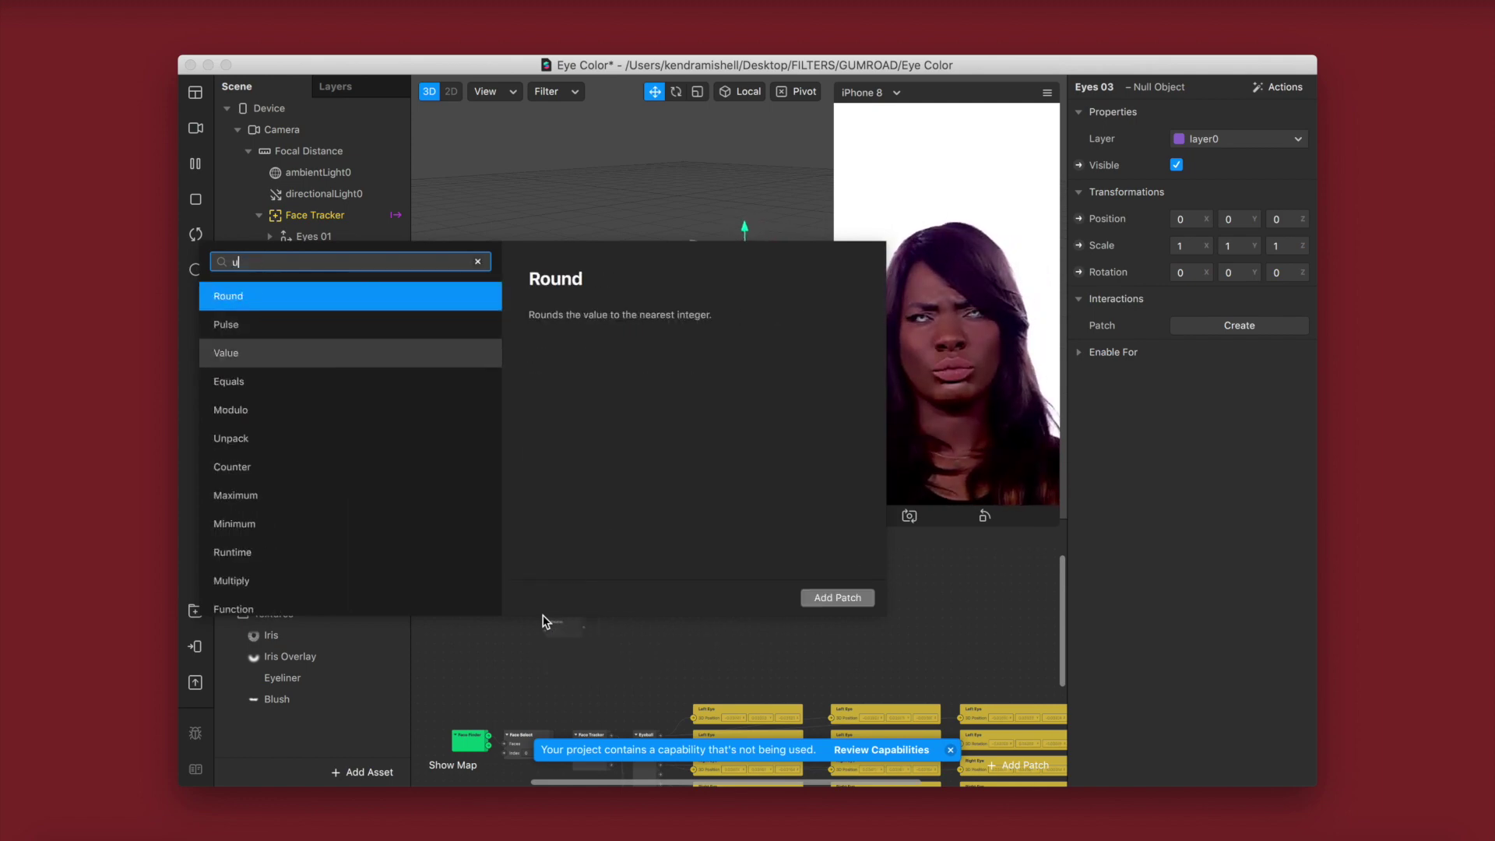
type("i")
double_click(301, 296)
left_click_drag(586, 623, 763, 574)
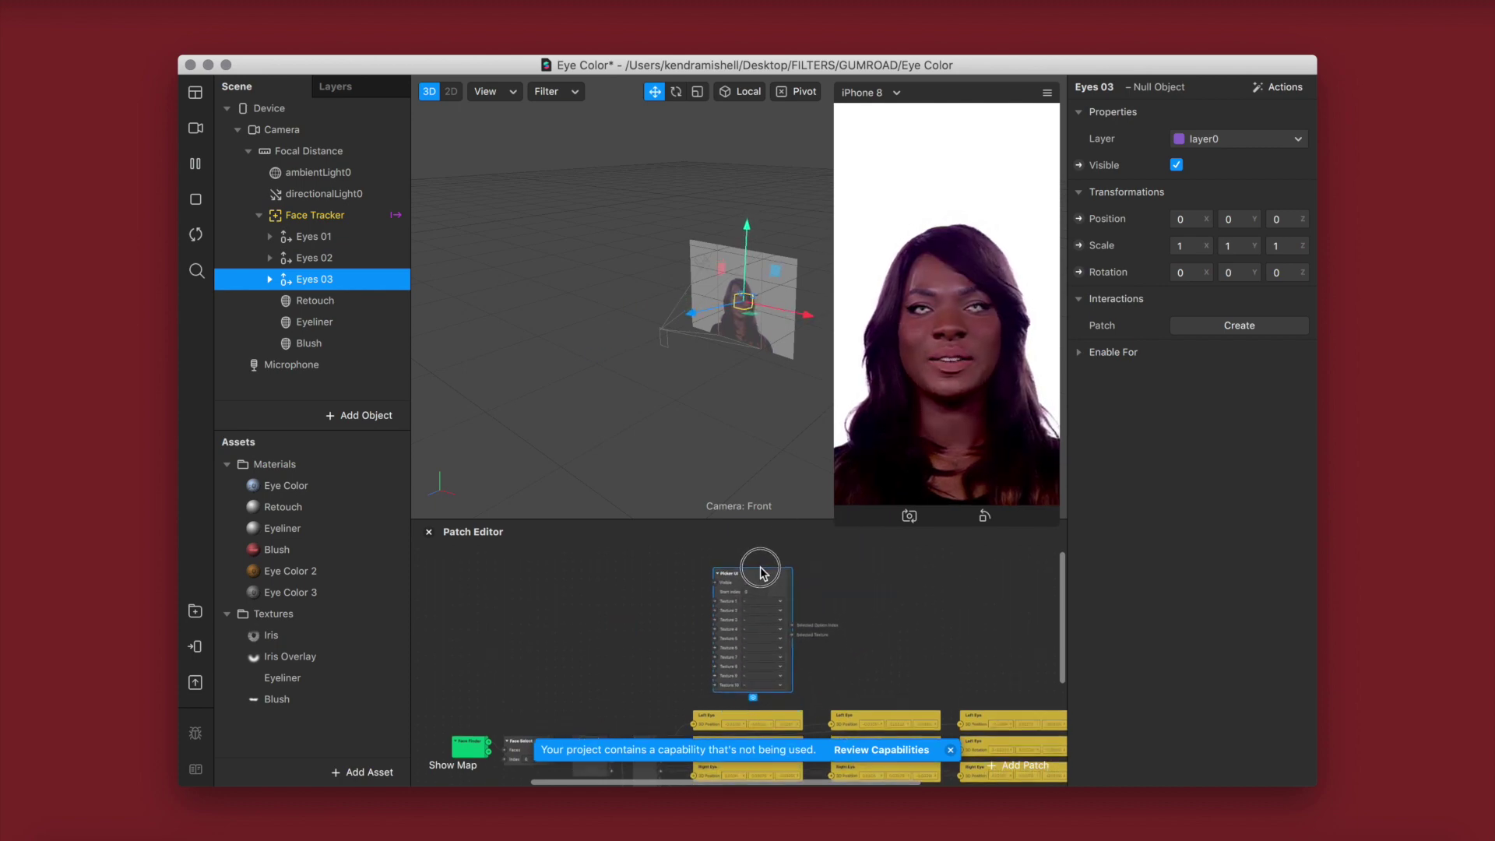
scroll(788, 637, "up", 2)
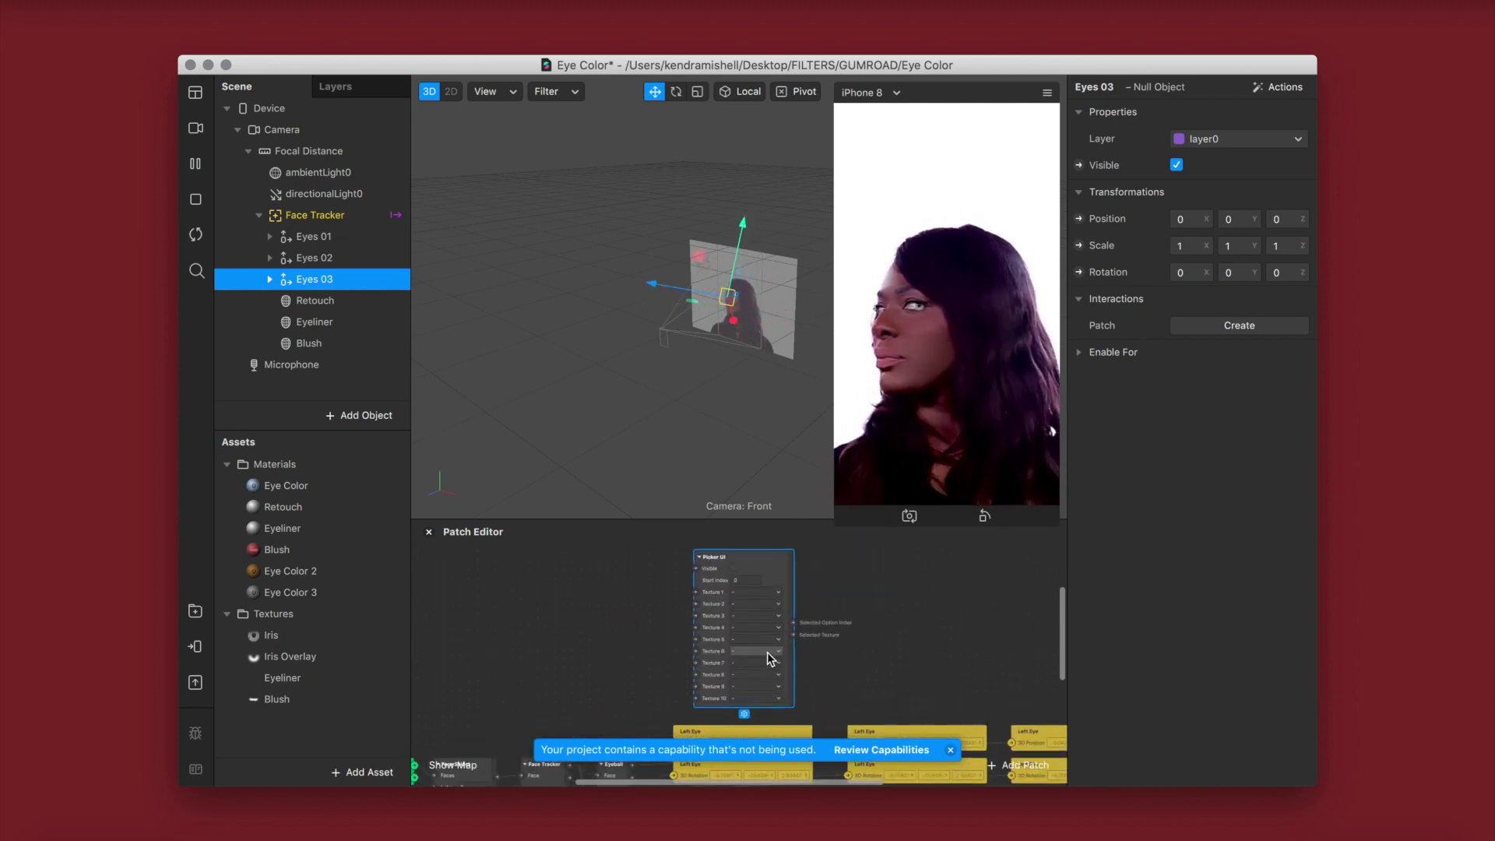
- Dismiss the capability notice and set the Device's opening instruction to "Tap and slide to change"
left_click(950, 751)
left_click(277, 110)
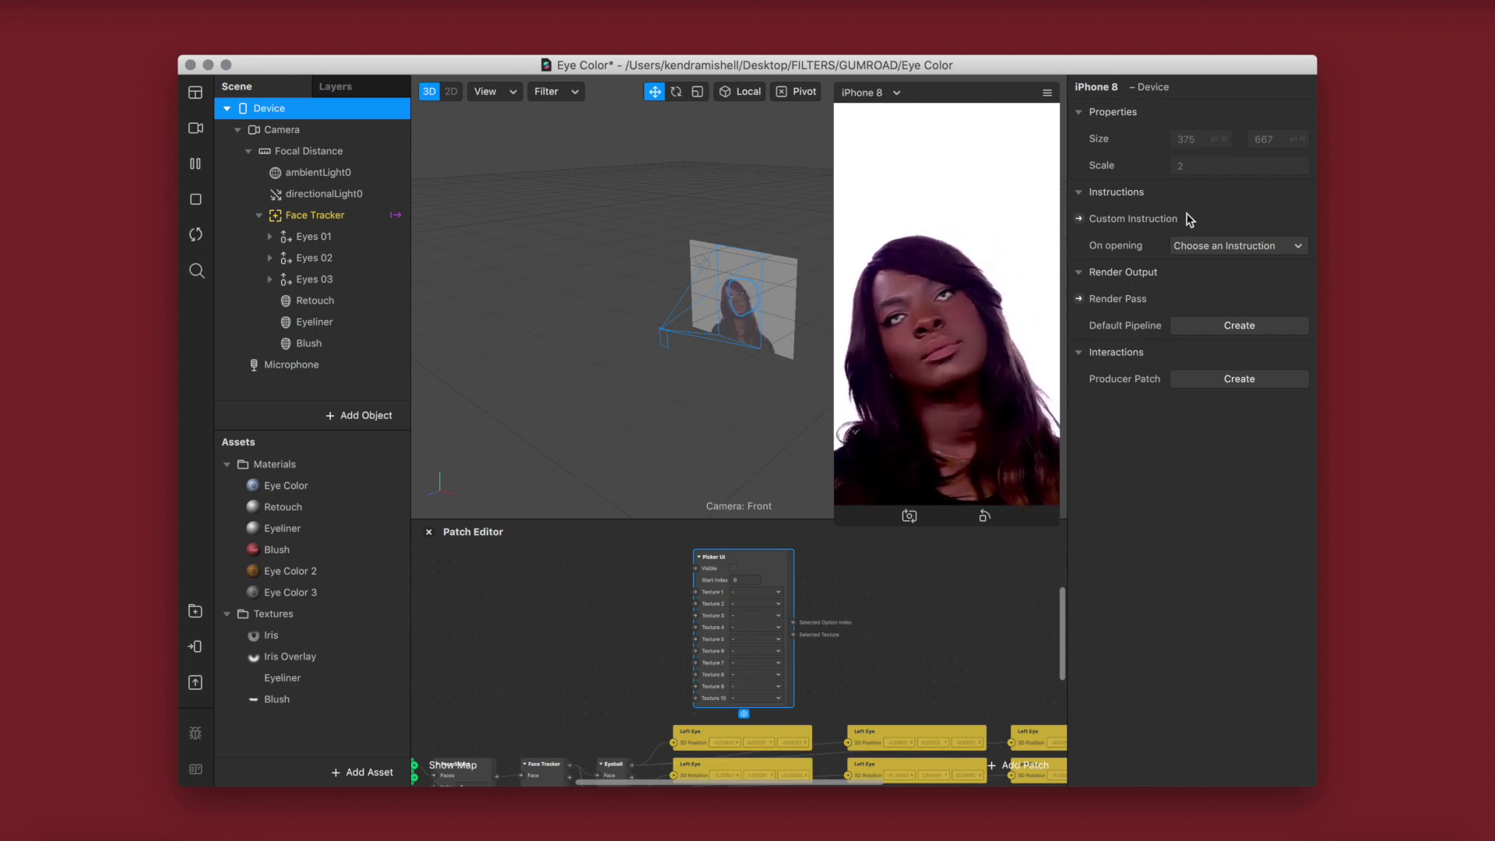
left_click(1232, 241)
left_click(1219, 341)
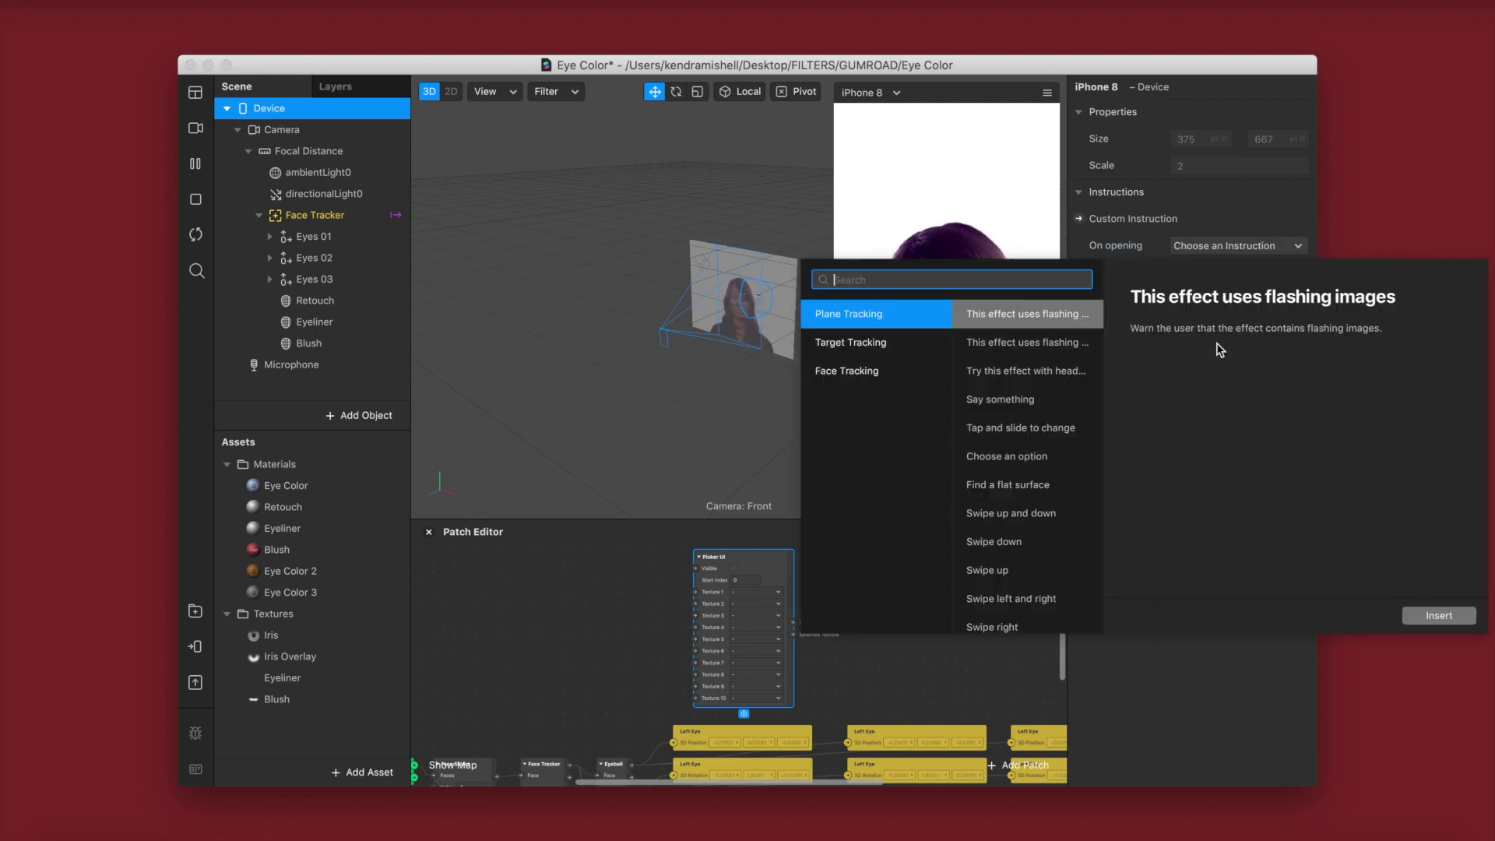
type("sli")
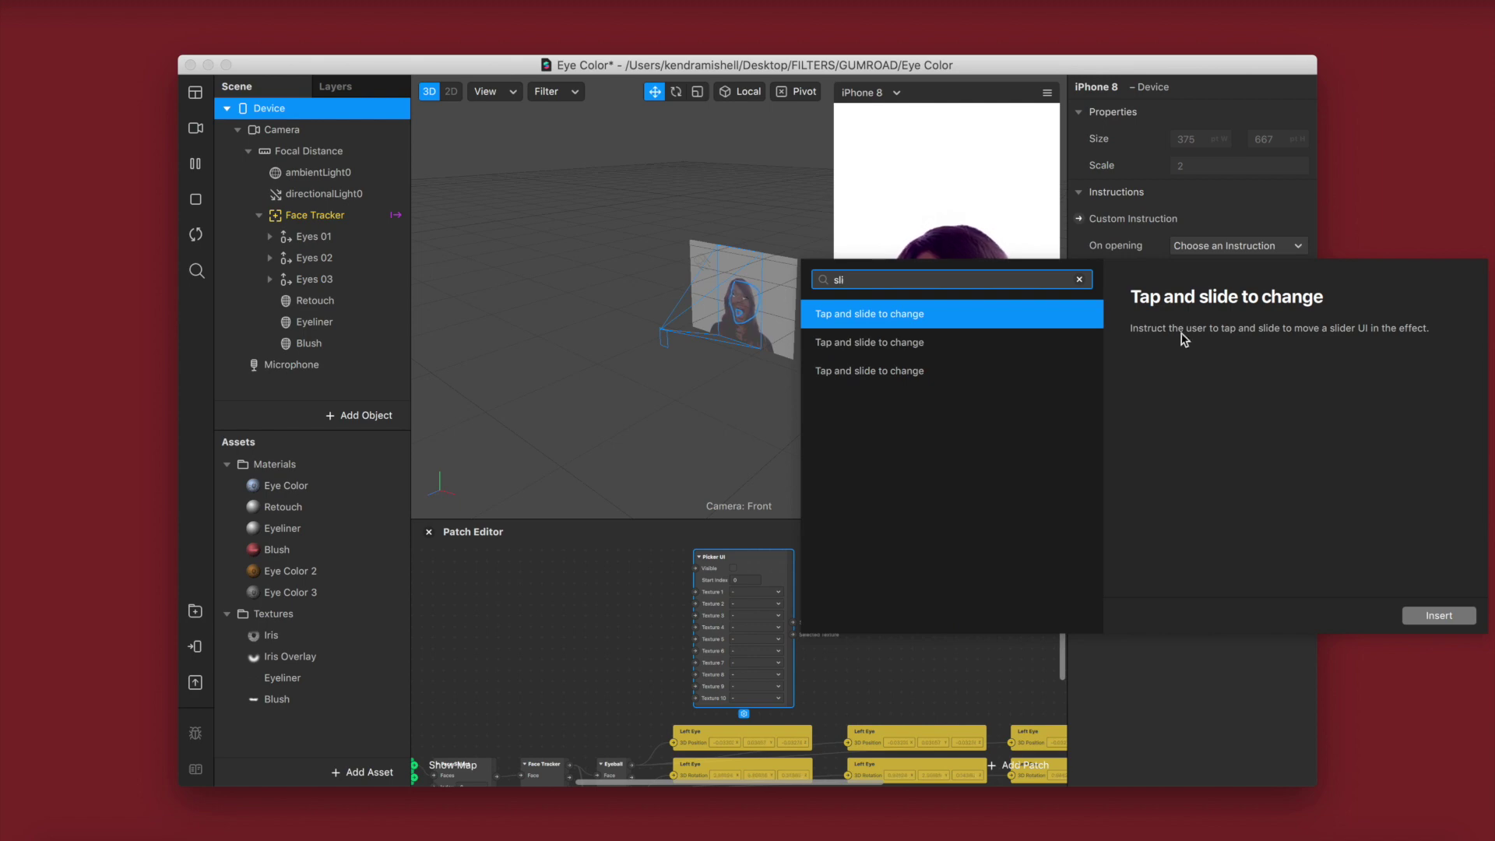
double_click(988, 315)
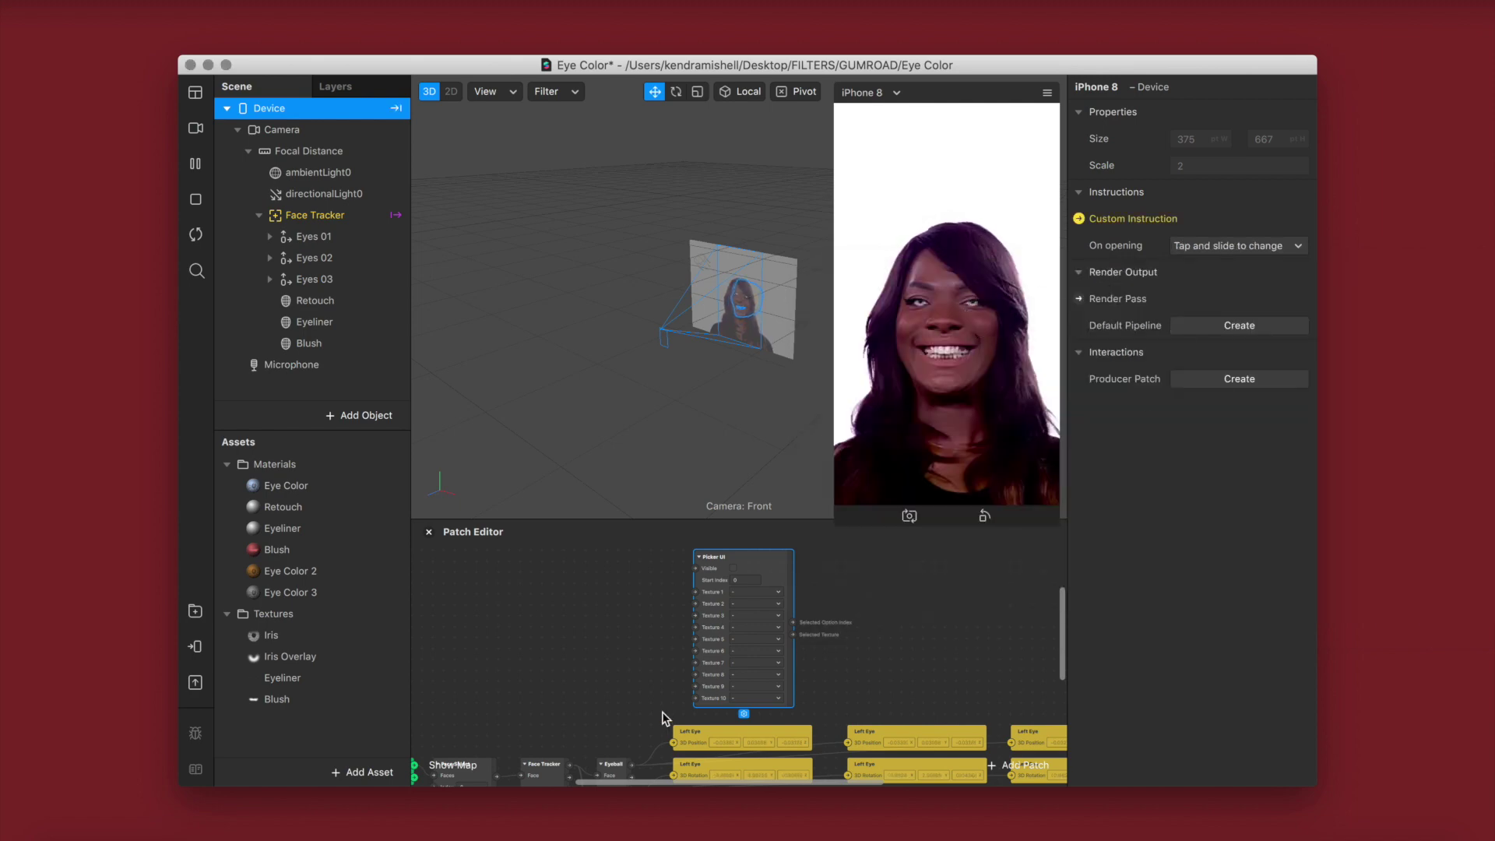
- Move the Runtime, Less Than and Device instruction patches into a row in the empty area above the Face Finder chain
scroll(598, 689, "down", 6)
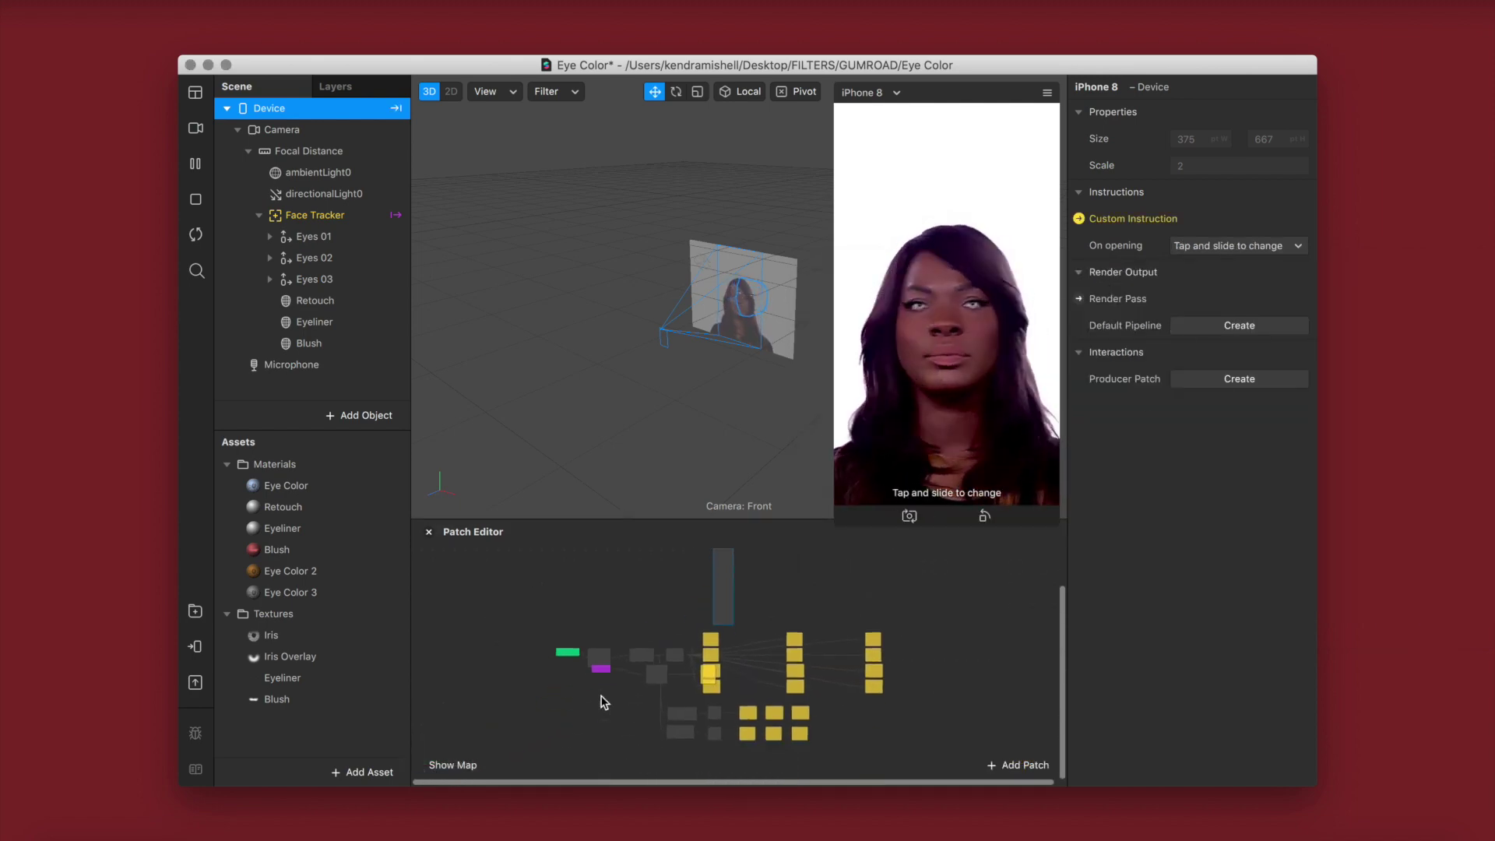
scroll(604, 702, "up", 6)
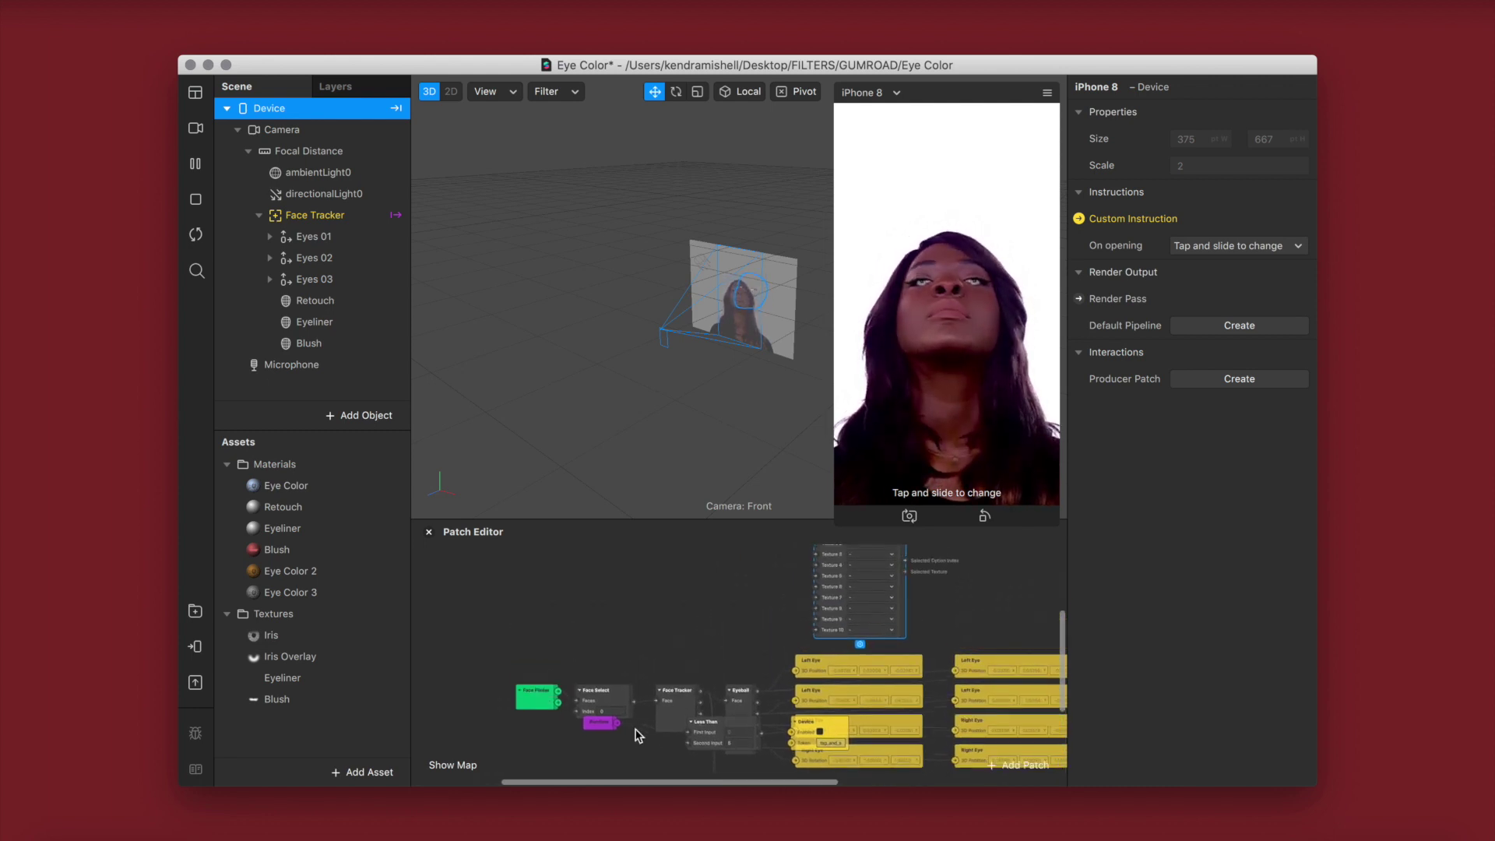
left_click_drag(610, 726, 502, 624)
left_click_drag(705, 722, 593, 609)
left_click_drag(832, 730, 710, 607)
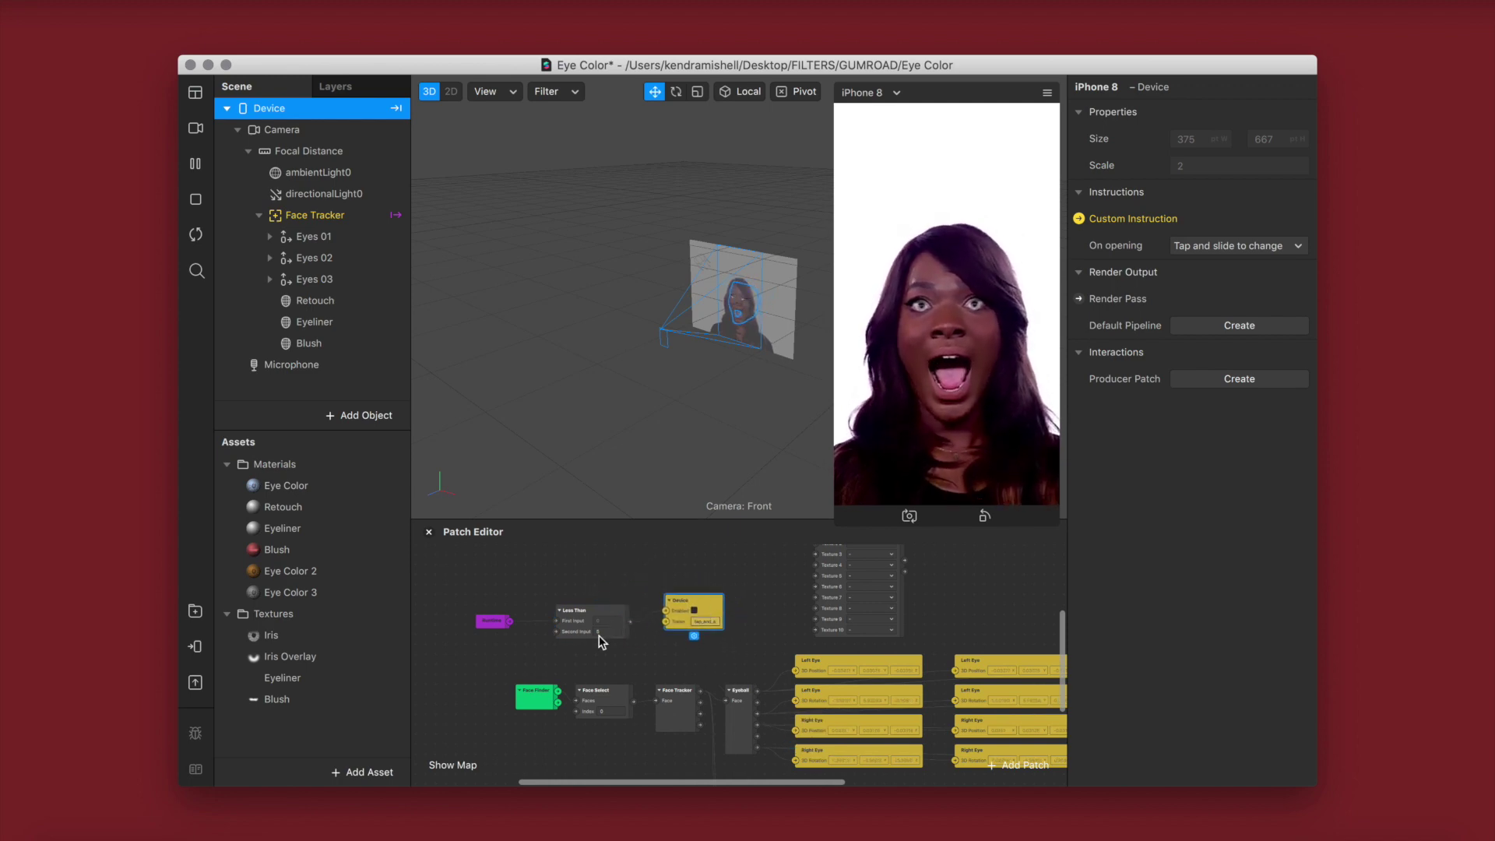
- Enable the Visible option on the Picker UI patch
scroll(601, 635, "up", 3)
scroll(701, 633, "up", 5)
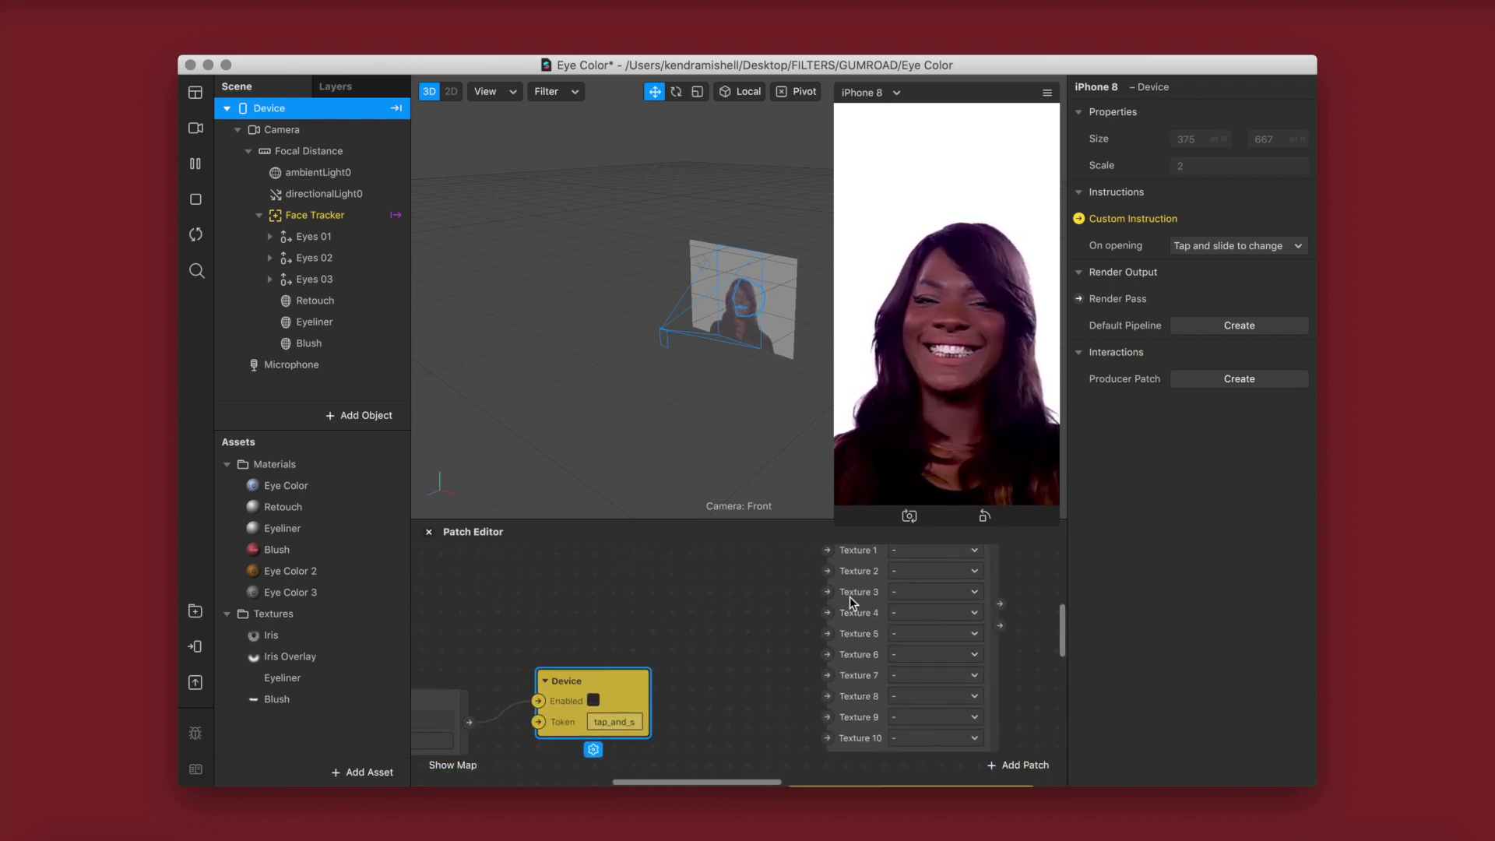
scroll(720, 635, "down", 5)
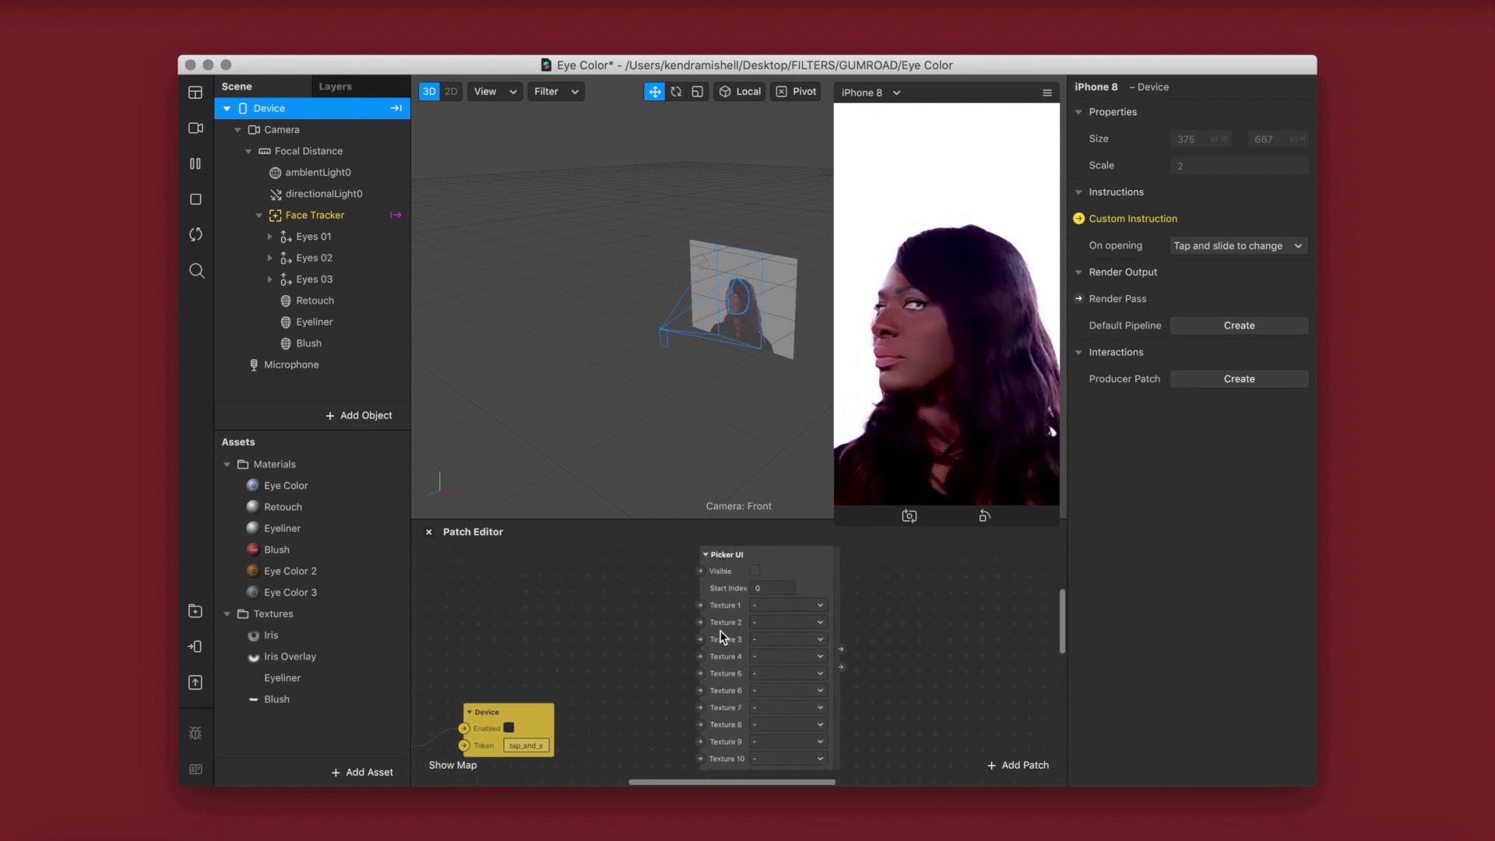
left_click(752, 568)
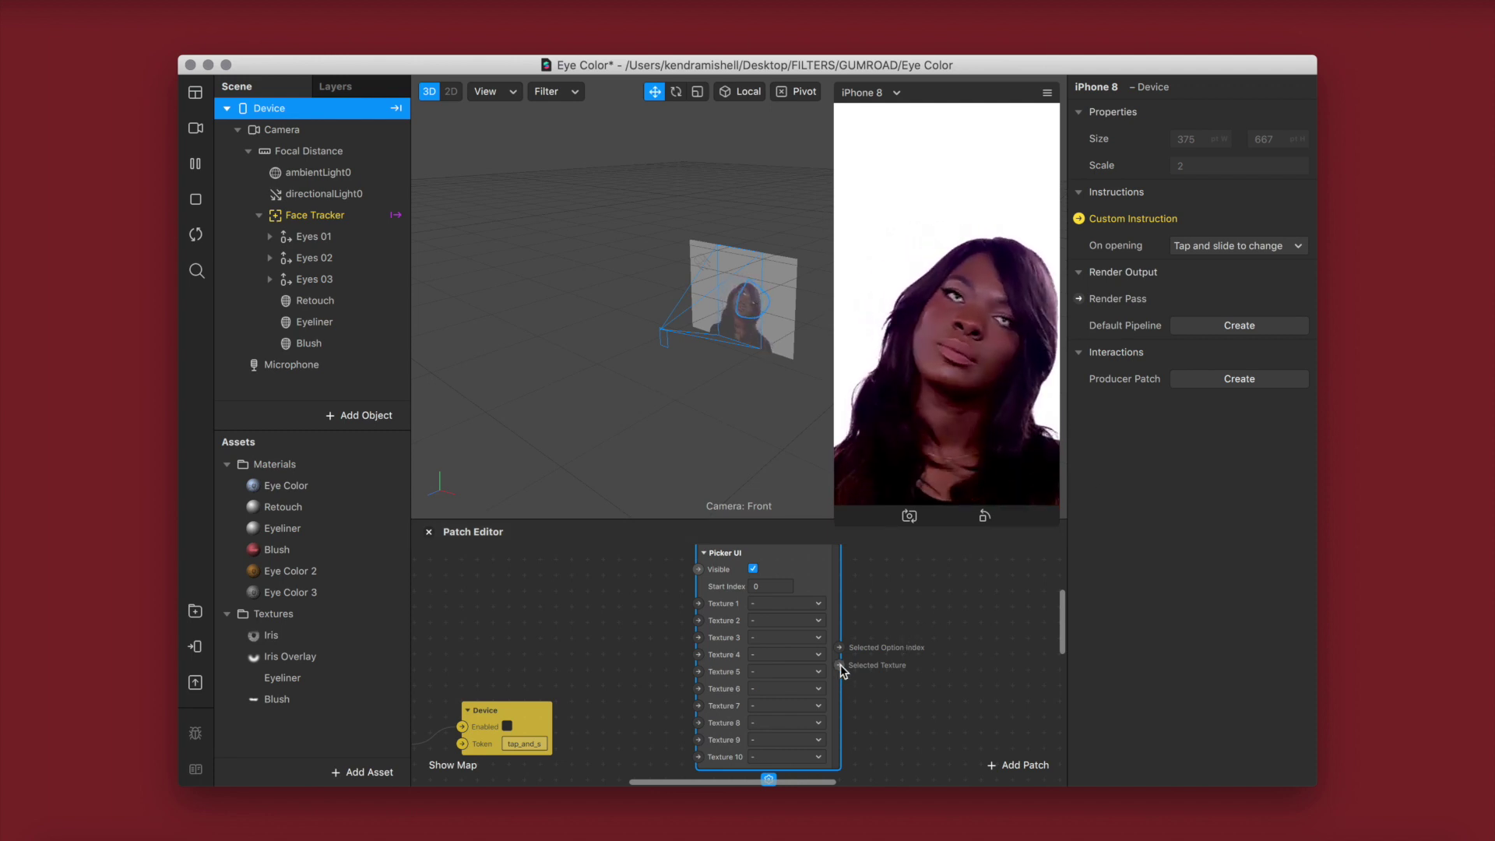
- Add an Equals Exactly patch fed by the Picker UI's Selected Option Index and place it beside the upper part of the picker
scroll(849, 664, "right", 5)
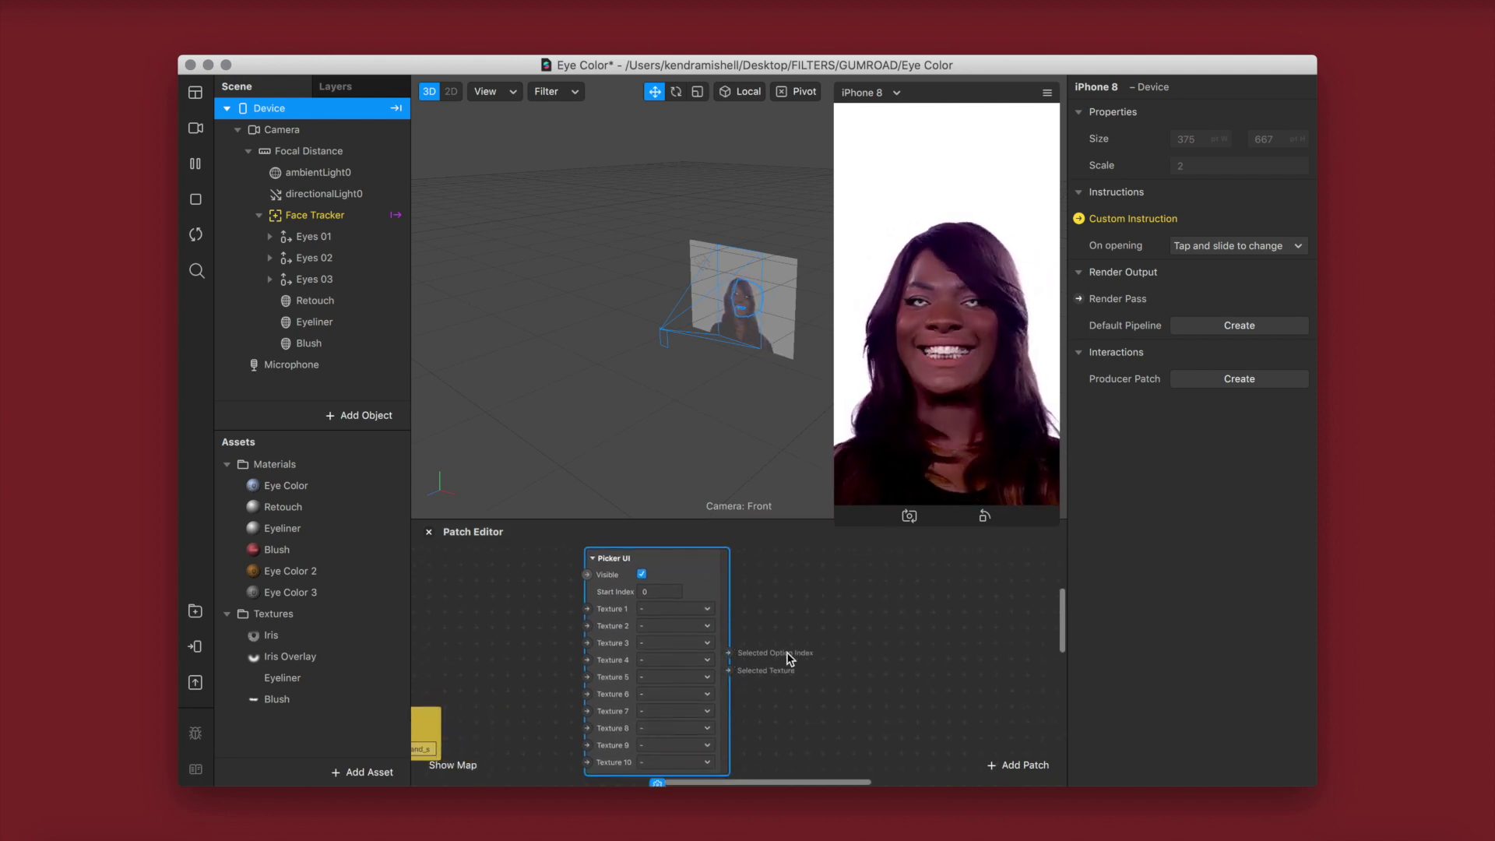
left_click_drag(732, 658, 802, 598)
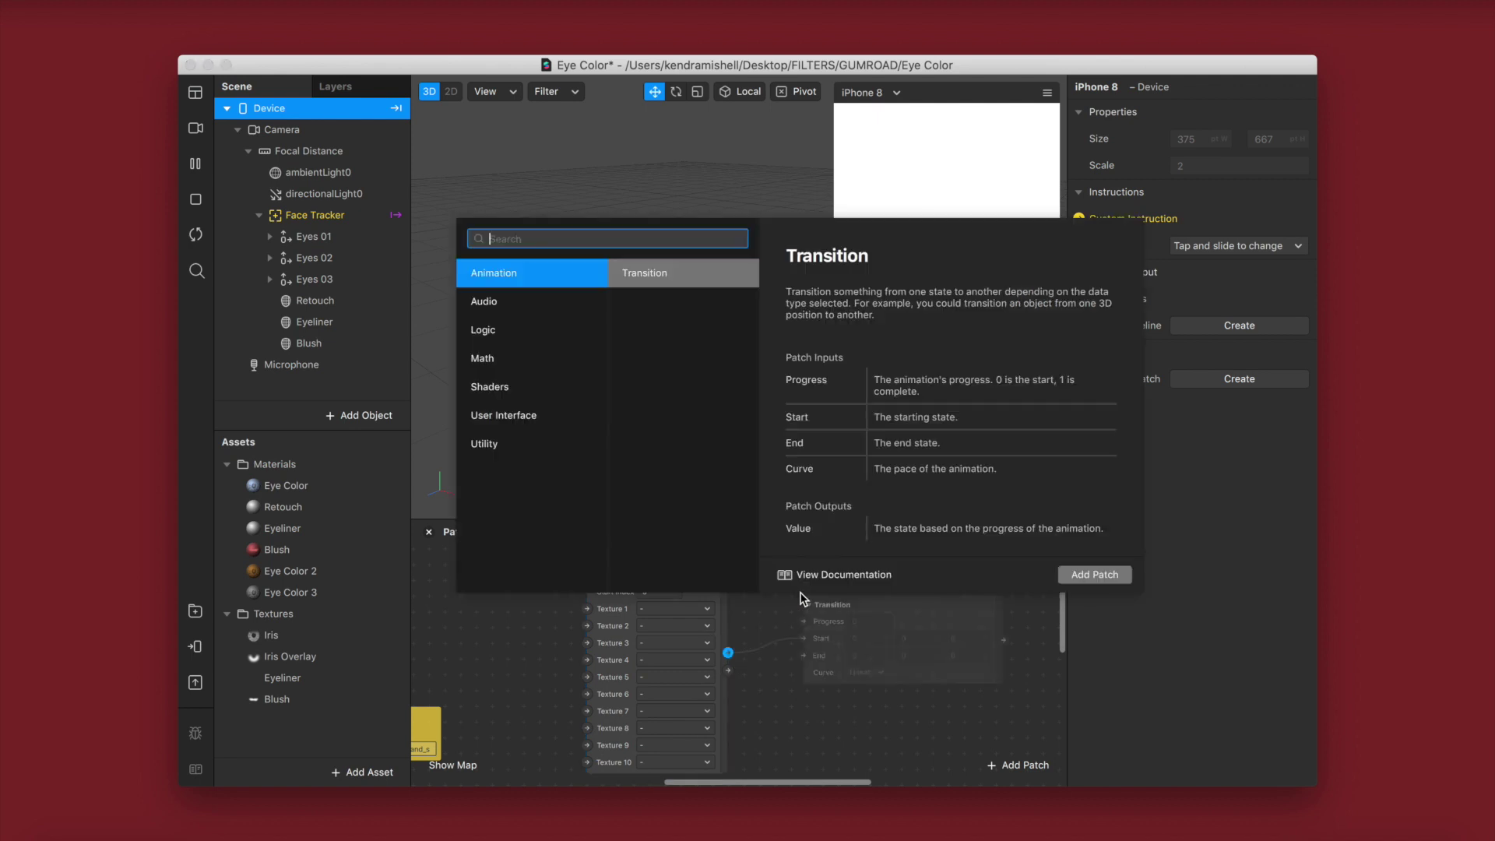
type("equa")
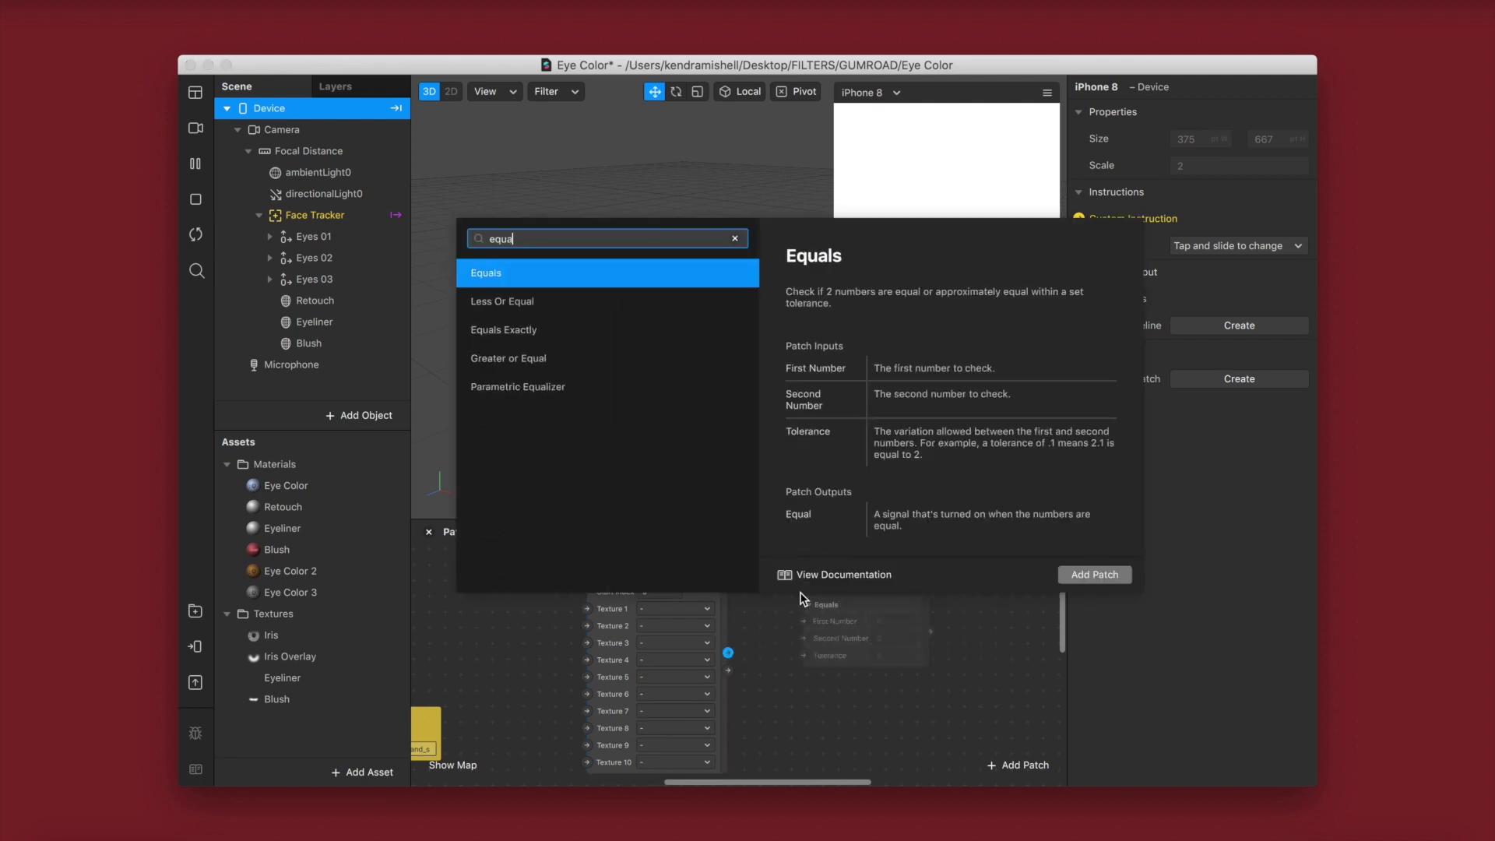
double_click(601, 331)
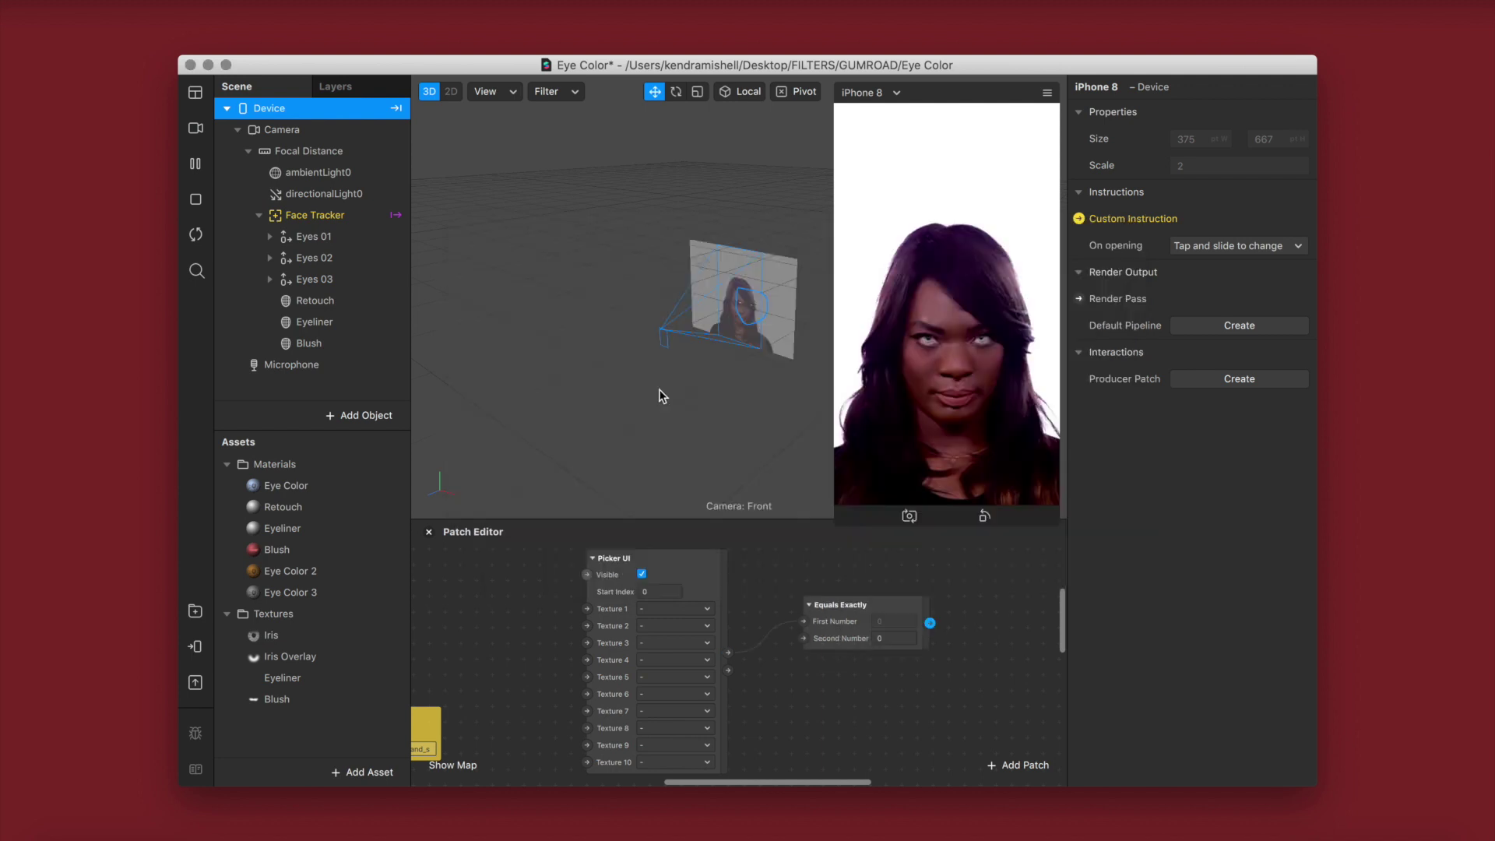
left_click_drag(839, 619, 808, 589)
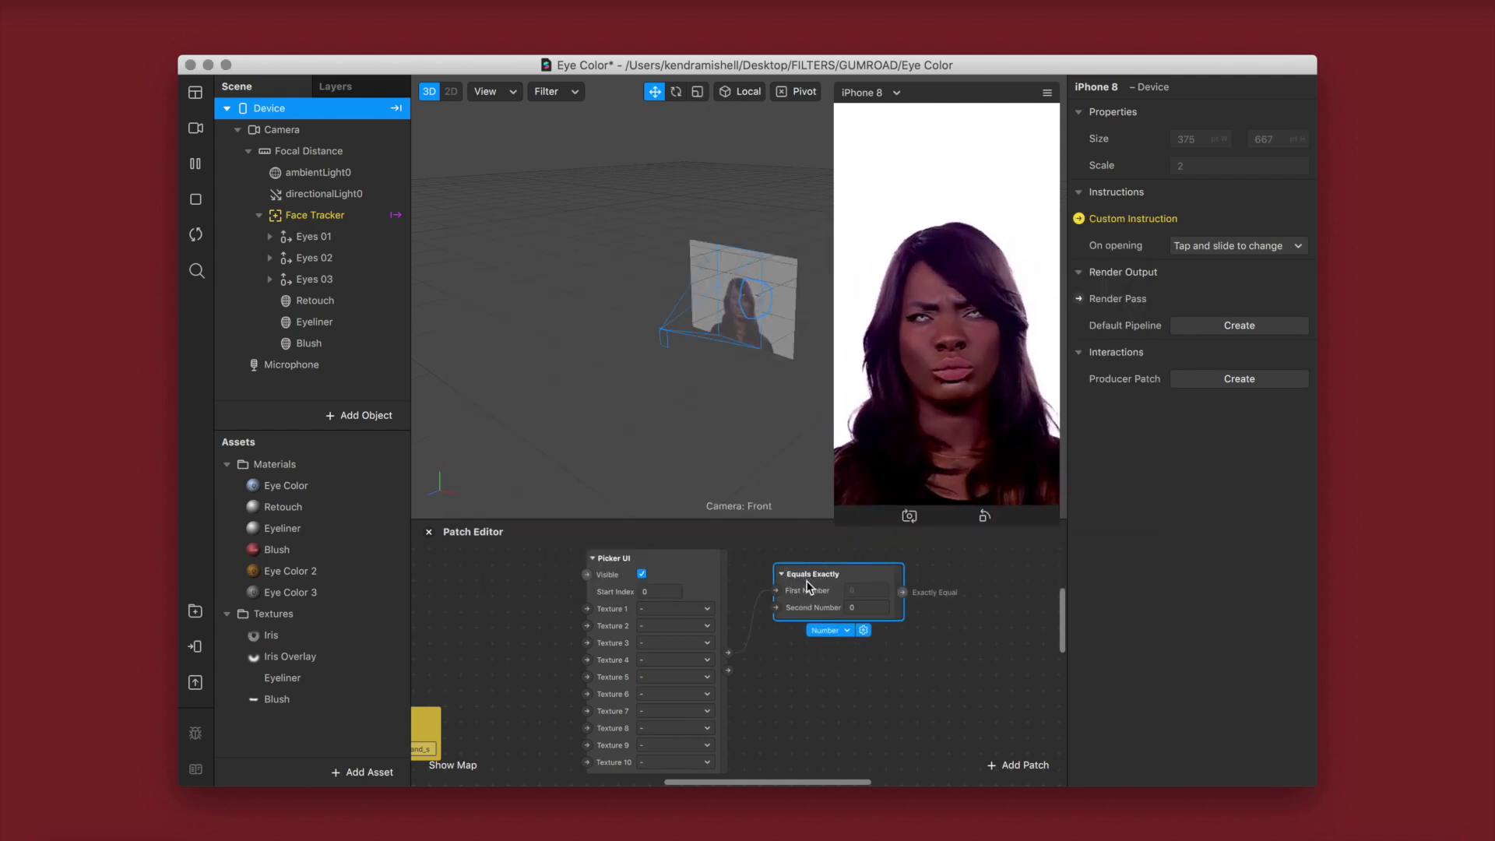
- Add two more Equals Exactly patches fed by the Picker UI's Selected Option Index and stack them below the first
key("super+d")
left_click_drag(860, 604, 839, 664)
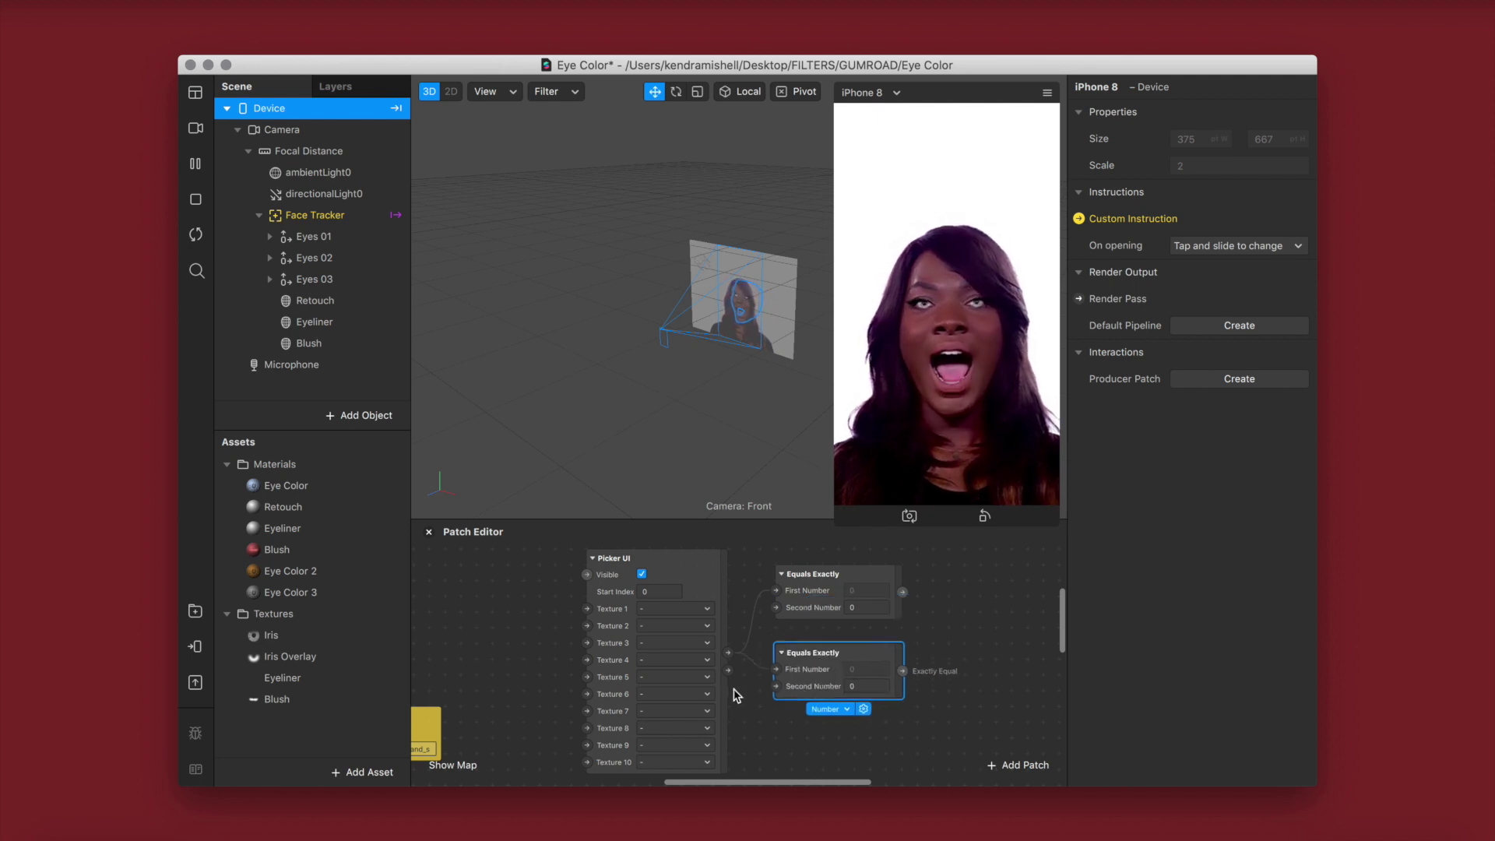
double_click(779, 740)
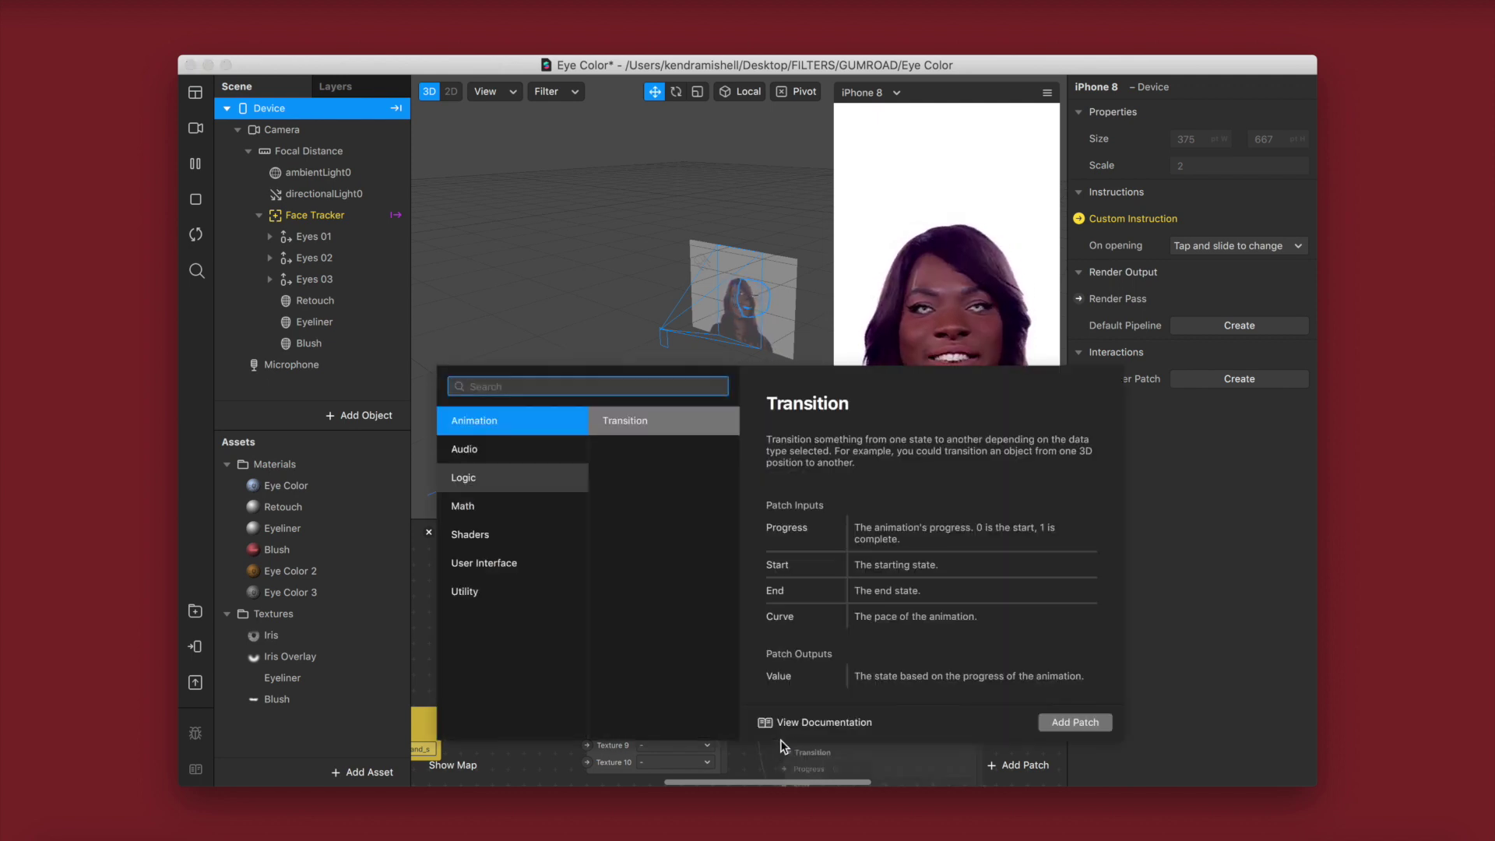
type("equal")
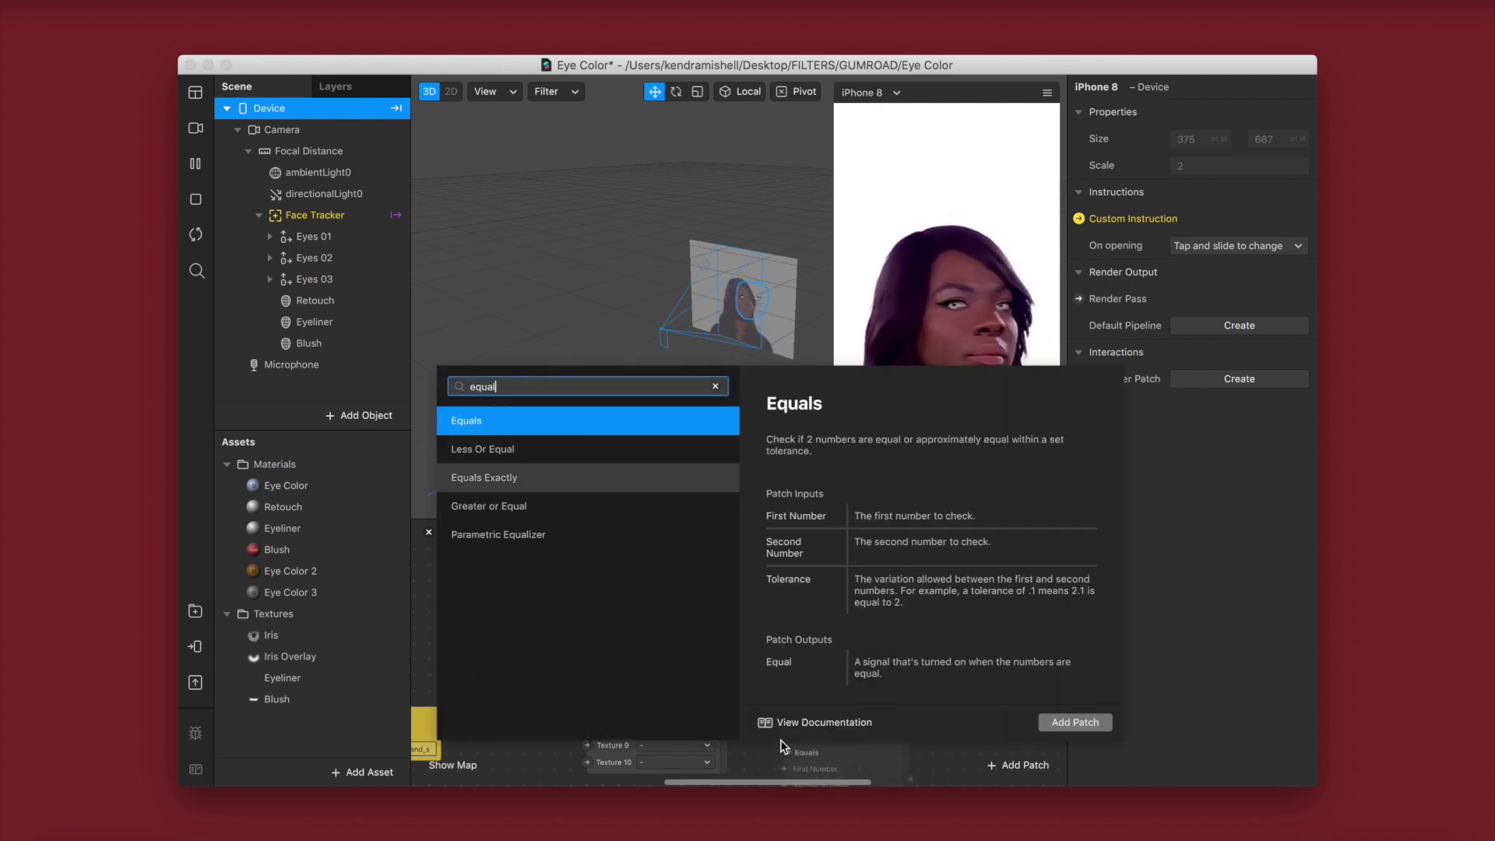
double_click(551, 477)
left_click_drag(857, 766, 829, 658)
left_click_drag(814, 724, 815, 707)
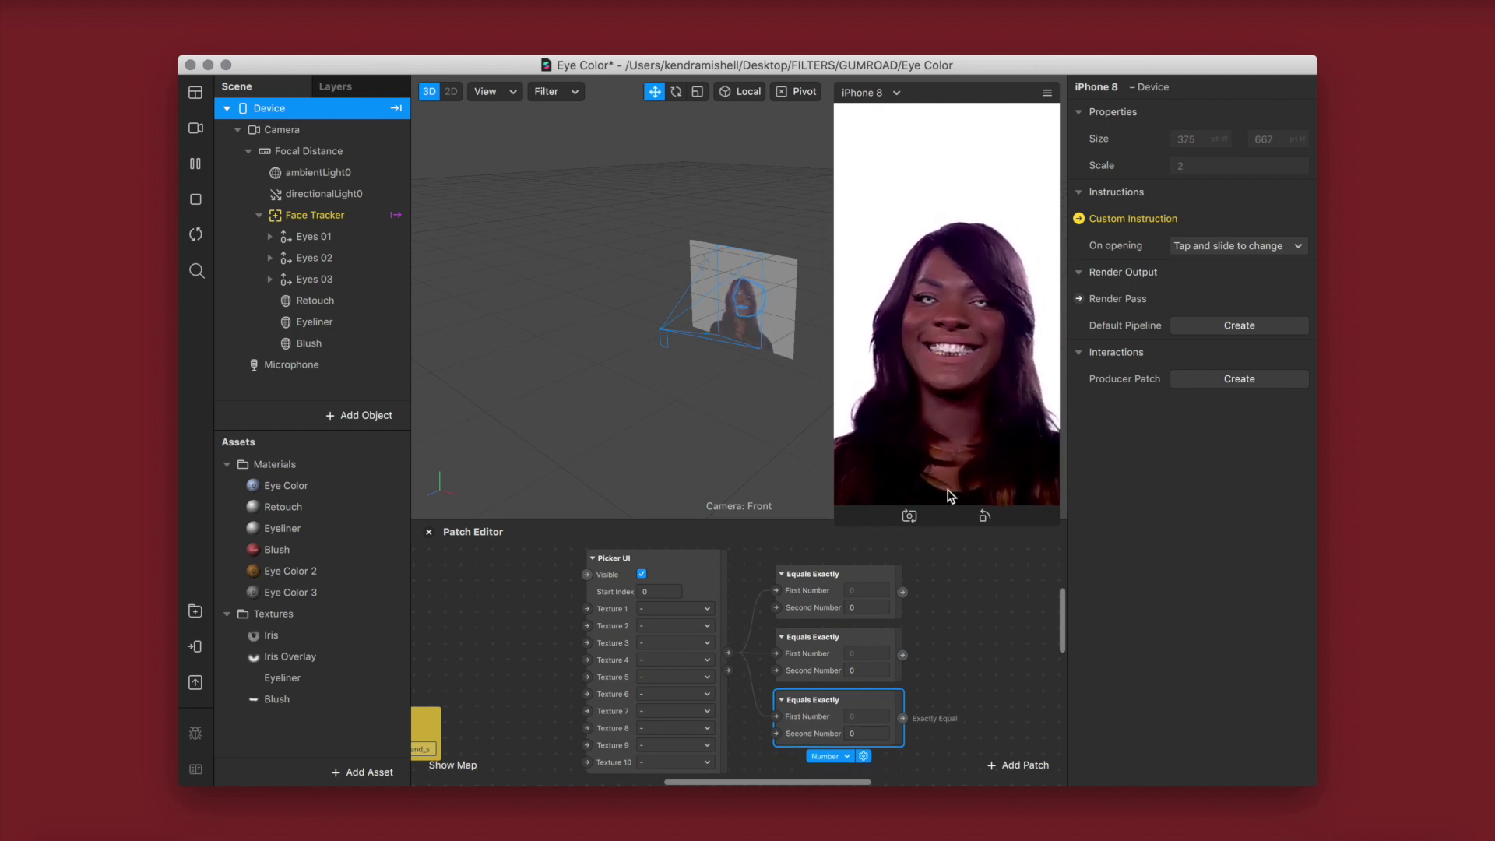
- Set the Second Number of the middle Equals Exactly patch to 1 and of the lowest one to 2
left_click(810, 670)
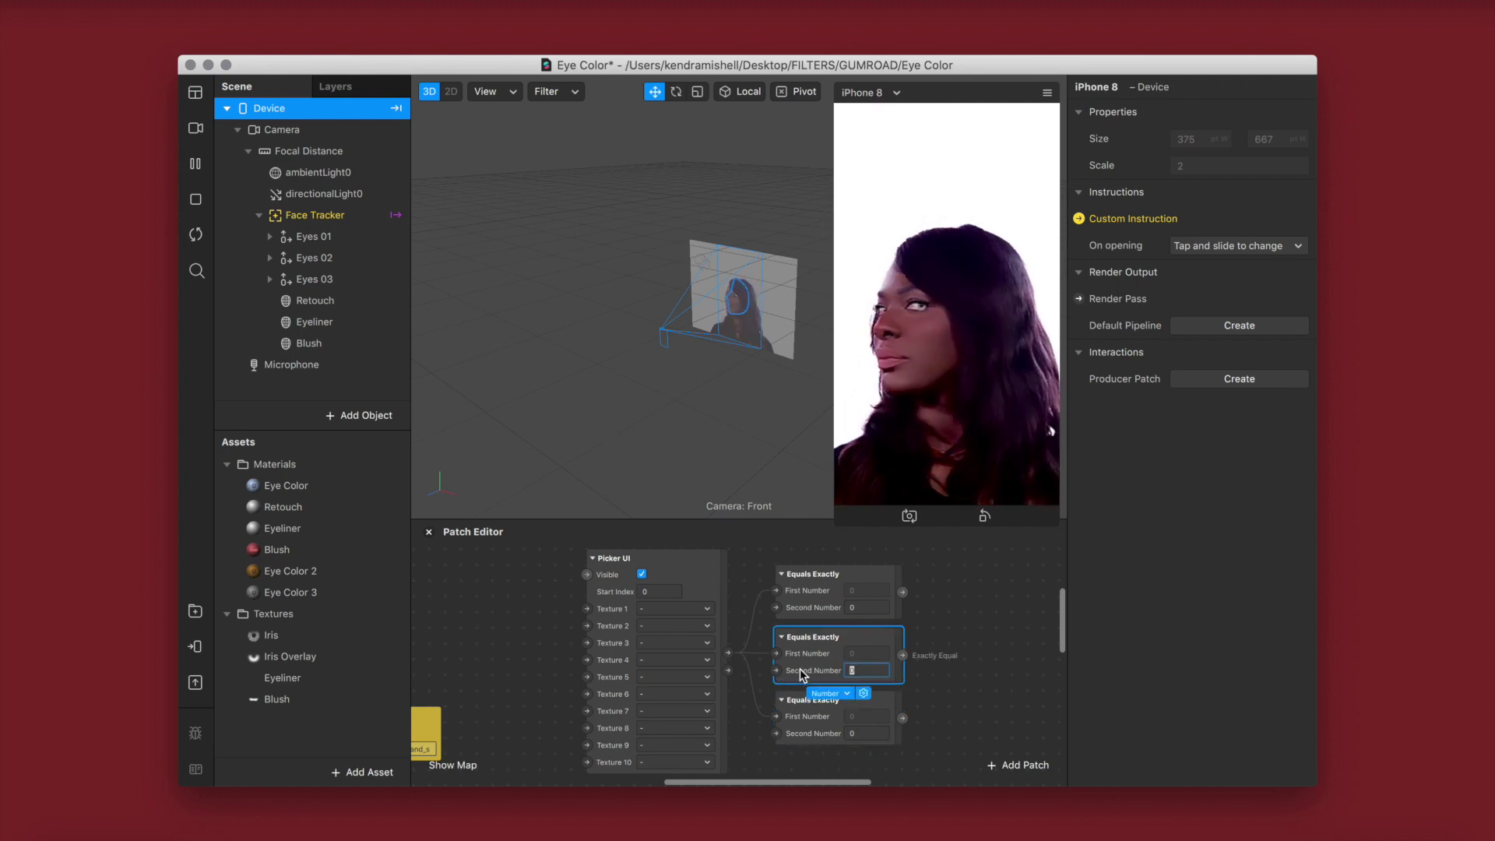
left_click(863, 734)
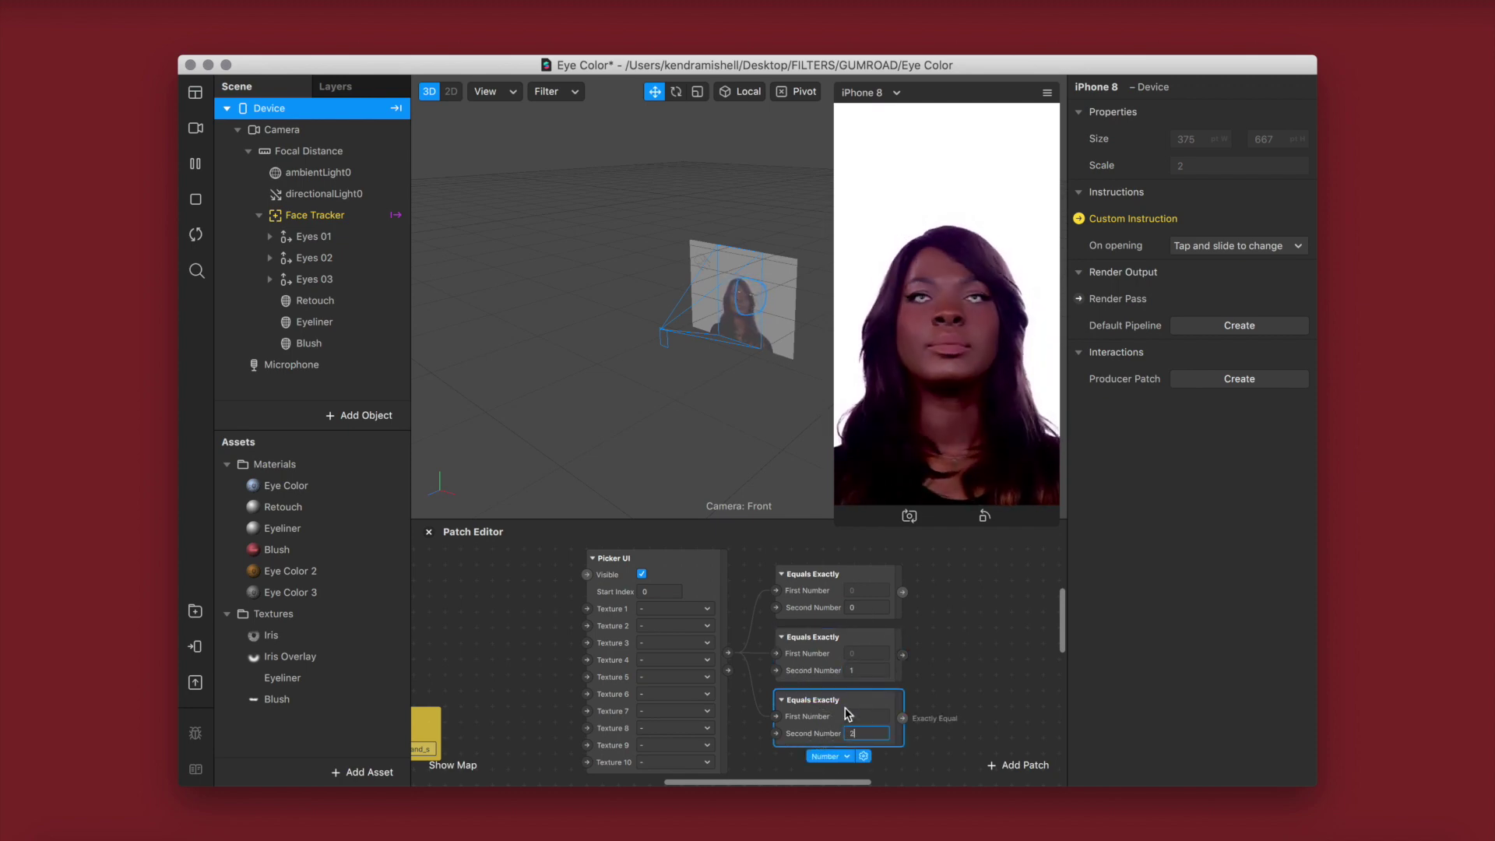
left_click(985, 643)
- Create Visible patches for Eyes 01, Eyes 02 and Eyes 03 and connect them in order to the 0, 1 and 2 Equals Exactly patches
left_click(350, 237)
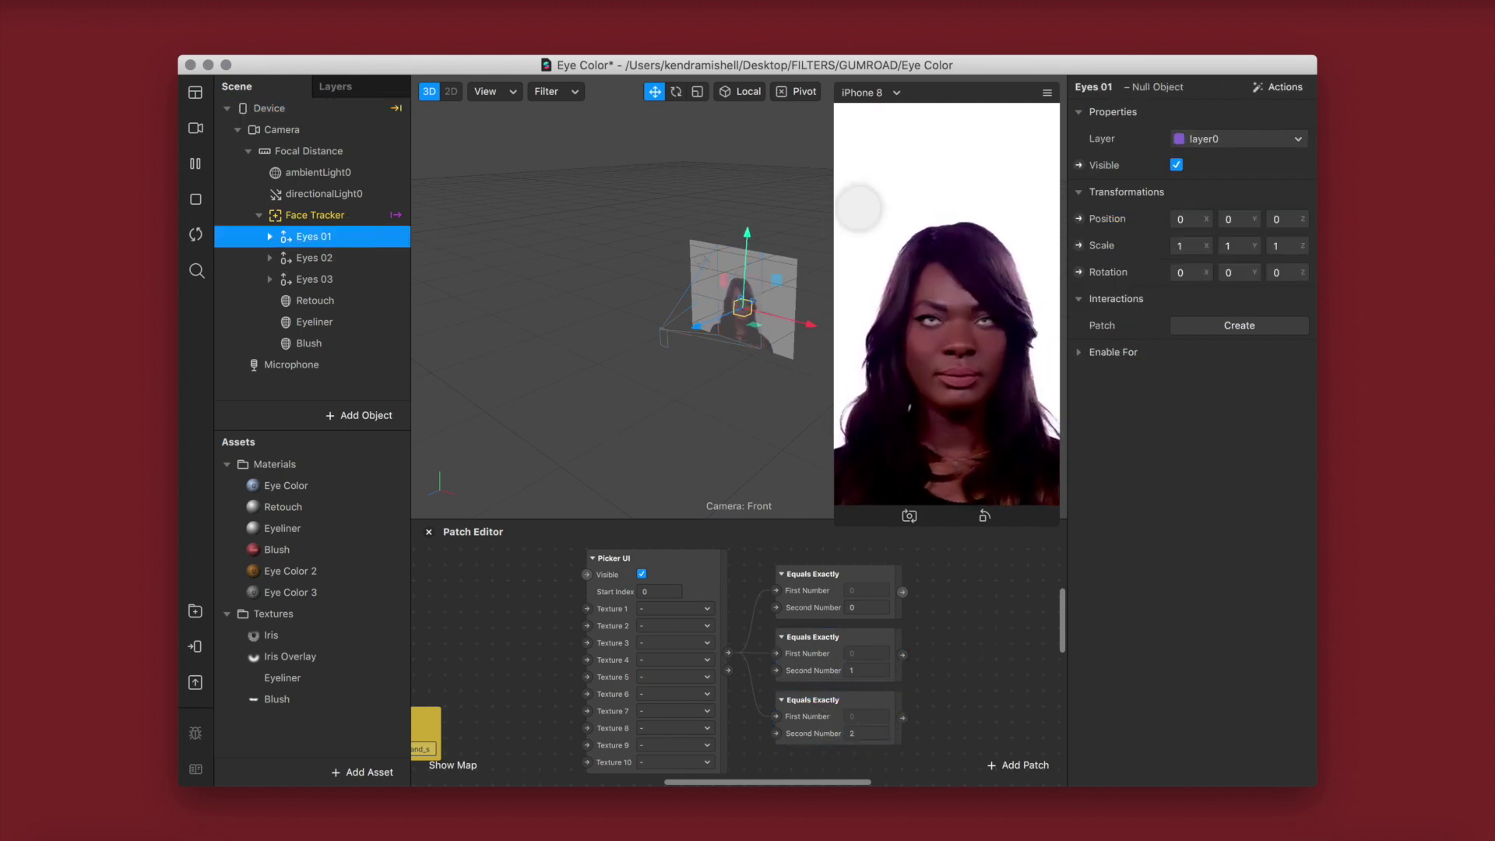
left_click(1079, 165)
left_click_drag(767, 684, 946, 591)
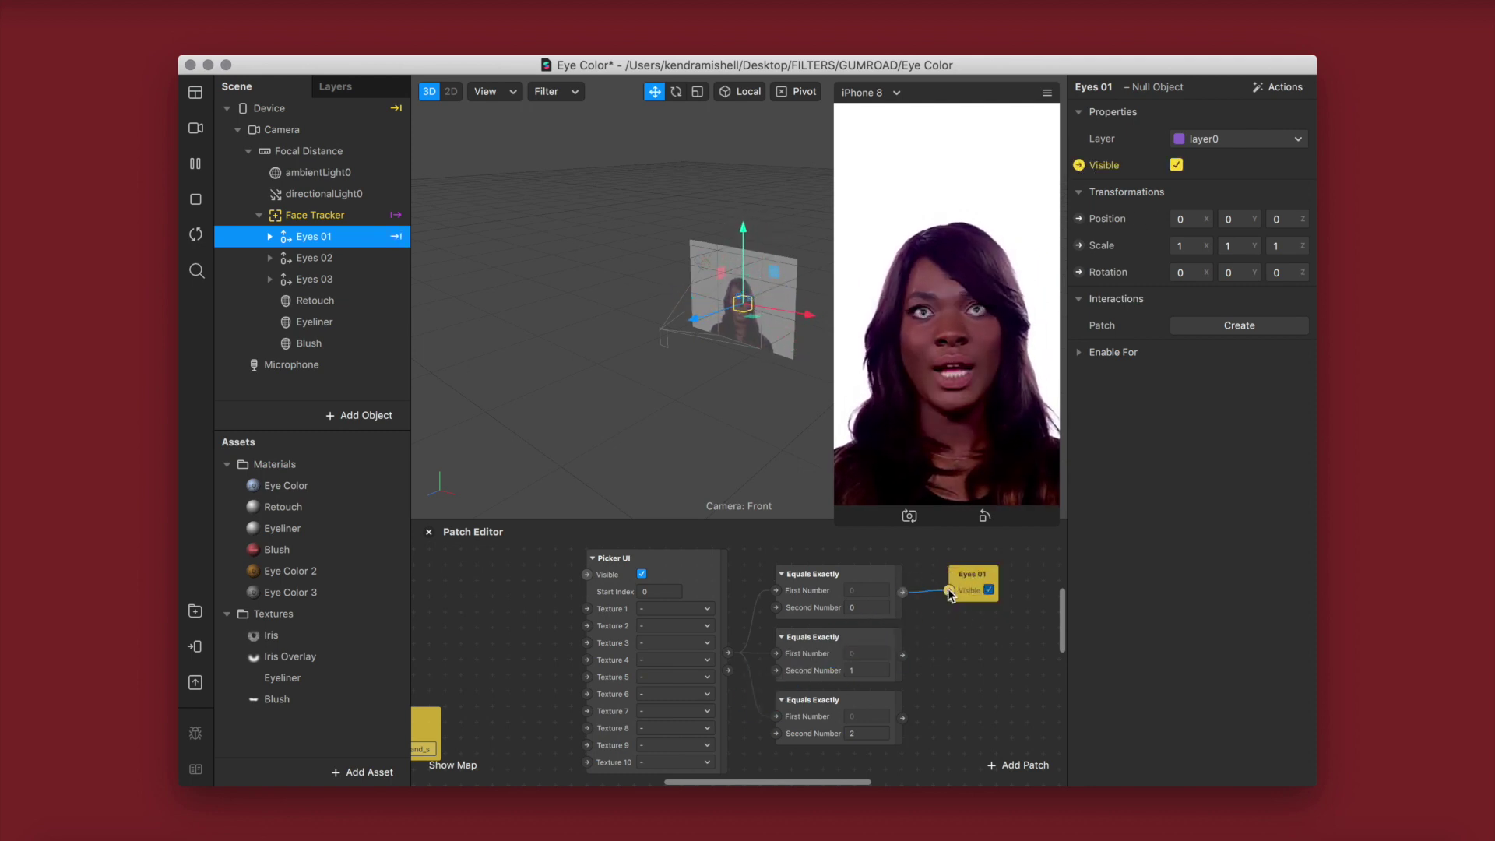
left_click(282, 279)
left_click(282, 258)
left_click(1080, 165)
left_click_drag(751, 682, 950, 654)
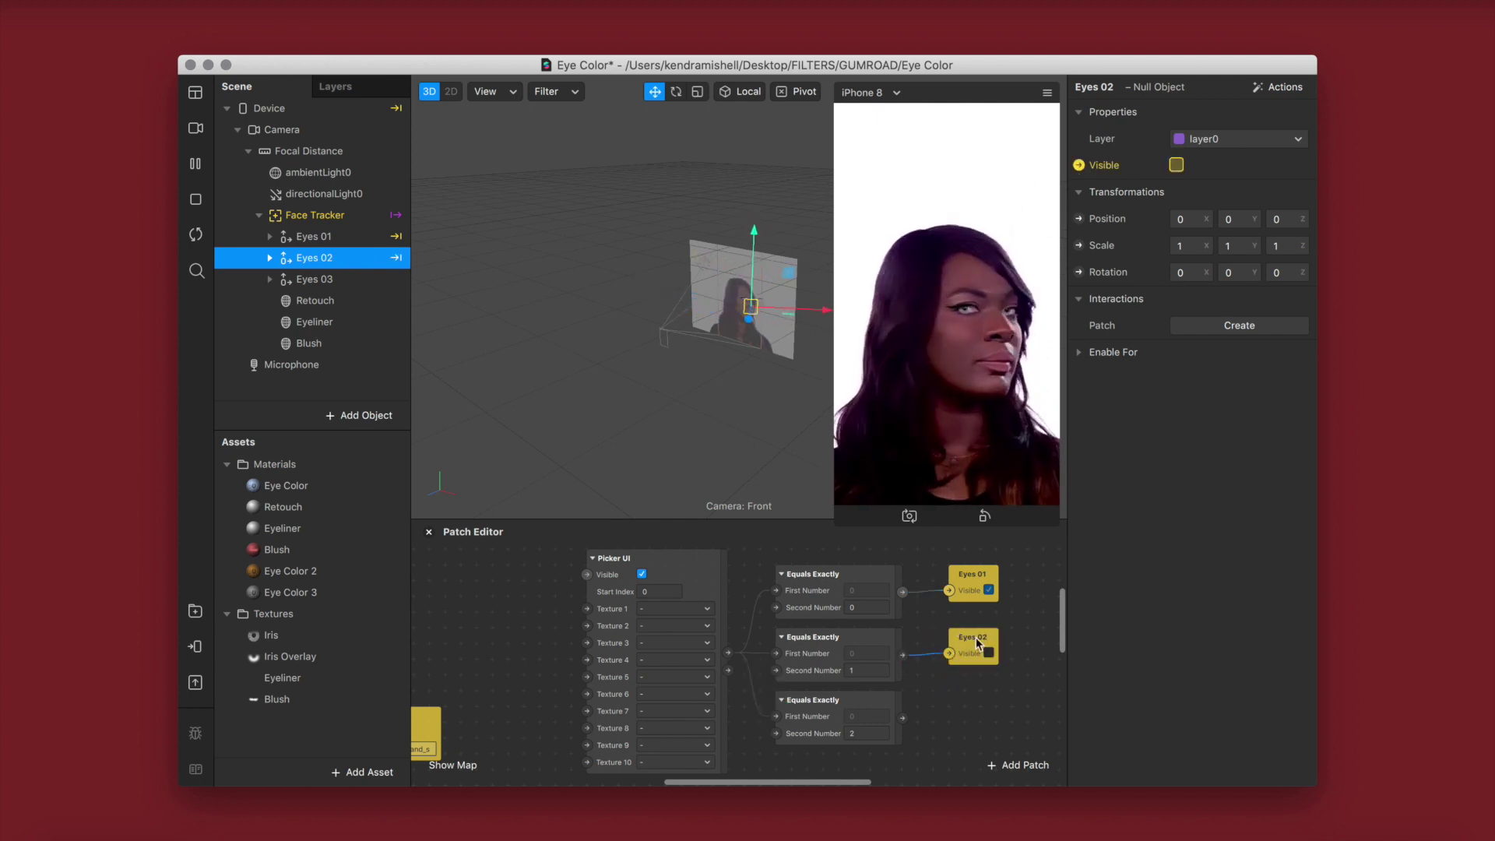
left_click(360, 279)
left_click(1079, 165)
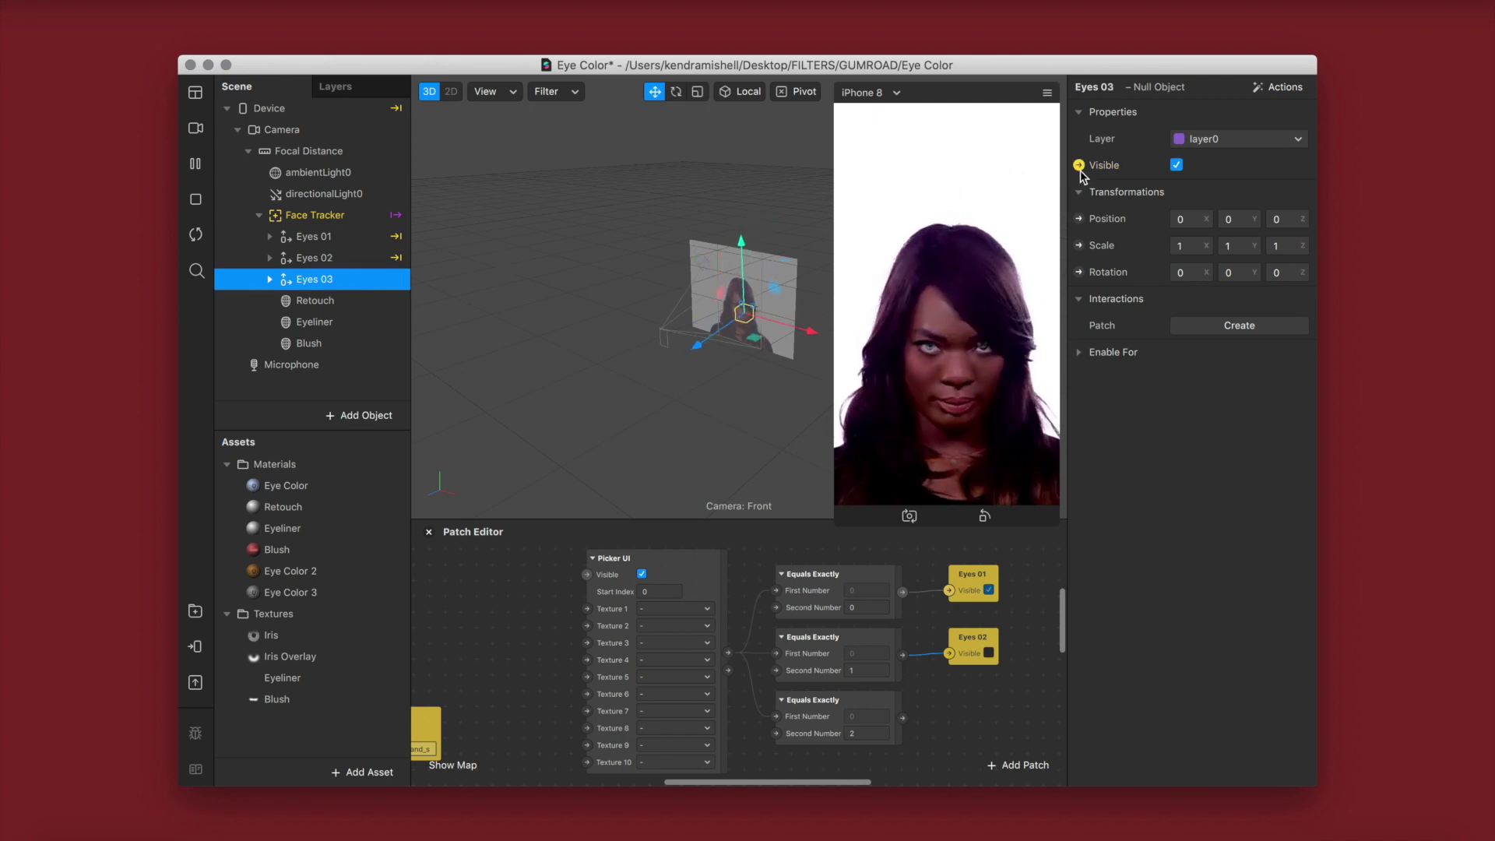
left_click_drag(761, 681, 949, 717)
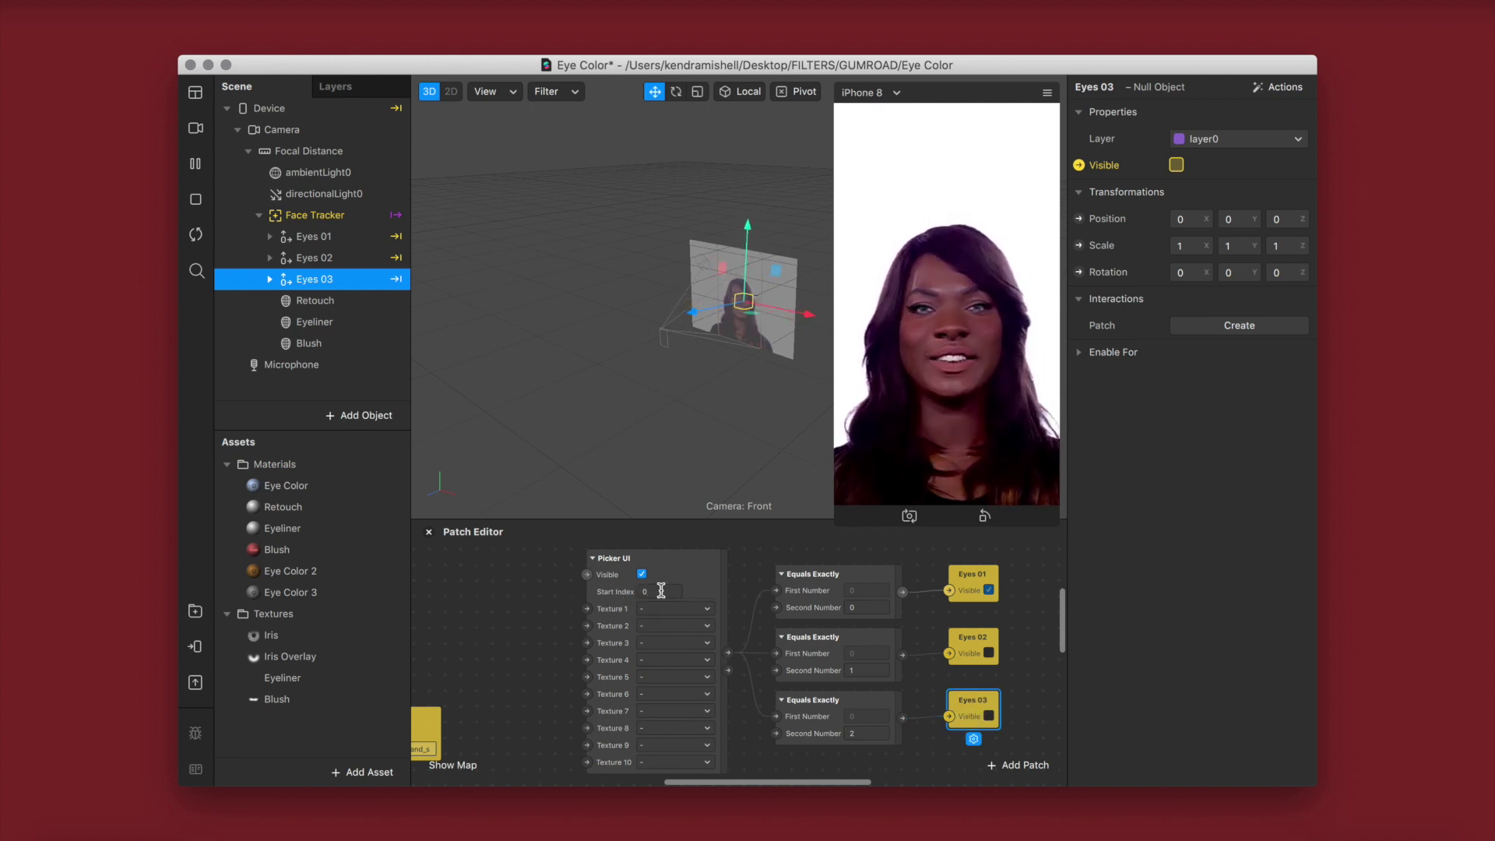
left_click(851, 608)
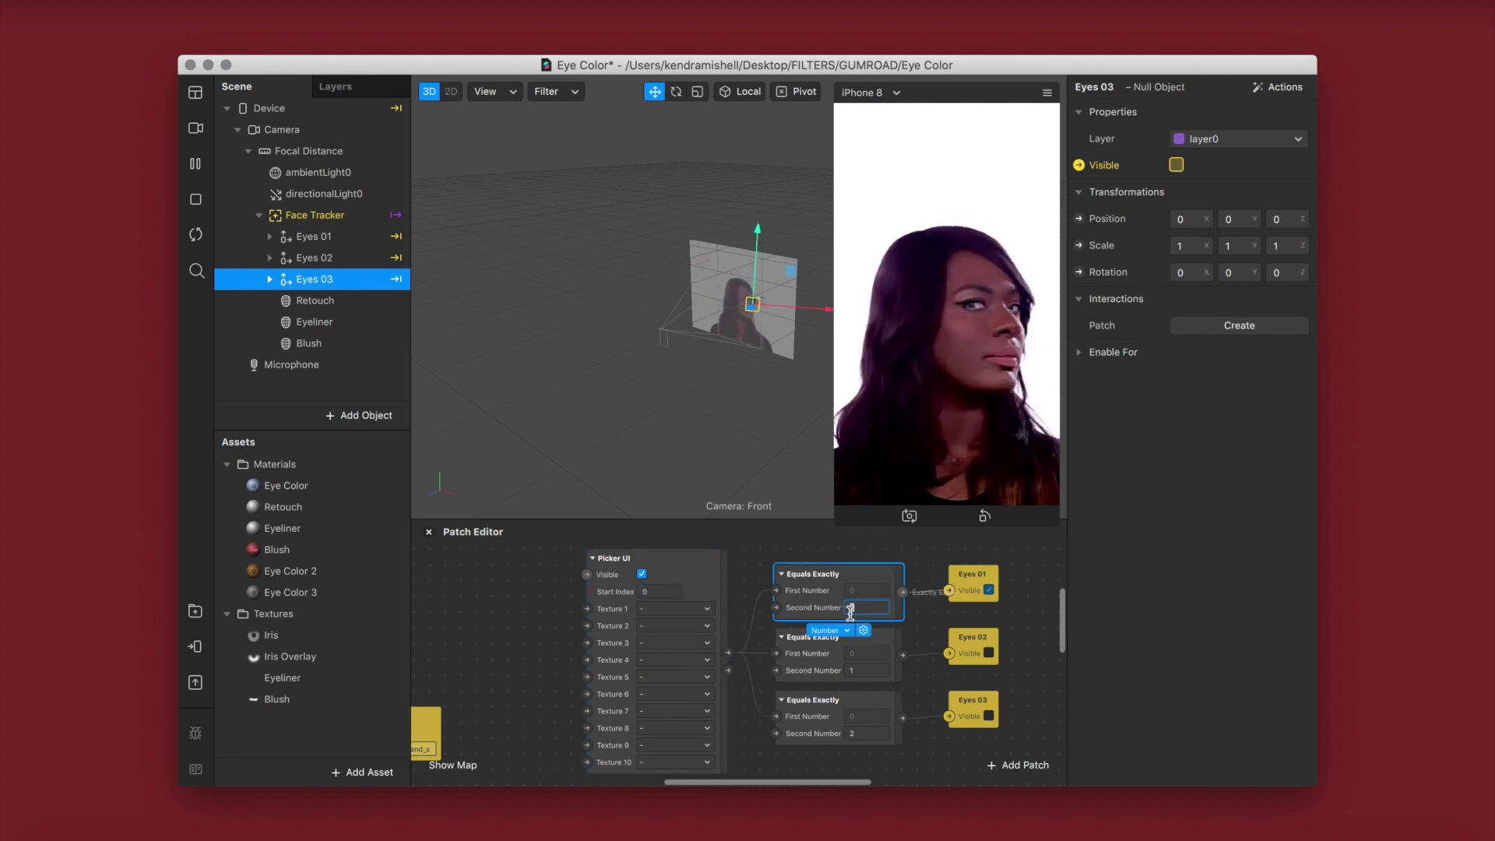
left_click(658, 592)
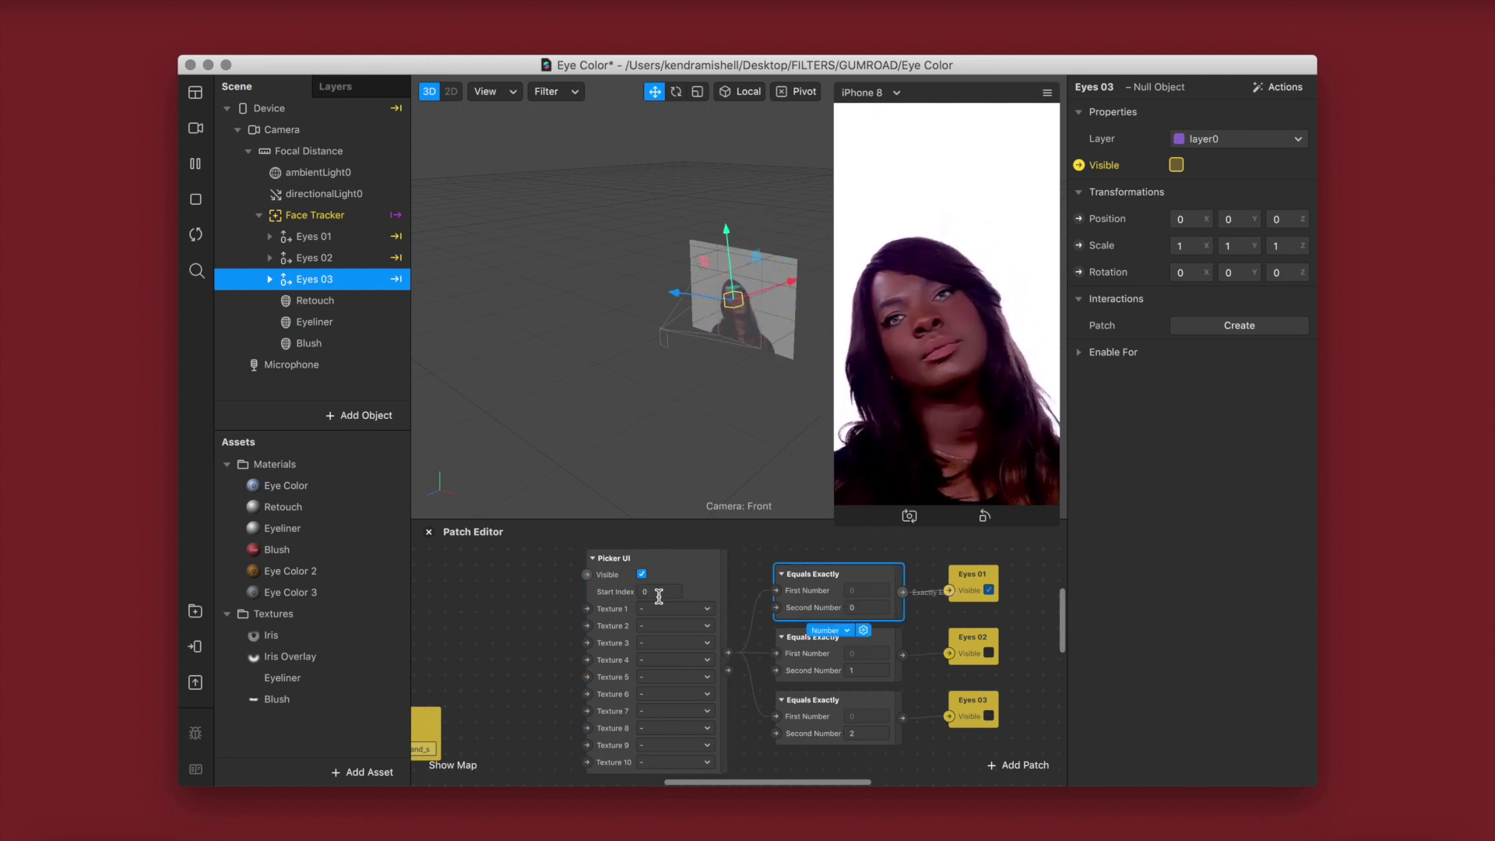
left_click(484, 620)
scroll(492, 606, "left", 3)
scroll(492, 606, "down", 2)
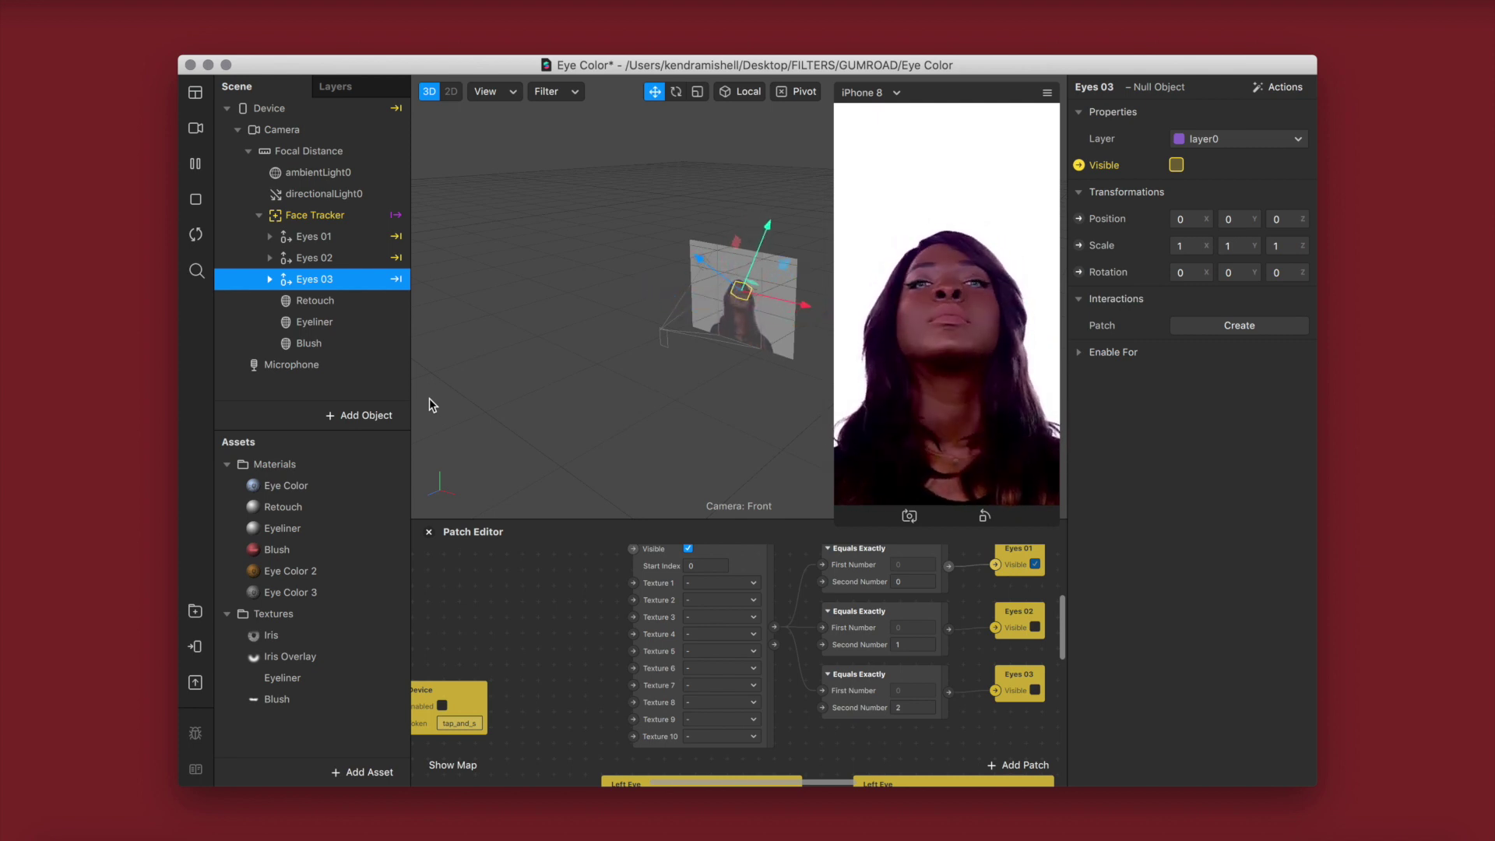
- Import the brown iris image 01(4).png from the AUNATURAL textures folder and turn on No compression for the new texture
left_click(348, 768)
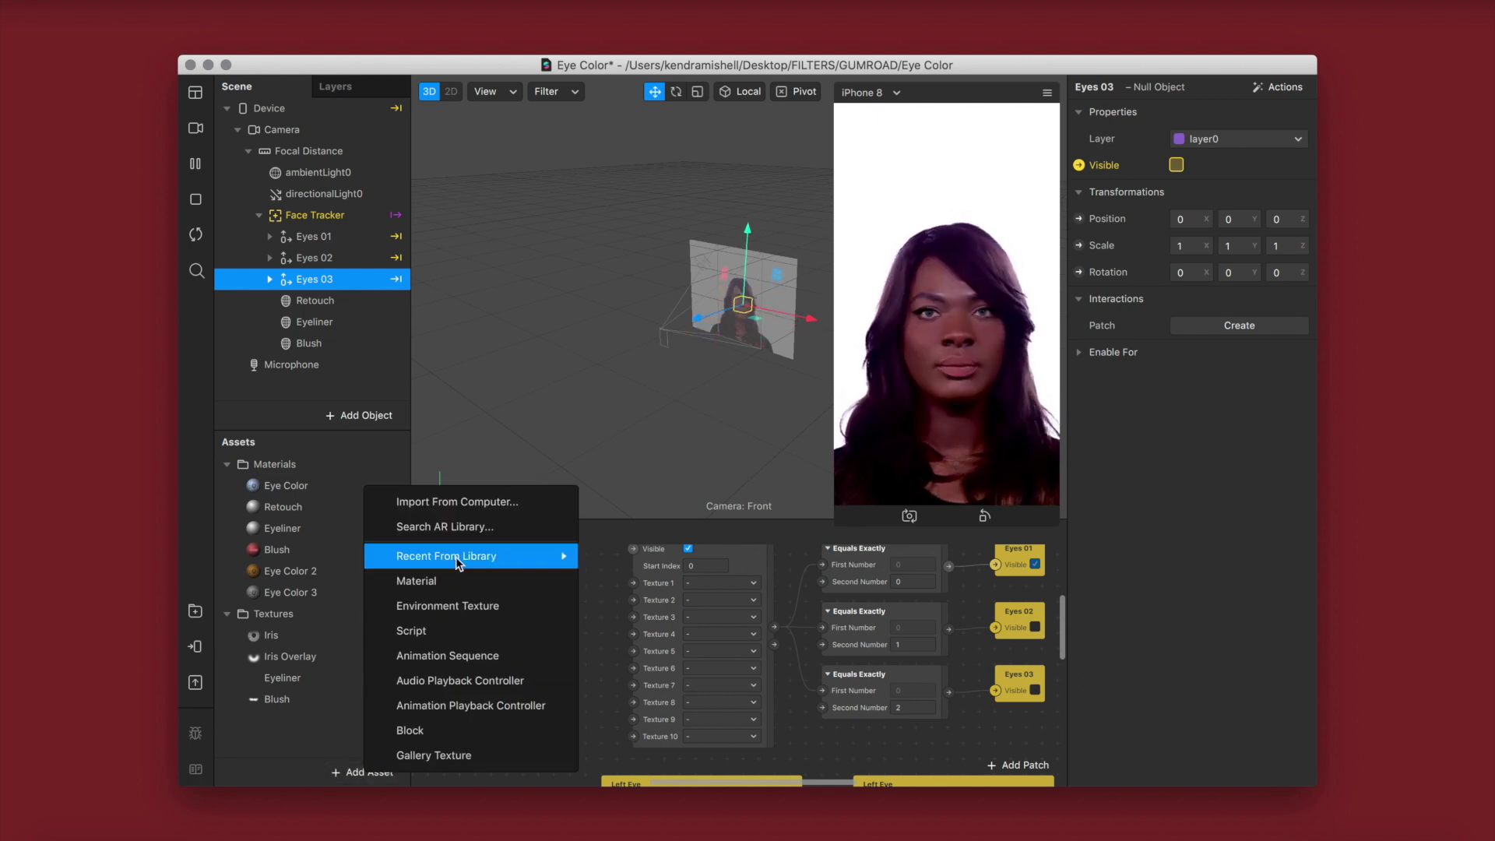
left_click(466, 502)
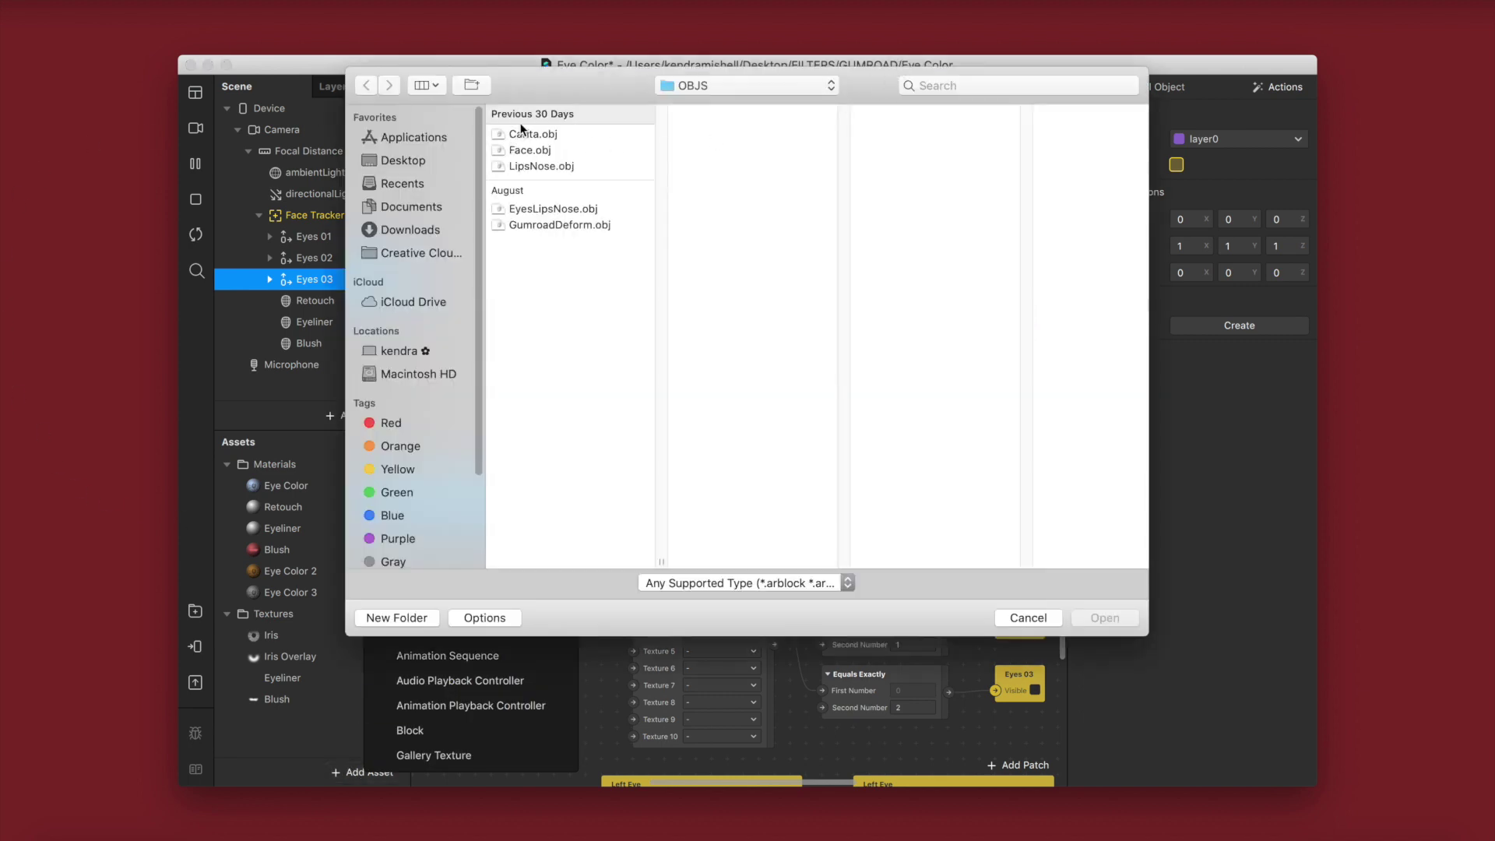
left_click(403, 160)
left_click(580, 174)
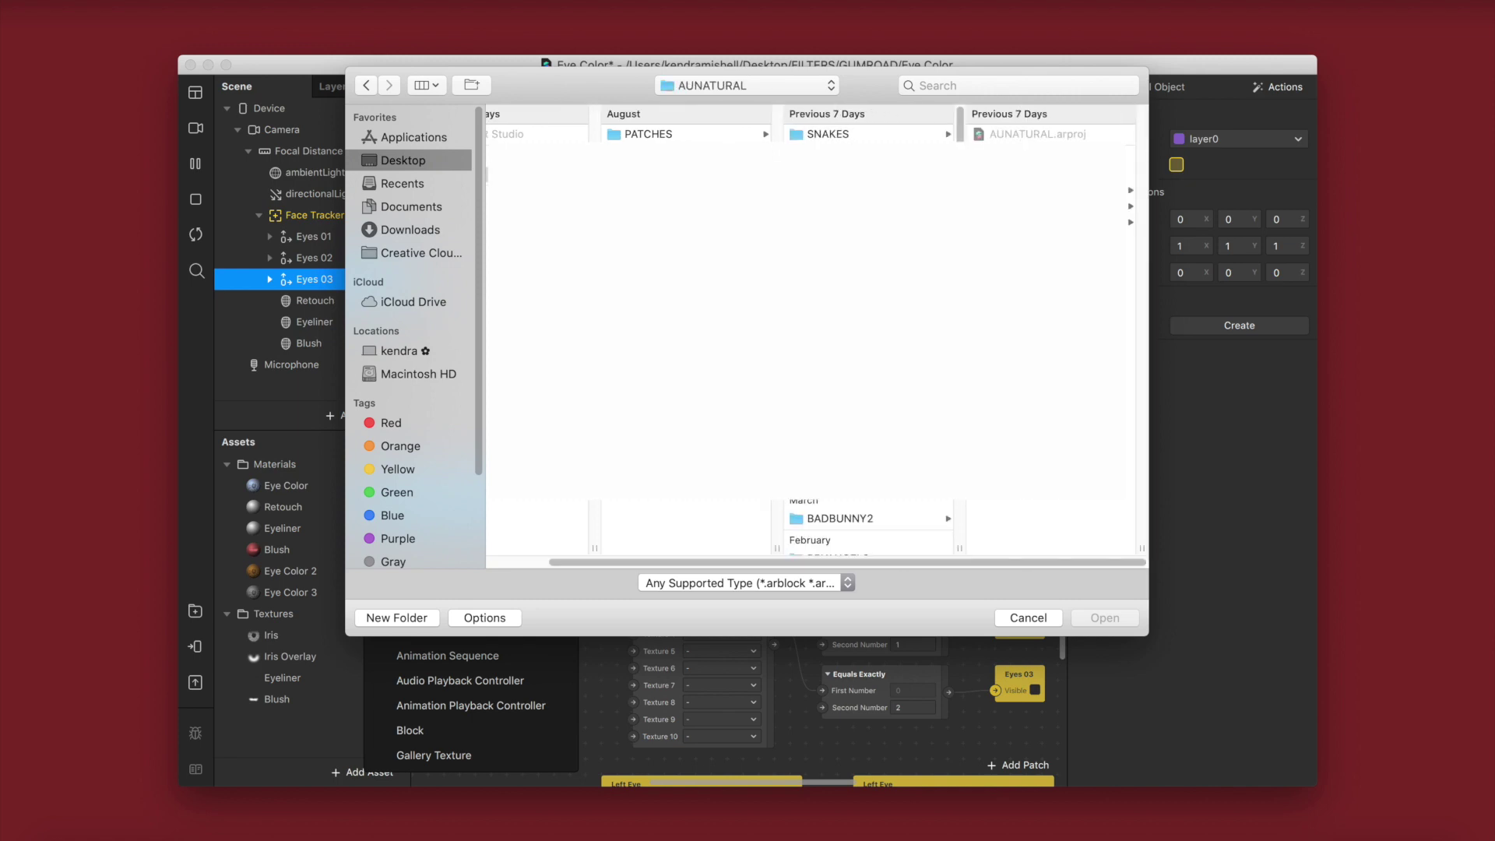
double_click(1034, 134)
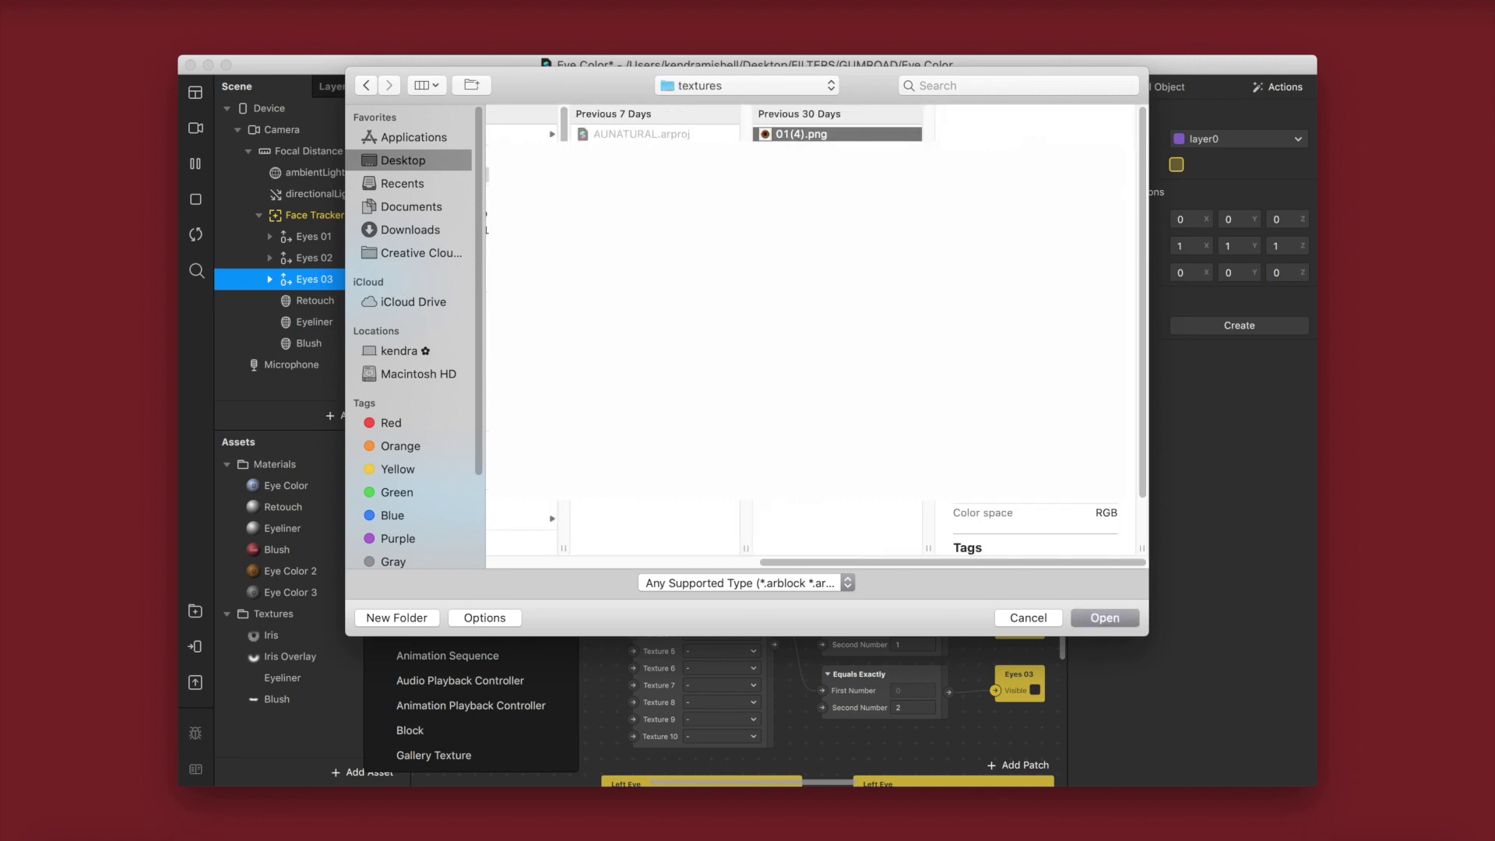
left_click(334, 723)
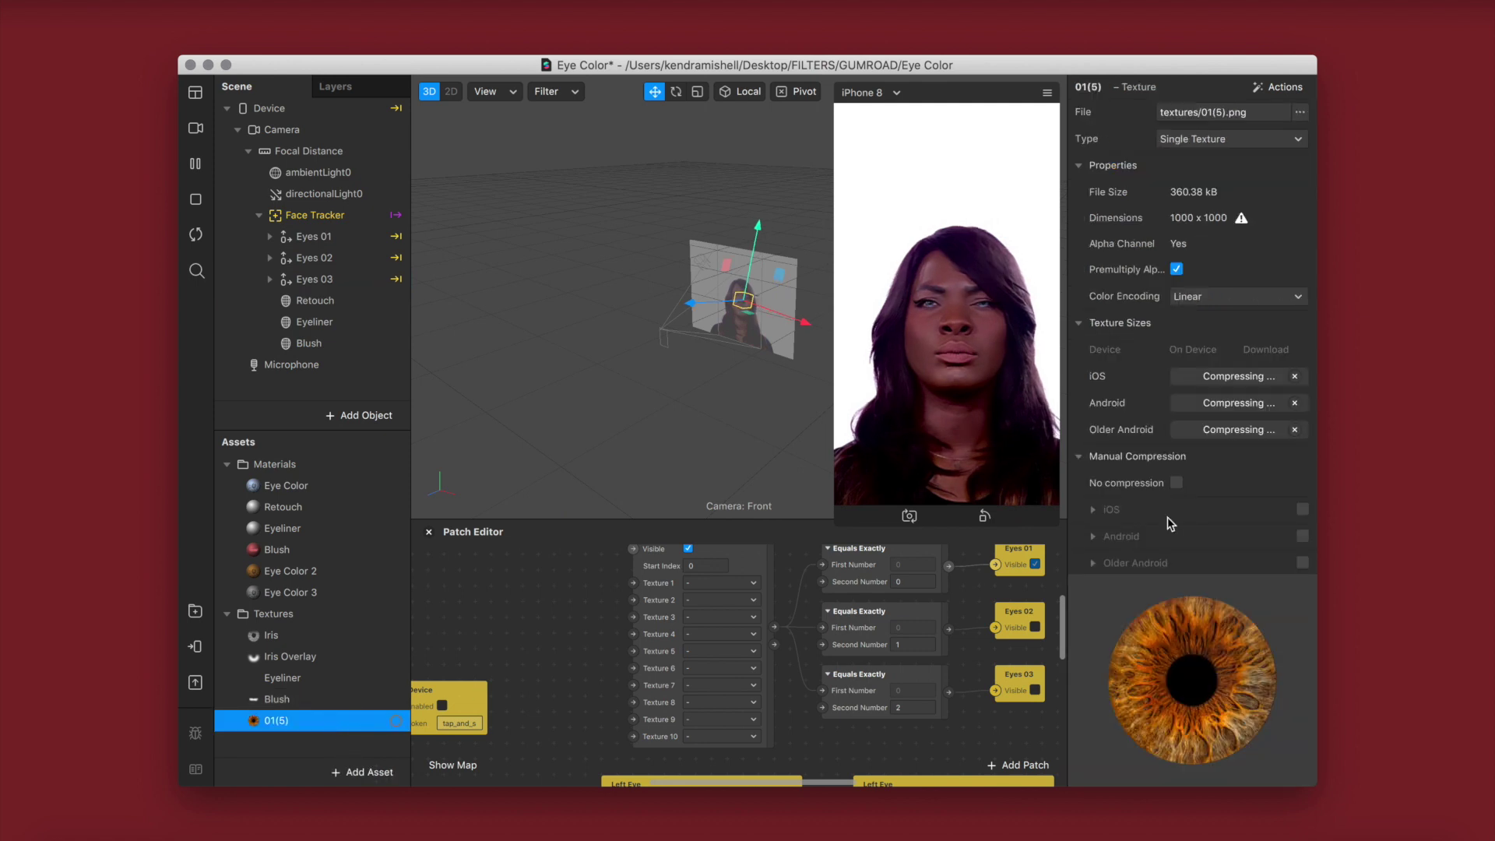
left_click(1176, 484)
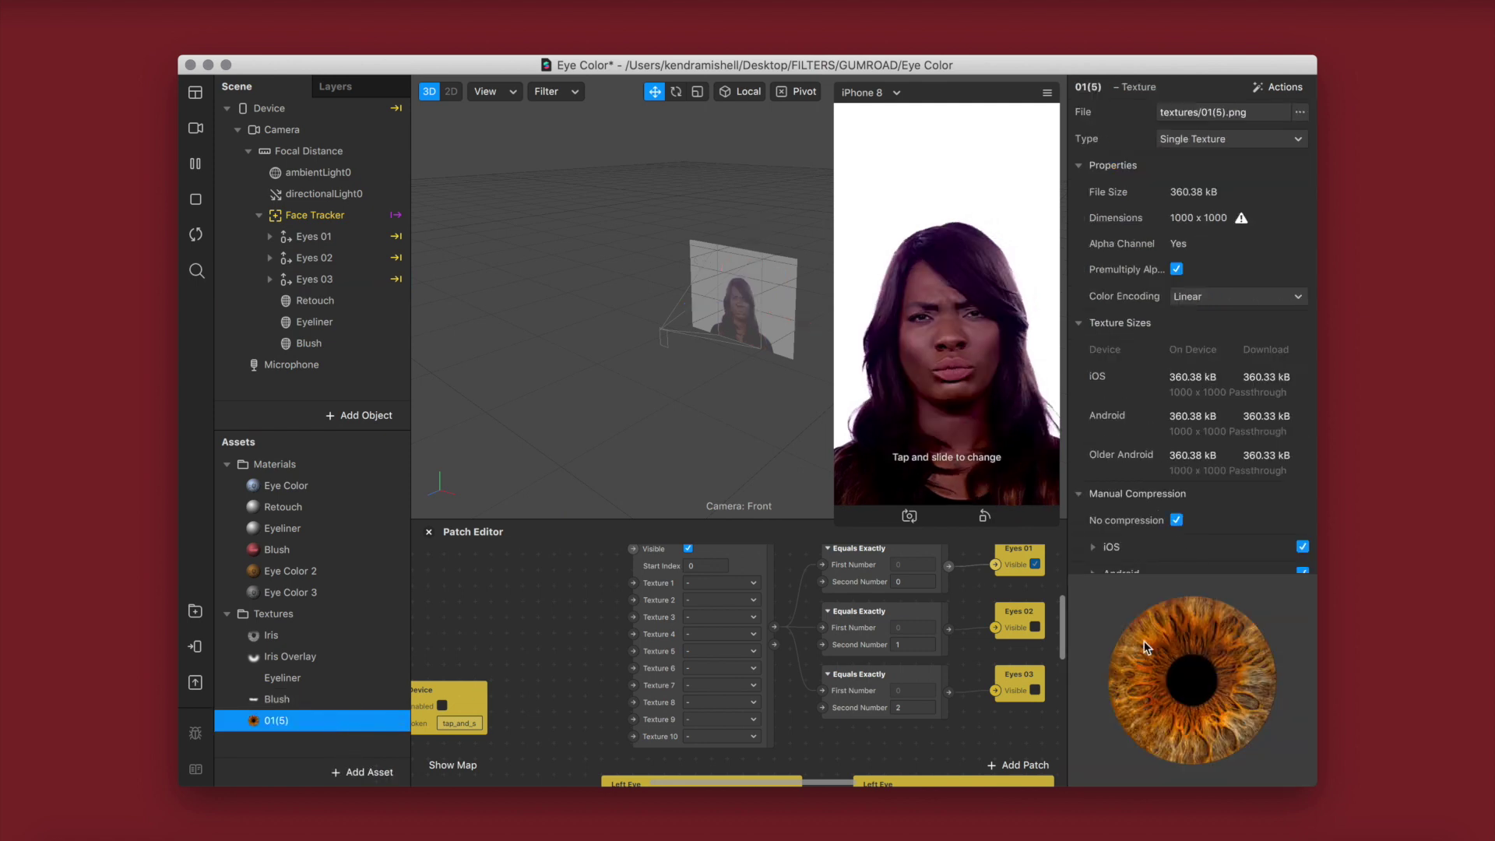
- Import the blue 02 and grey 05 iris images from the textures folder and turn on No compression for both textures
left_click(369, 771)
left_click(567, 501)
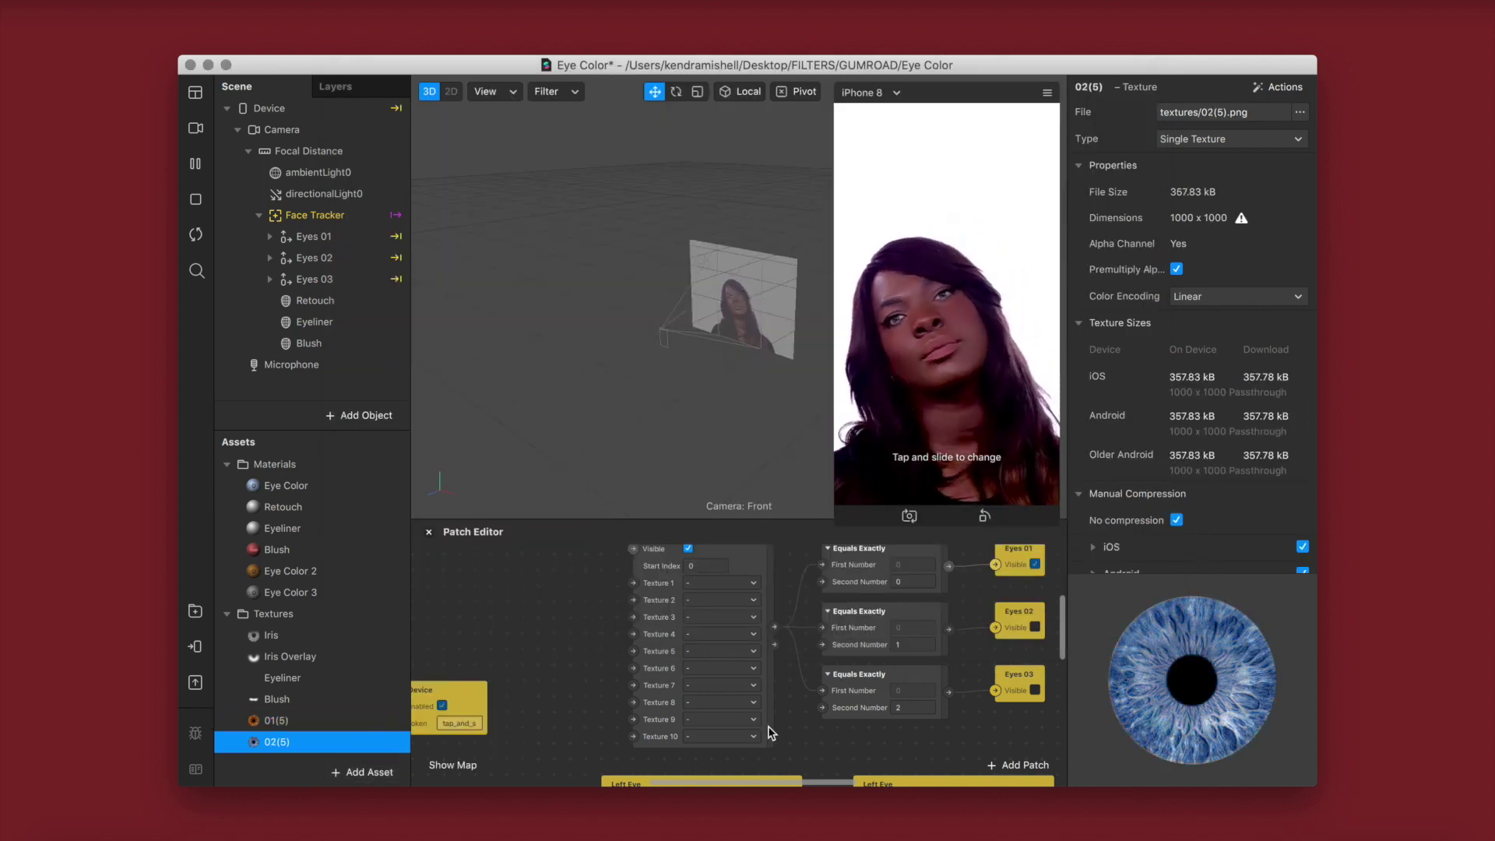
left_click(384, 771)
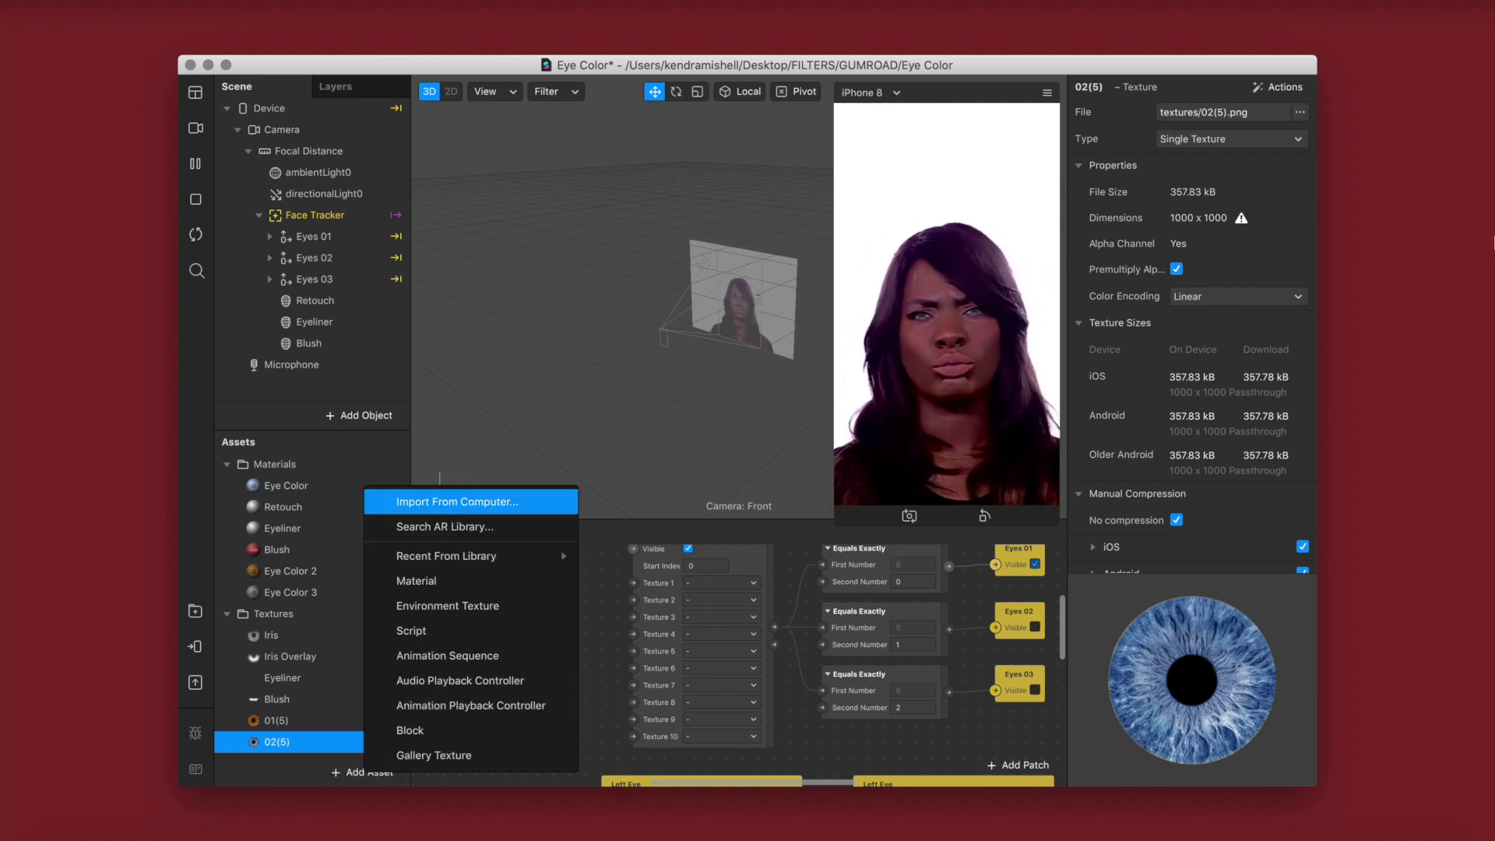
left_click(474, 505)
left_click(534, 134)
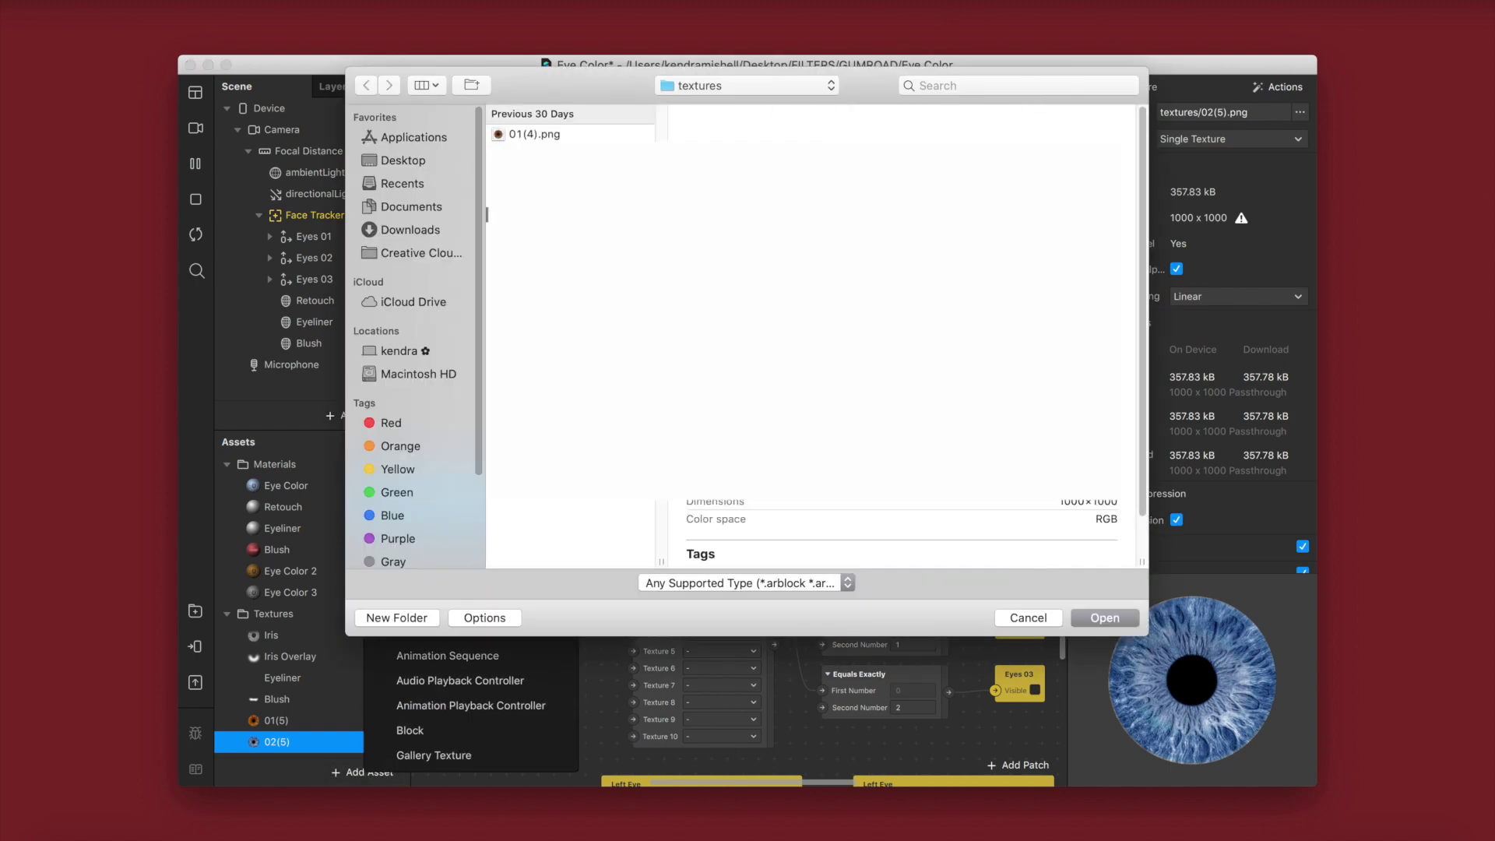
left_click(1106, 617)
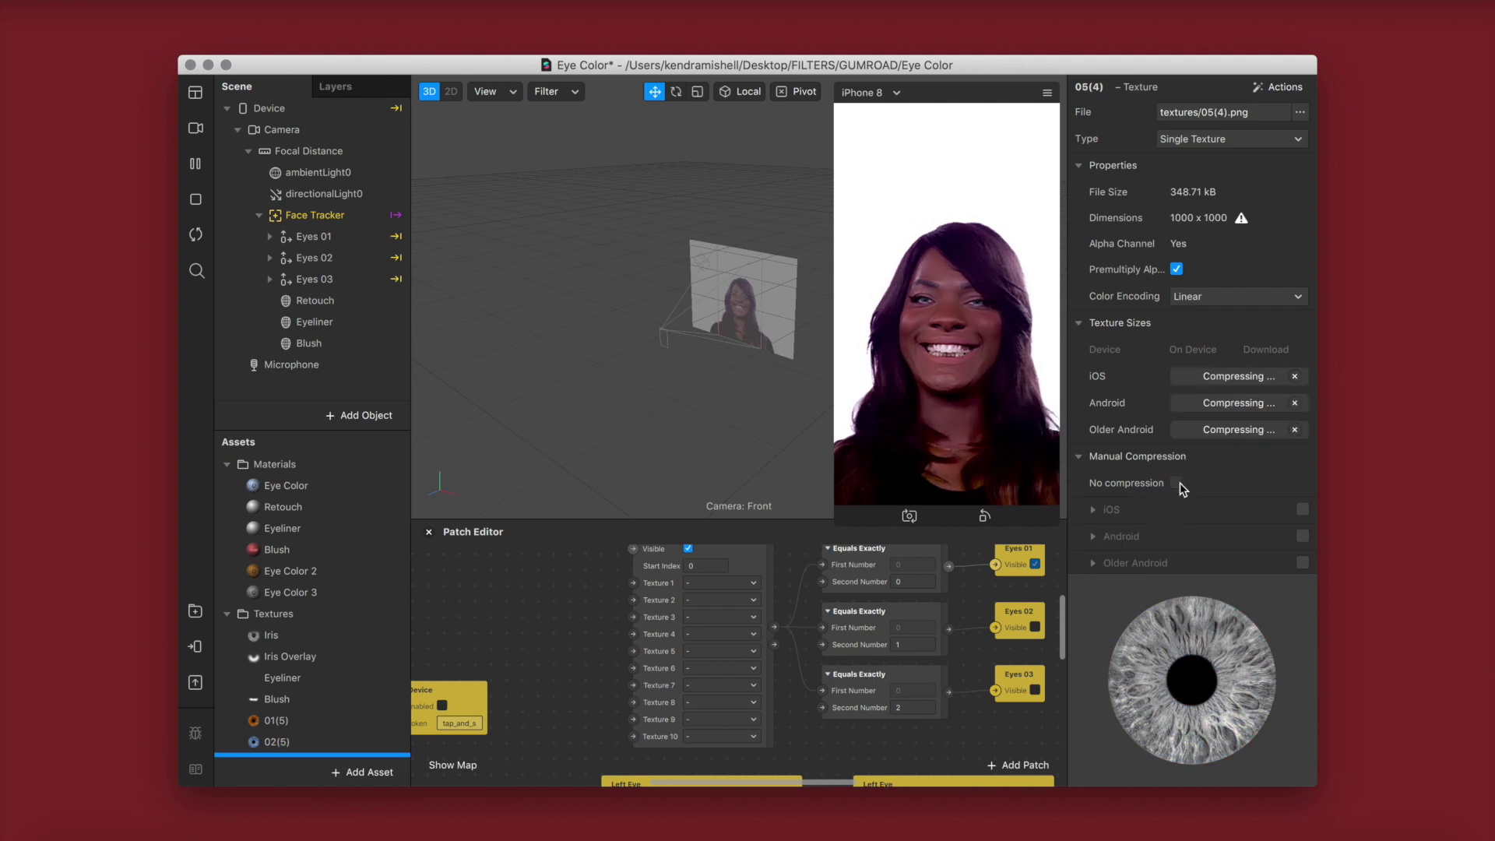
left_click(1176, 482)
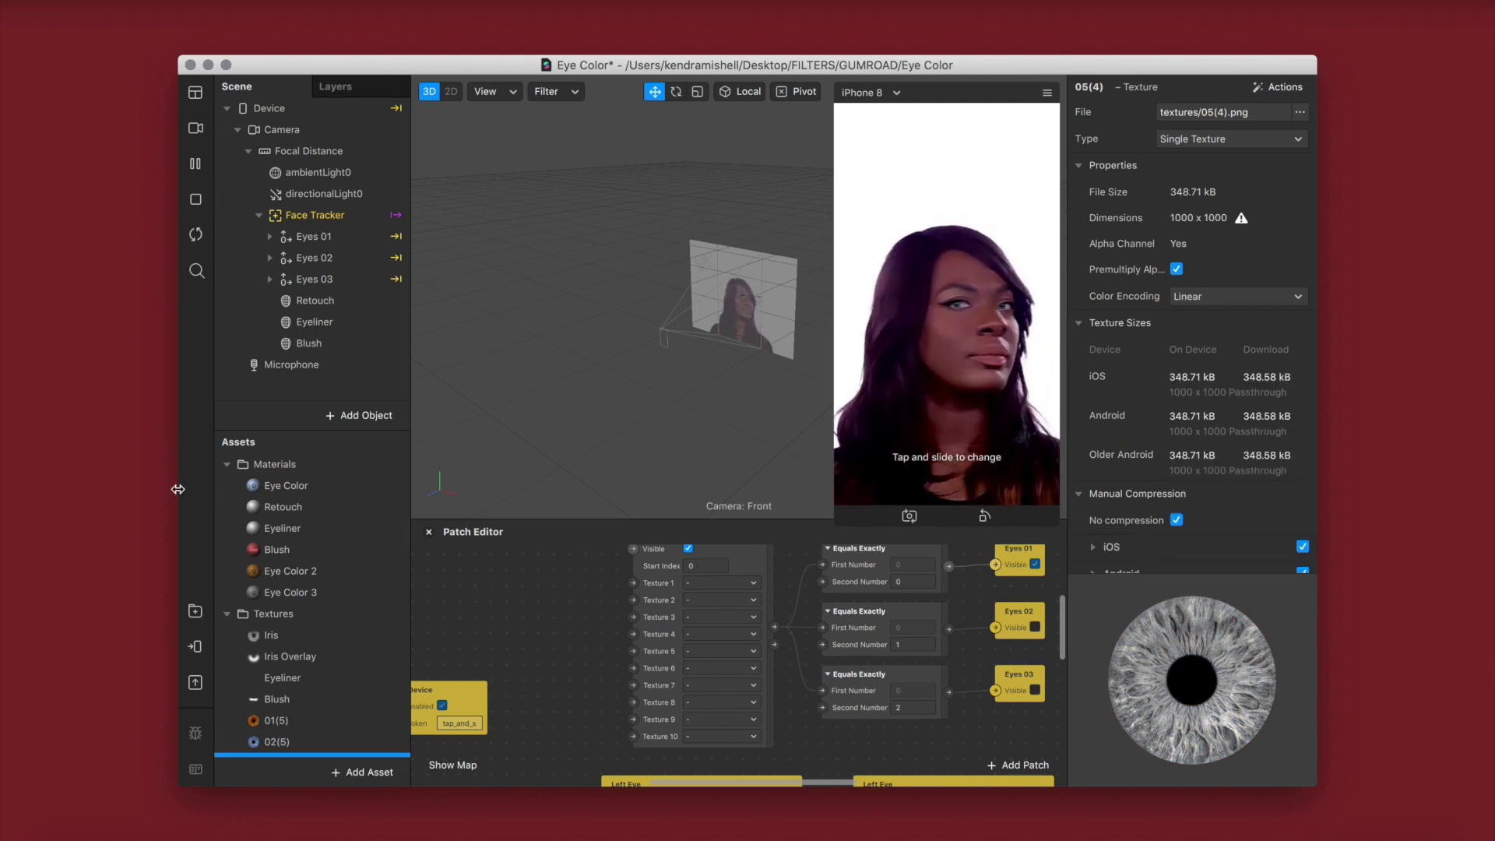
- Connect the blue 02(5) texture to the Picker UI's Texture 1 and the brown 01(5) texture to Texture 2, stacking their patches
scroll(329, 691, "down", 1)
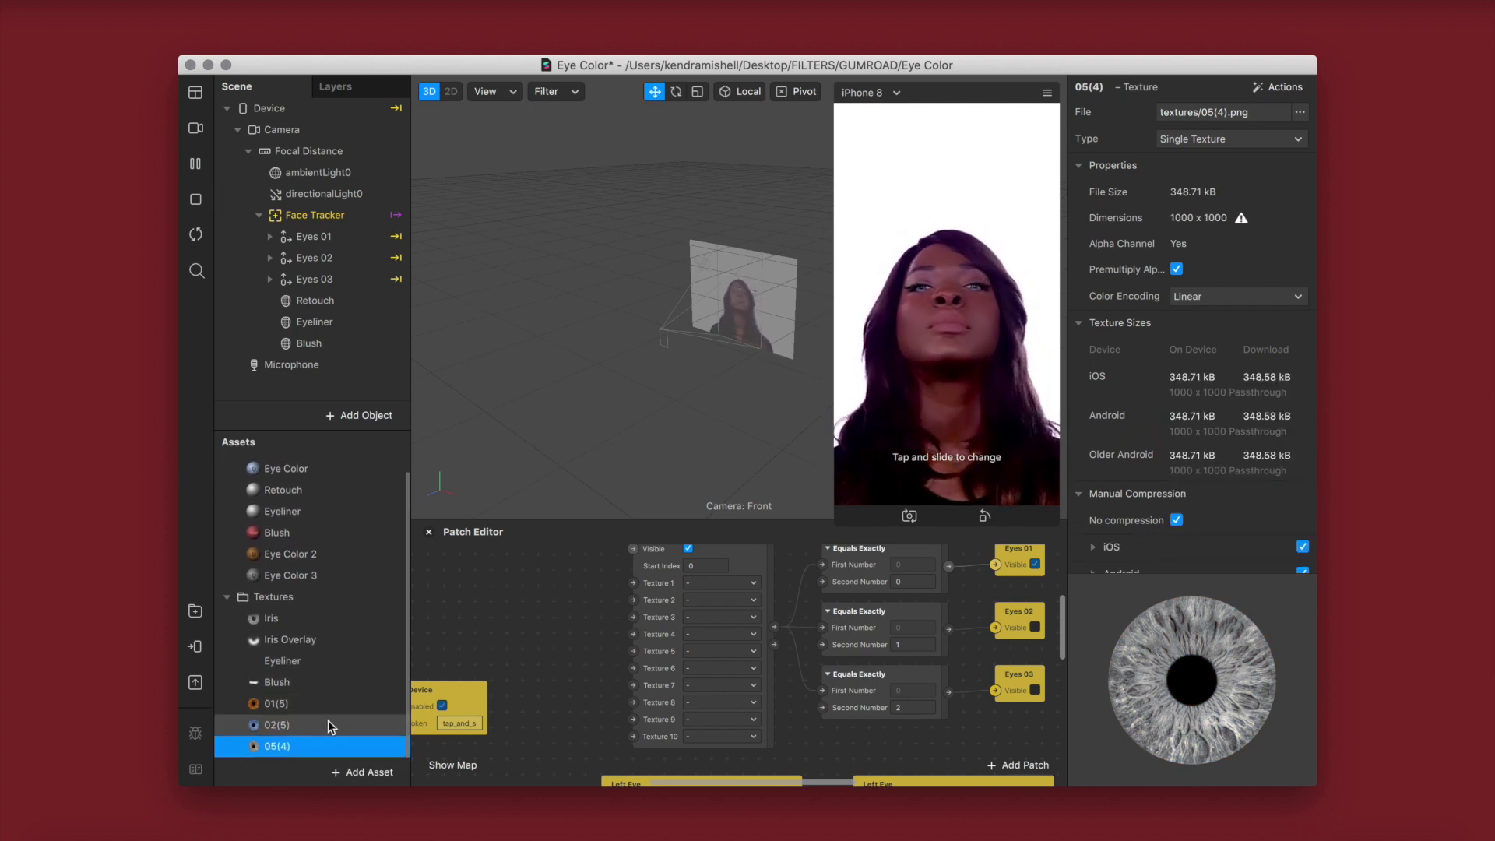
left_click(327, 724)
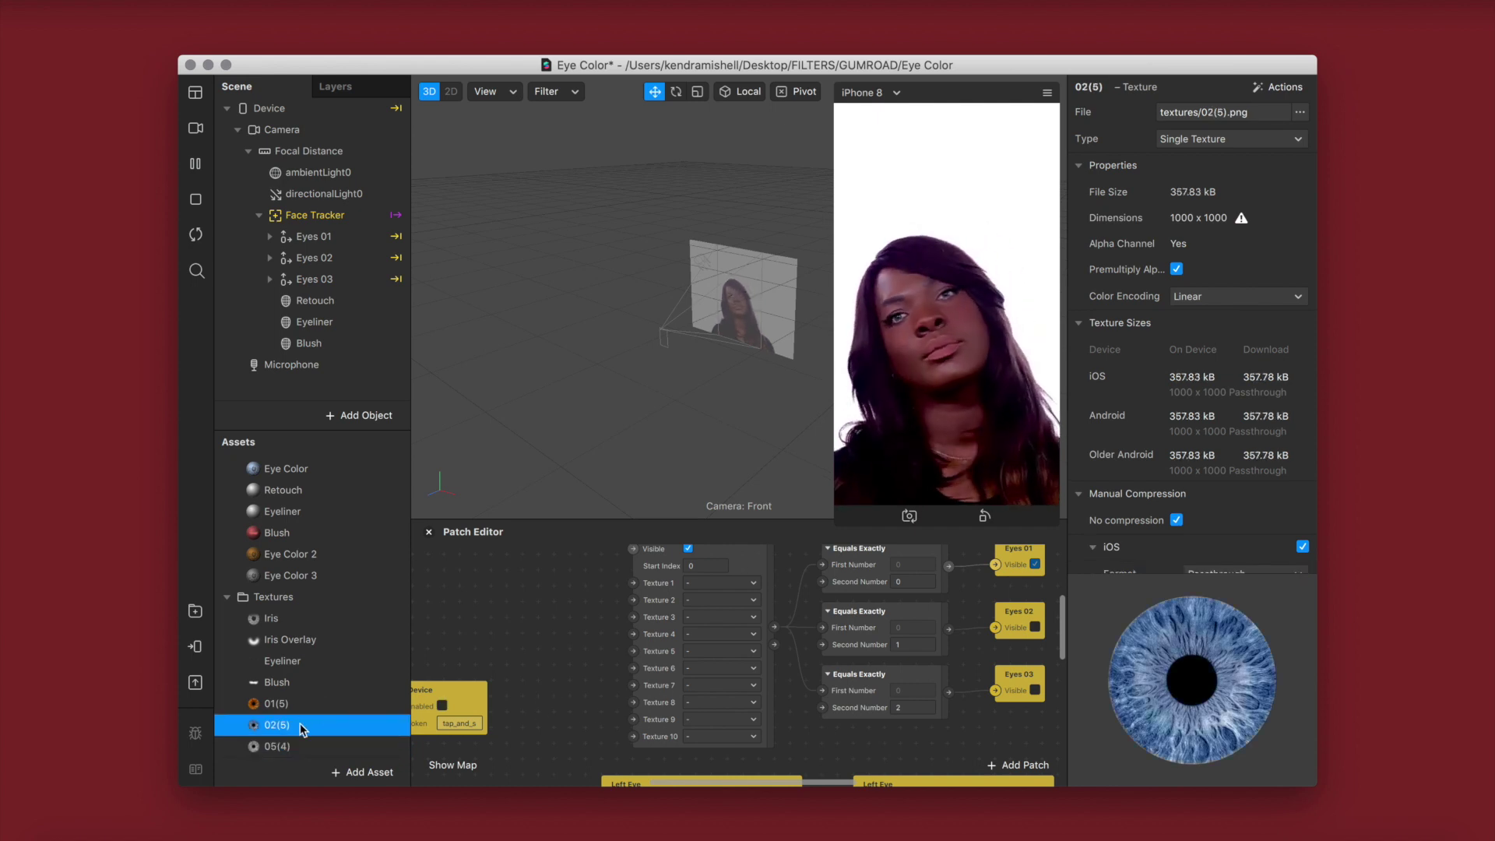
left_click_drag(302, 729, 634, 586)
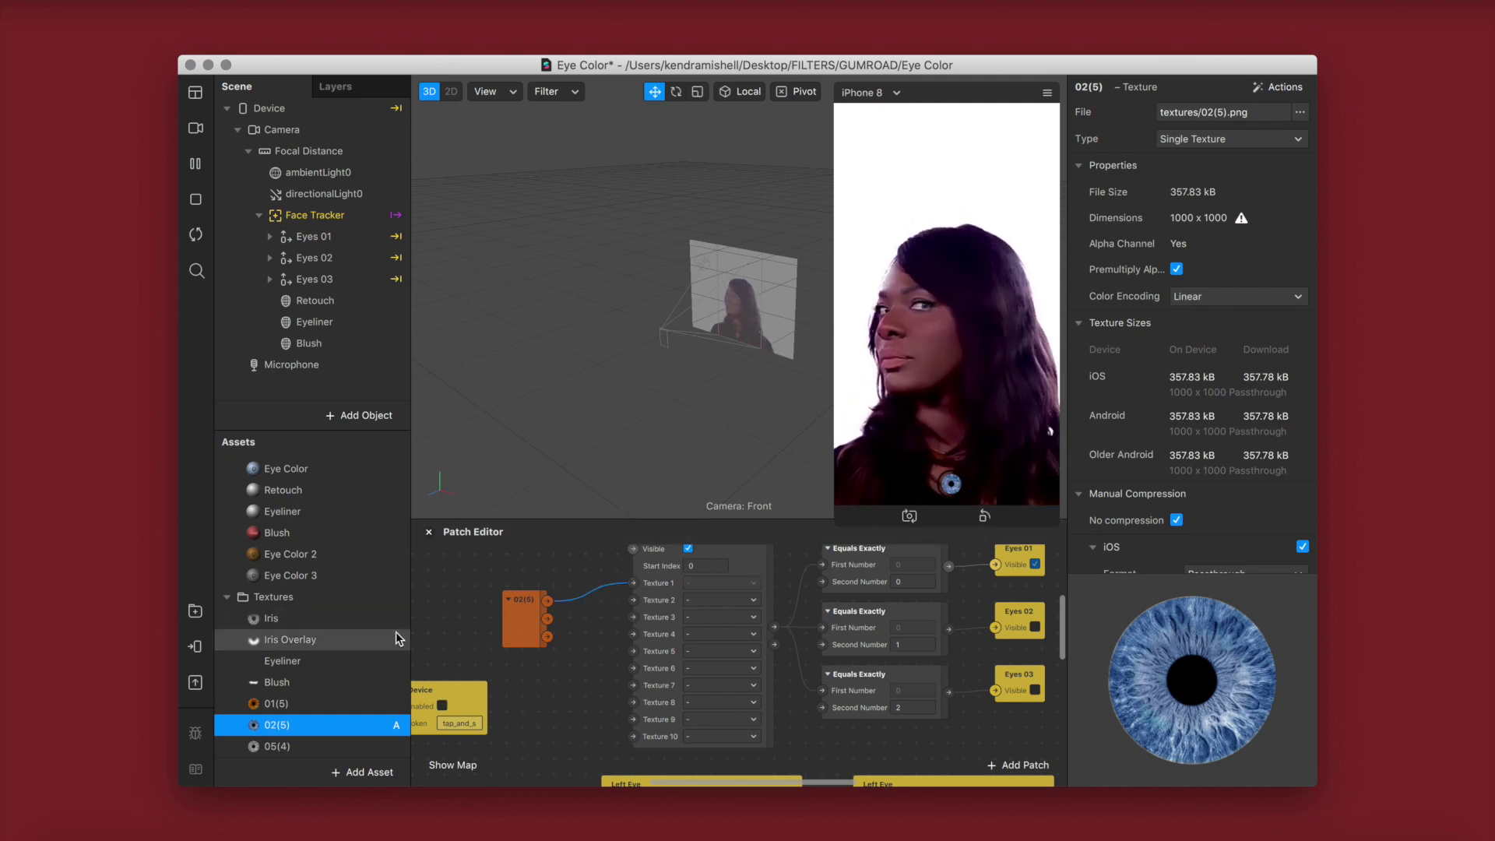
left_click_drag(300, 703, 633, 601)
left_click_drag(545, 631, 567, 595)
left_click_drag(553, 701, 539, 658)
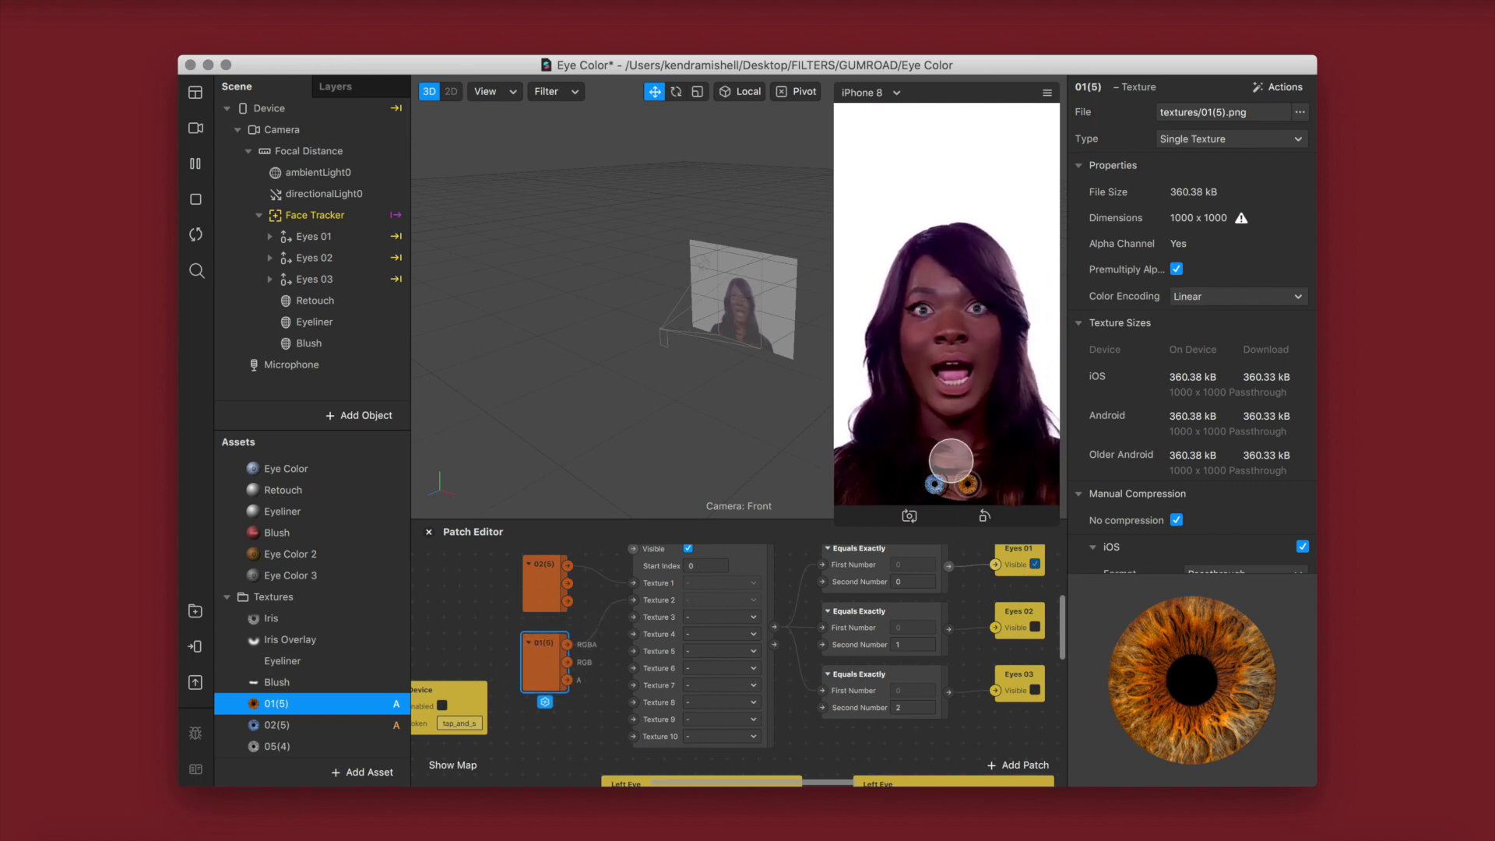
- Connect the grey 05(4) texture to the Picker UI's Texture 3 and stack the three texture patches tightly together
left_click(277, 746)
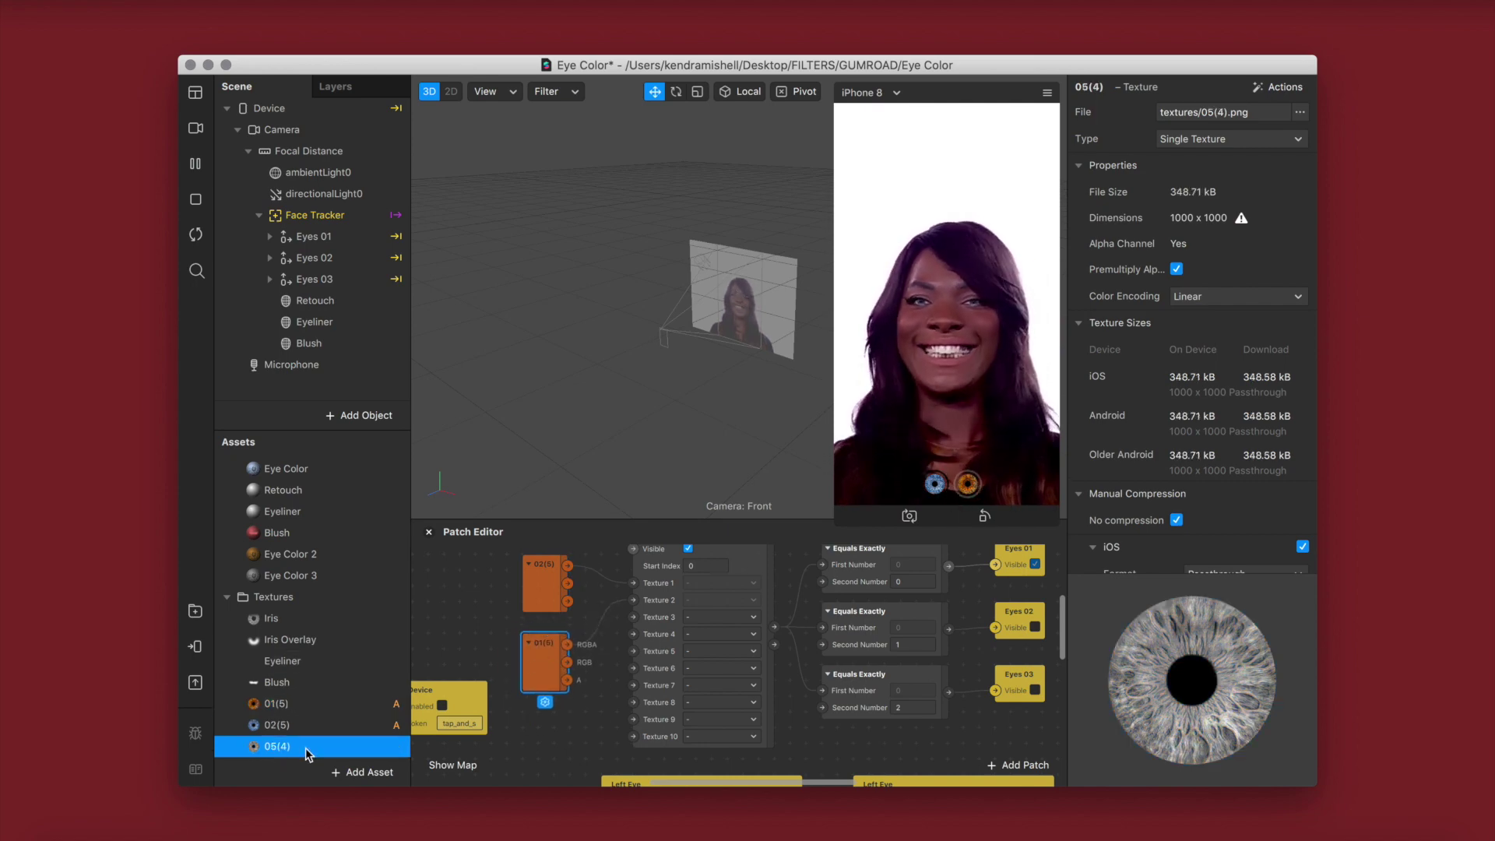
left_click_drag(285, 744, 633, 617)
left_click(537, 676)
left_click_drag(537, 676, 537, 645)
left_click_drag(538, 739, 543, 675)
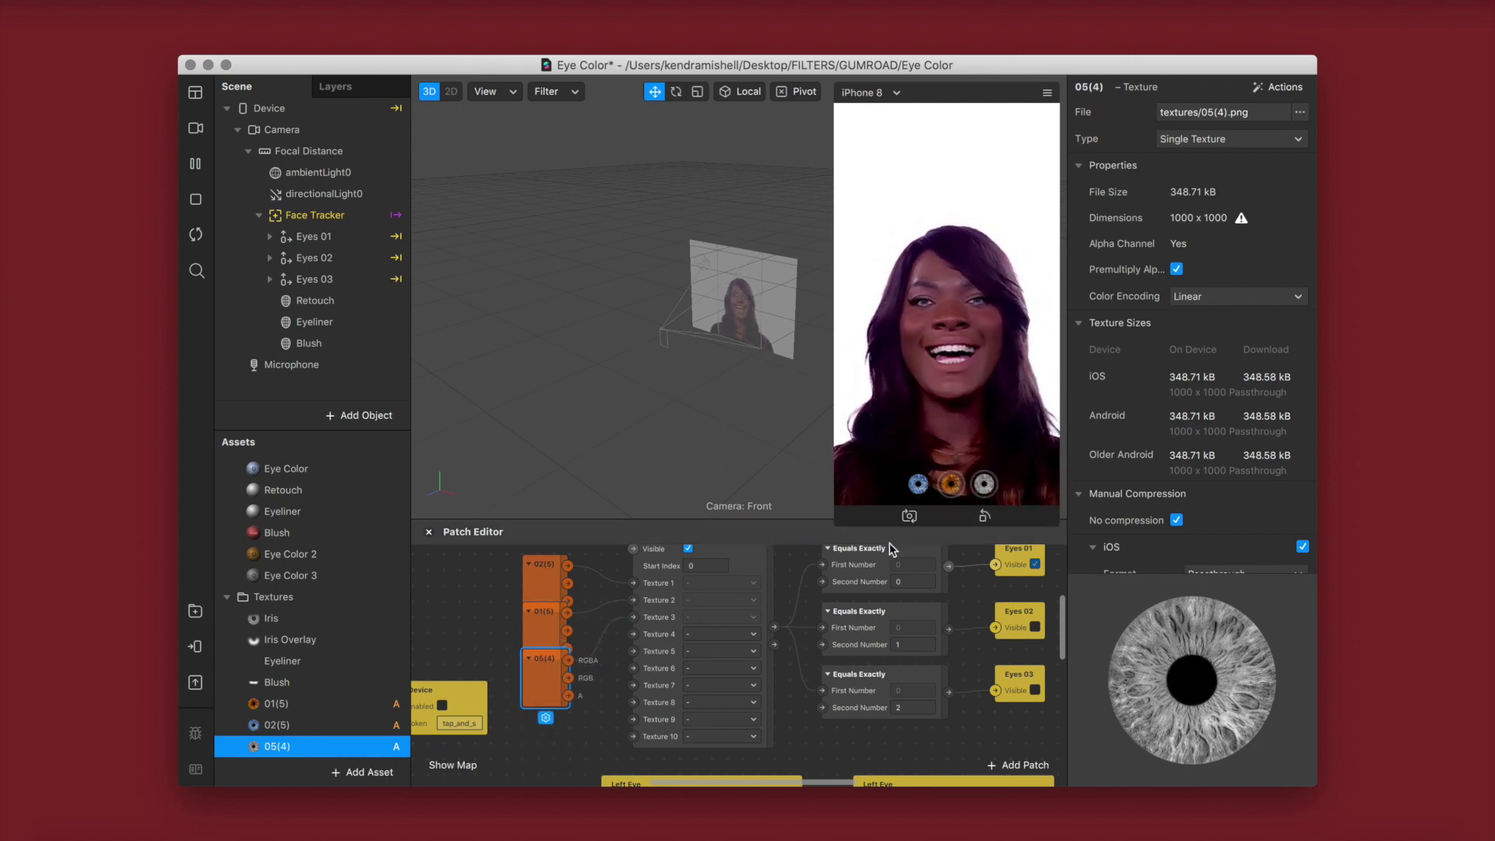
- Test the brown, grey and blue picker options in an enlarged preview, then shrink the preview back
left_click_drag(836, 521, 752, 639)
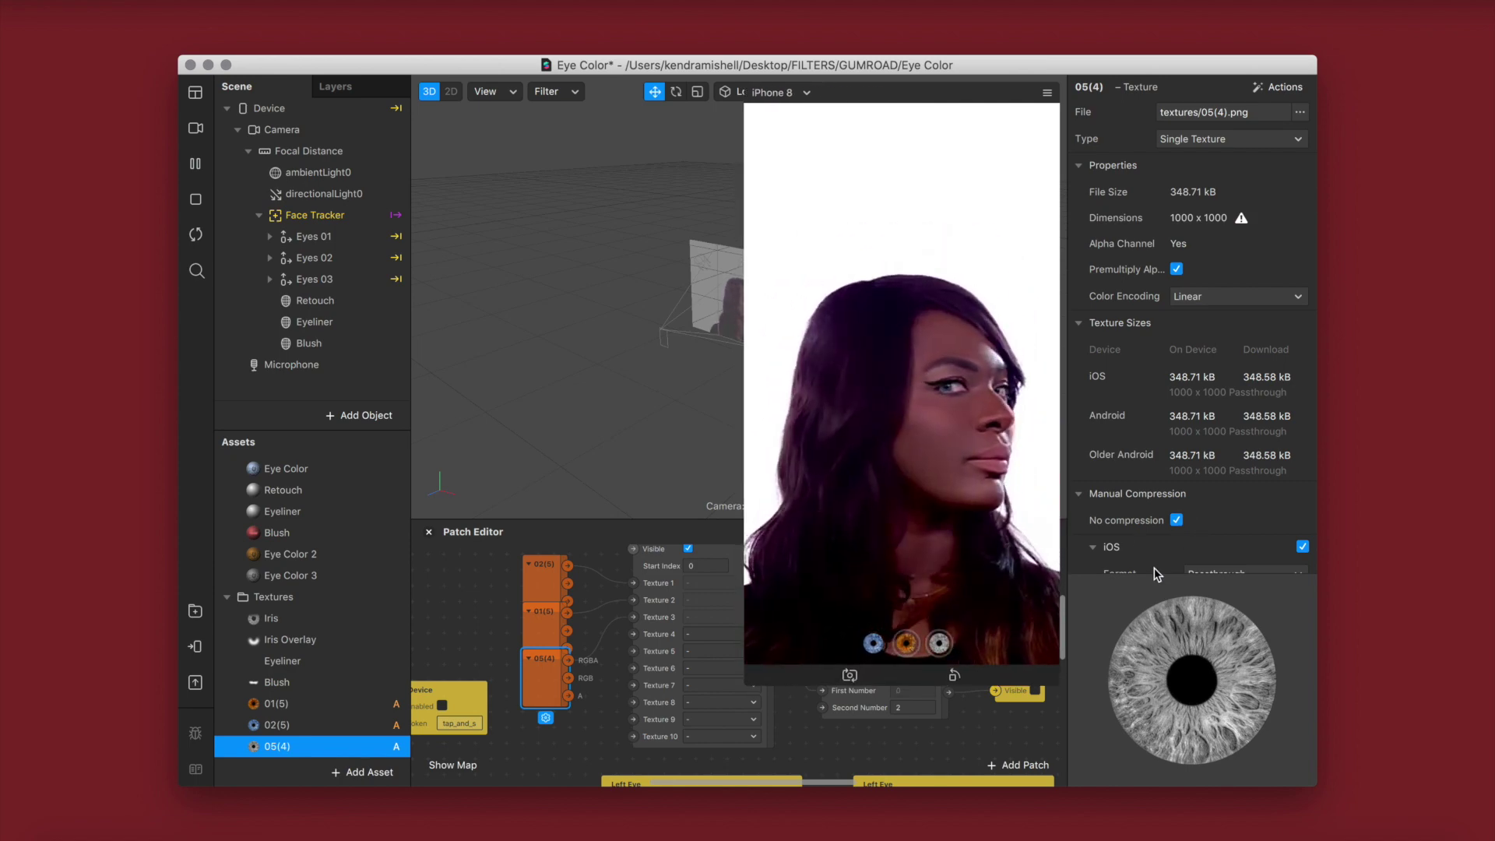
left_click(906, 643)
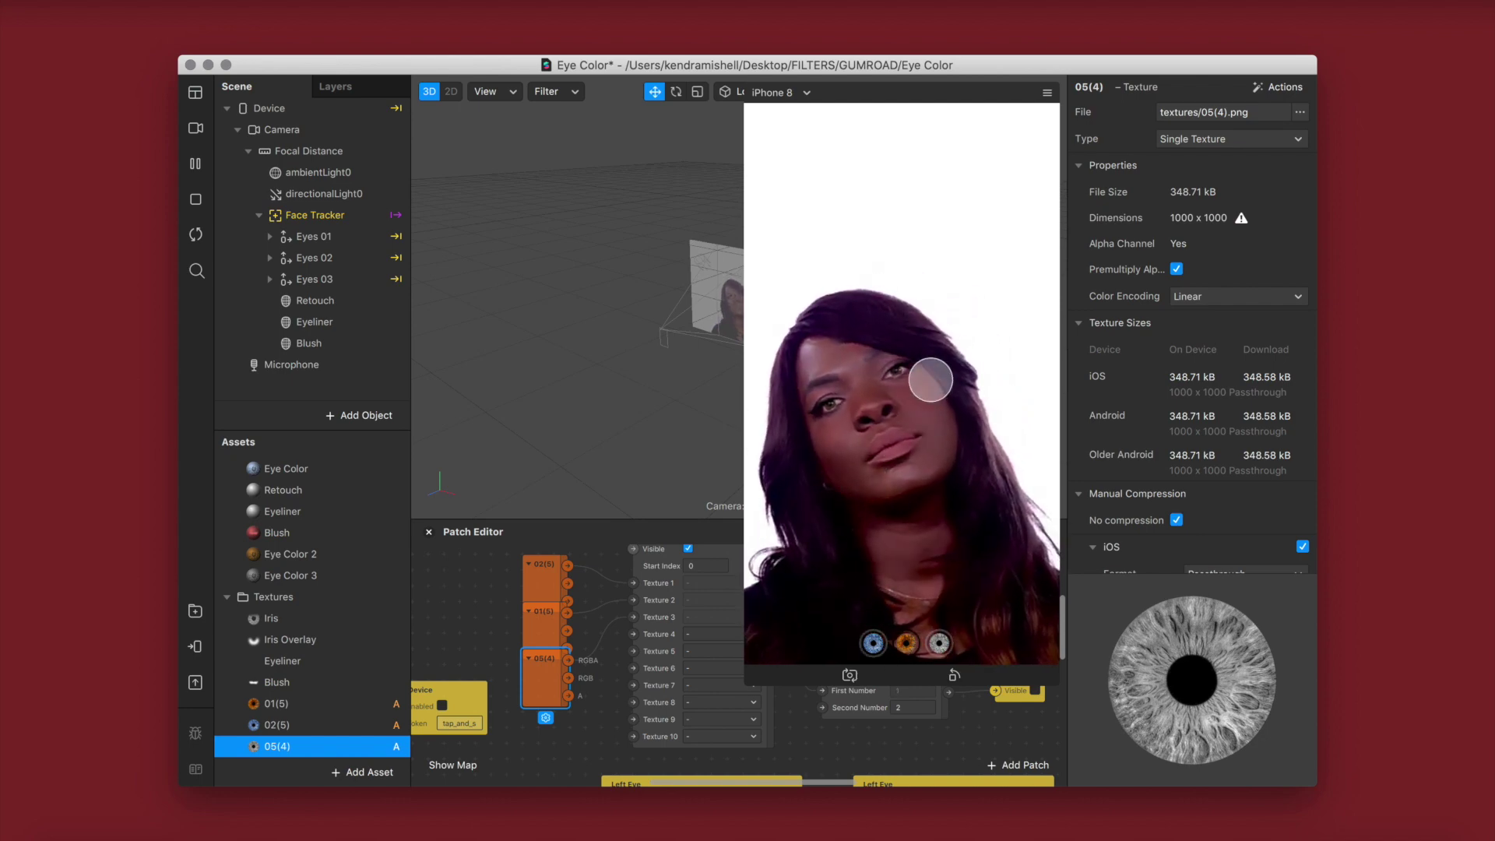
left_click(940, 643)
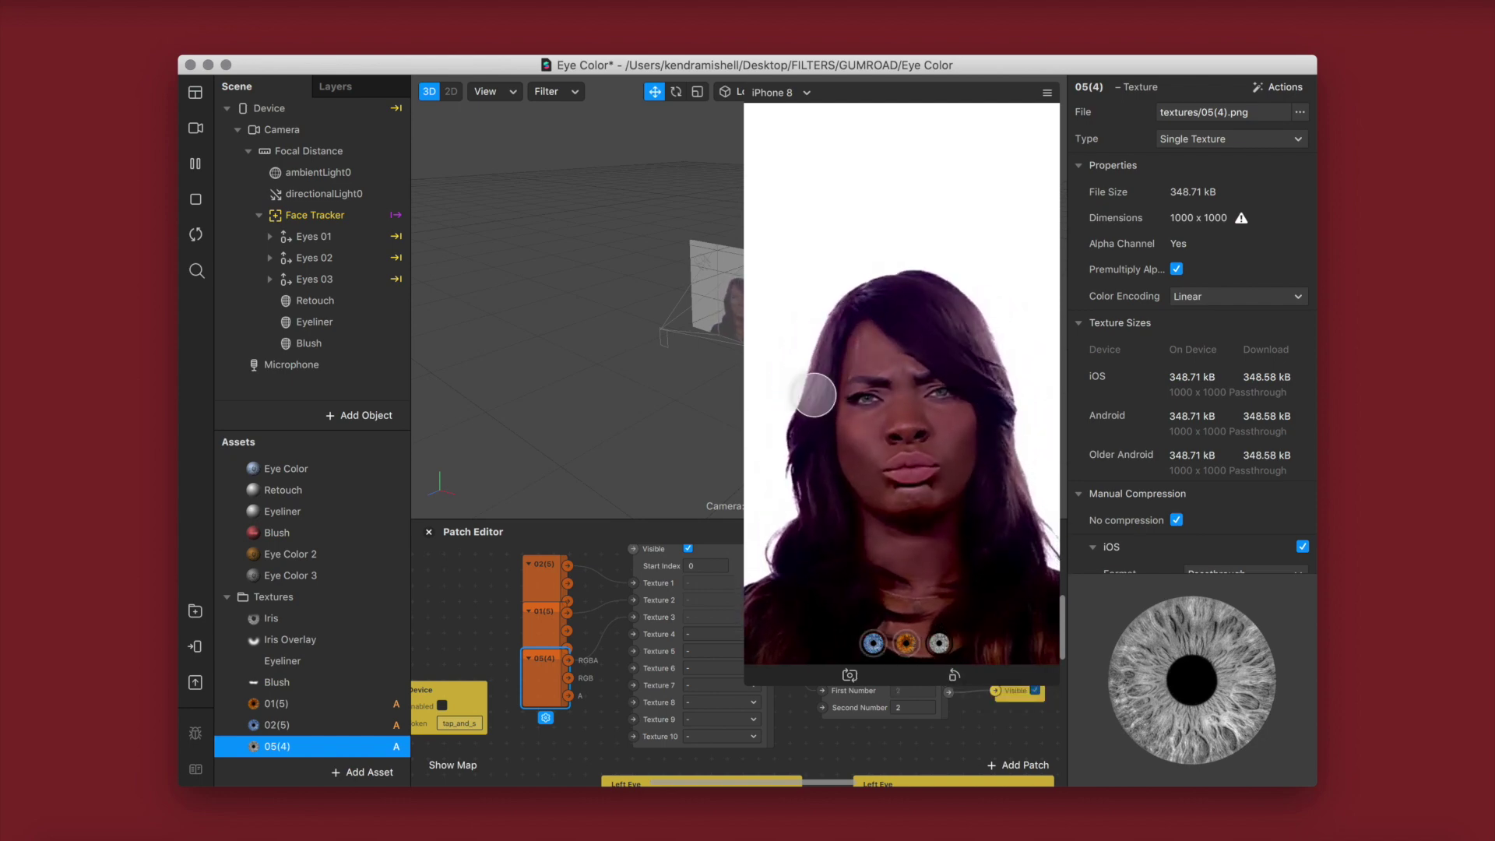
left_click(872, 643)
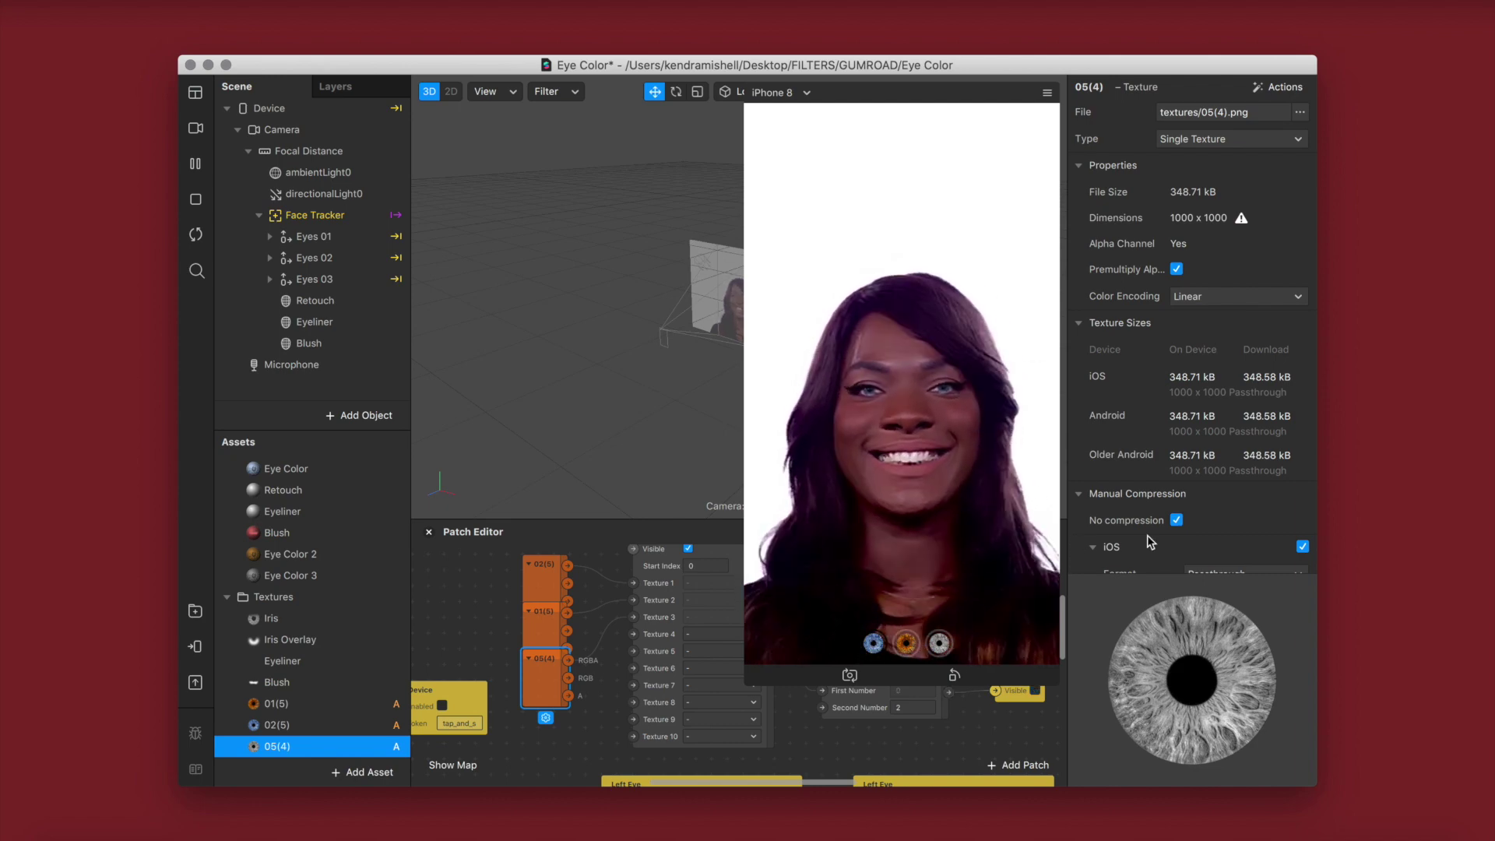
left_click(746, 678)
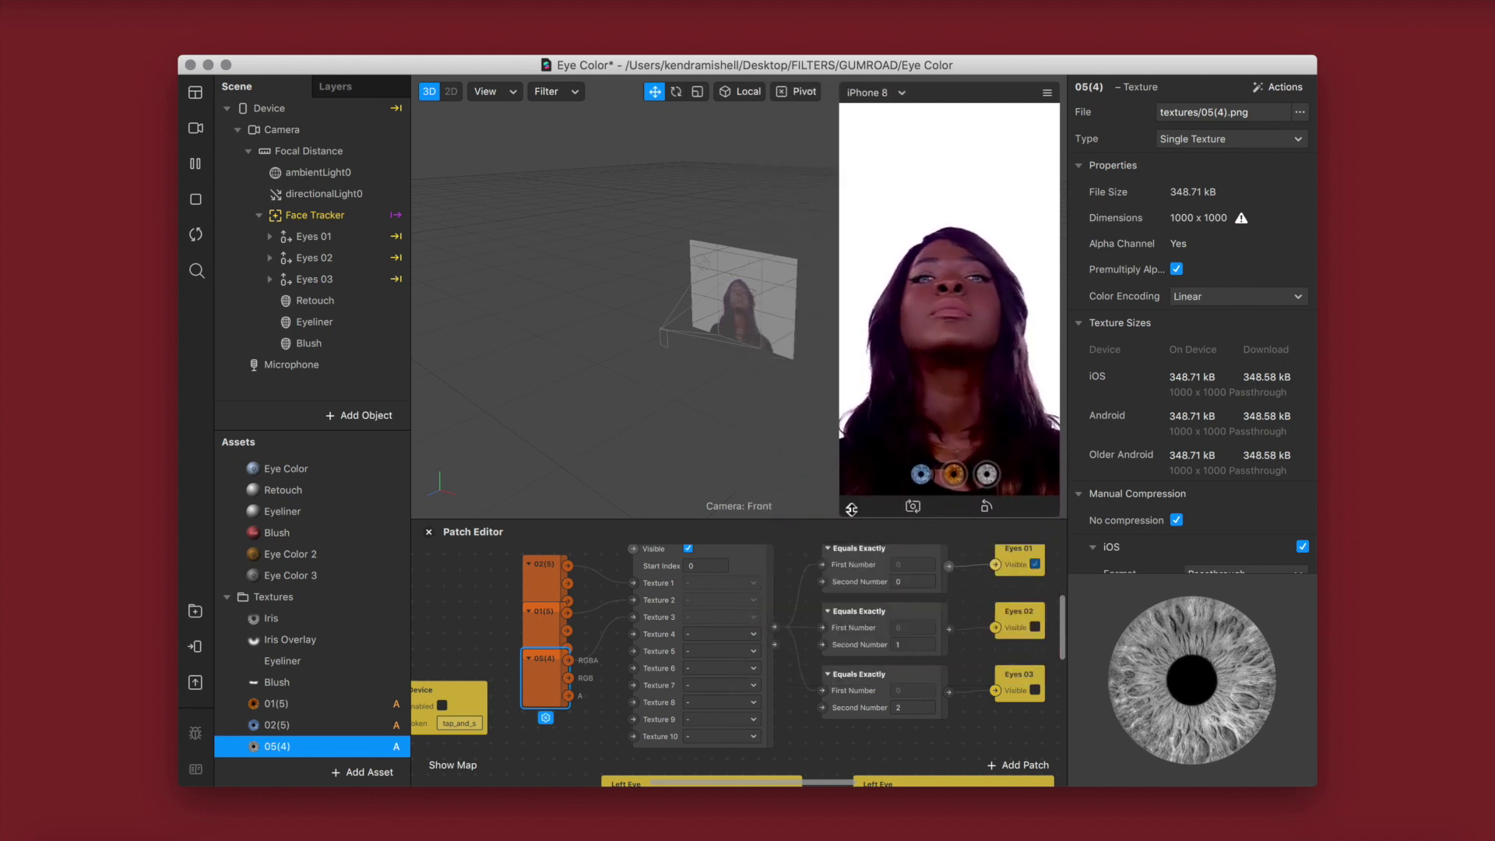